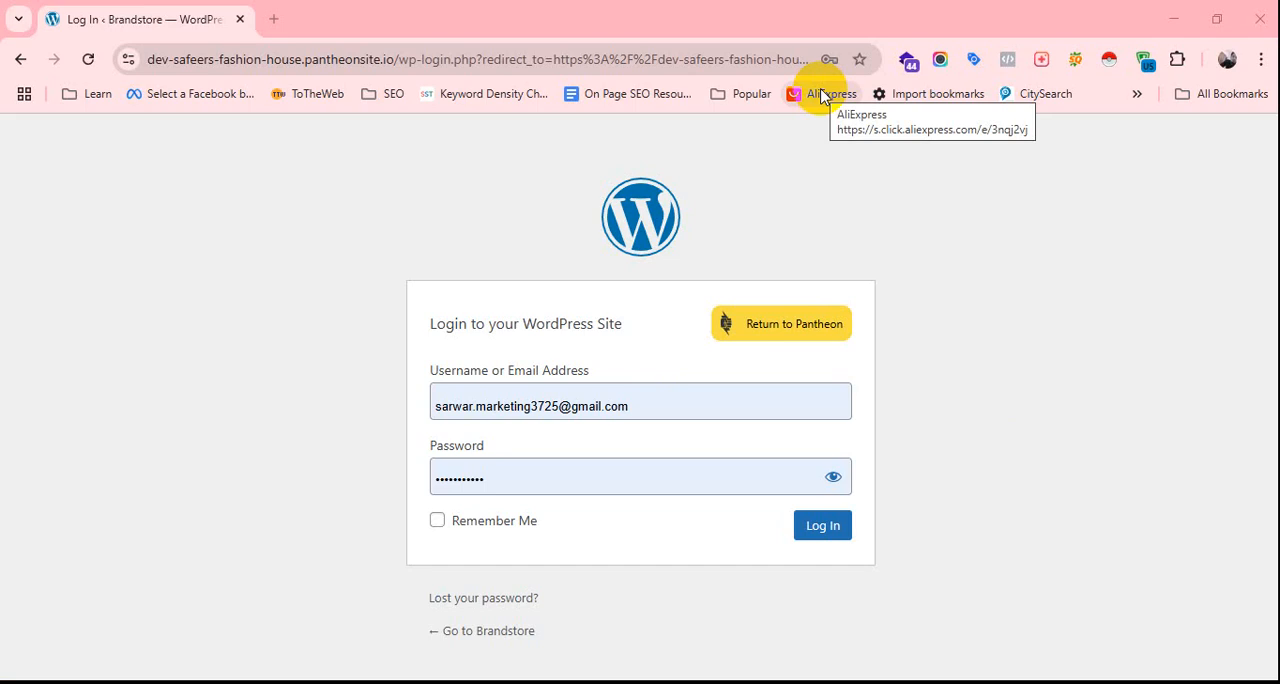
Log in to the WordPress site with the prefilled account credentials and look over the Yoast SEO dashboard.
click(830, 528)
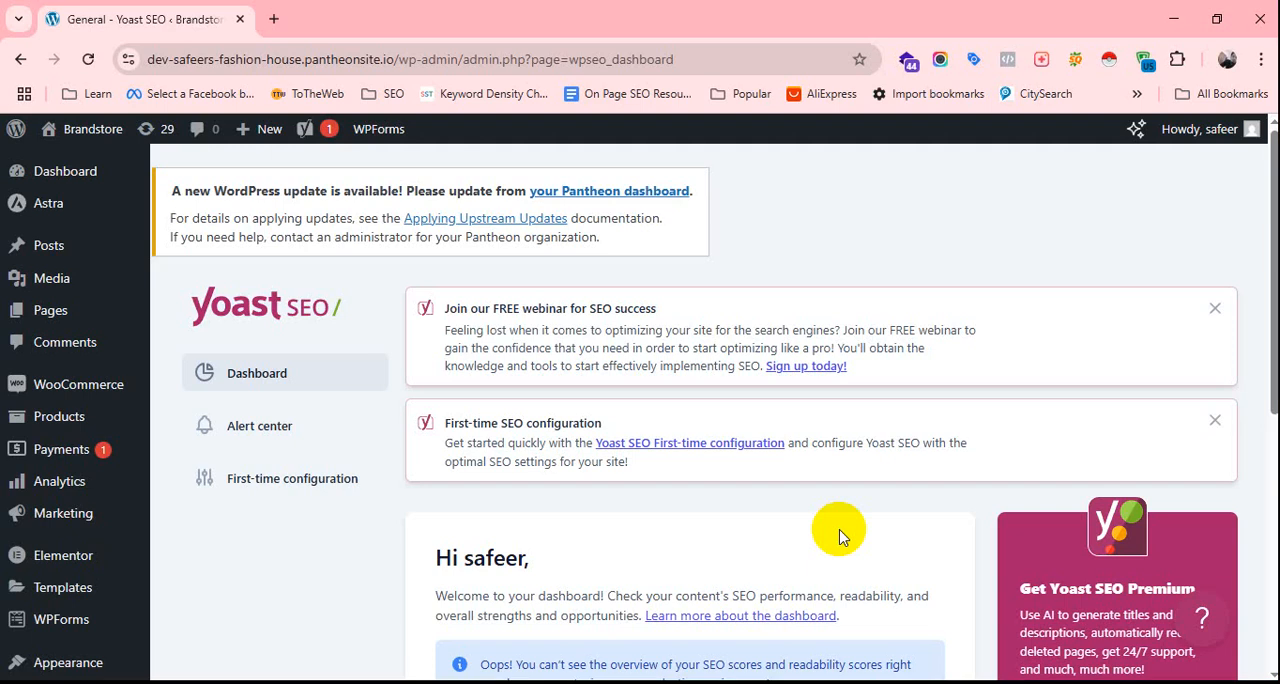
scroll(355, 405, down, 3)
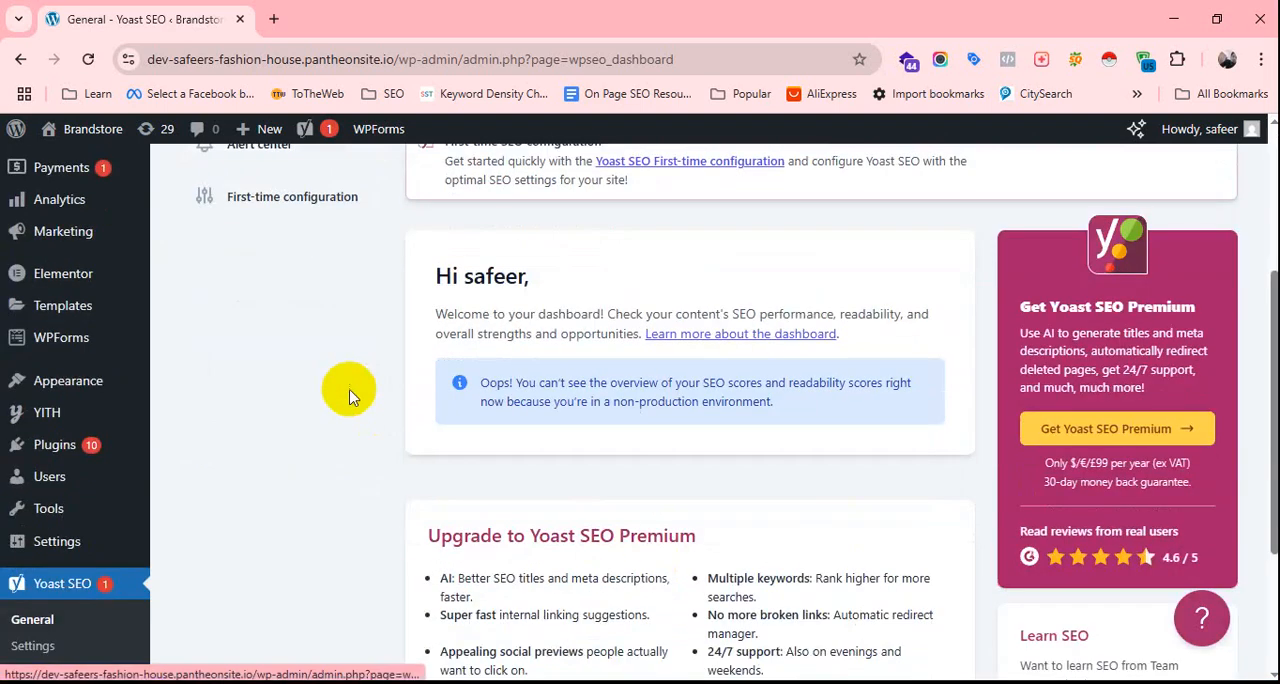
scroll(349, 395, up, 3)
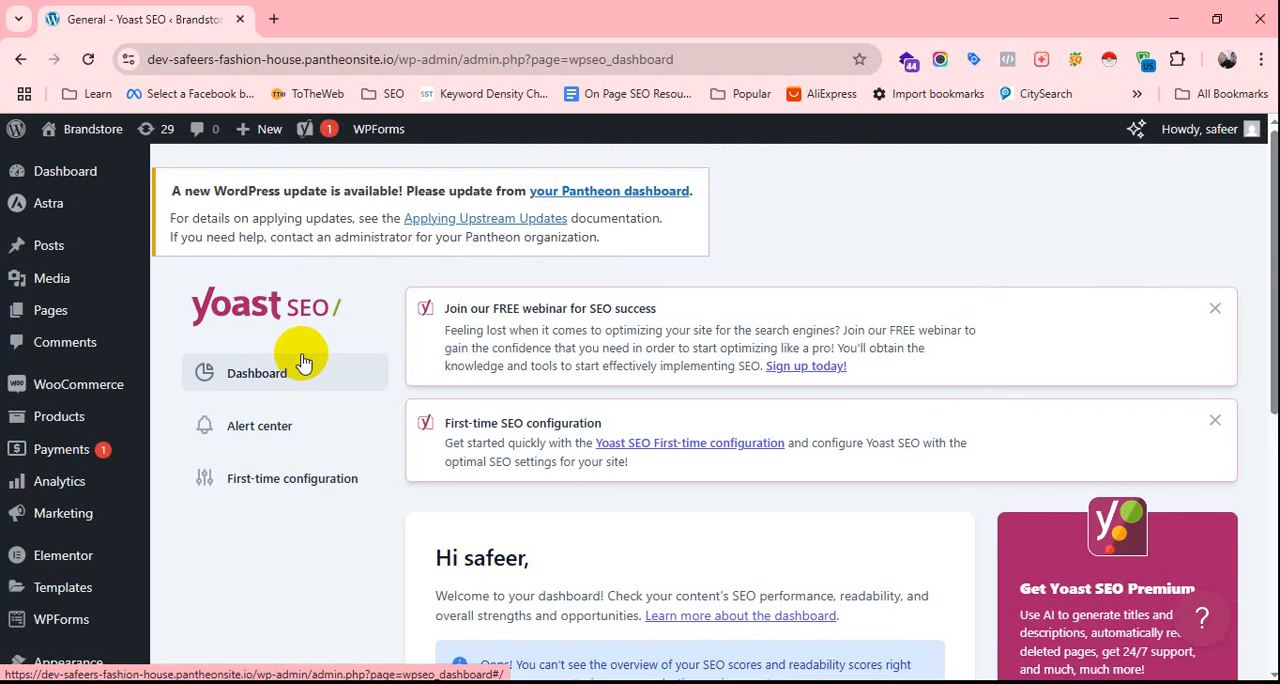
Open the list of all posts in a new browser tab and switch to it.
mouse_move(57, 263)
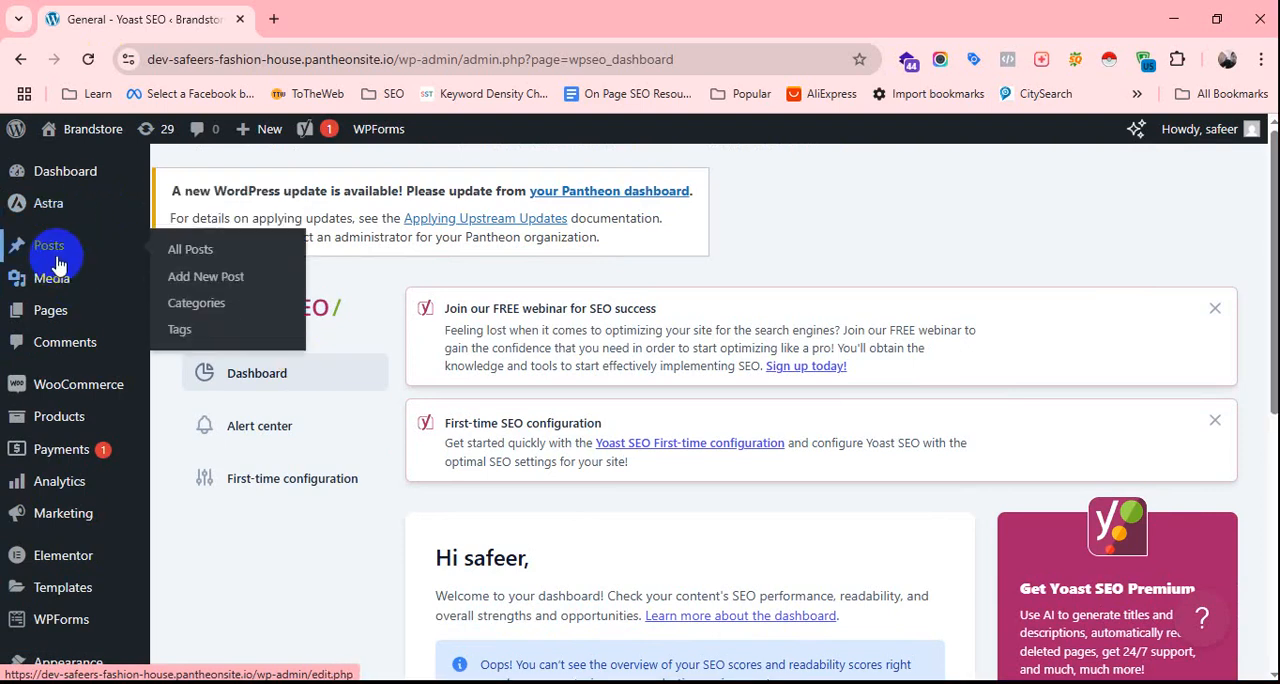
right_click(205, 252)
key(Escape)
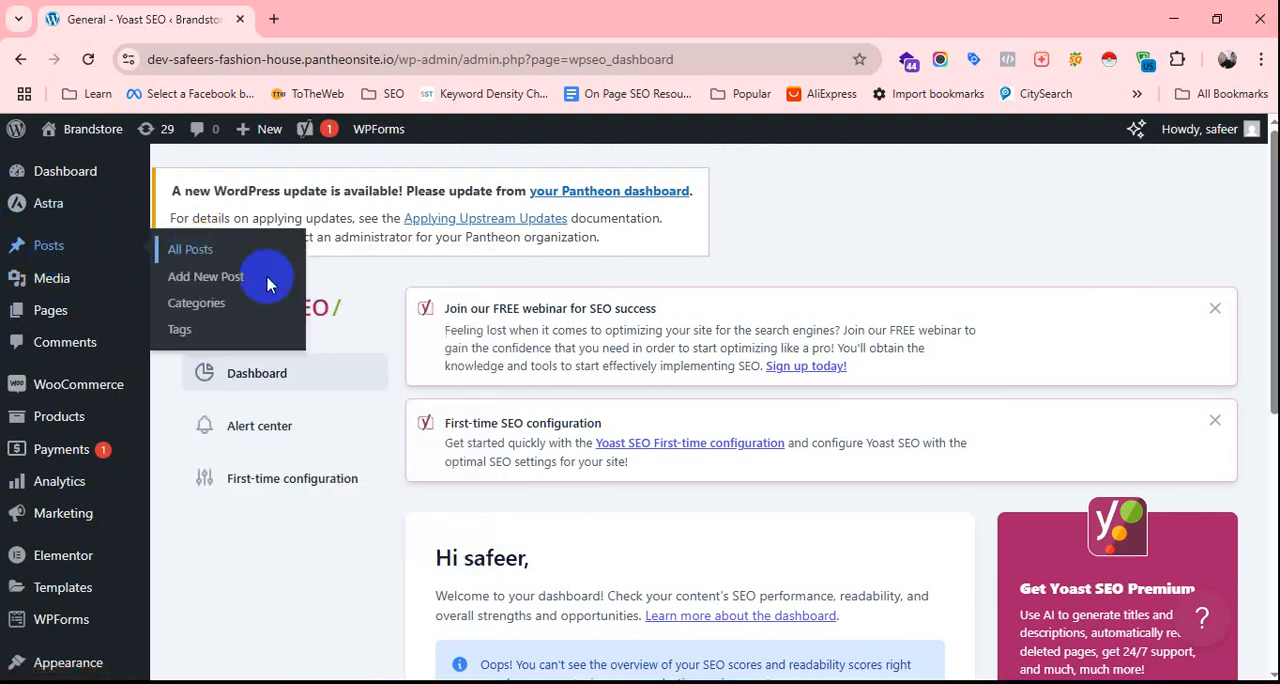
click(309, 10)
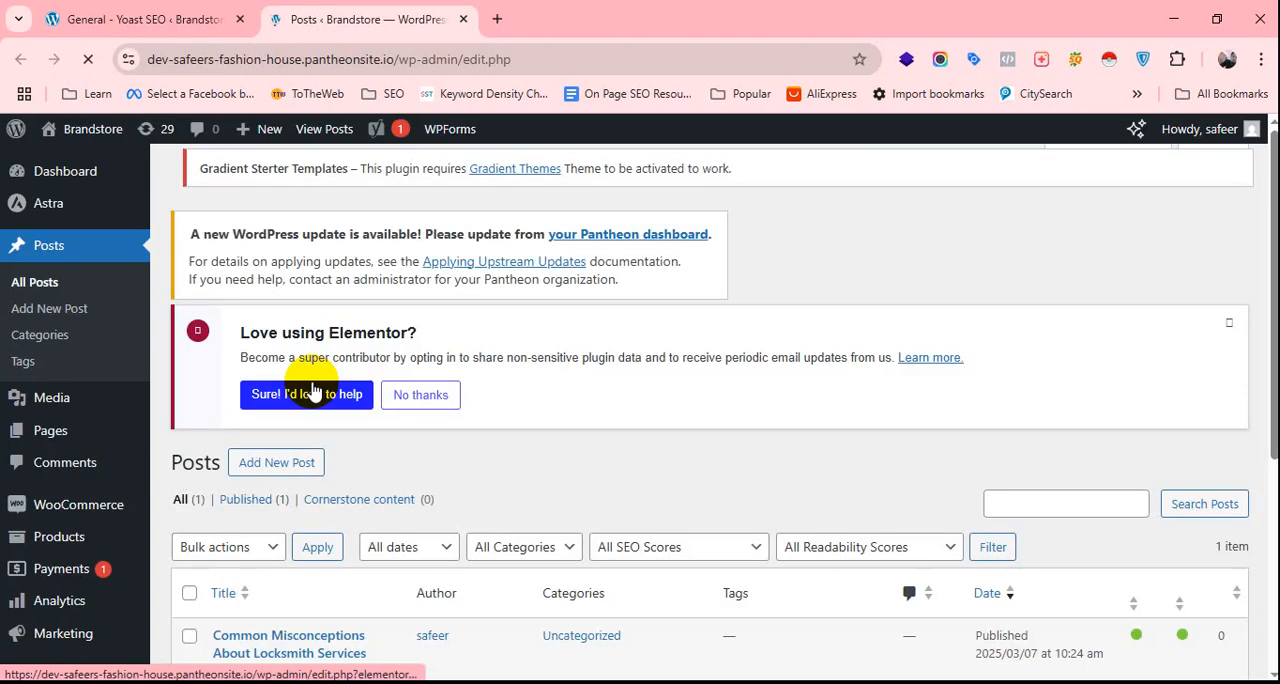
View the published post "Common Misconceptions About Locksmith Services (And the Truth Behind Them)" in a new browser tab.
scroll(313, 390, down, 3)
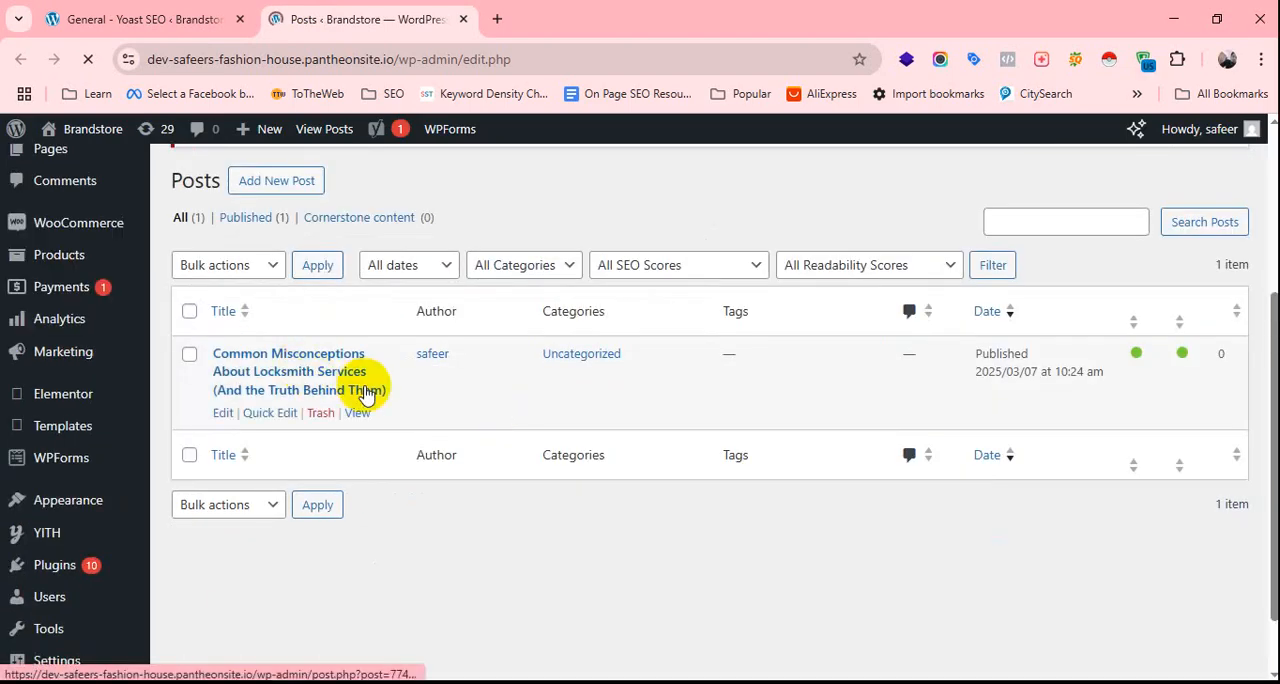
right_click(360, 413)
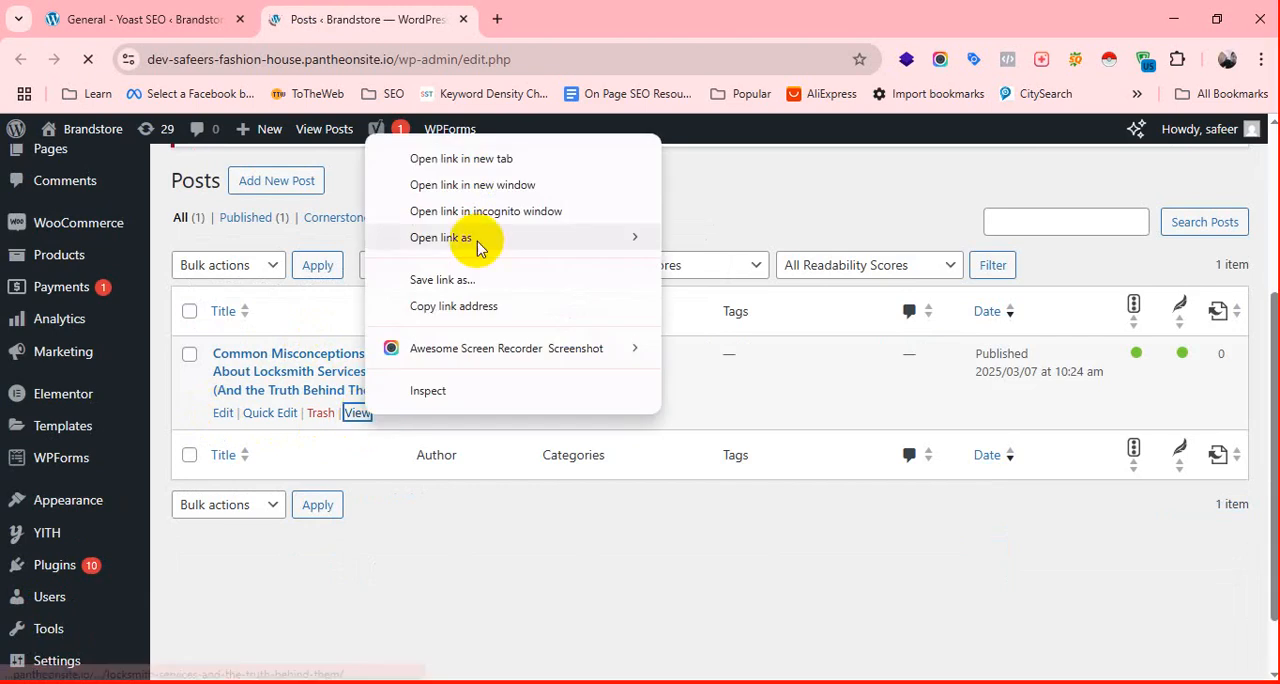
click(469, 159)
click(543, 14)
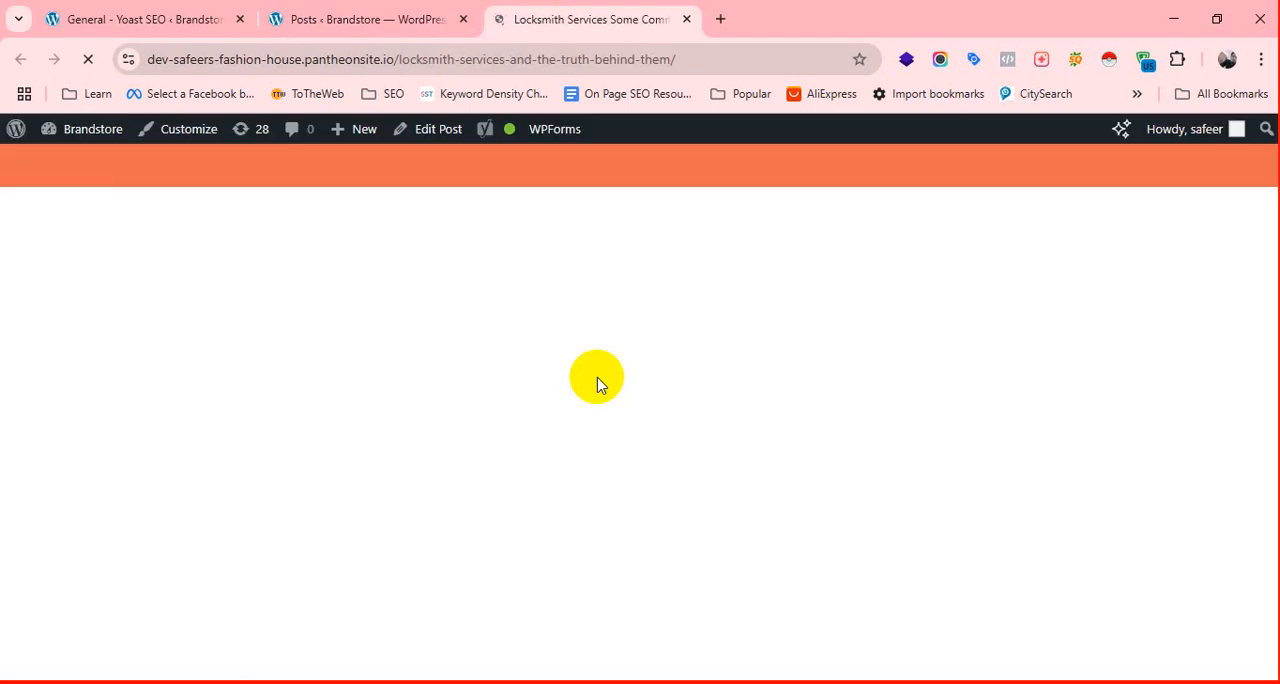
Examine the published locksmith post from title to footer, including its numbered headings, paragraphs, image and comment section.
scroll(605, 485, down, 12)
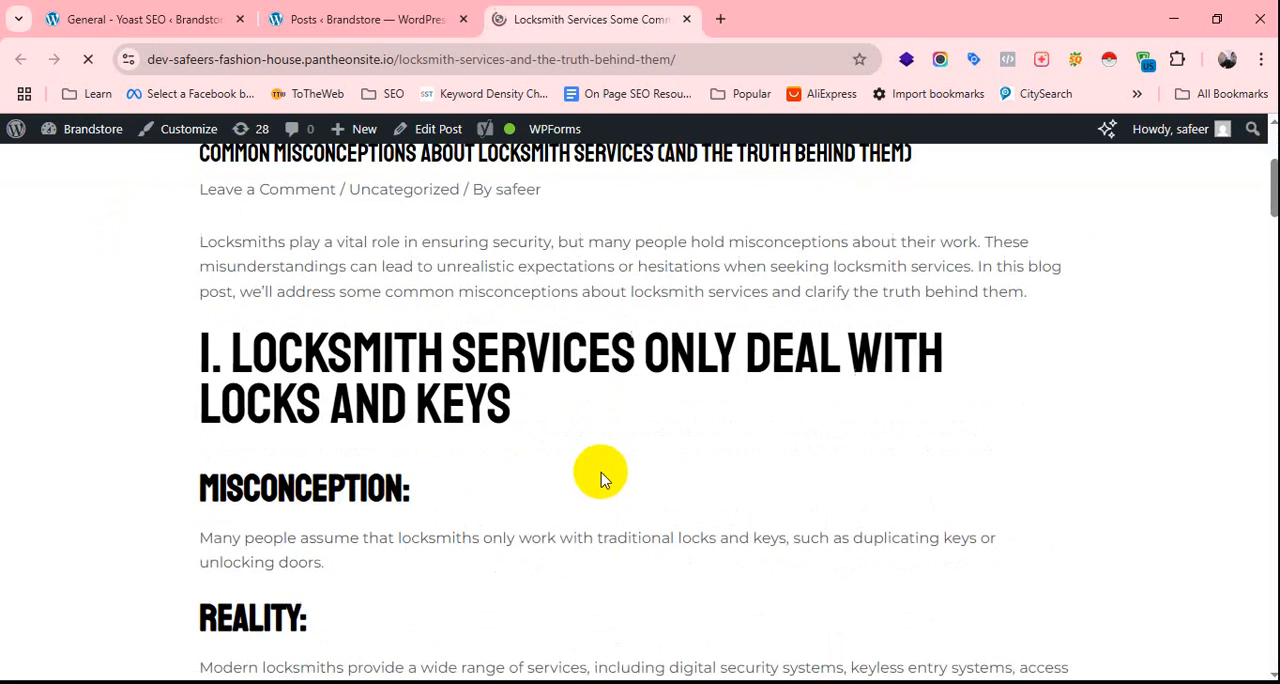
scroll(516, 514, down, 15)
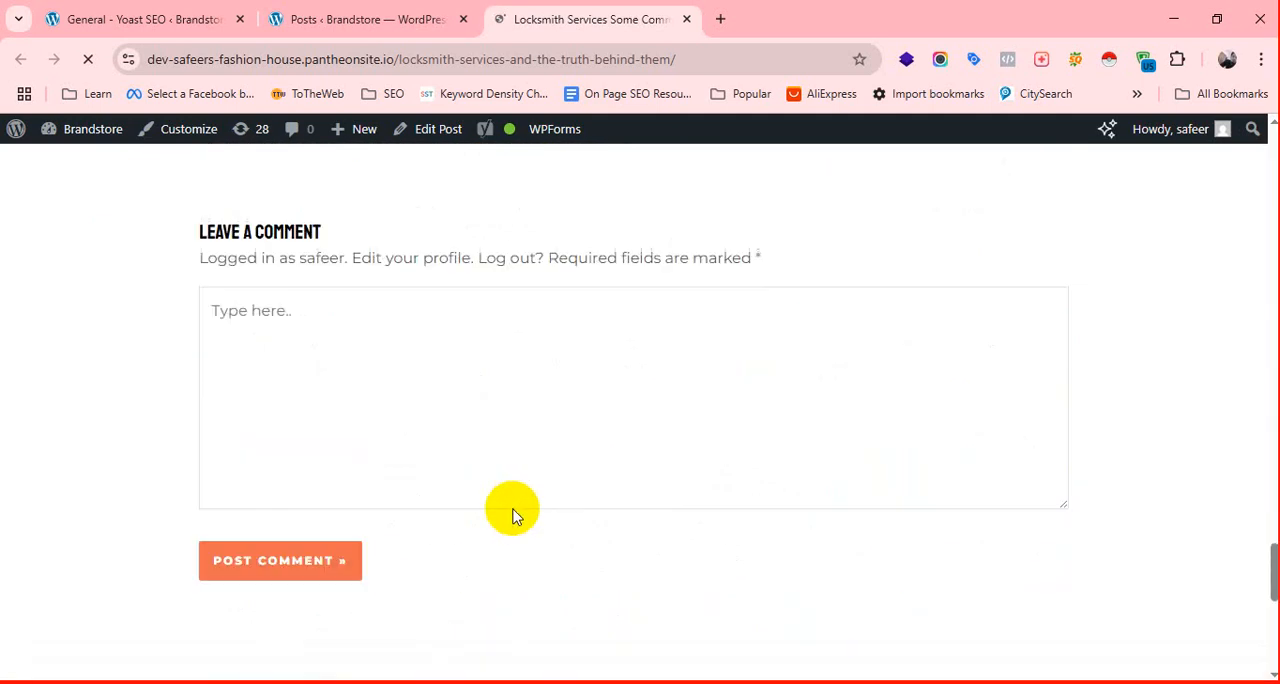
scroll(516, 514, up, 20)
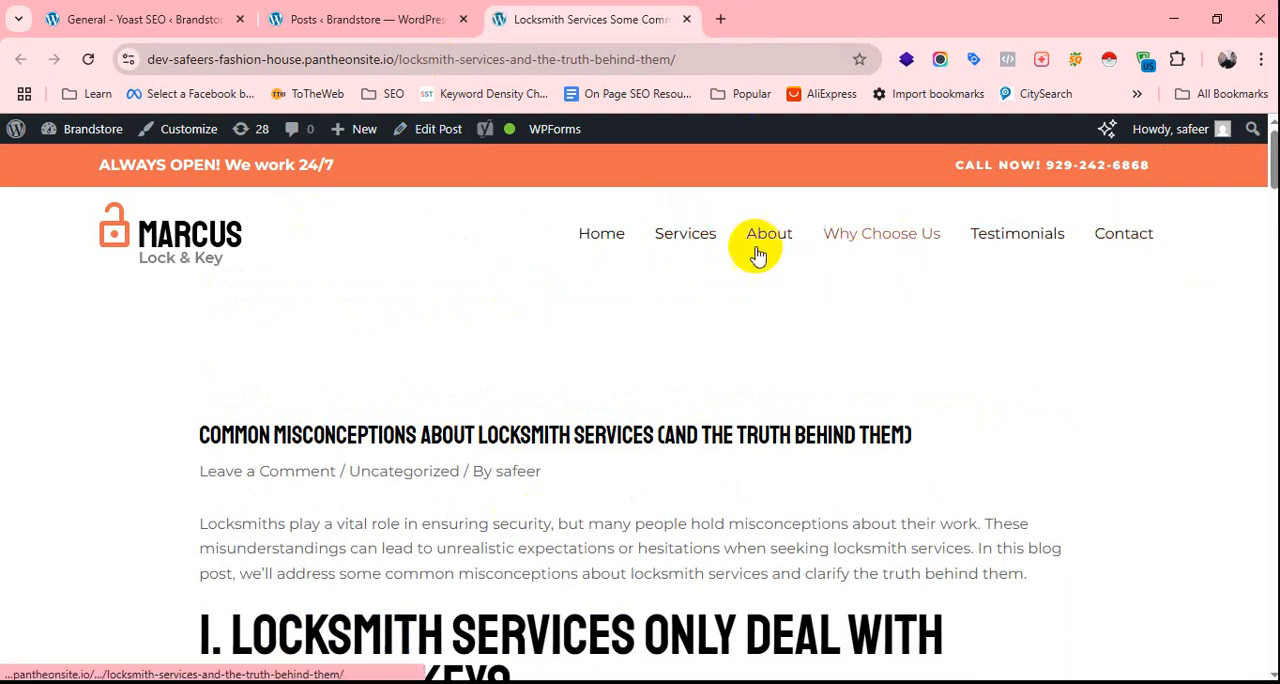
scroll(777, 486, down, 15)
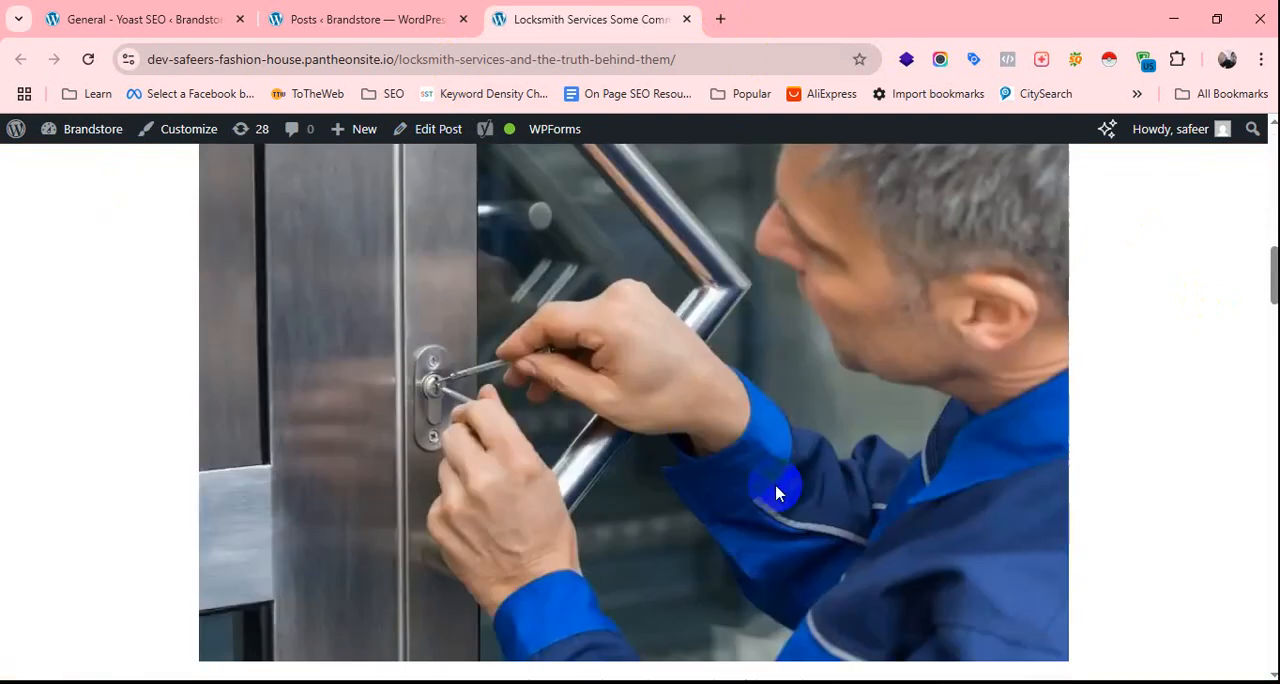
scroll(677, 455, down, 15)
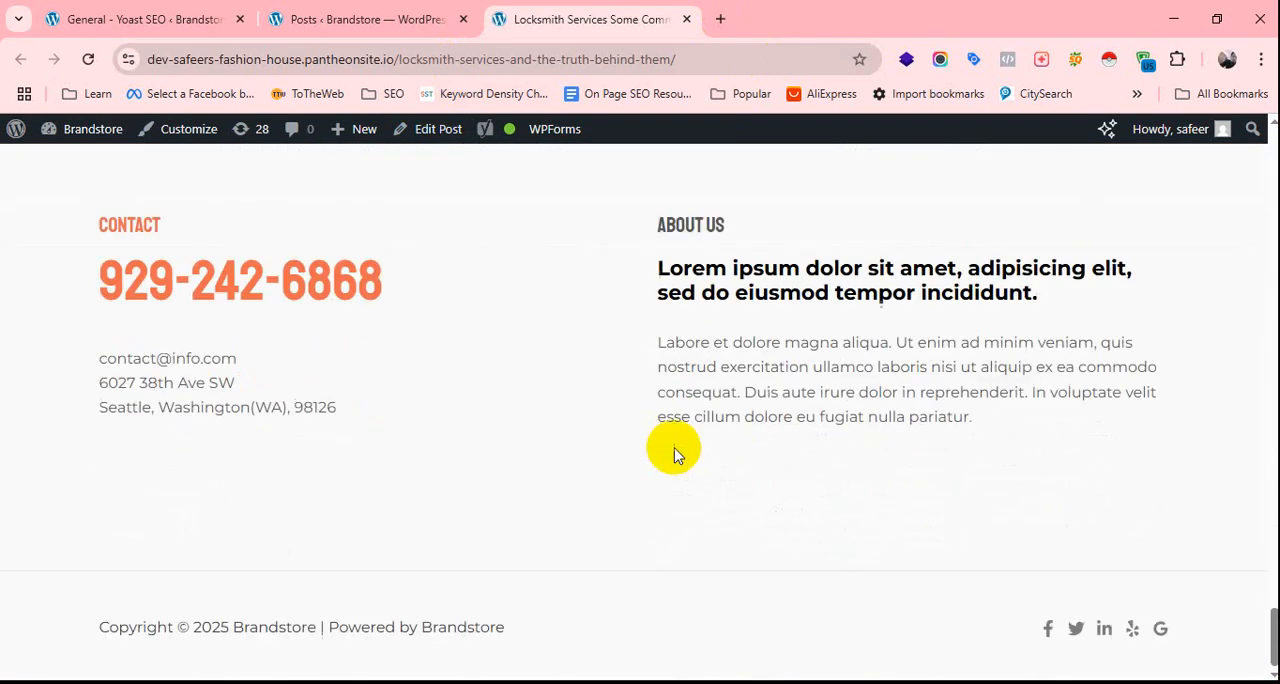
scroll(560, 485, up, 20)
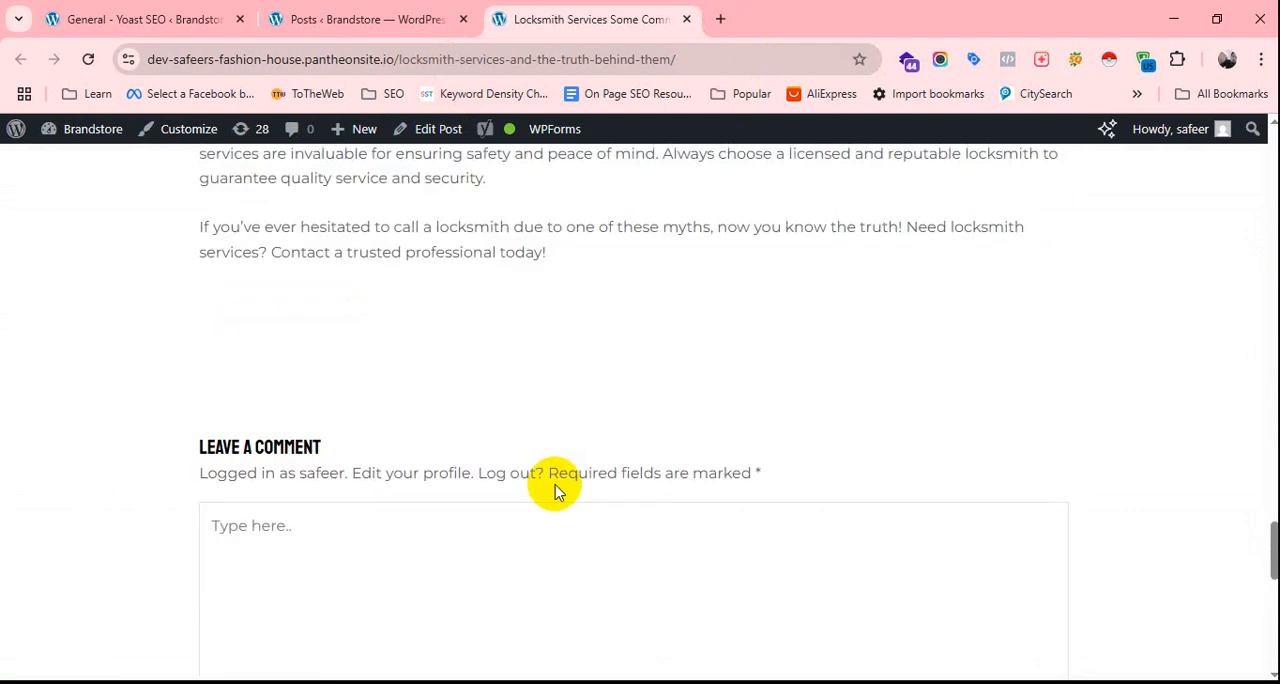
scroll(554, 488, up, 3)
scroll(600, 470, down, 3)
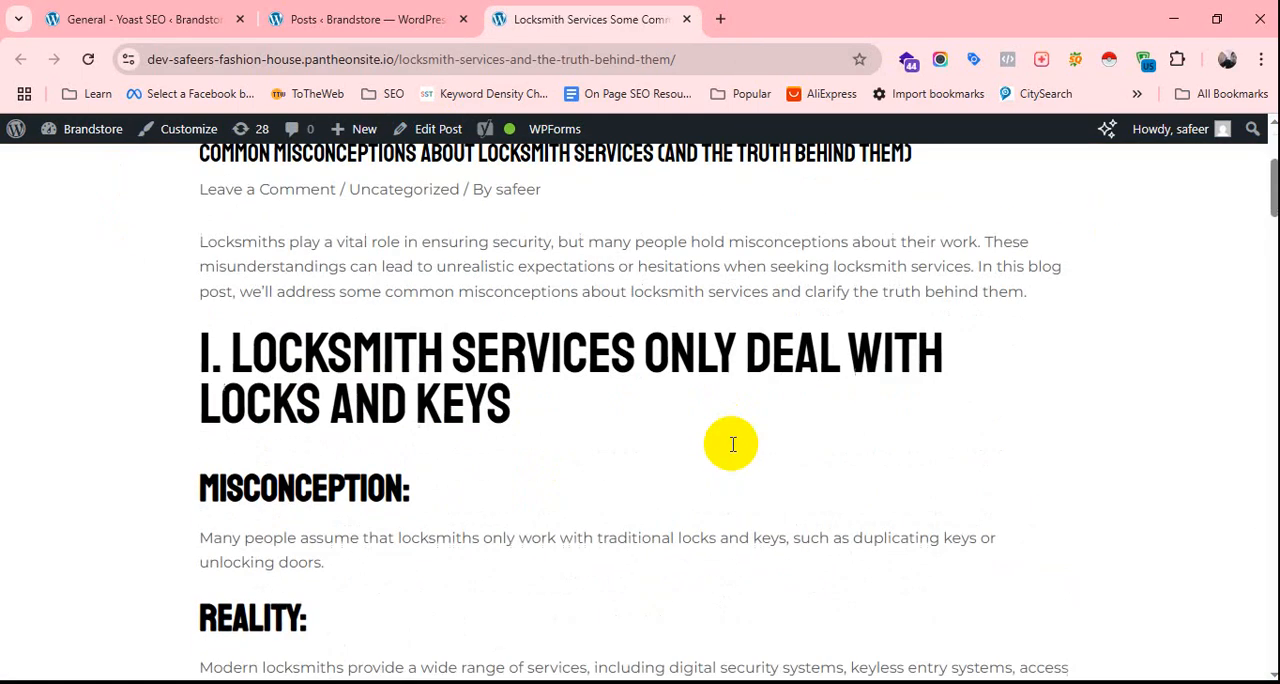
scroll(686, 477, down, 3)
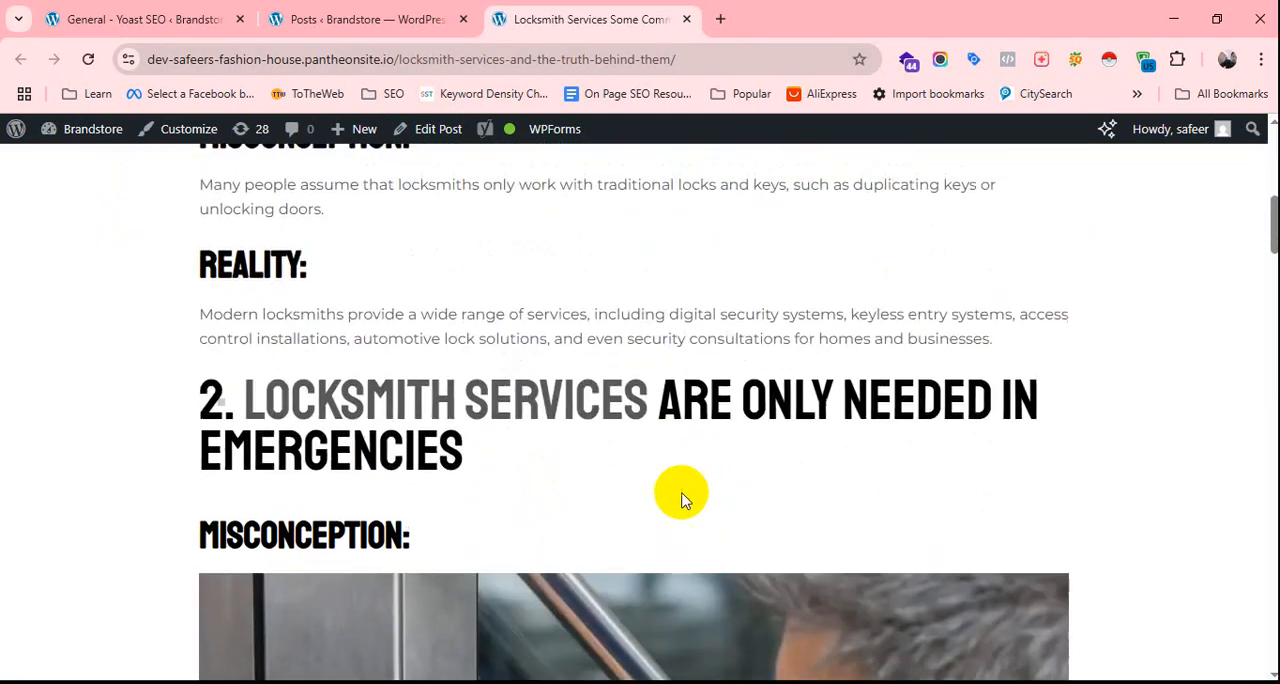
scroll(680, 494, up, 5)
scroll(680, 494, down, 2)
scroll(666, 463, down, 1)
scroll(666, 466, up, 2)
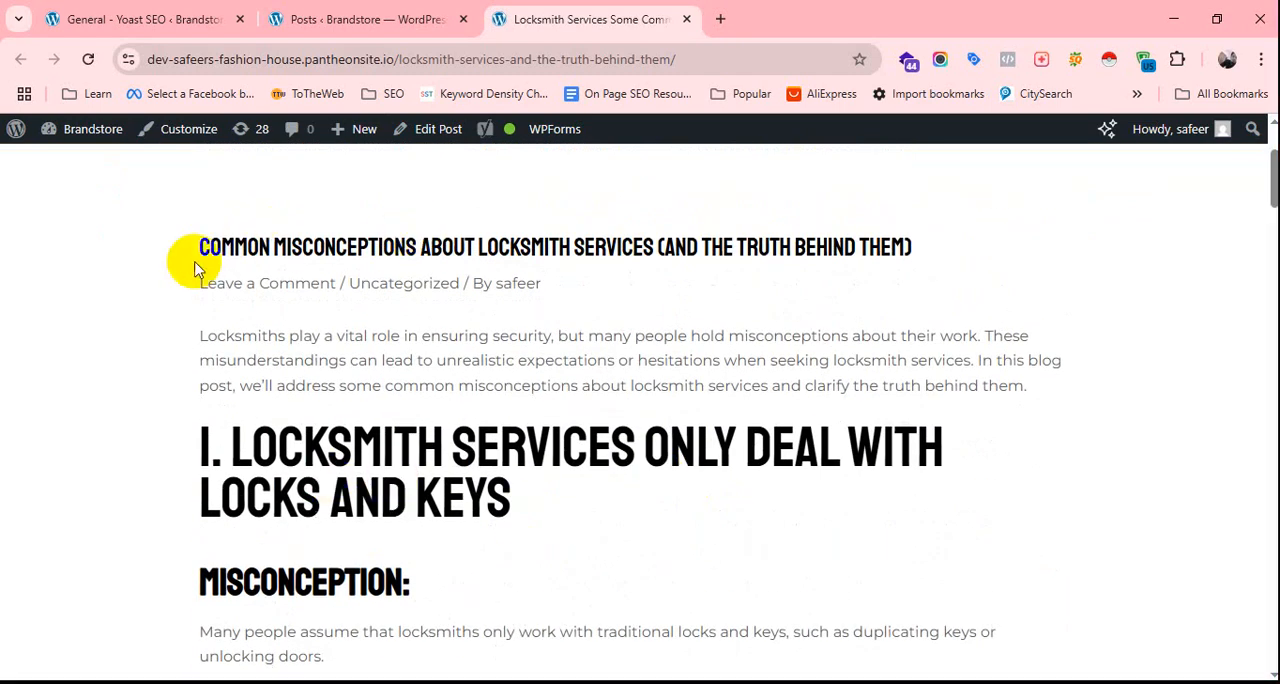
drag(203, 246, 863, 286)
click(863, 286)
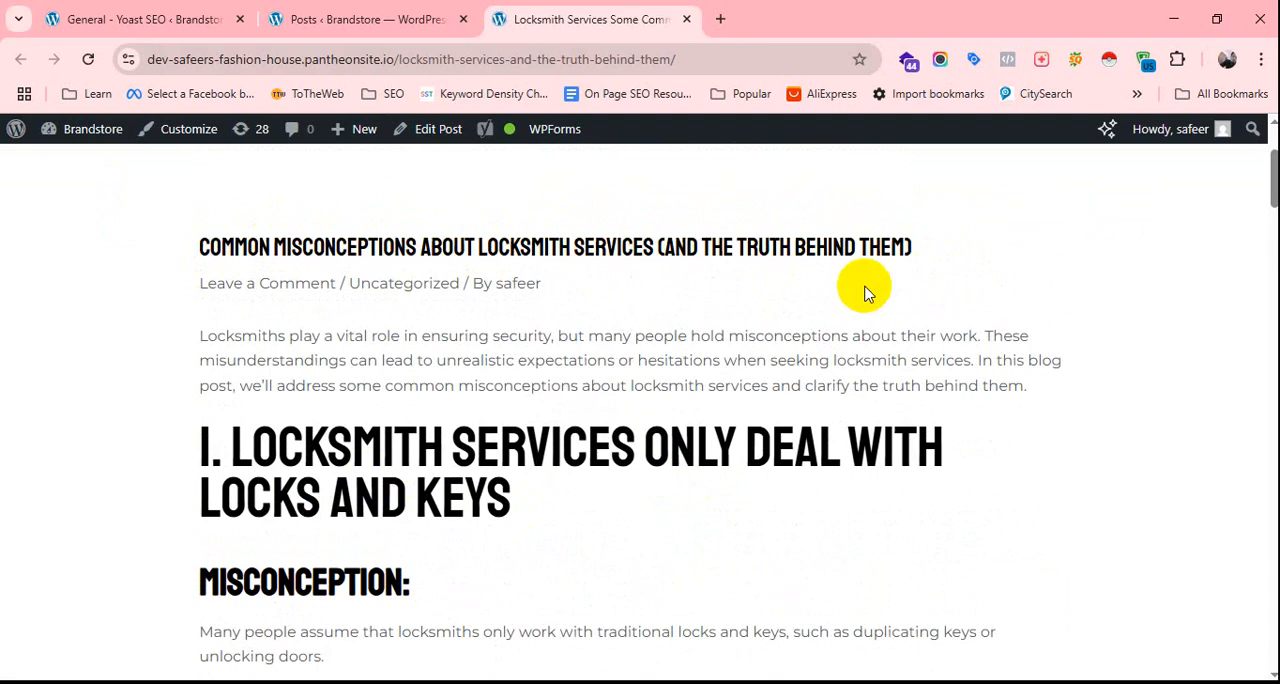
scroll(440, 500, down, 15)
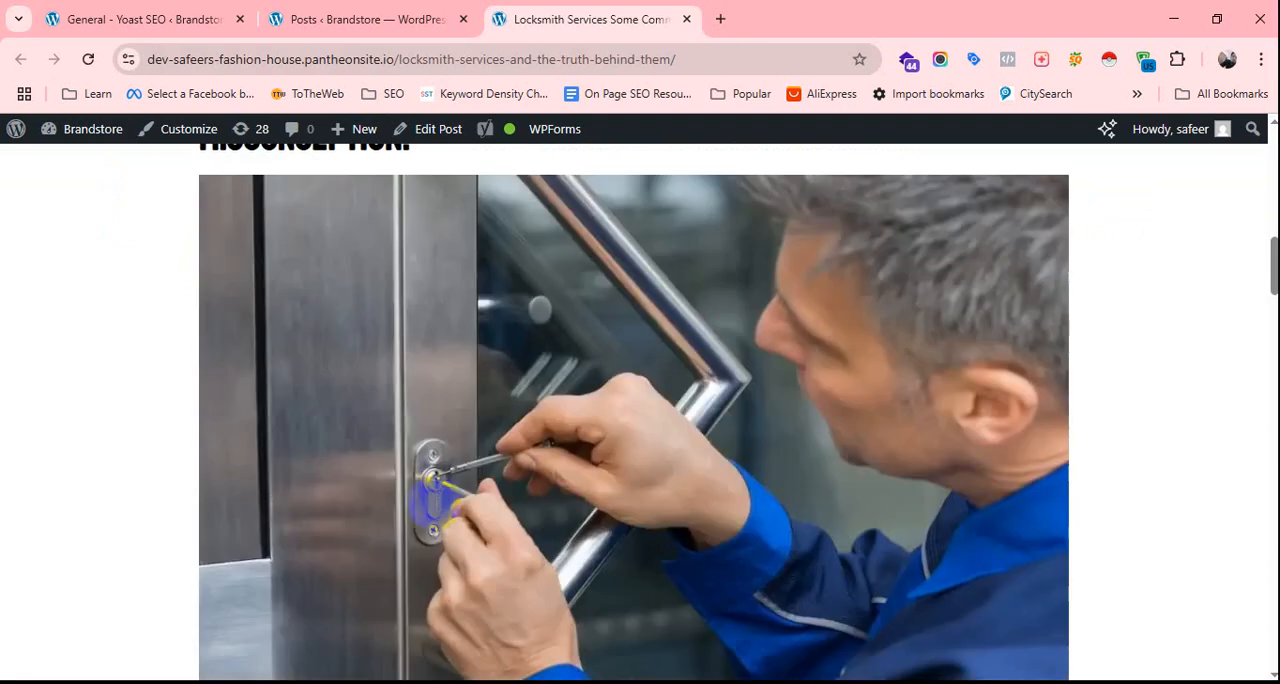
scroll(440, 505, up, 20)
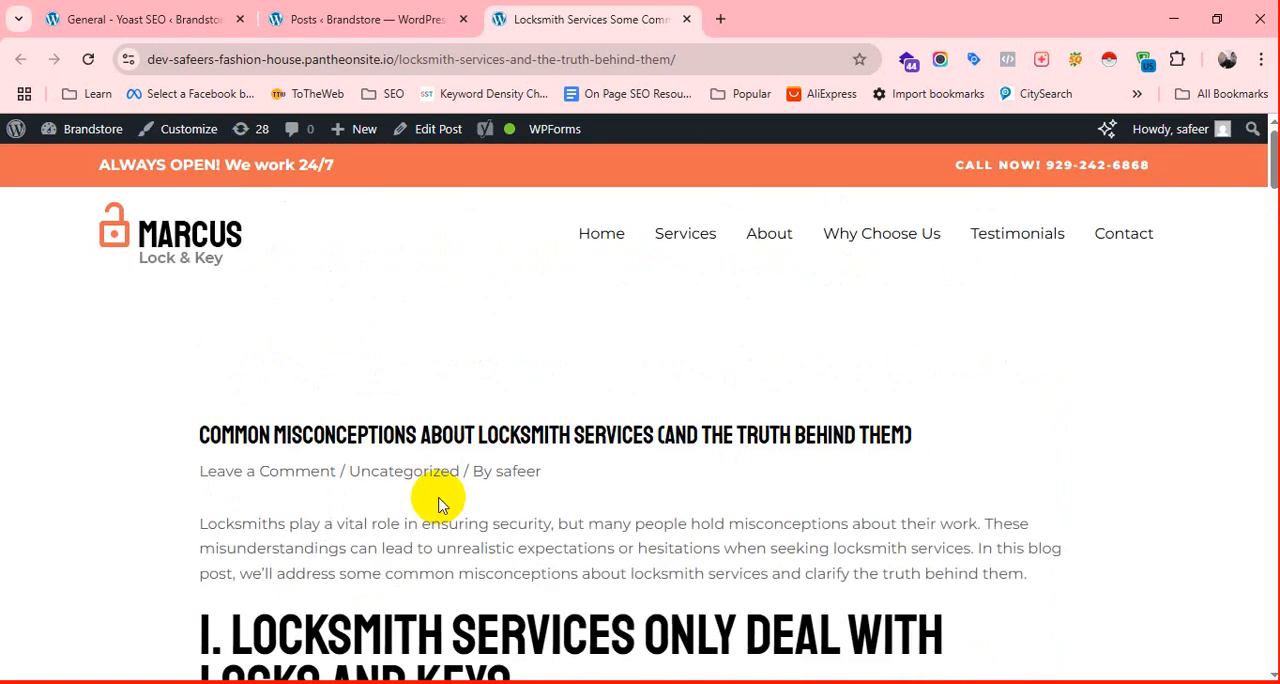
click(350, 20)
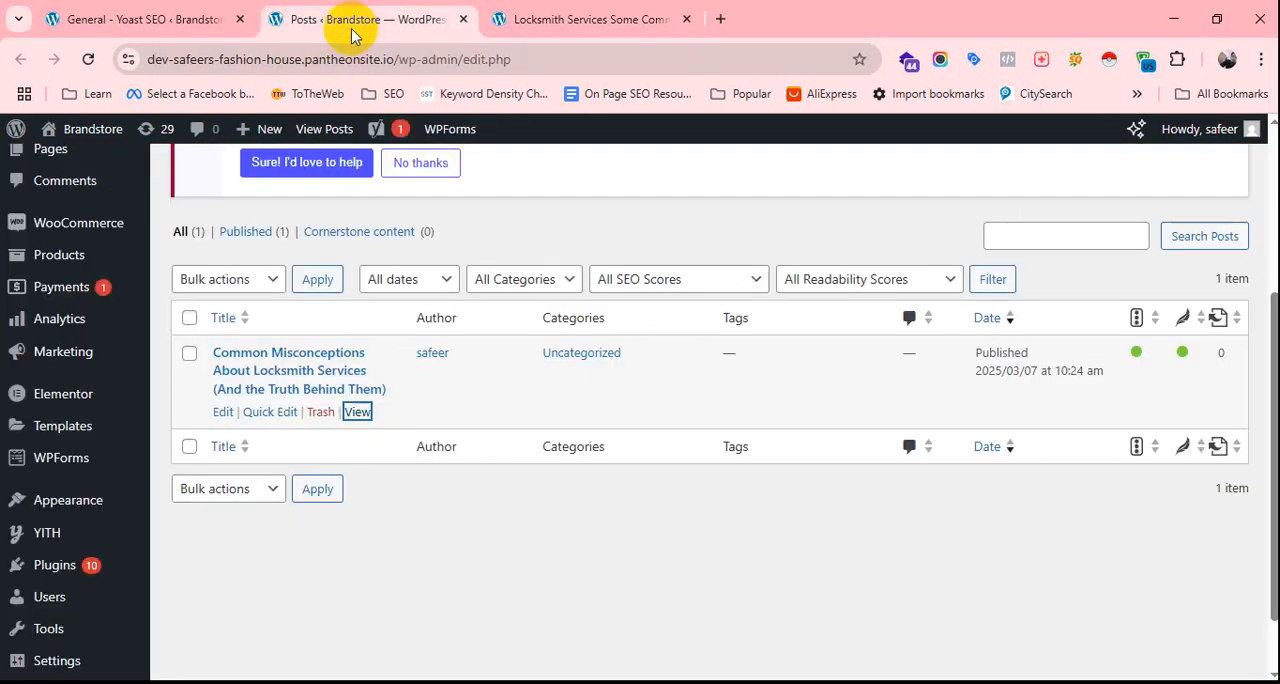
click(127, 24)
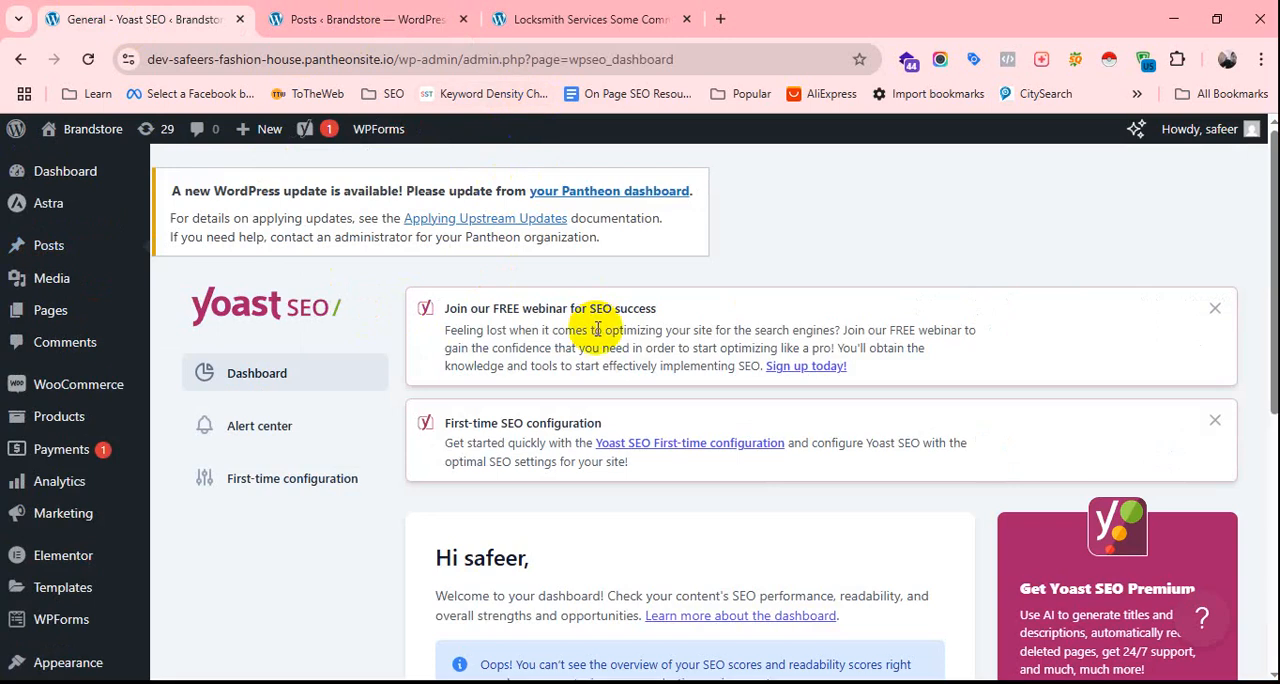
click(638, 8)
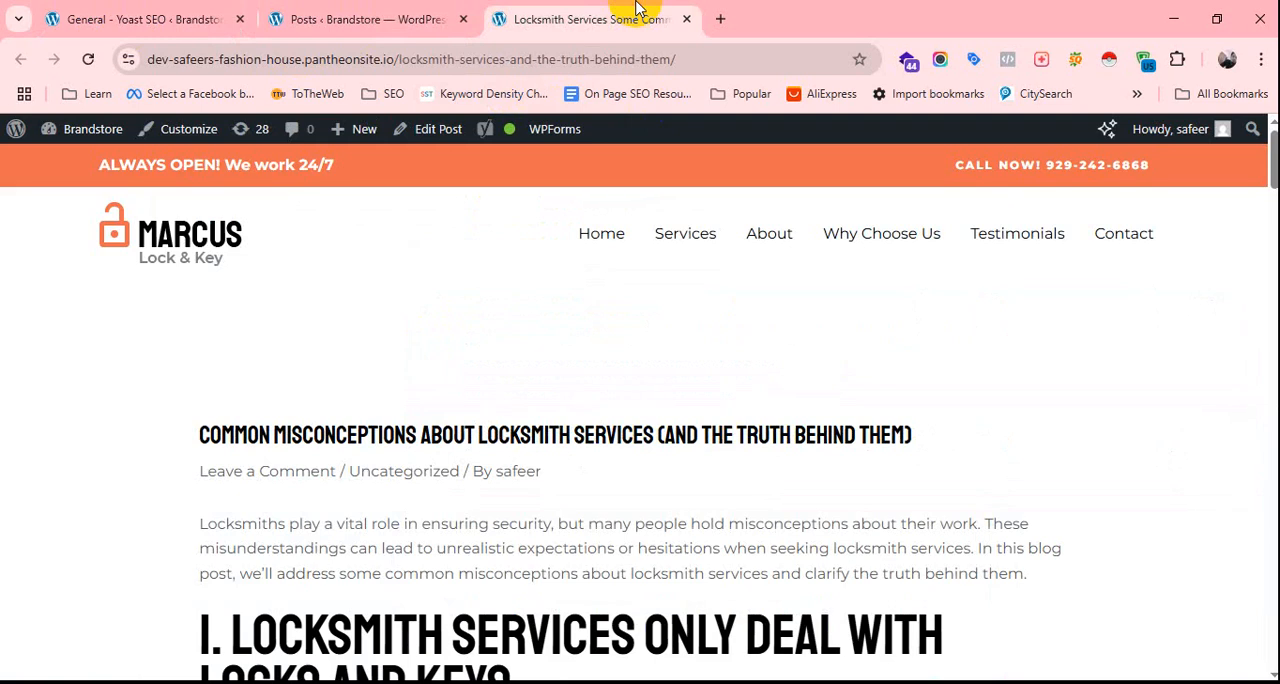
scroll(575, 436, down, 7)
scroll(580, 436, up, 7)
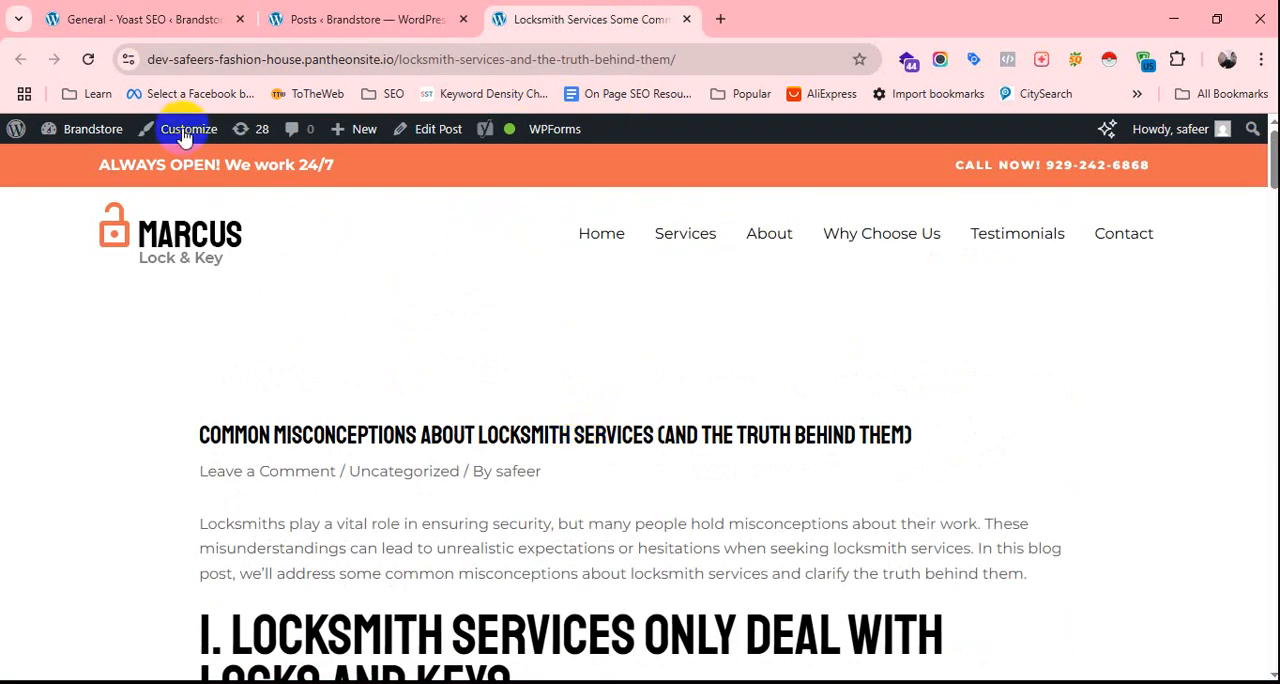
Return to the Yoast SEO dashboard tab and open the site's list of installed plugins.
click(215, 19)
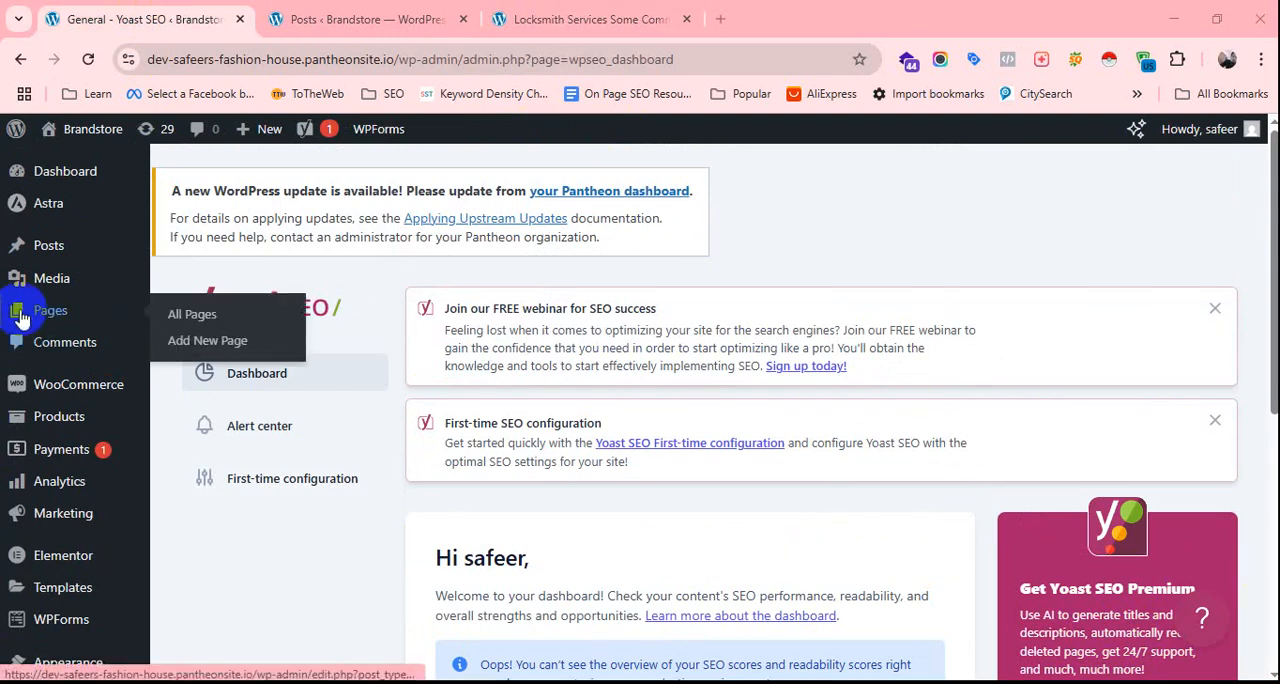
scroll(40, 360, down, 2)
mouse_move(70, 328)
scroll(69, 323, up, 2)
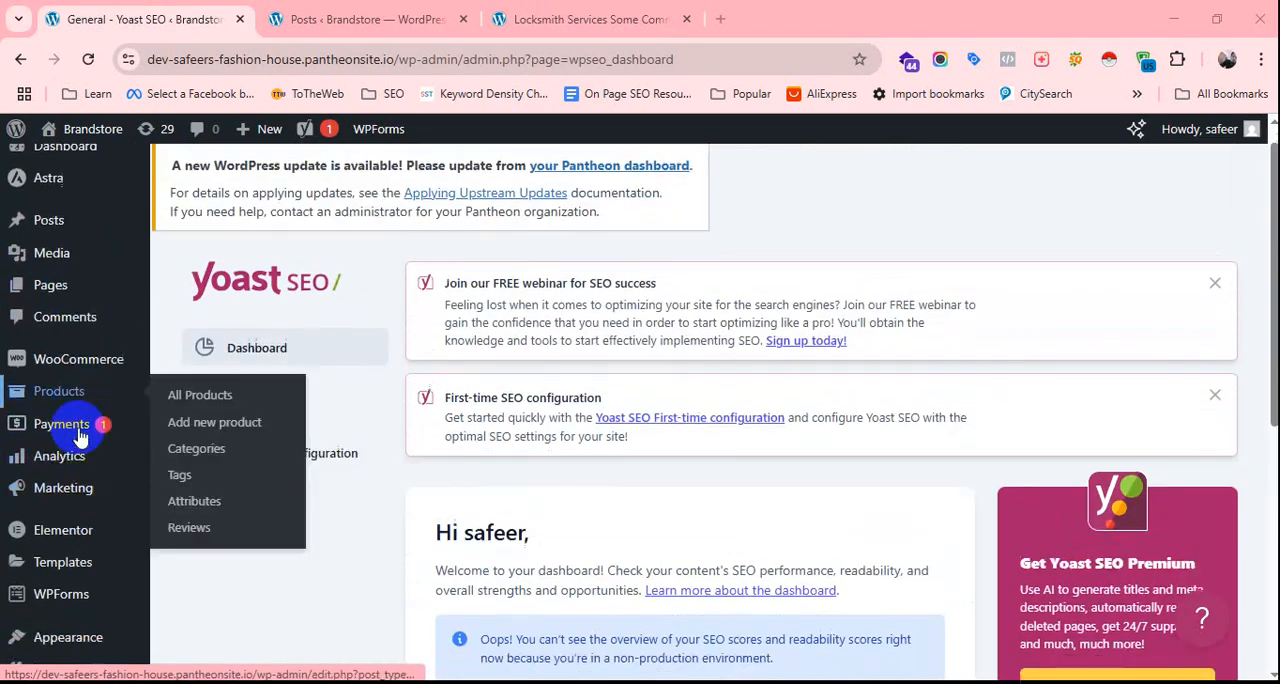
scroll(86, 423, down, 2)
mouse_move(90, 540)
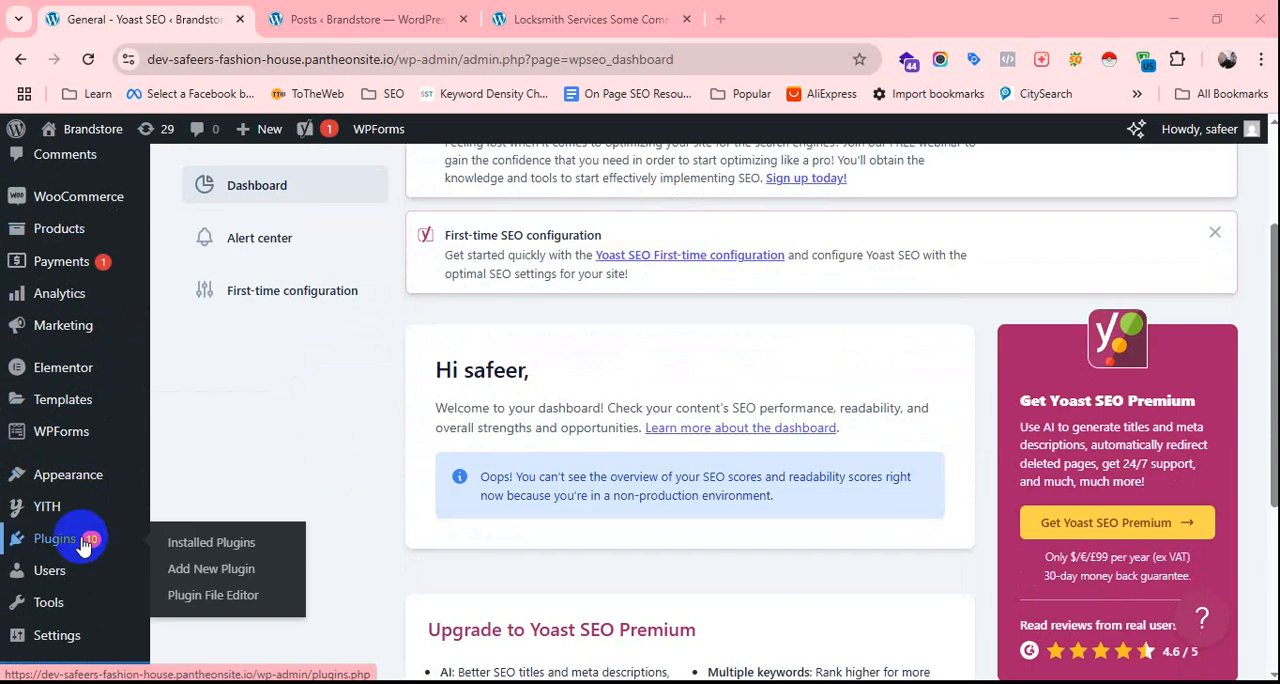
click(209, 545)
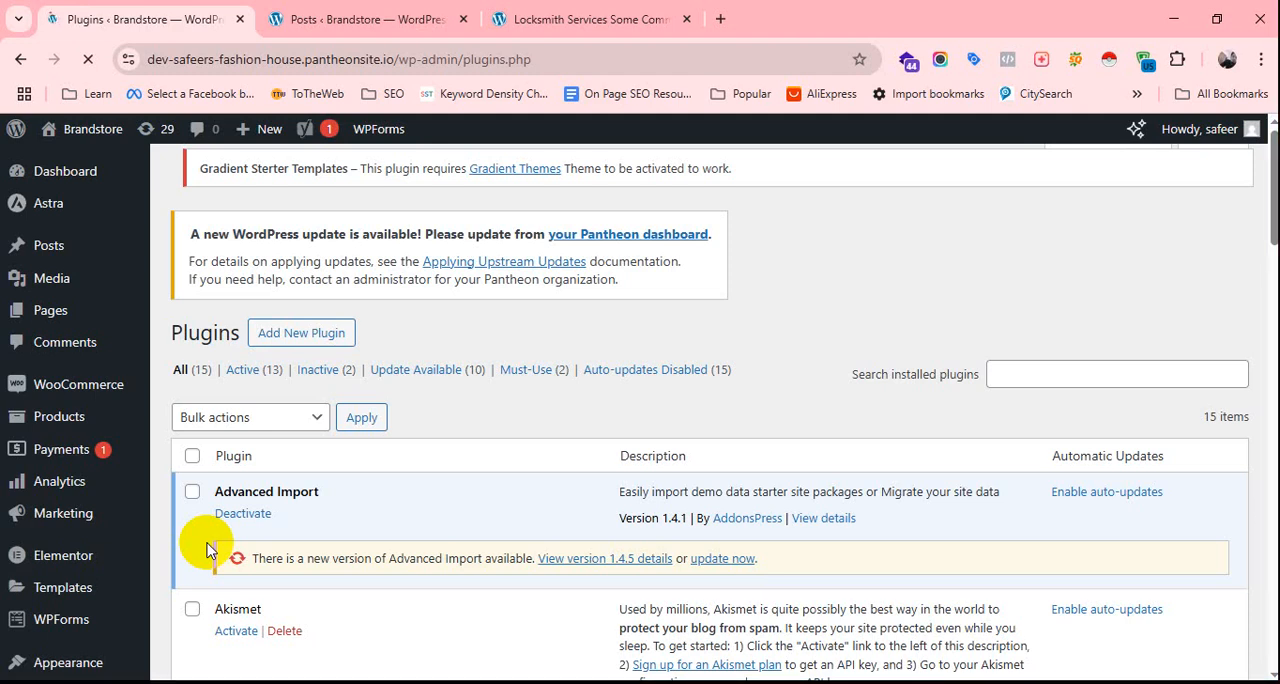
Deactivate the Yoast SEO plugin in the list of installed plugins.
scroll(371, 445, down, 3)
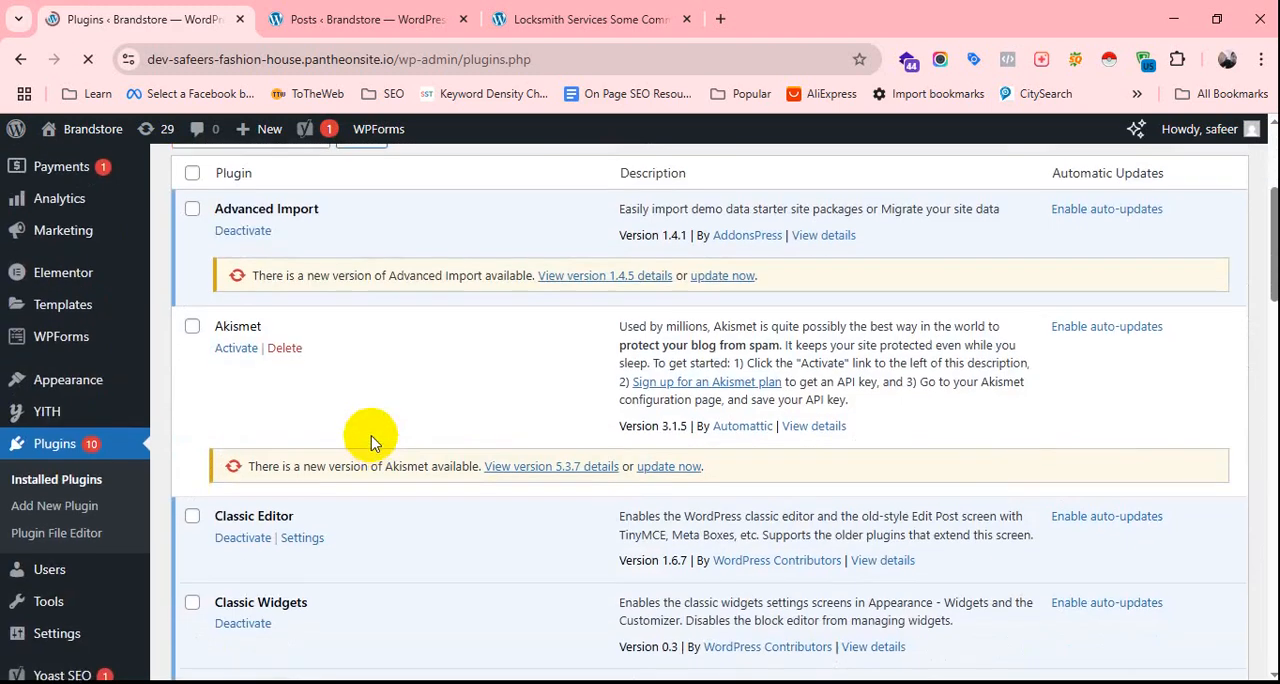
scroll(371, 440, down, 12)
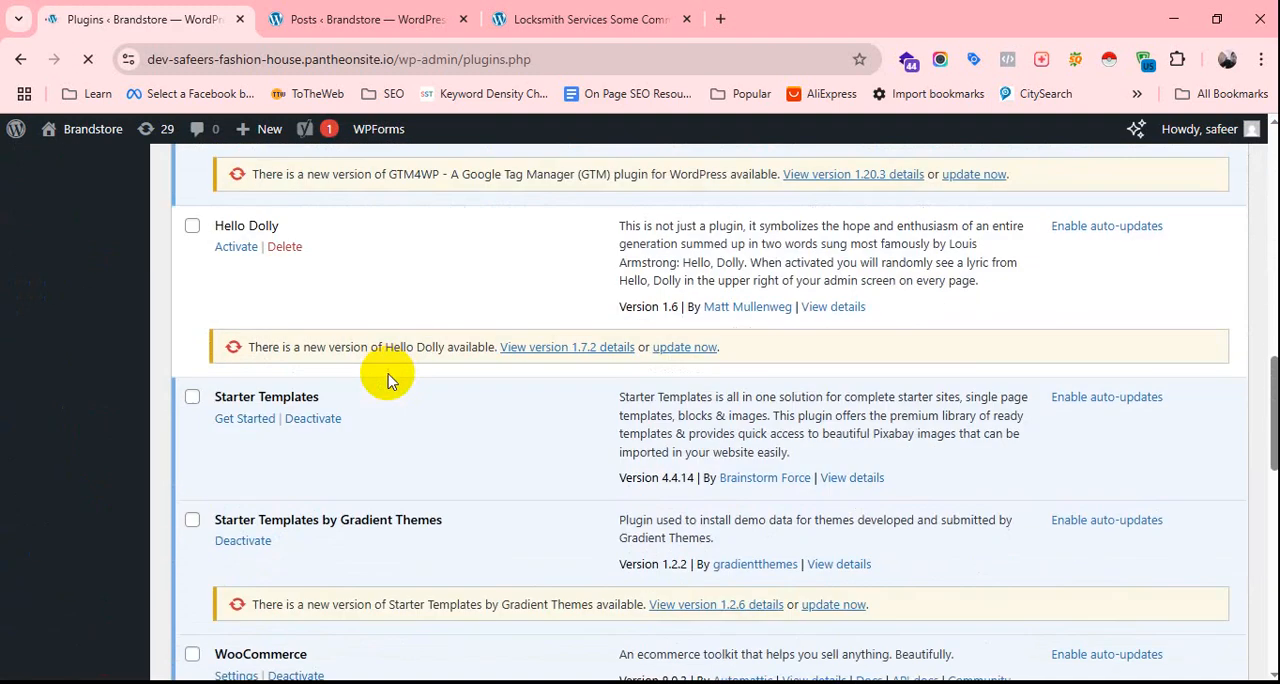
scroll(388, 395, down, 3)
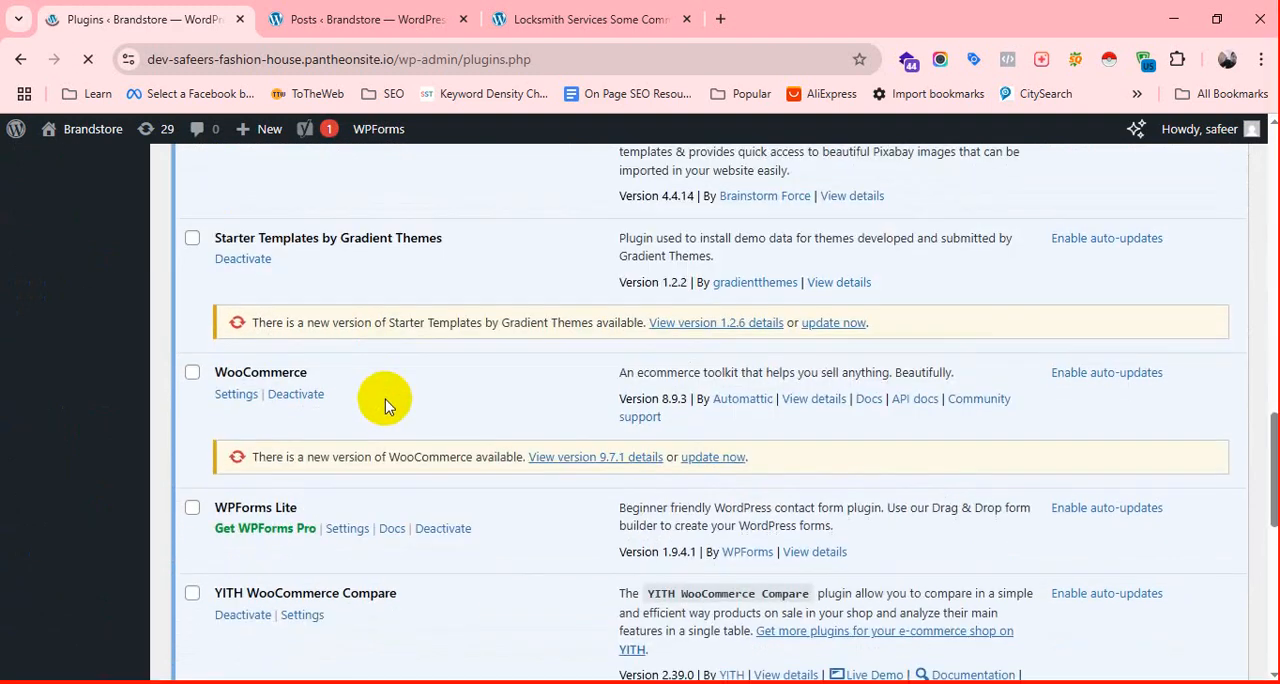
scroll(409, 383, down, 2)
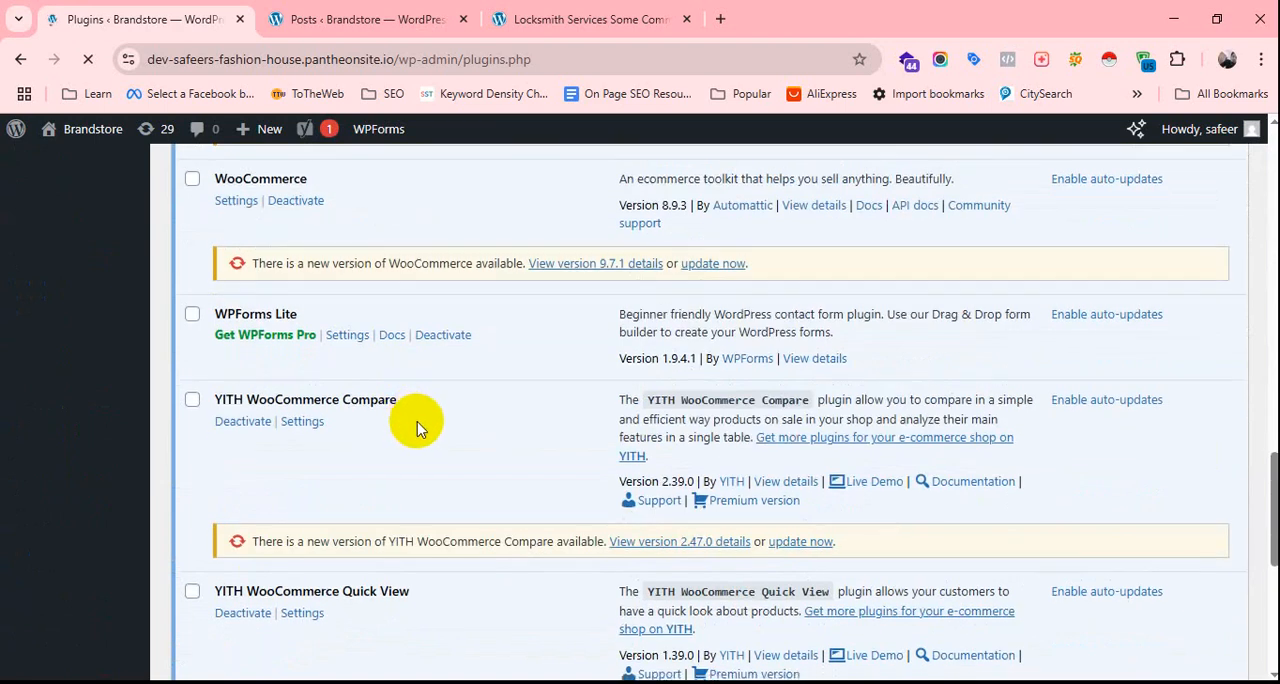
scroll(414, 423, down, 2)
scroll(441, 400, down, 3)
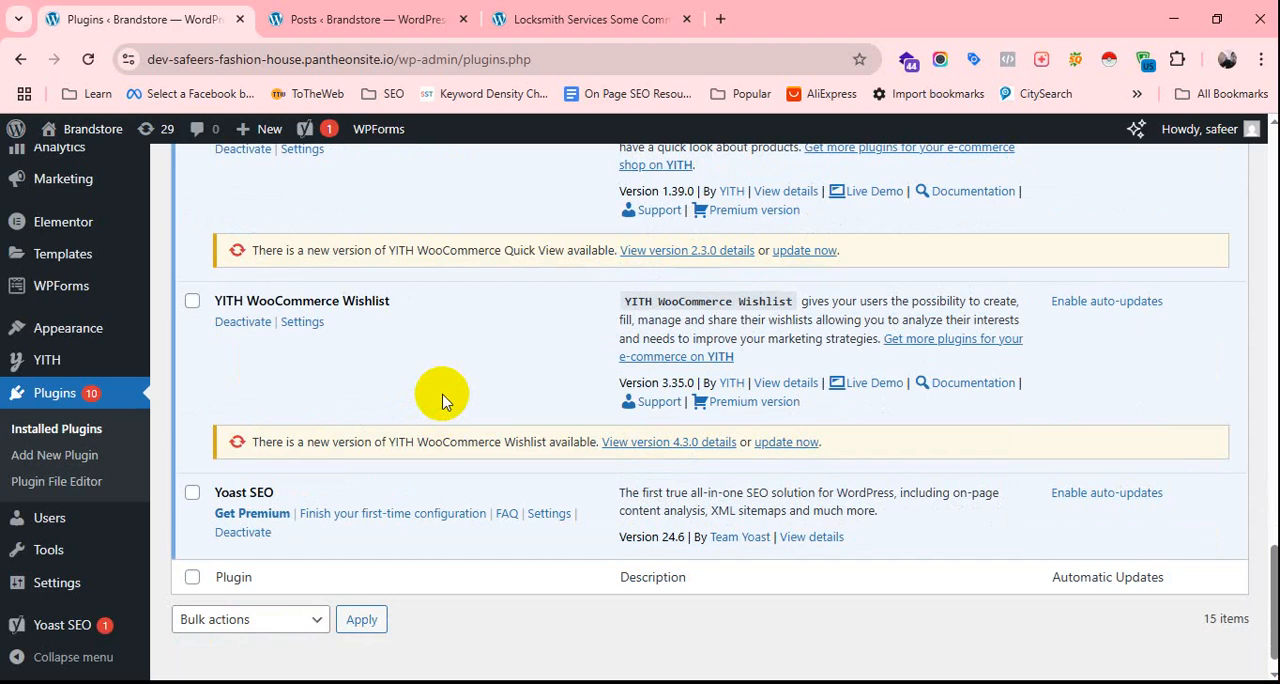
click(243, 535)
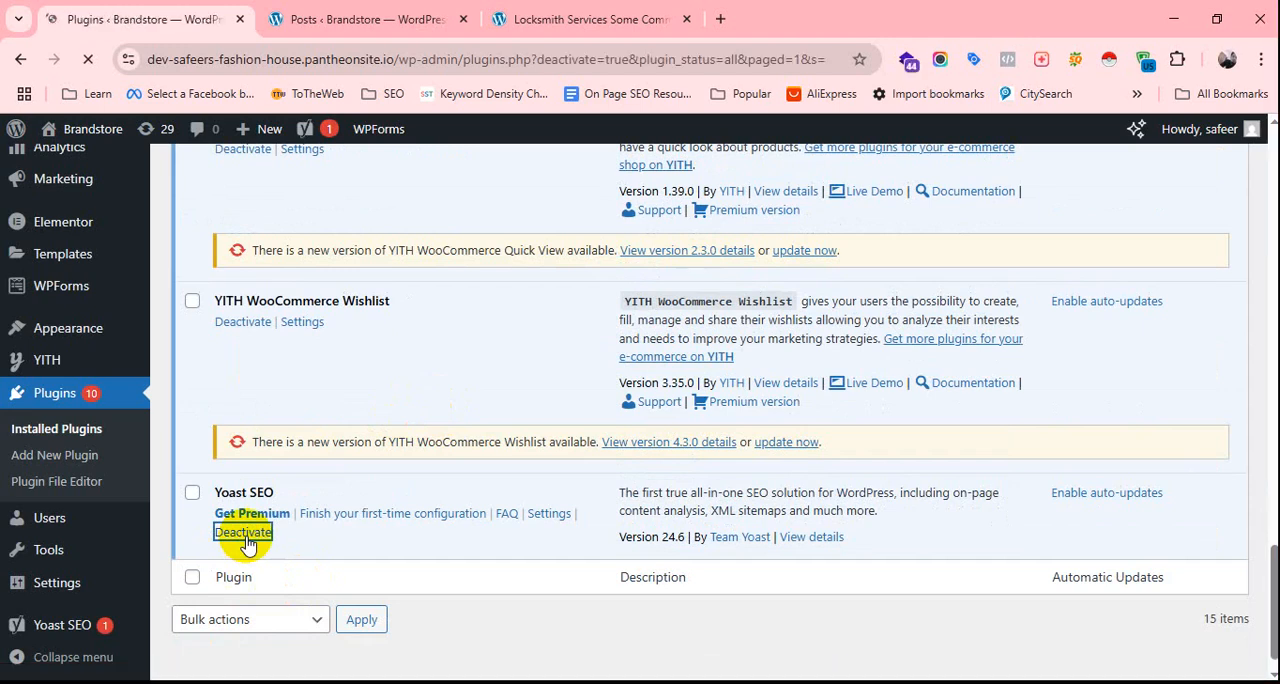
scroll(500, 394, down, 10)
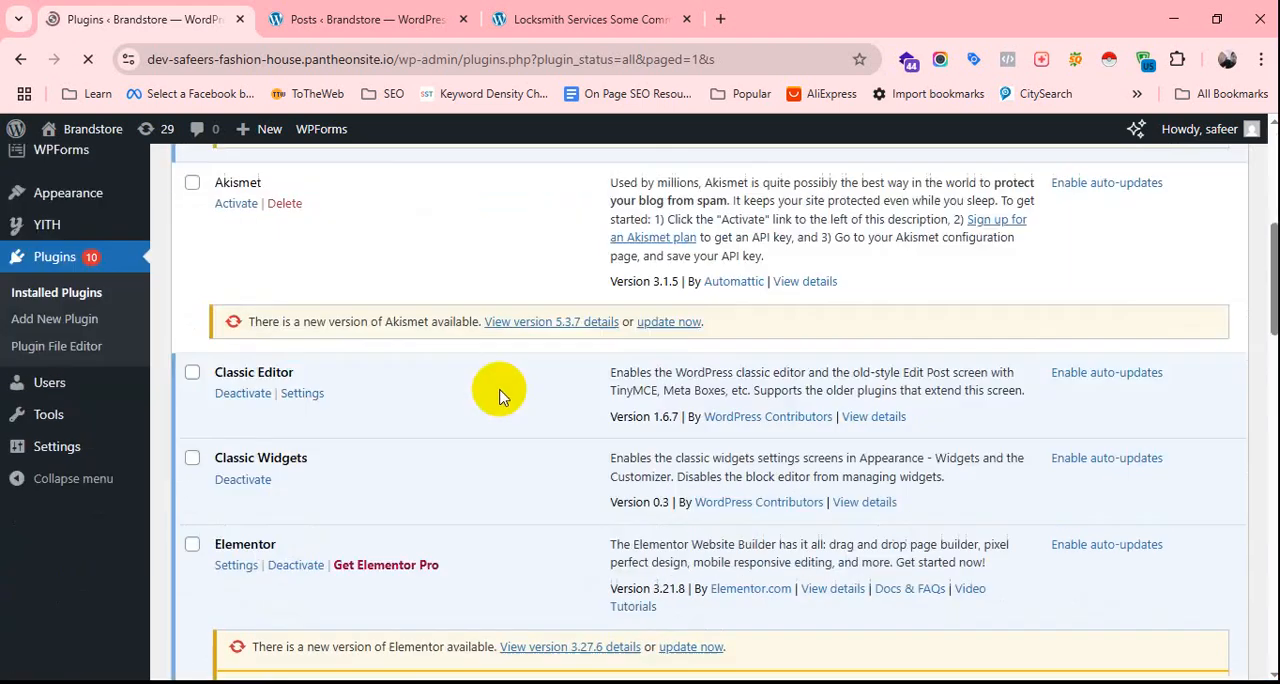
scroll(457, 400, up, 10)
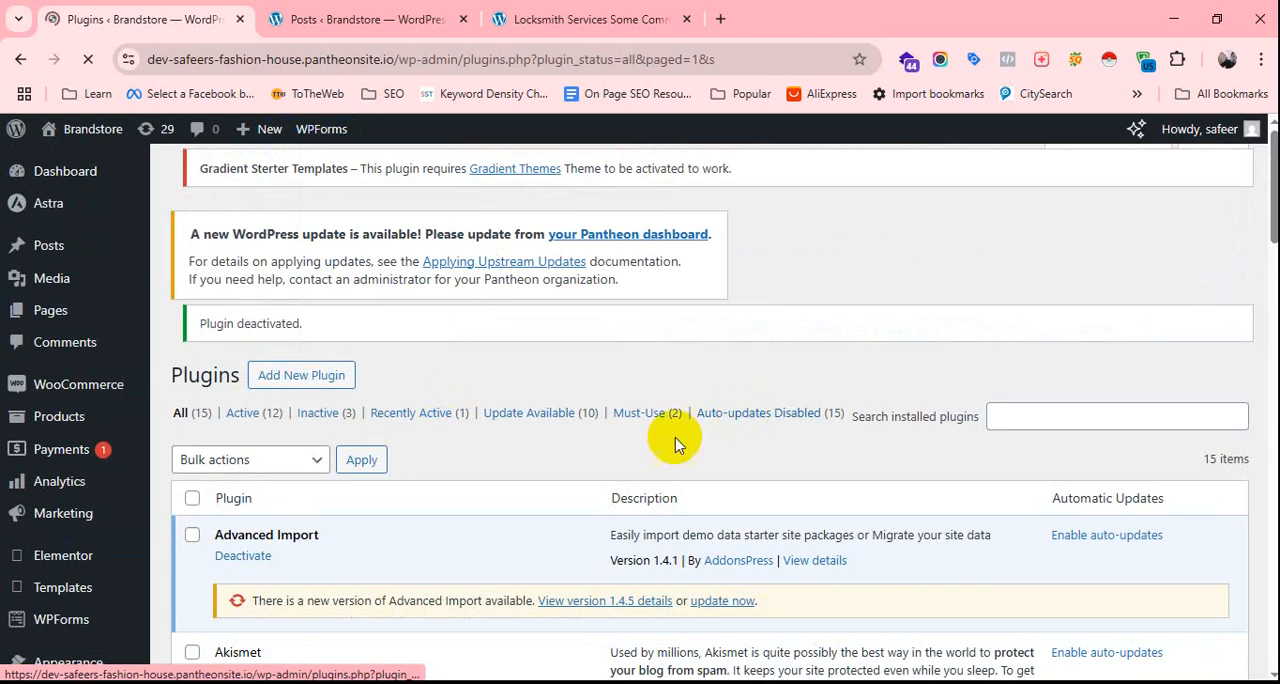
scroll(90, 386, down, 2)
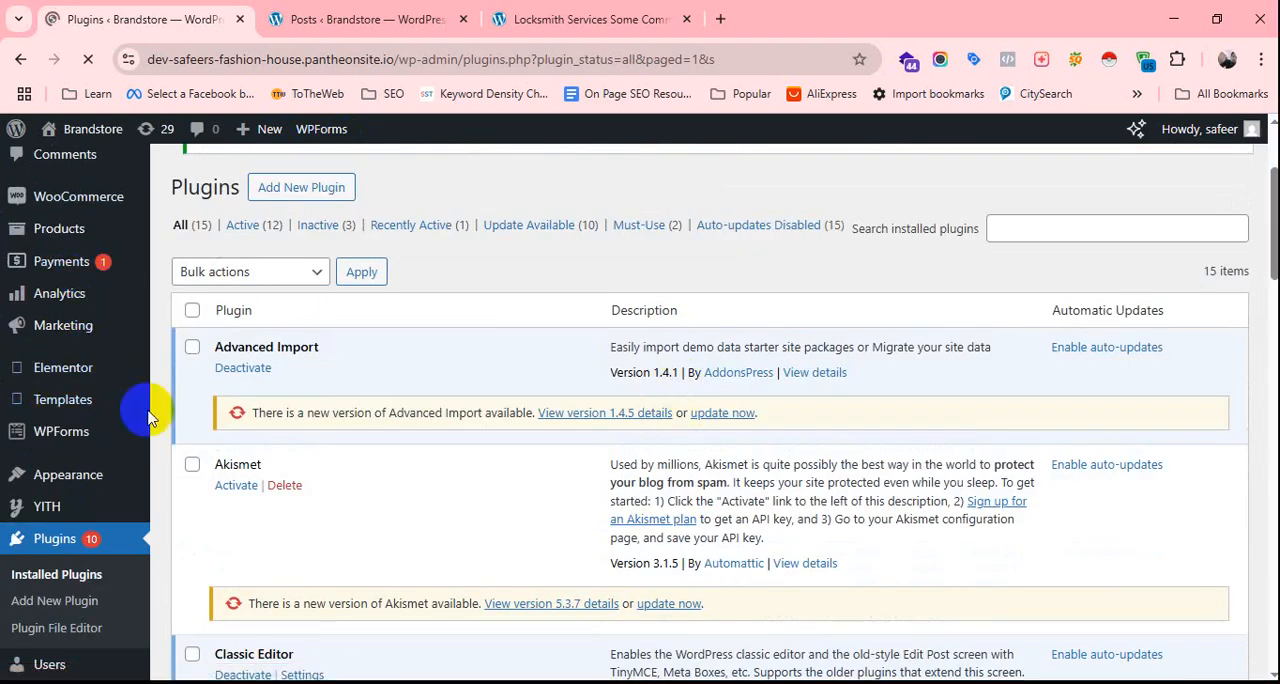
scroll(100, 430, down, 1)
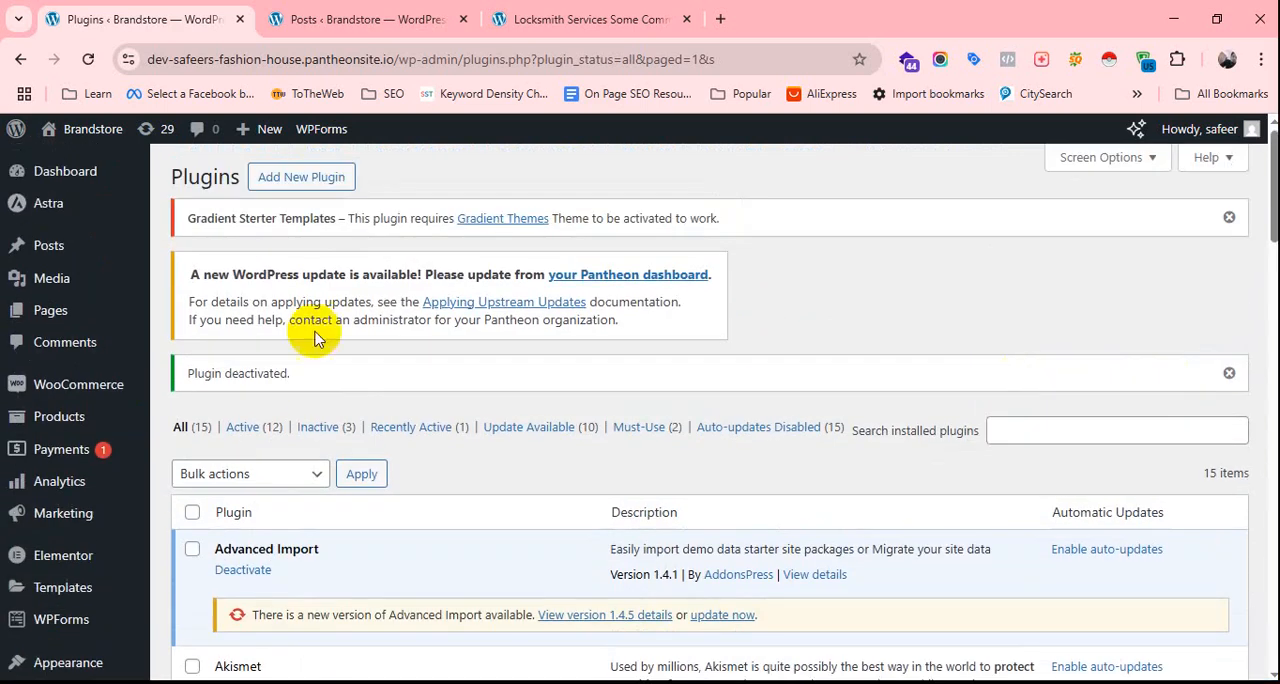
Search the directory of new plugins for "rank math".
click(340, 178)
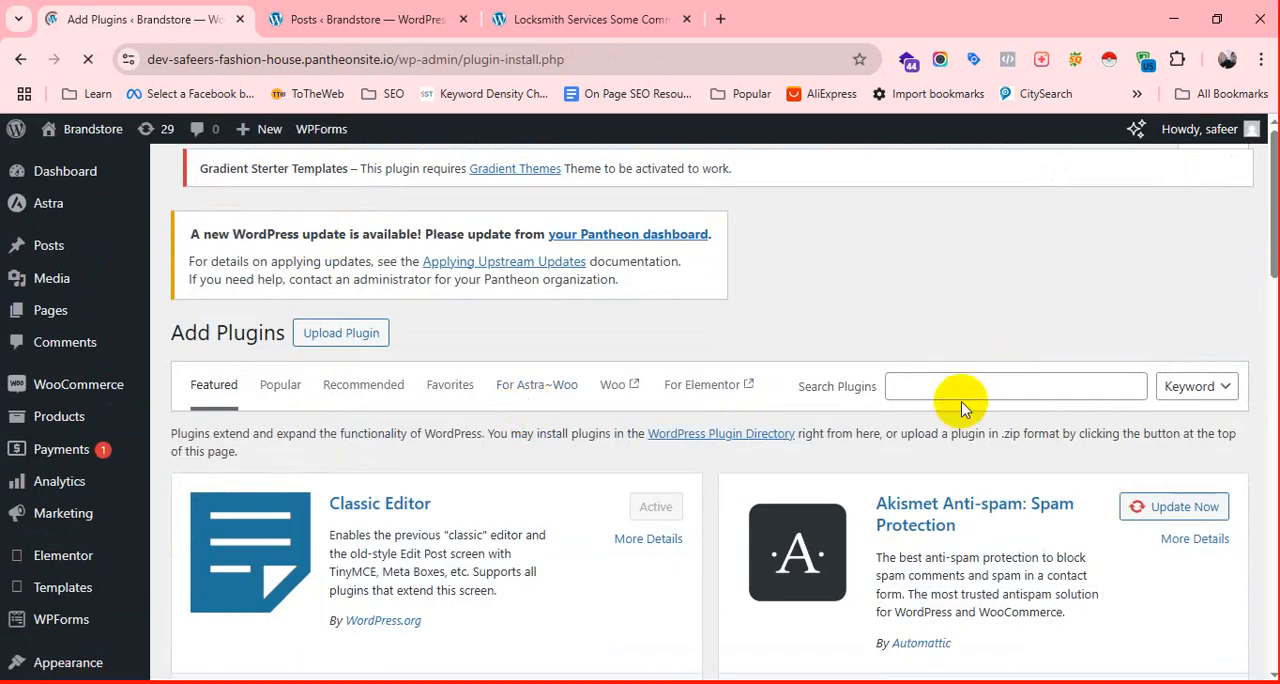
click(963, 387)
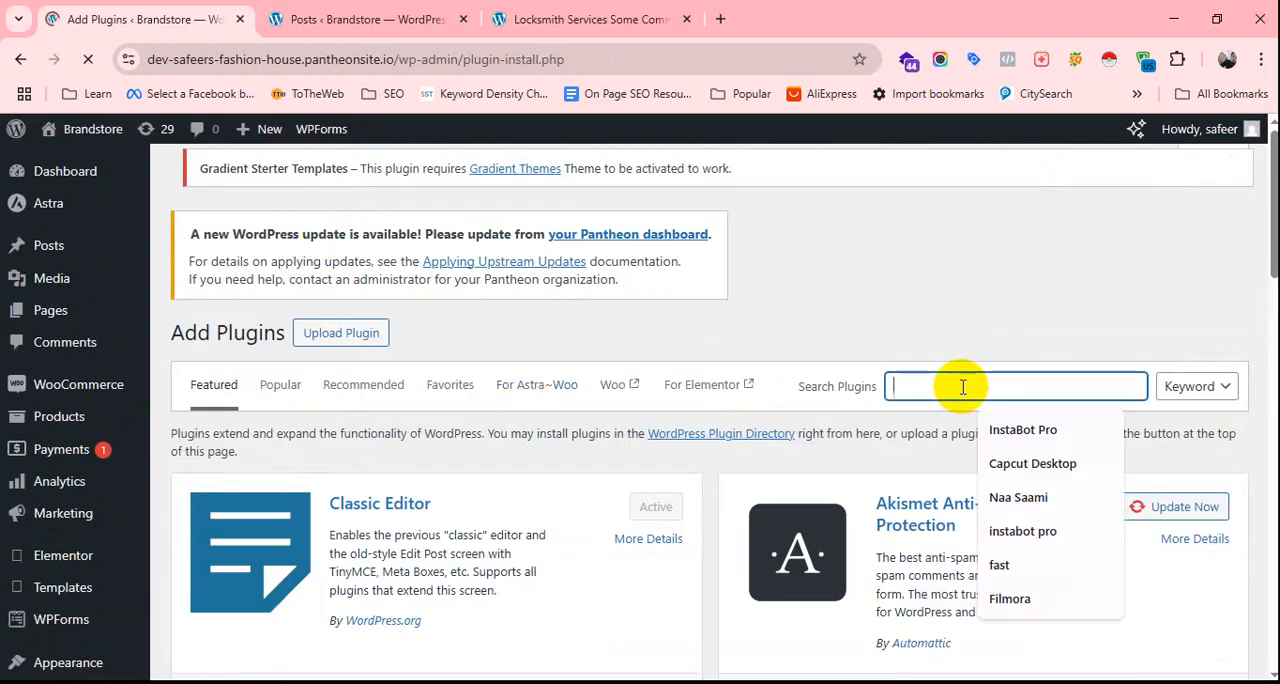
text(rank)
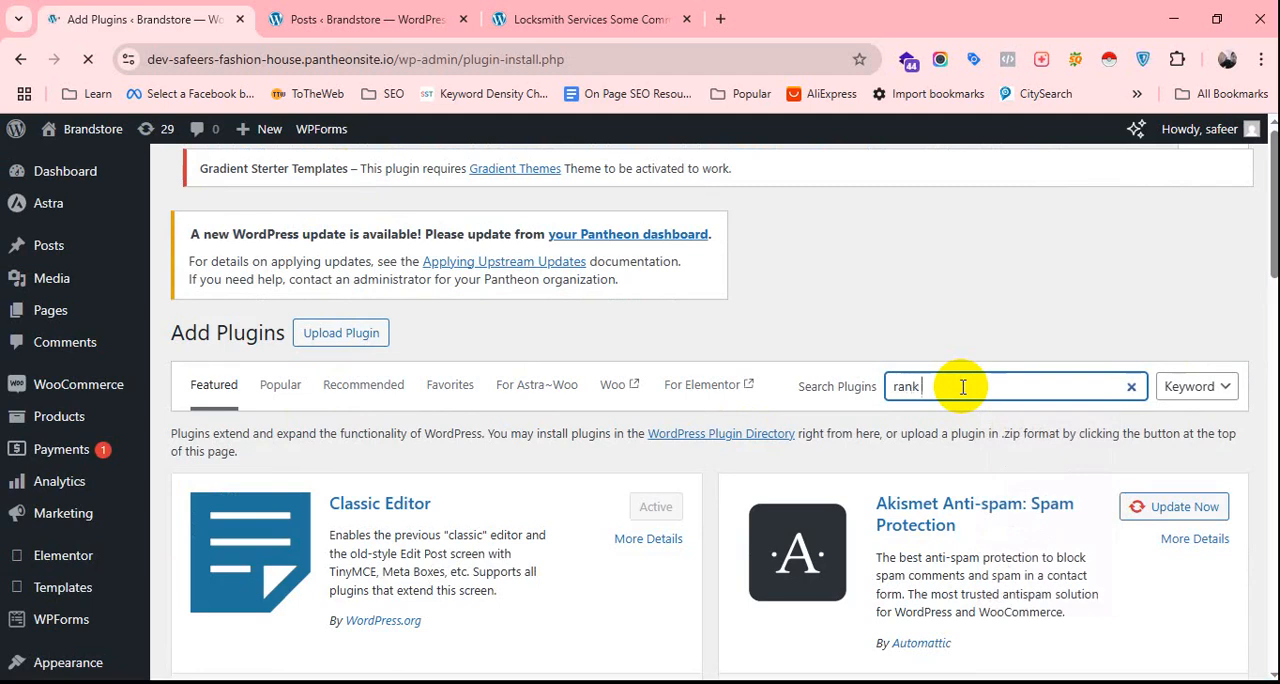
text( math)
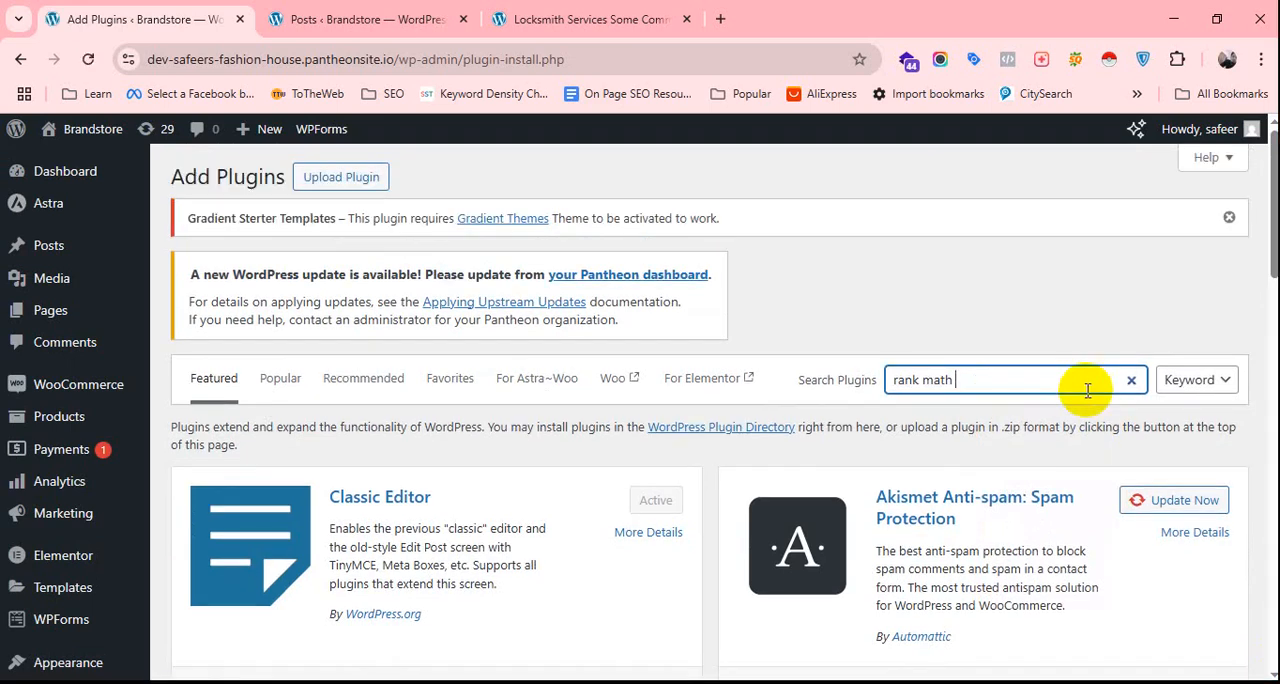
key(Return)
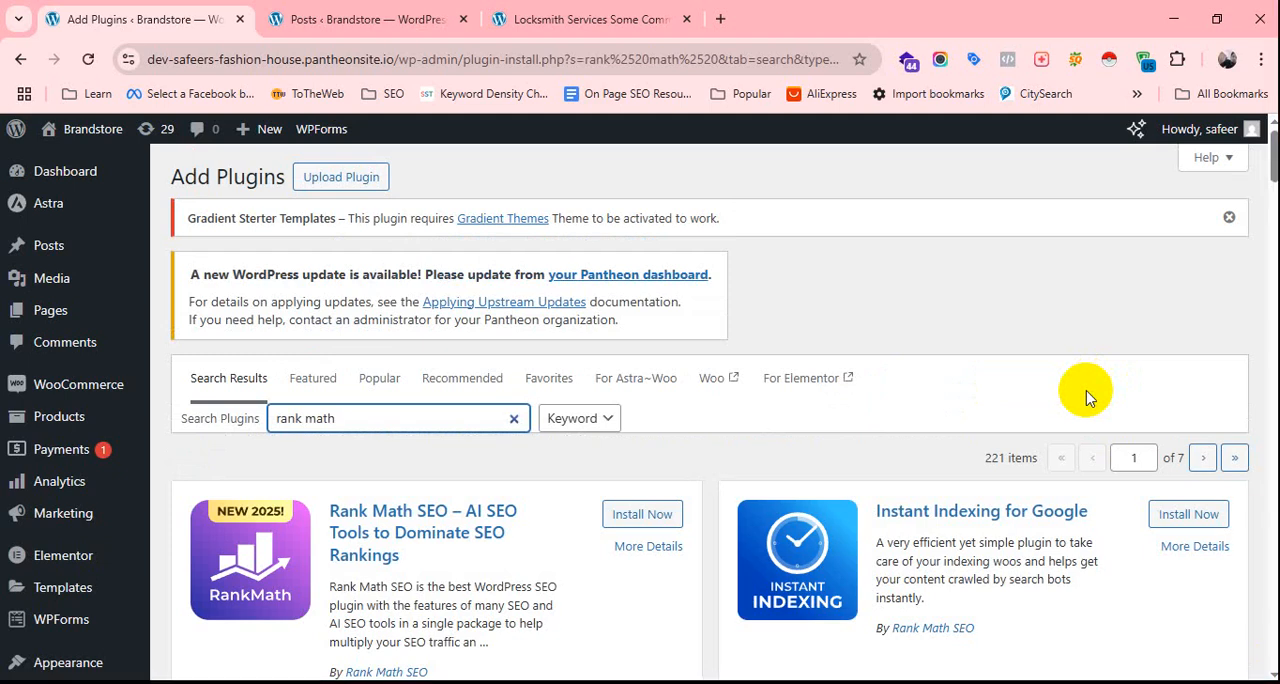
Install and activate the Rank Math SEO plugin, and choose to connect the free account in its setup wizard.
scroll(520, 300, down, 2)
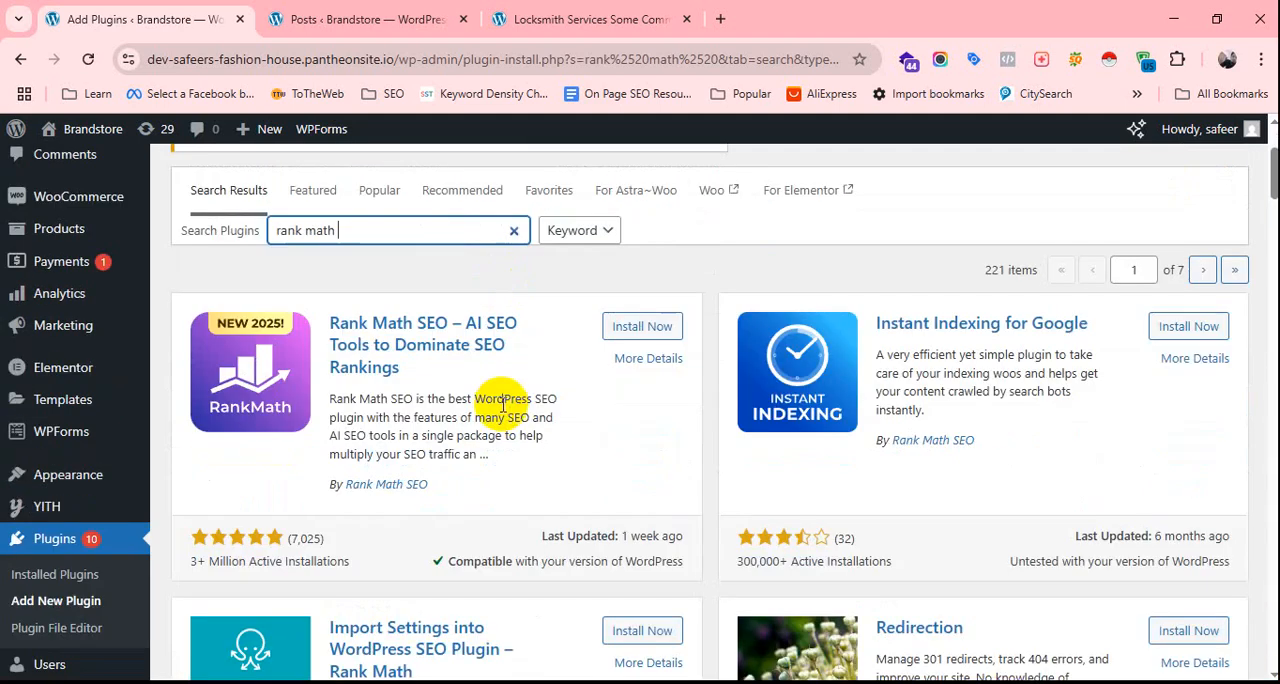
click(645, 330)
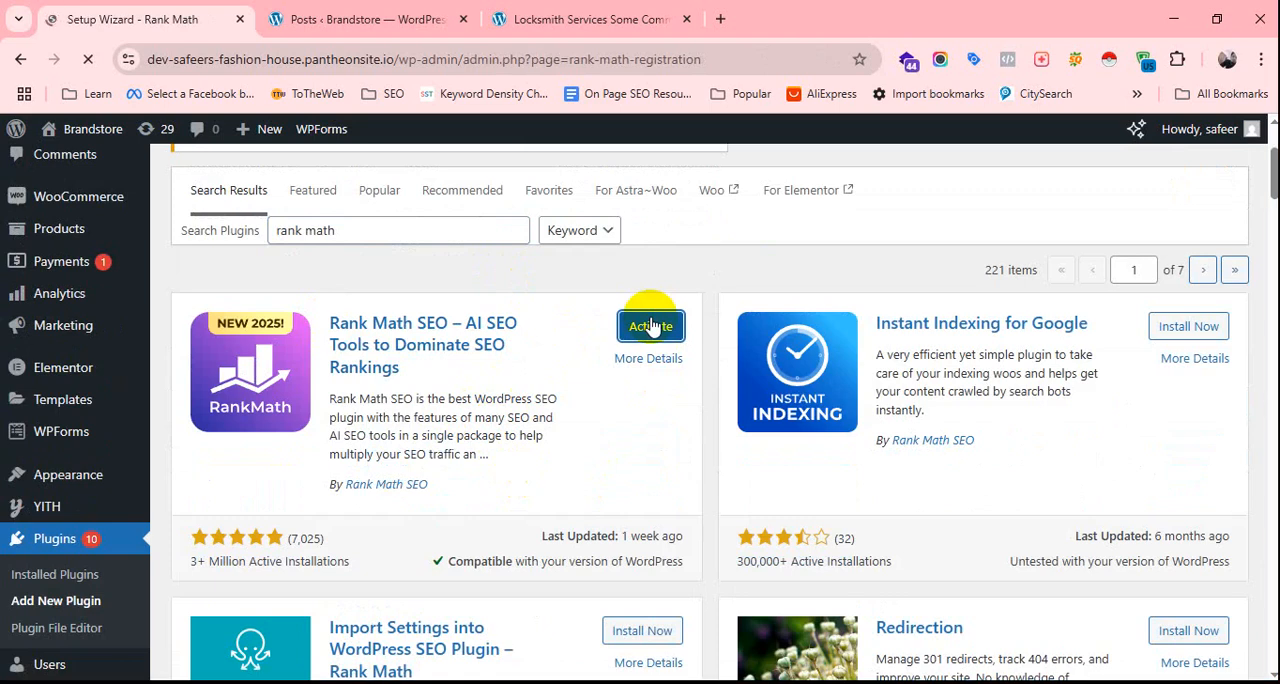
scroll(740, 400, down, 1)
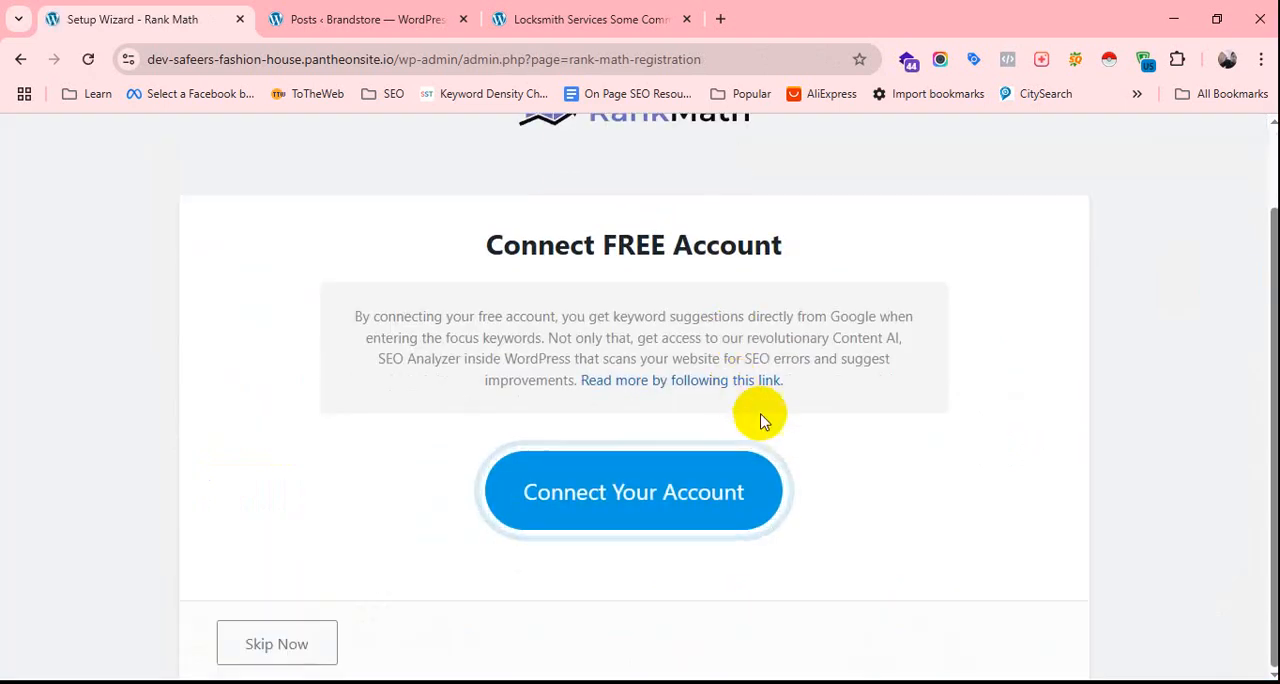
click(645, 505)
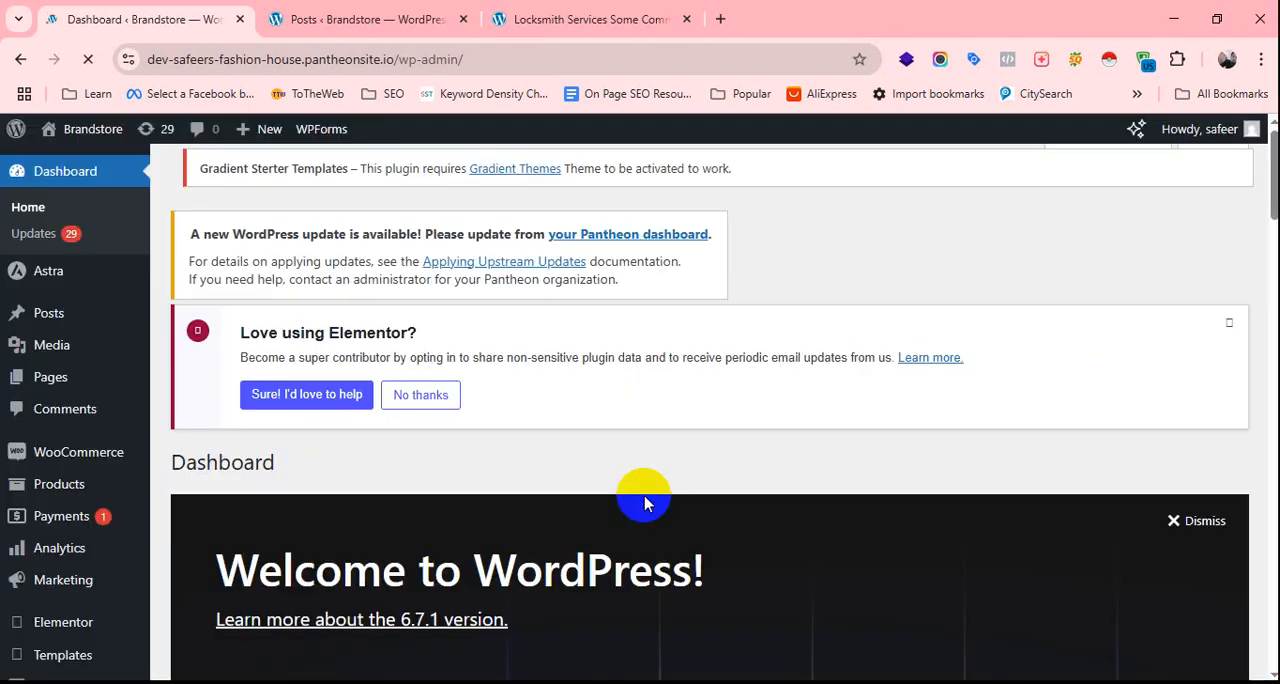
Open the site's list of installed plugins from the WordPress dashboard.
scroll(644, 503, down, 12)
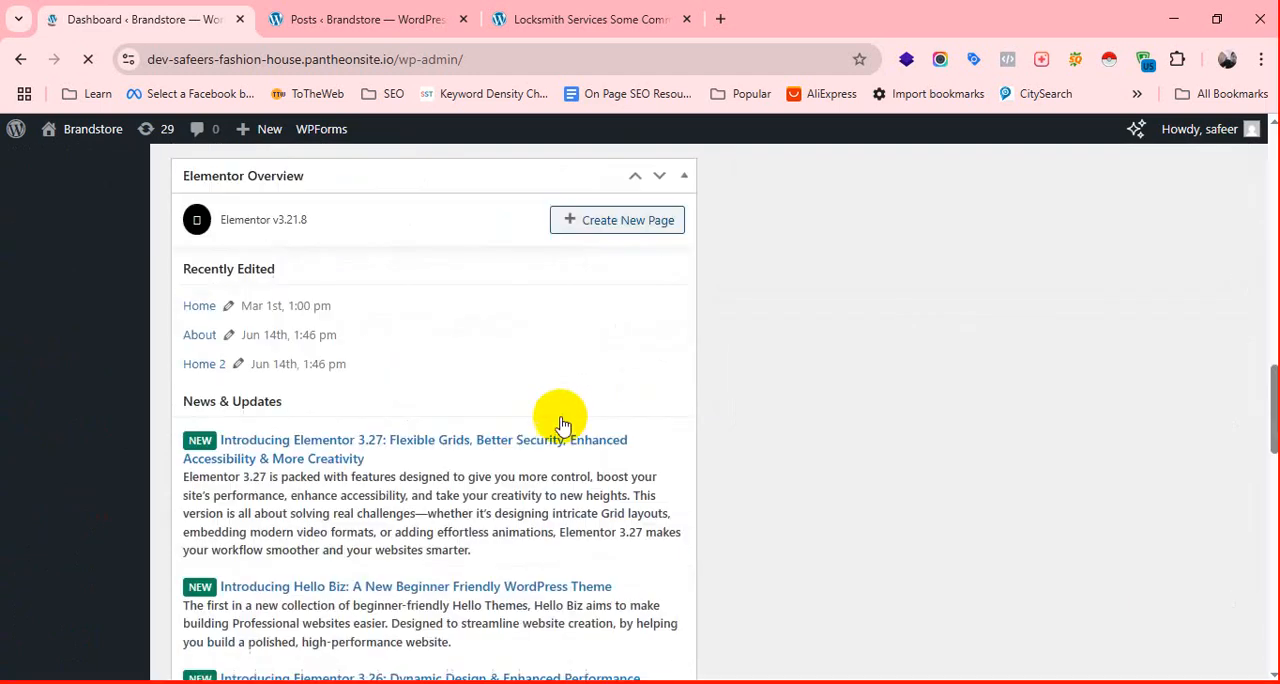
scroll(520, 430, down, 8)
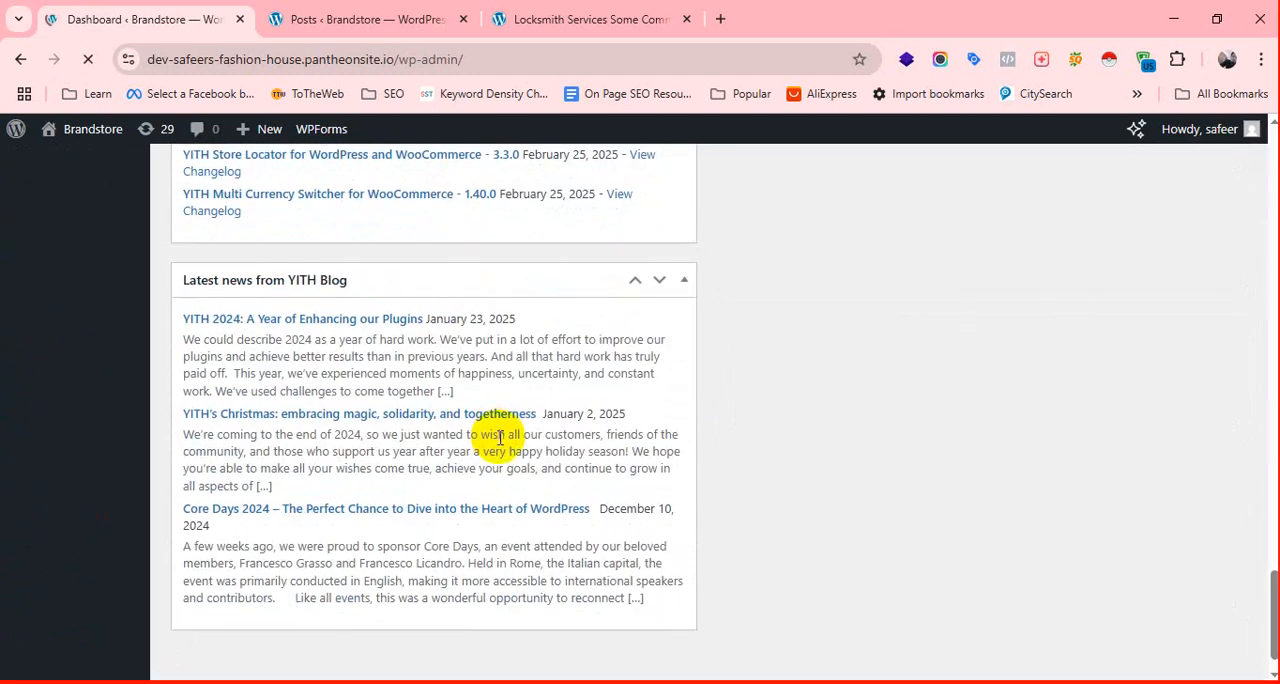
scroll(500, 437, up, 20)
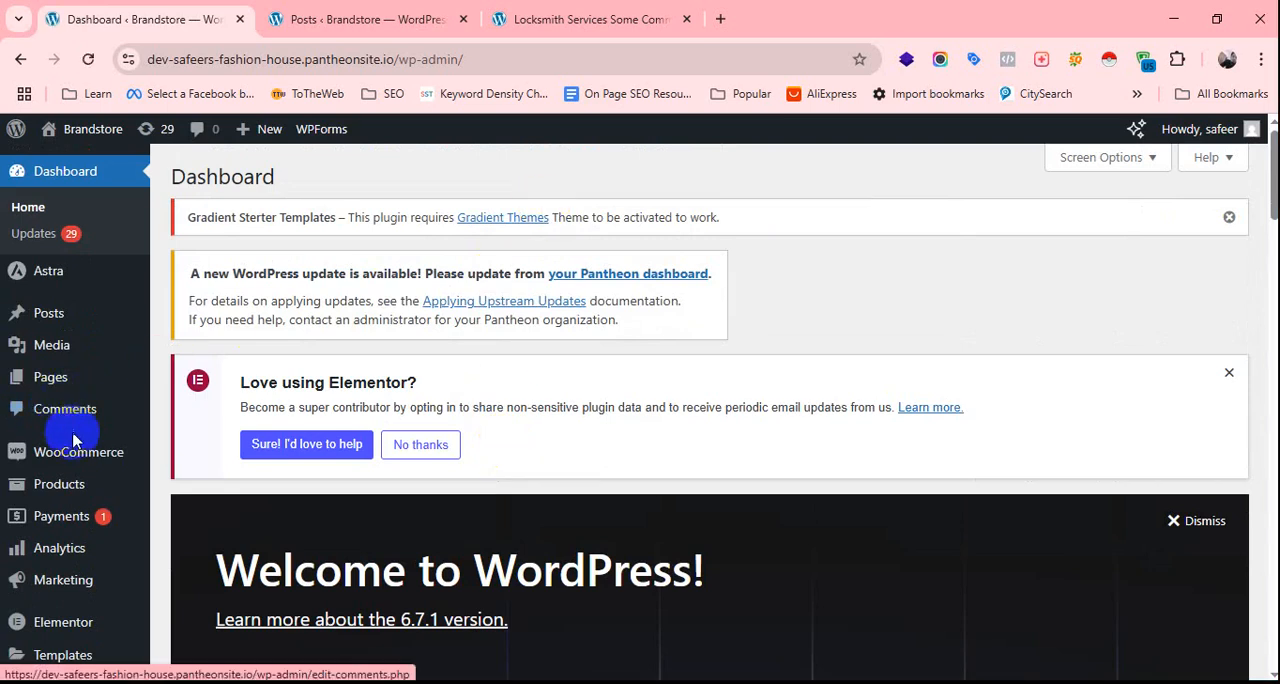
mouse_move(68, 500)
mouse_move(70, 548)
scroll(60, 540, down, 3)
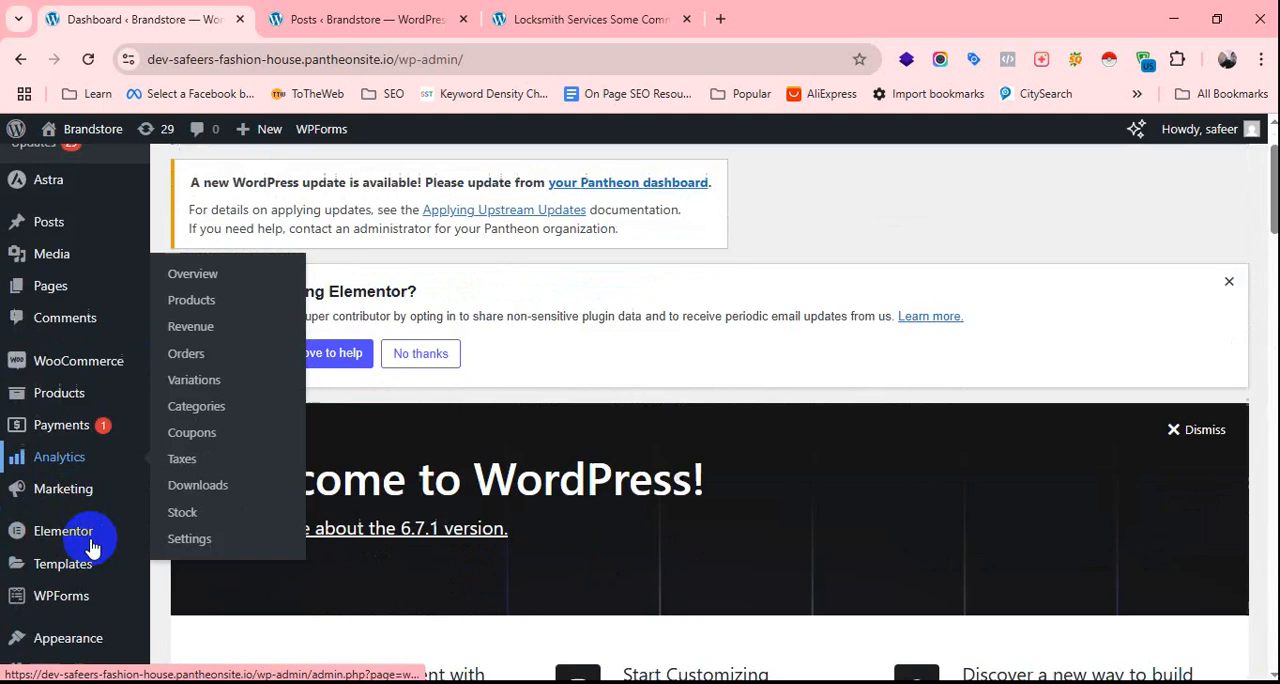
scroll(80, 545, up, 3)
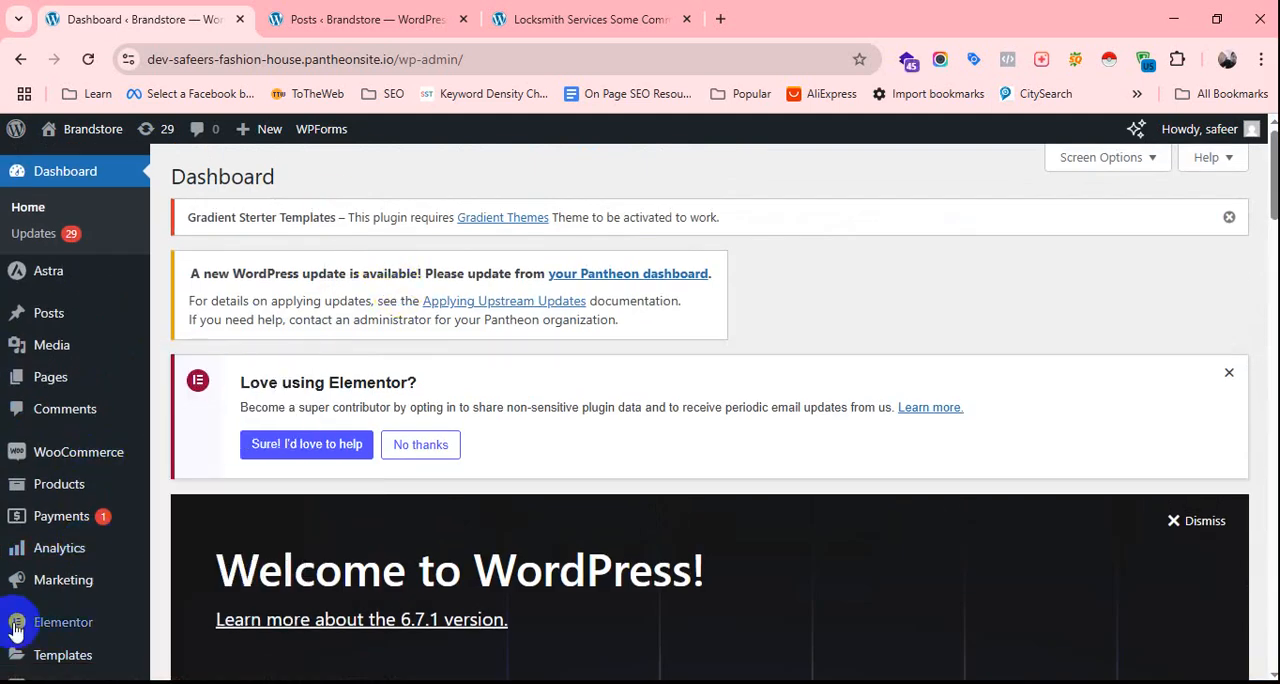
scroll(149, 449, down, 8)
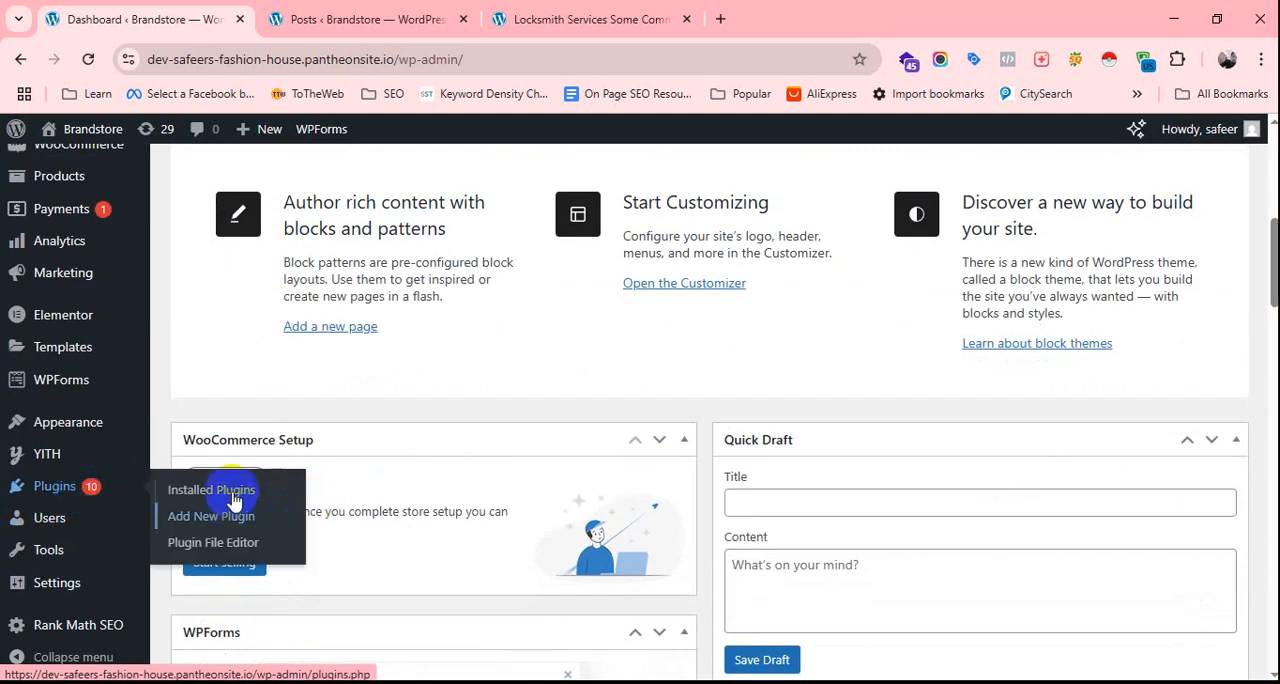
click(232, 494)
Check the Rank Math SEO and Yoast SEO entries in the list of installed plugins.
scroll(571, 529, down, 10)
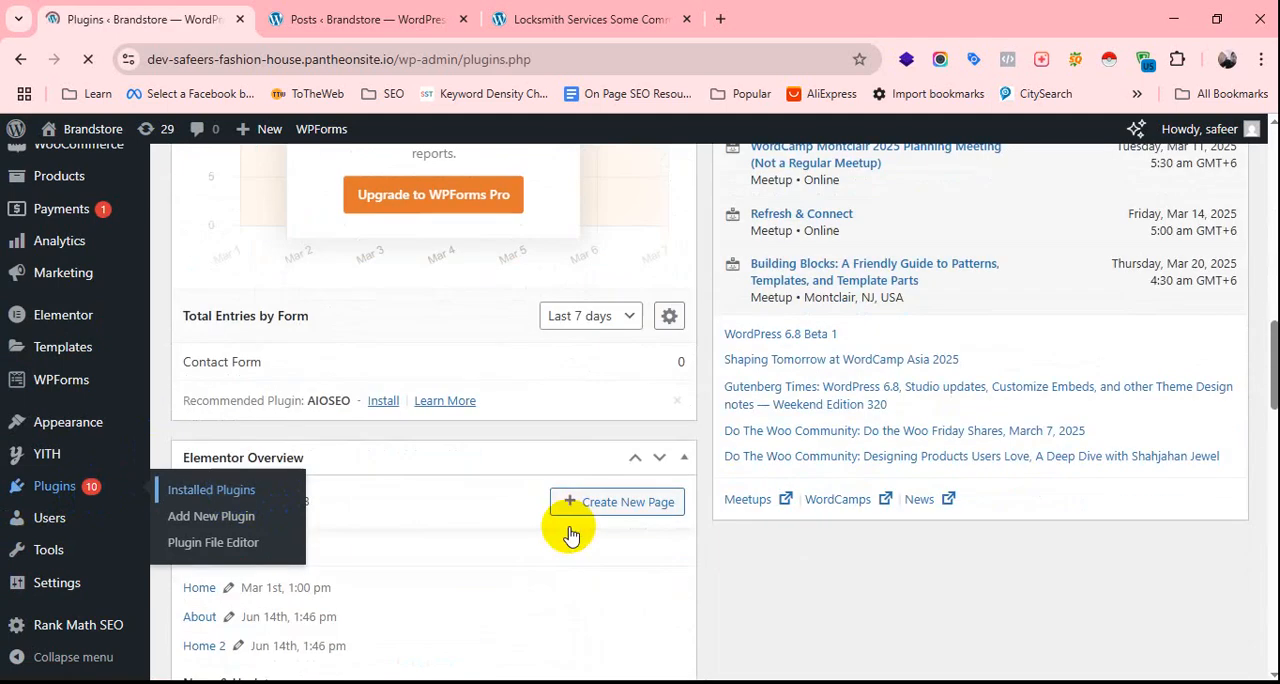
scroll(585, 555, down, 4)
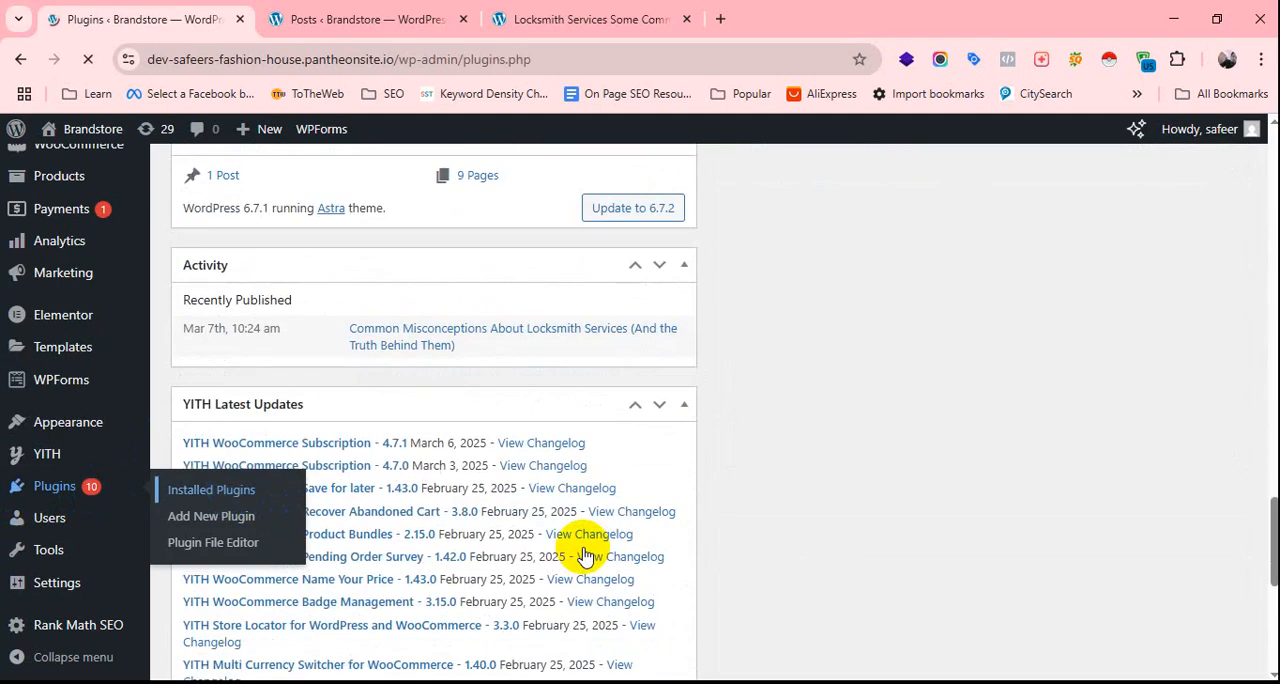
scroll(386, 486, down, 15)
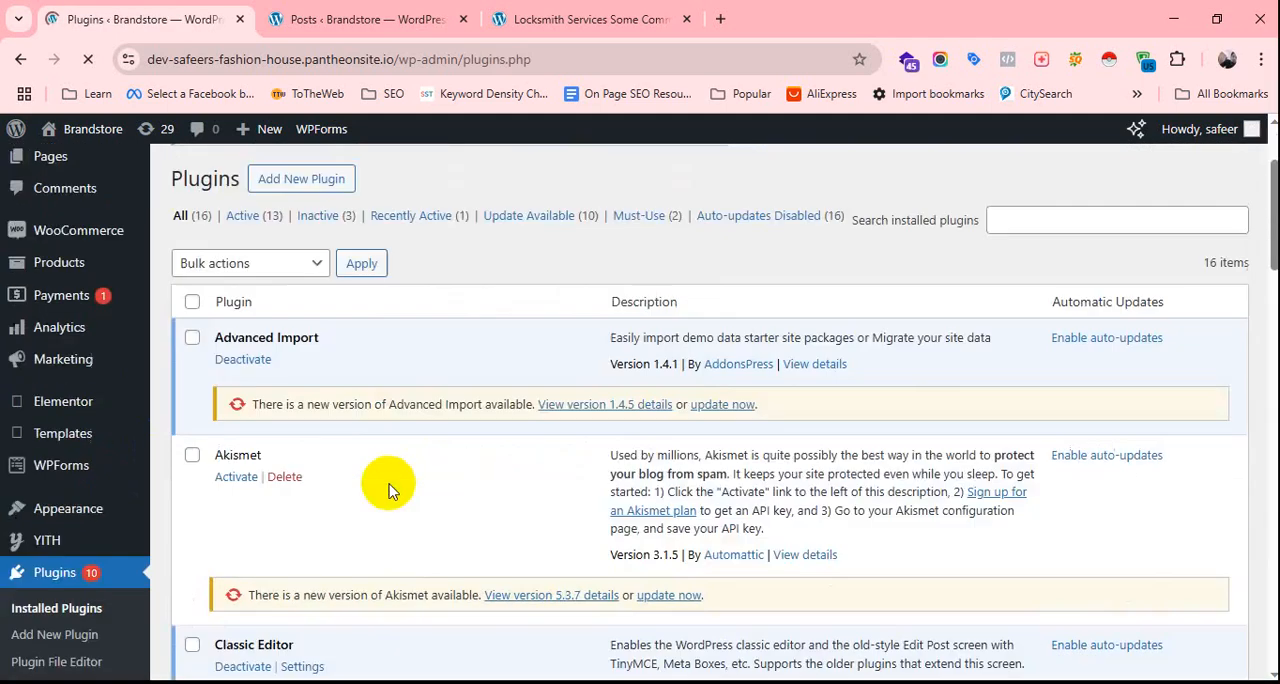
scroll(363, 484, down, 6)
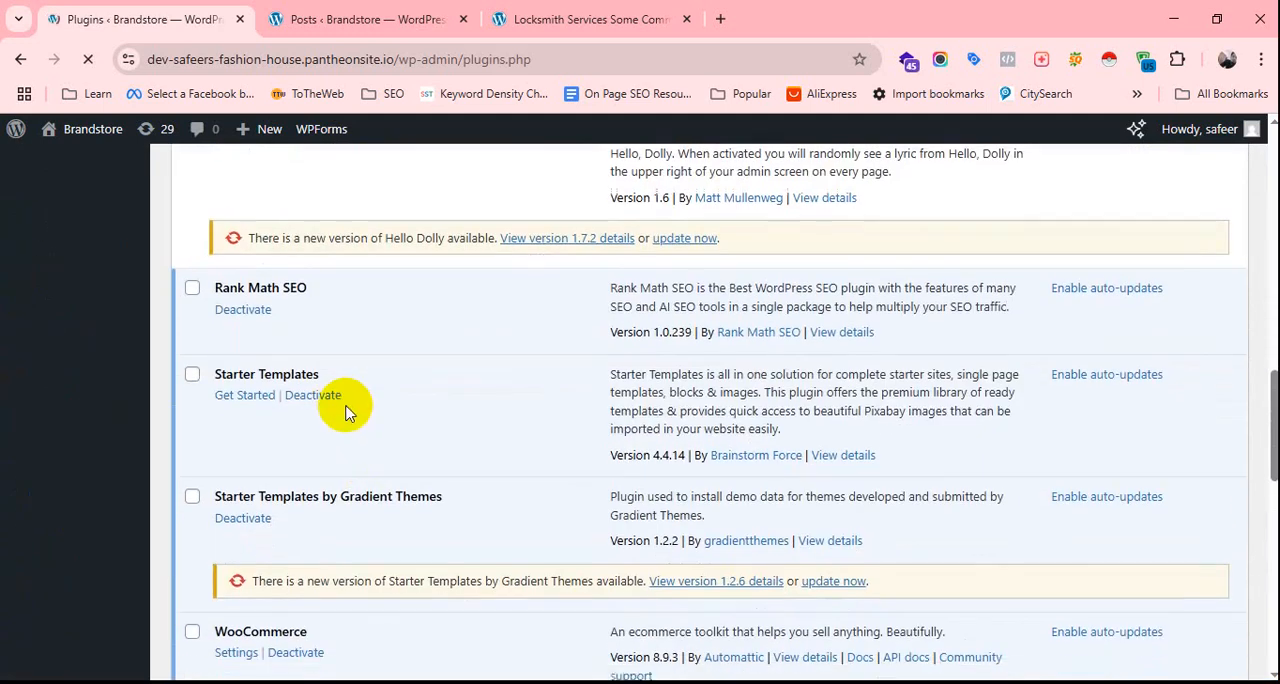
scroll(350, 415, down, 4)
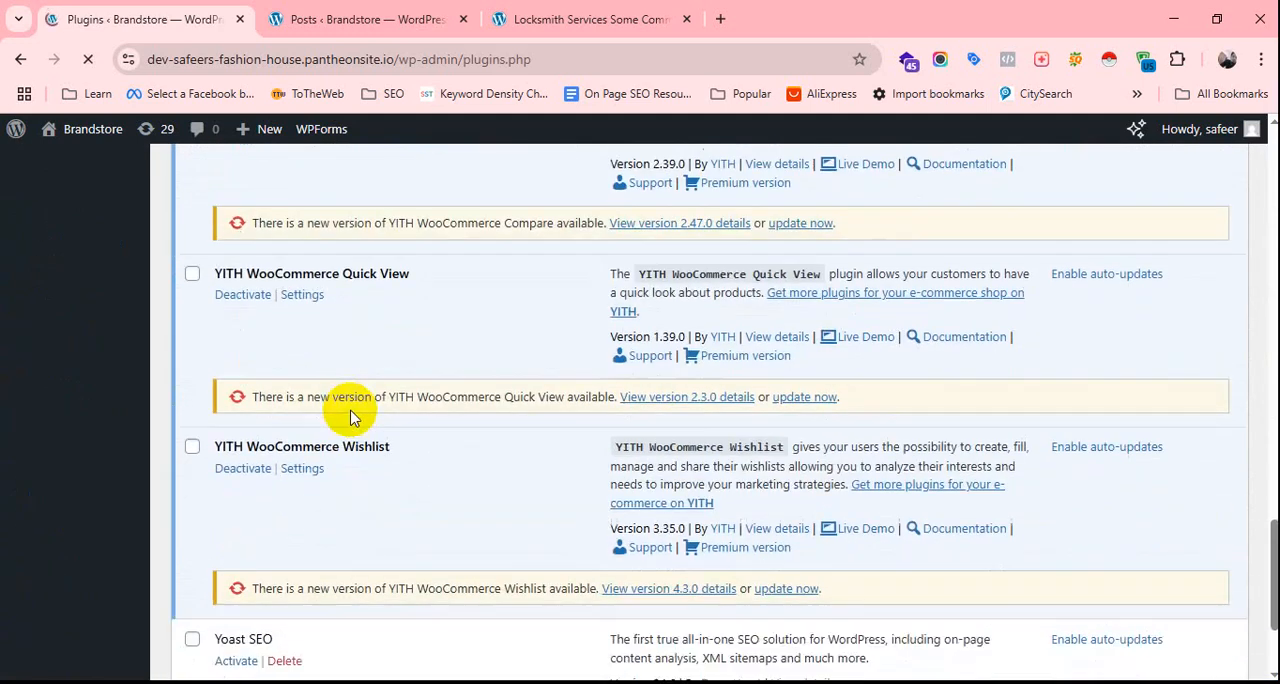
scroll(285, 489, up, 10)
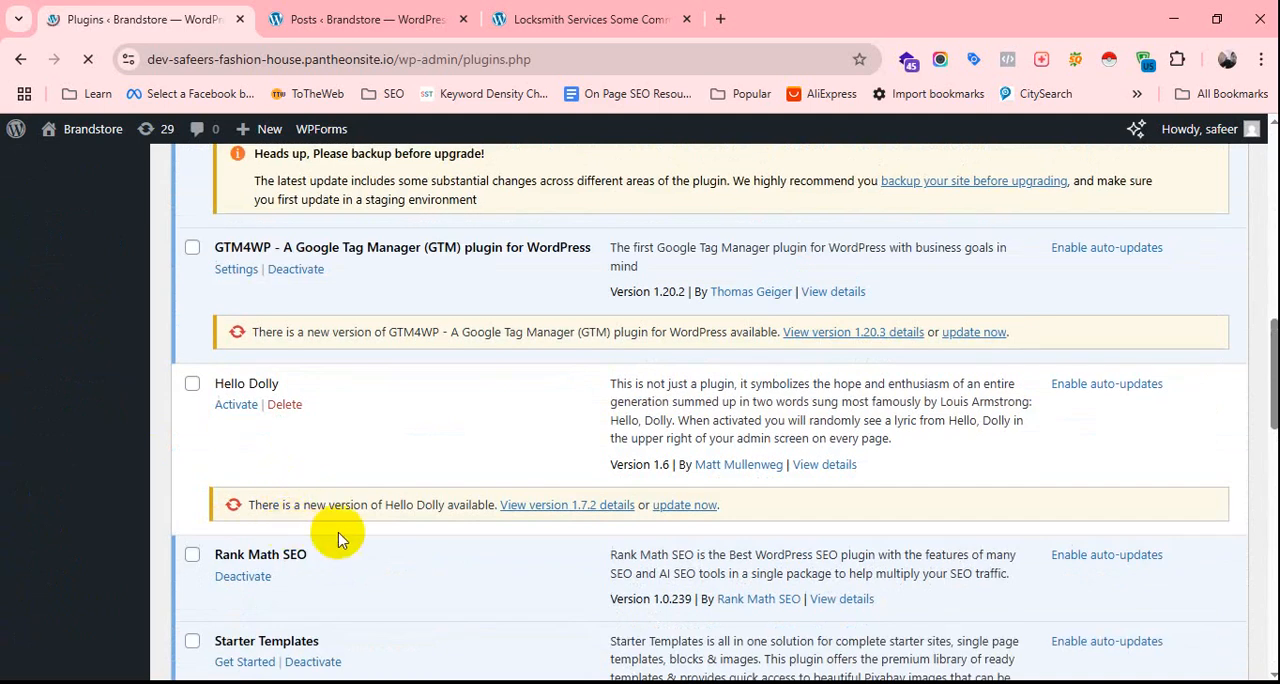
scroll(420, 563, up, 12)
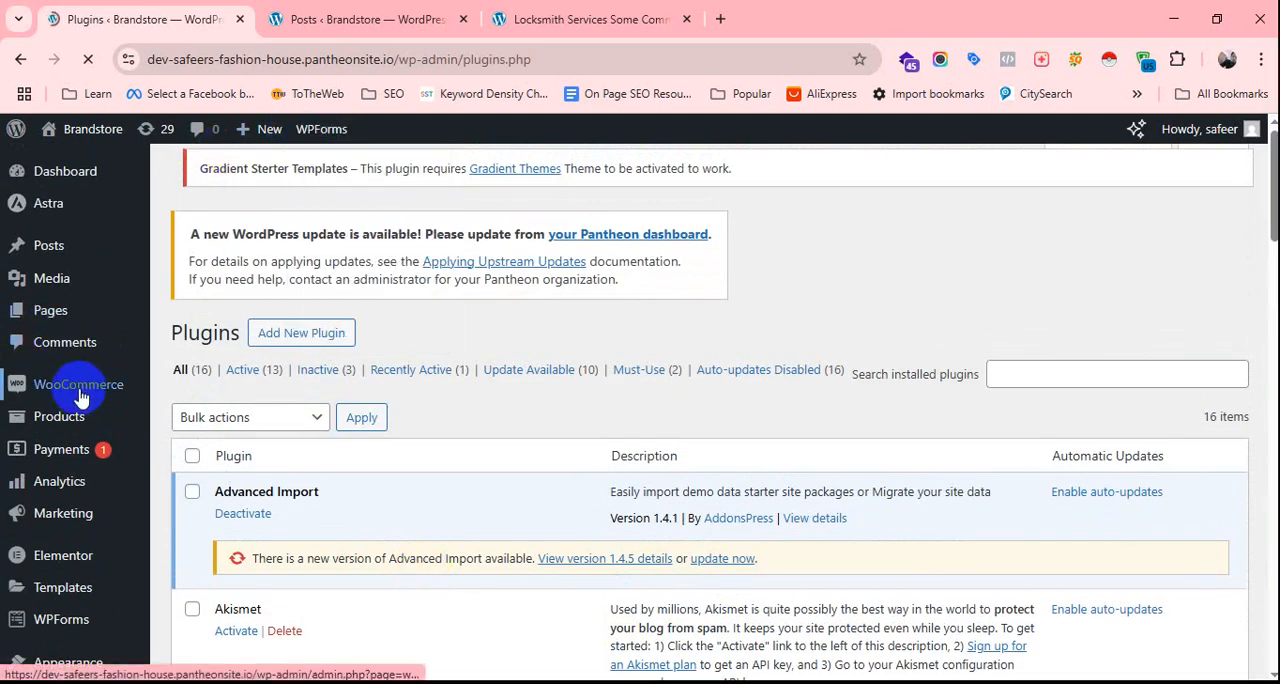
Open the post "Common Misconceptions About Locksmith Services (And the Truth Behind Them)" for editing from the list of all posts.
mouse_move(54, 255)
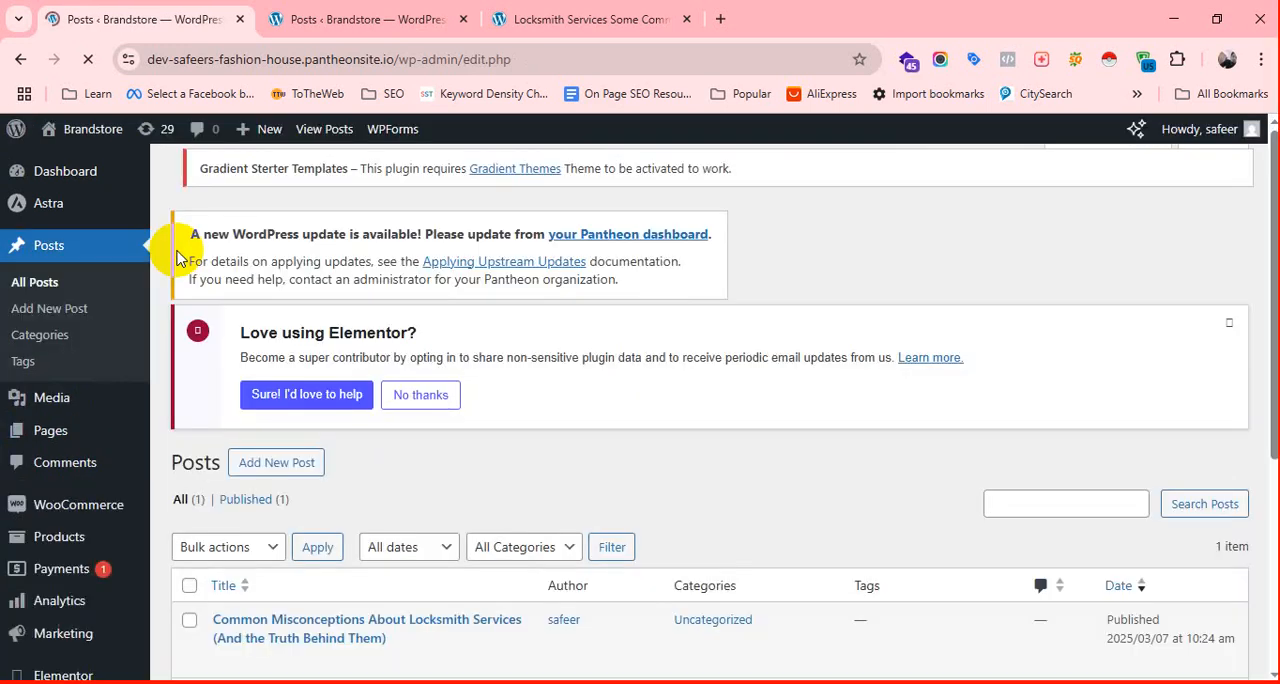
scroll(451, 408, down, 4)
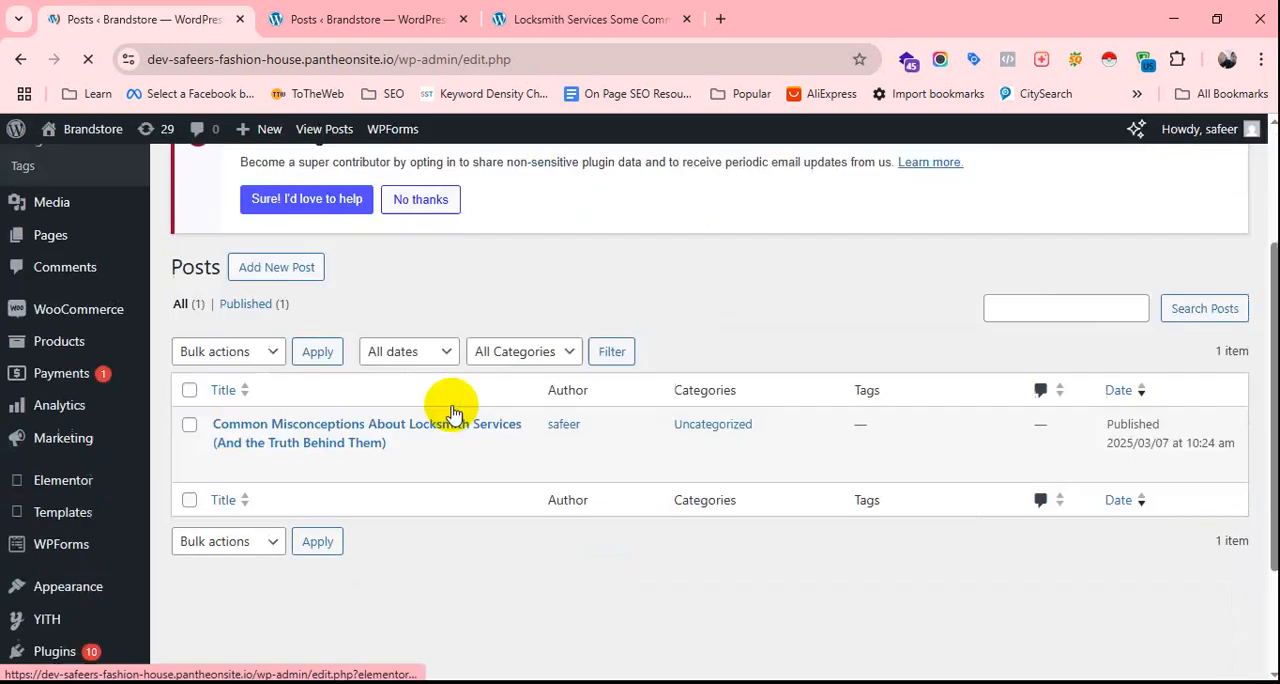
scroll(416, 455, up, 1)
scroll(416, 452, up, 1)
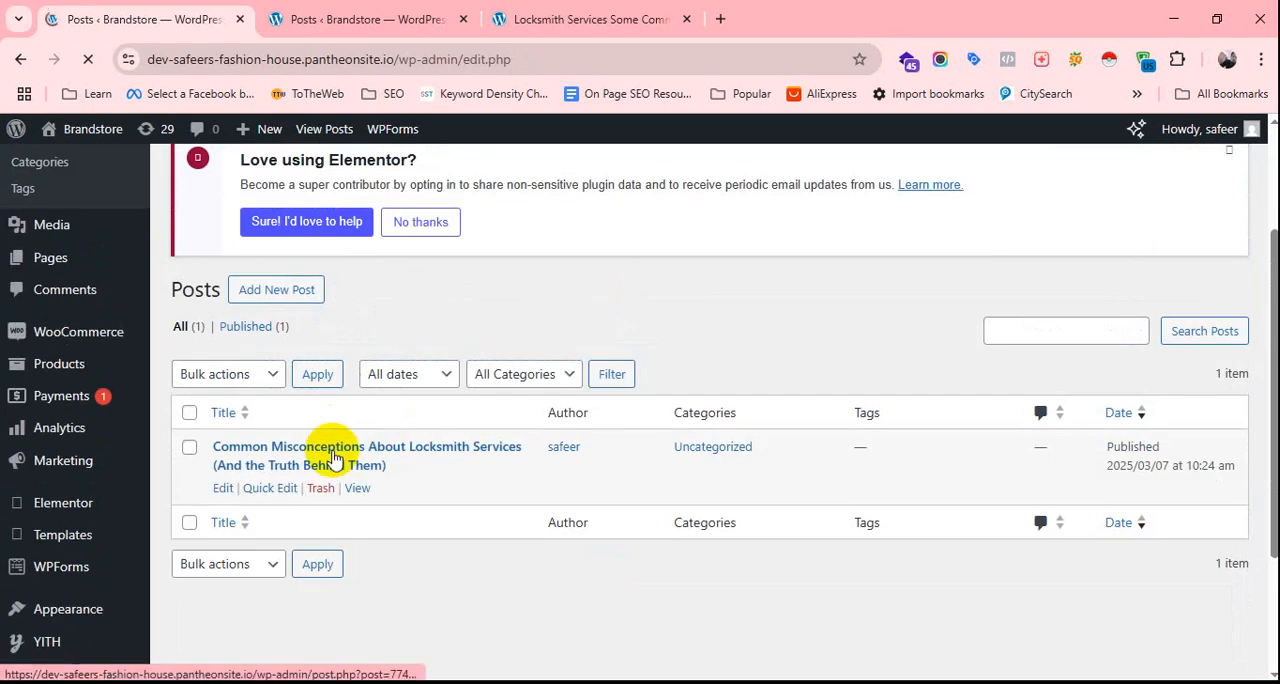
click(223, 488)
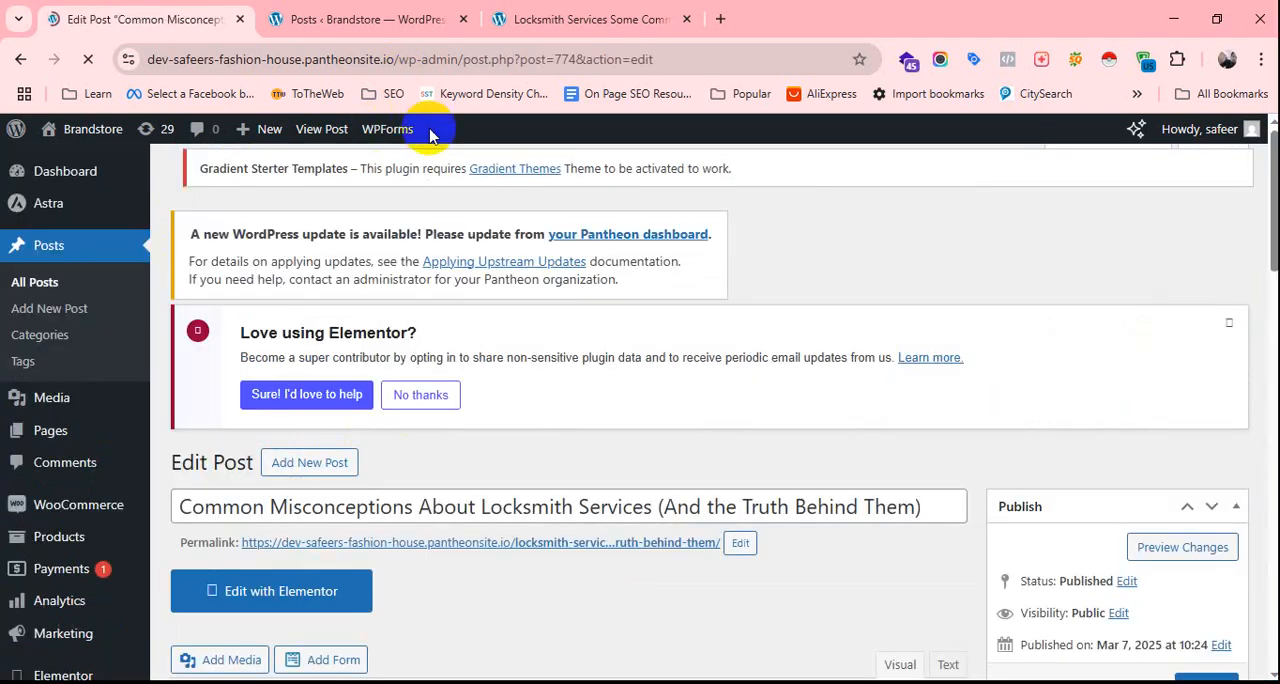
Look through the locksmith post's edit page, from its title and content to the settings boxes, for an SEO section.
scroll(535, 422, down, 3)
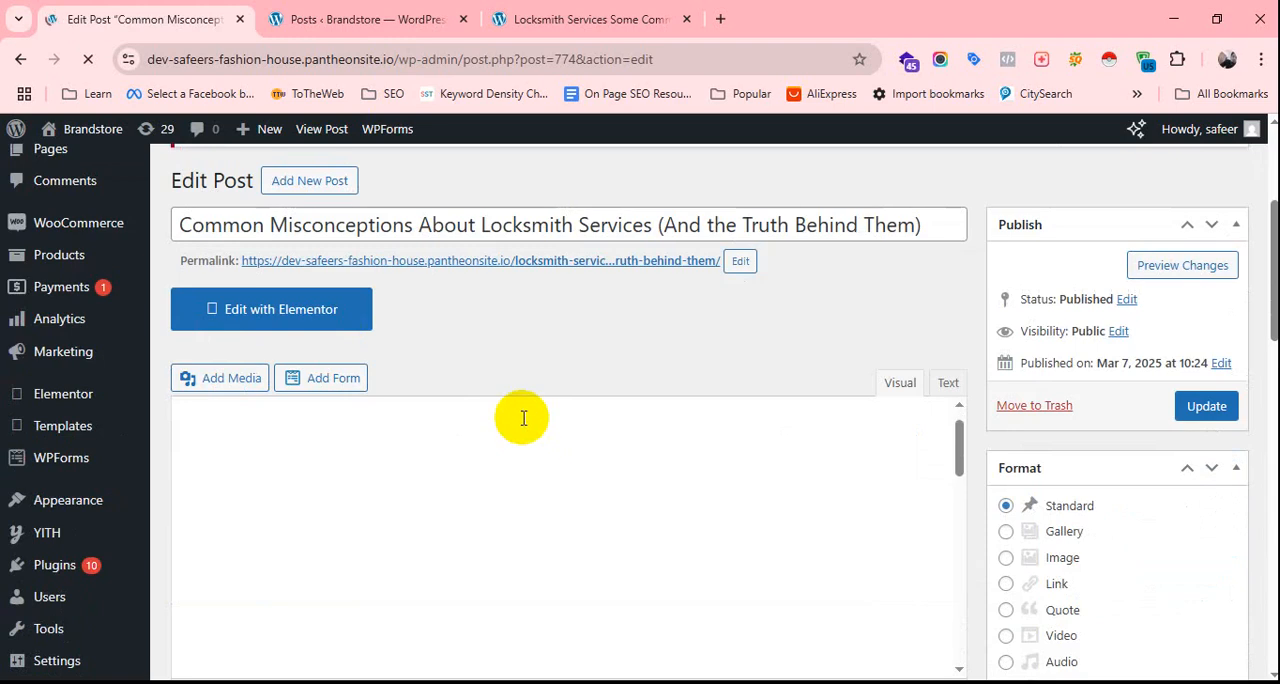
scroll(572, 300, down, 5)
scroll(565, 322, down, 7)
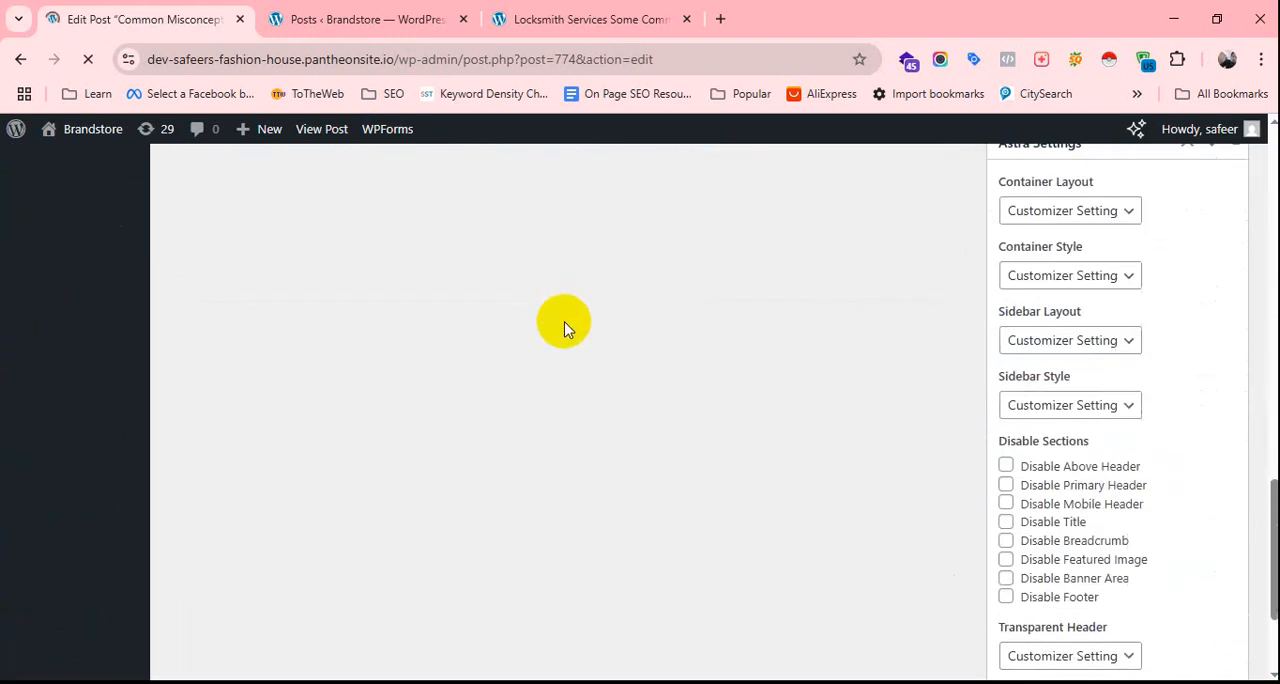
scroll(540, 395, up, 9)
scroll(535, 408, up, 8)
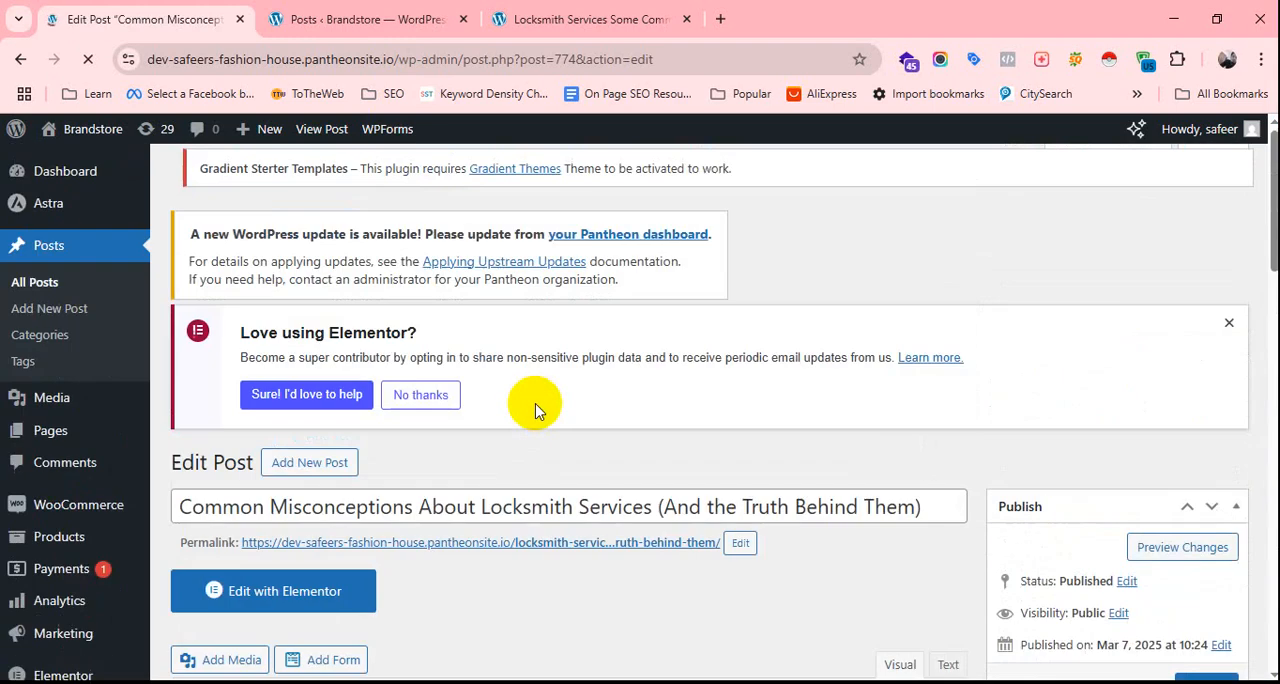
scroll(533, 405, down, 4)
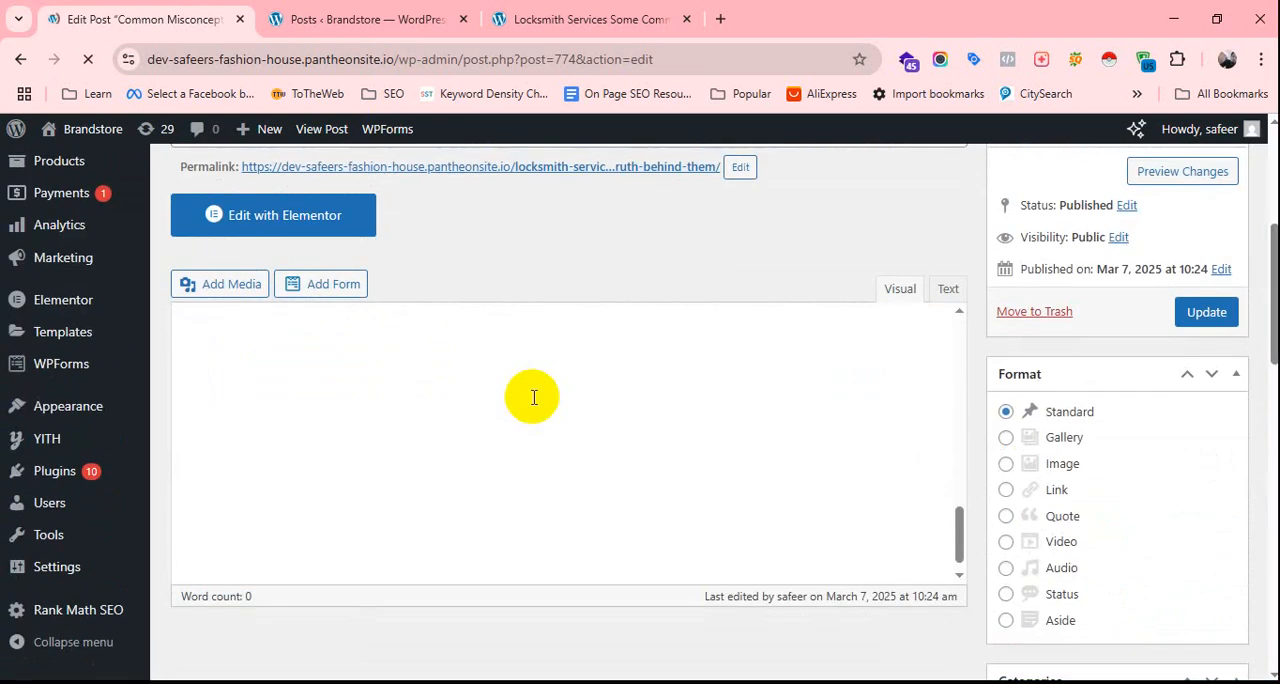
scroll(522, 439, down, 4)
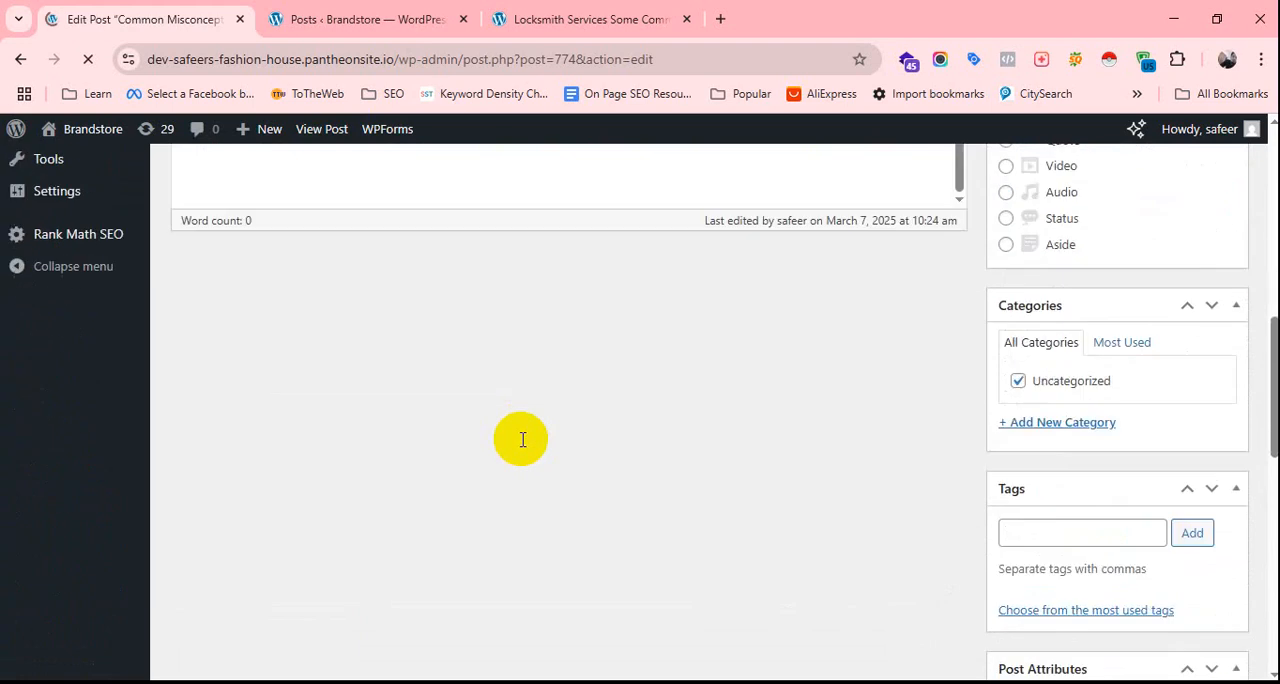
scroll(522, 439, down, 8)
scroll(522, 445, up, 5)
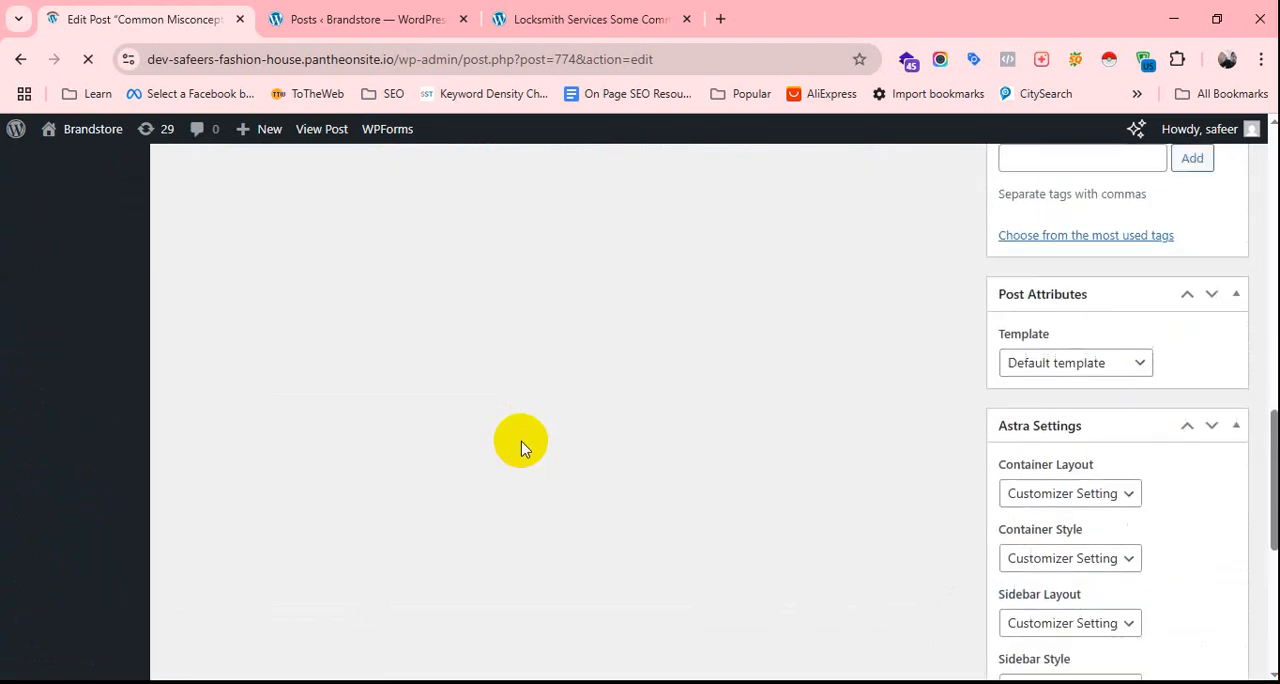
scroll(521, 447, up, 10)
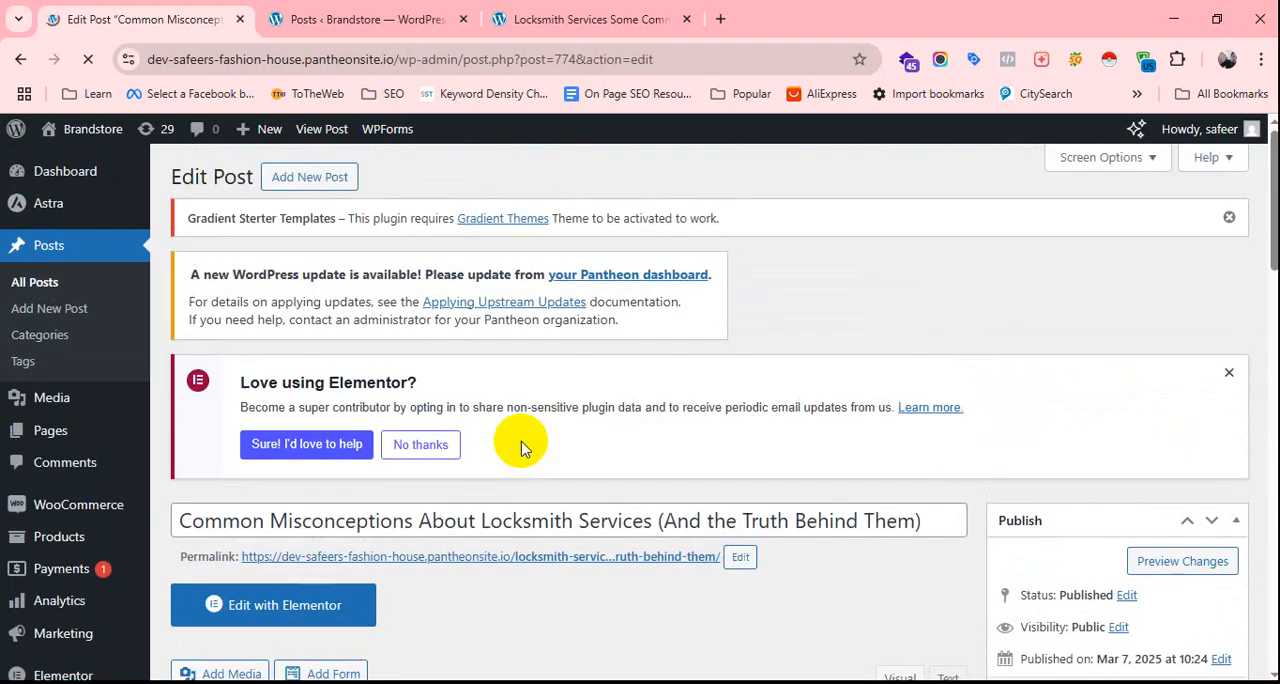
scroll(520, 445, down, 7)
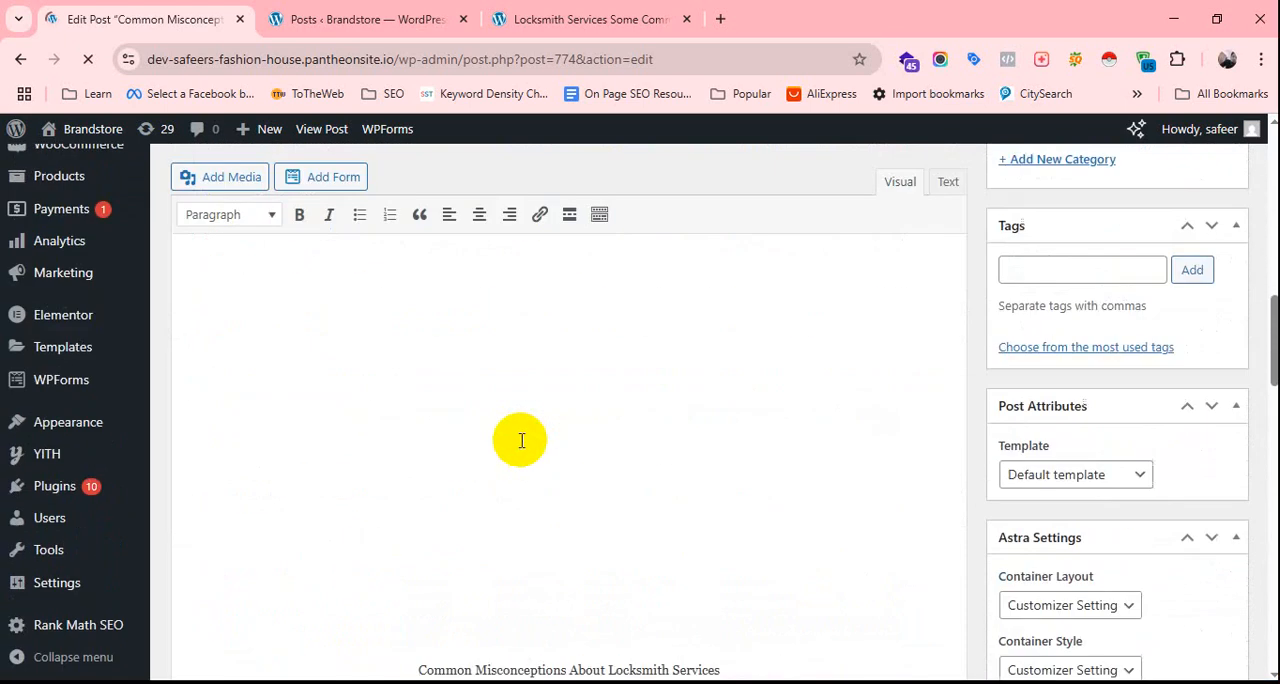
scroll(520, 440, down, 3)
scroll(520, 438, up, 6)
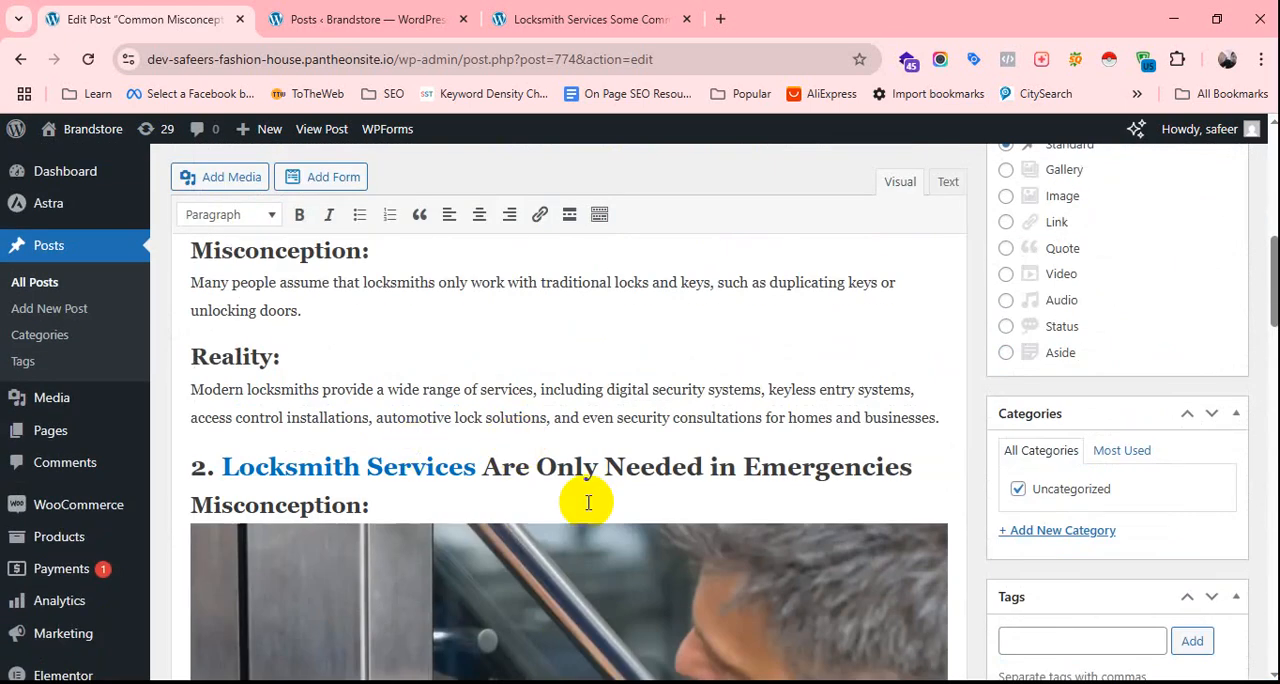
scroll(565, 470, up, 4)
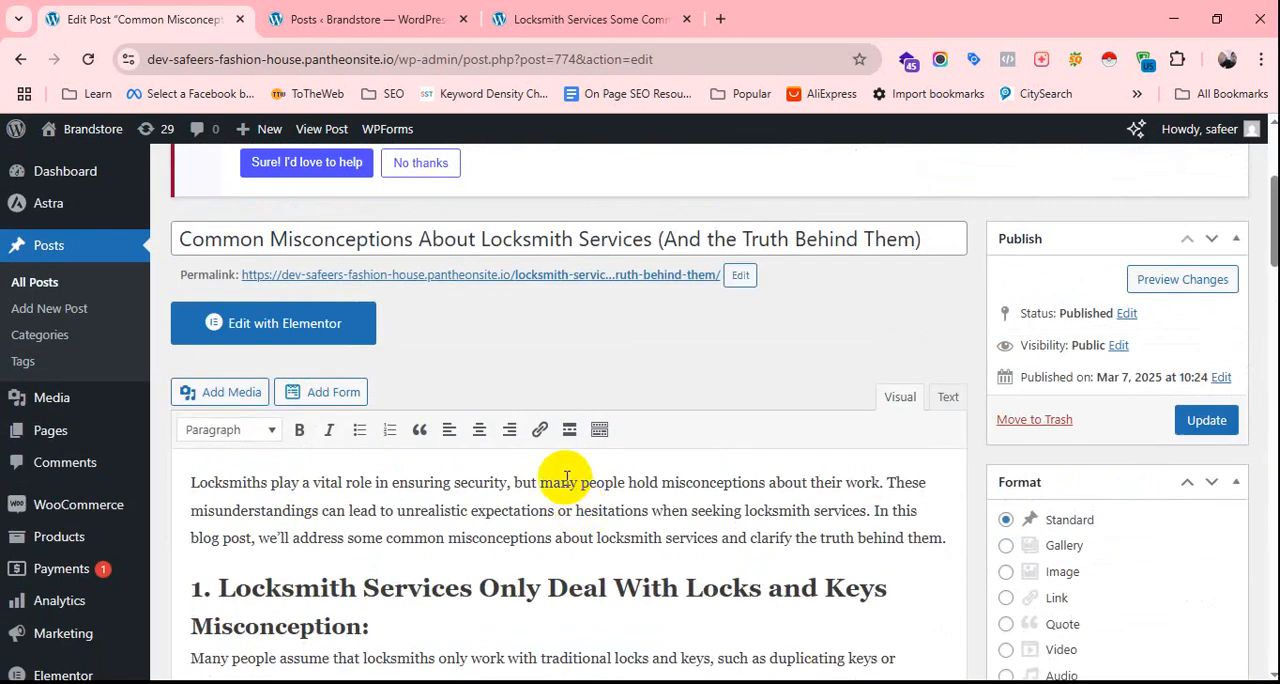
scroll(563, 474, down, 2)
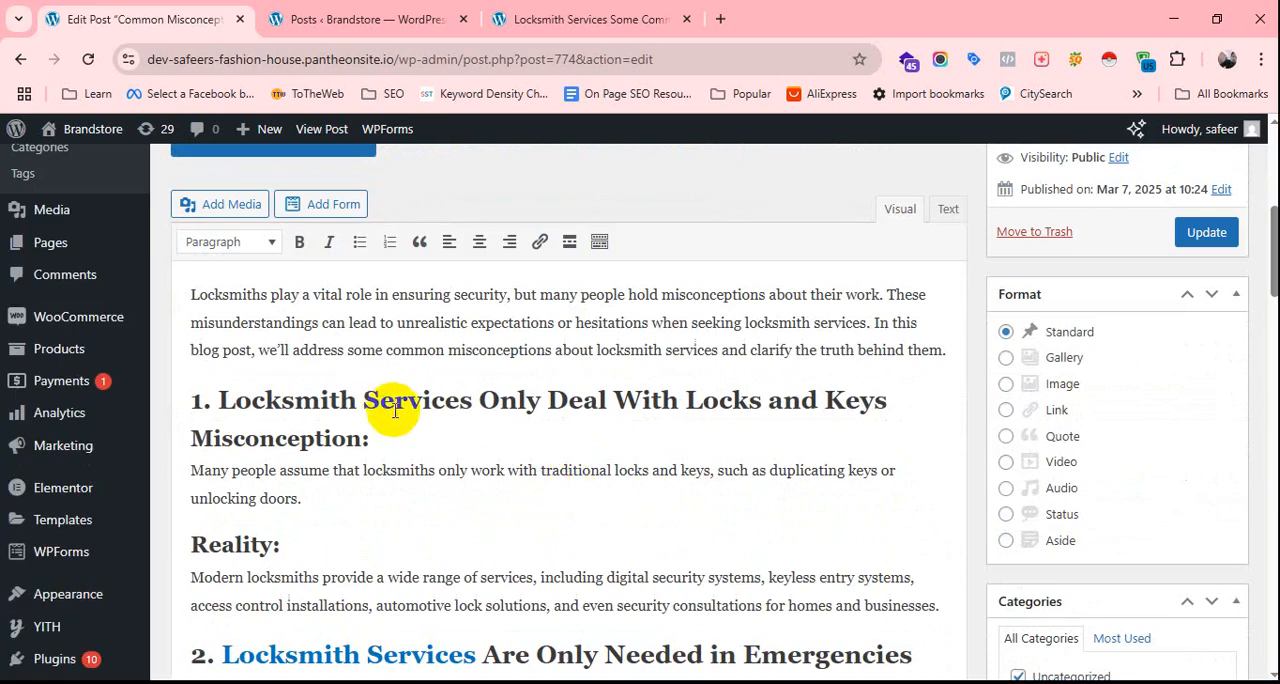
scroll(496, 450, down, 15)
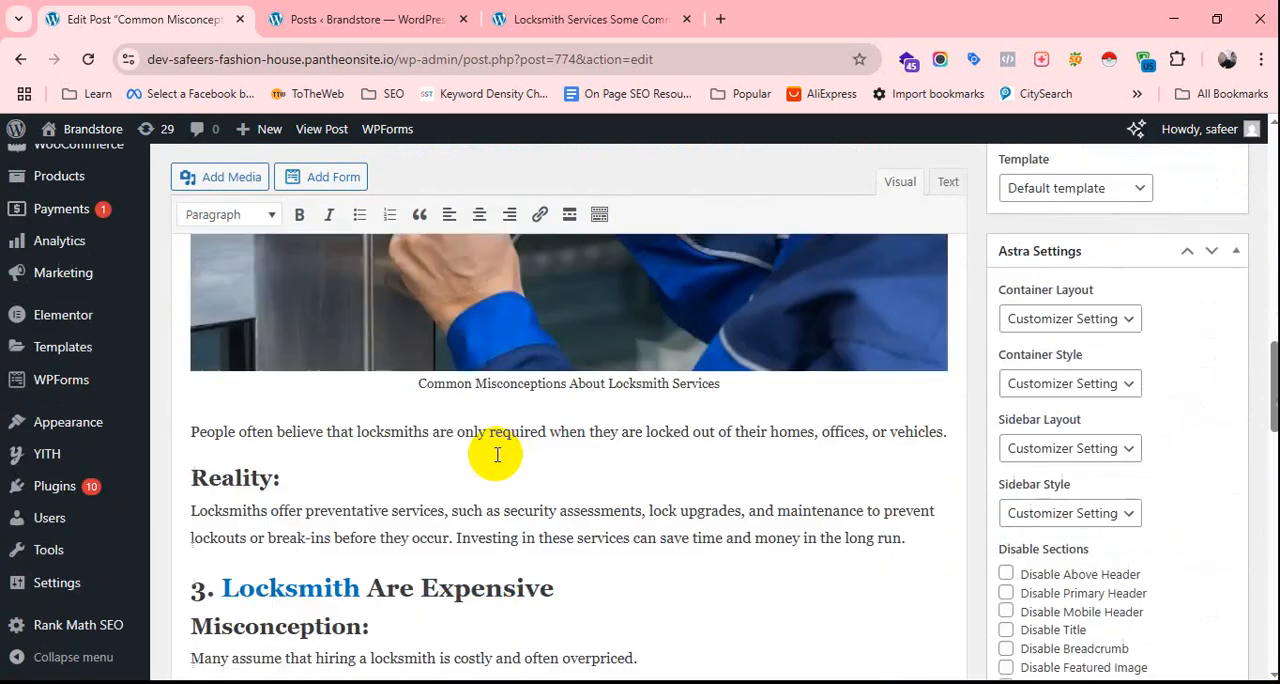
scroll(496, 457, down, 2)
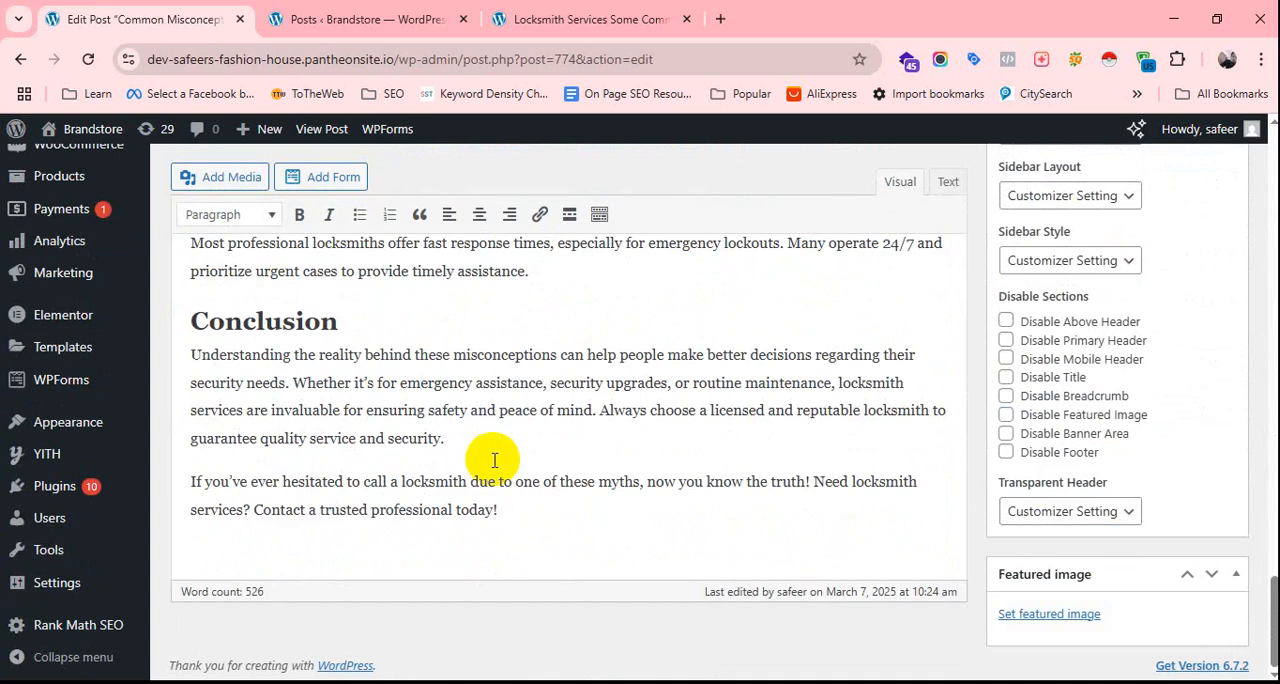
scroll(546, 509, up, 20)
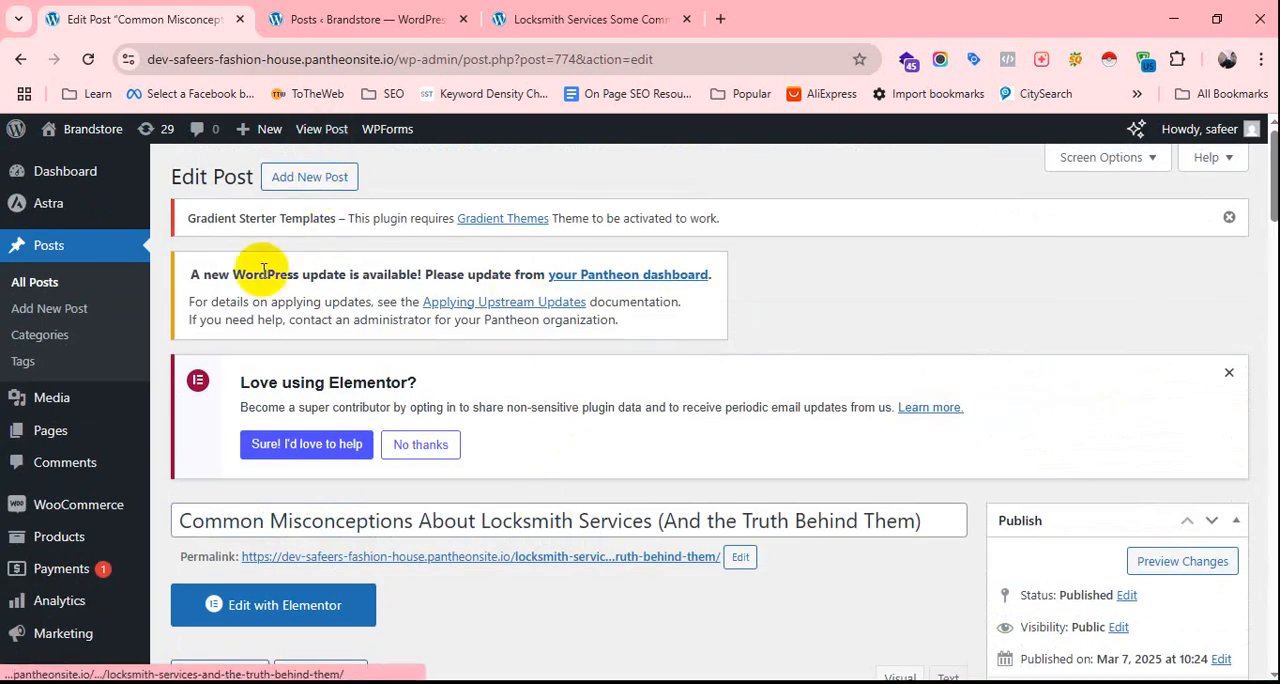
Try to delete the Yoast SEO plugin from the site's list of installed plugins.
scroll(67, 550, down, 2)
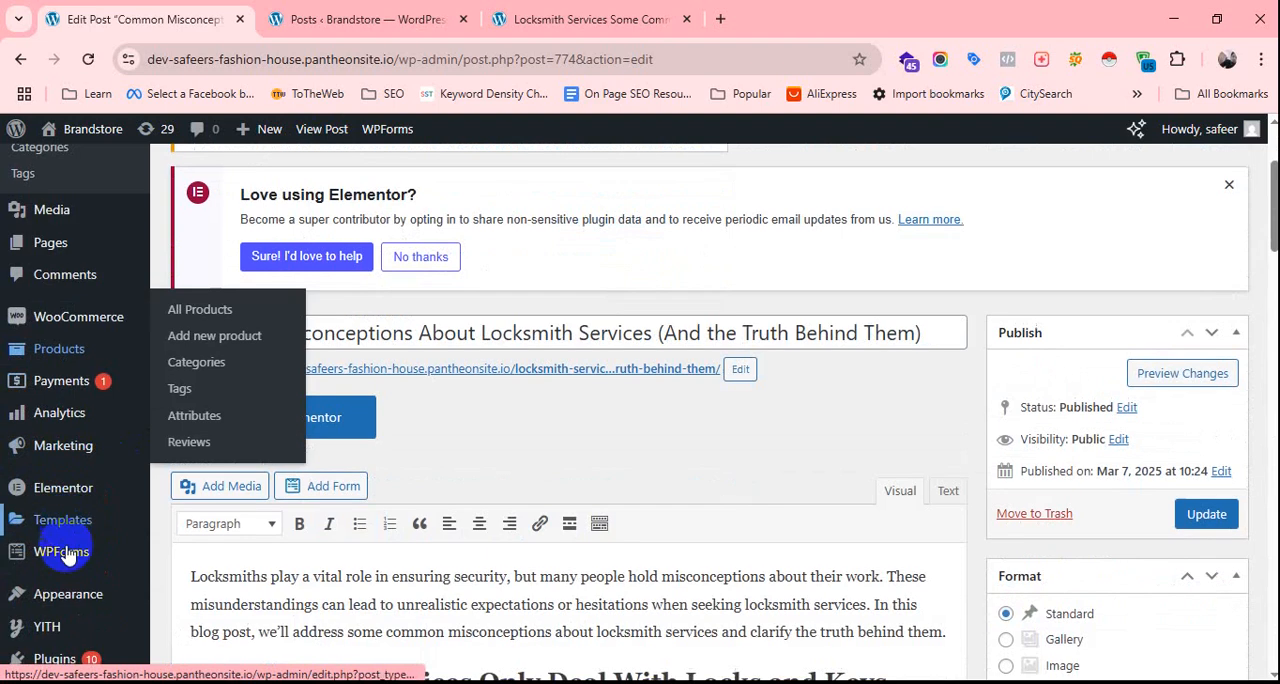
mouse_move(72, 600)
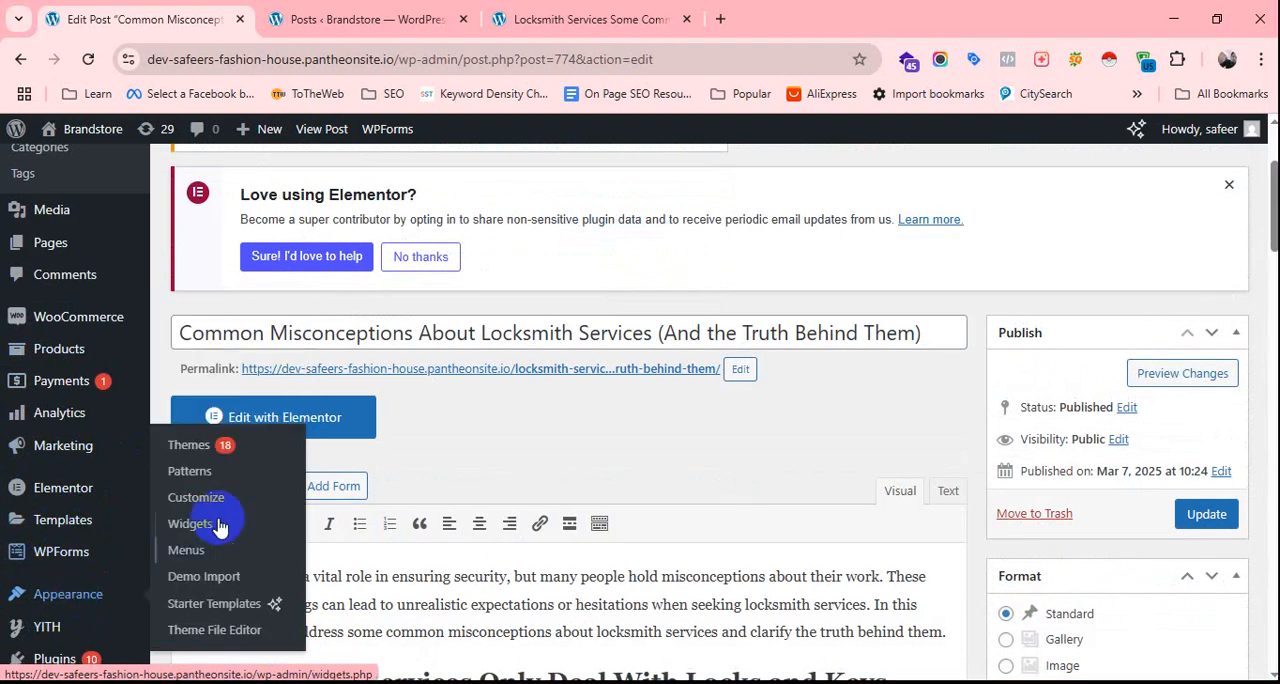
scroll(50, 530, down, 3)
mouse_move(55, 497)
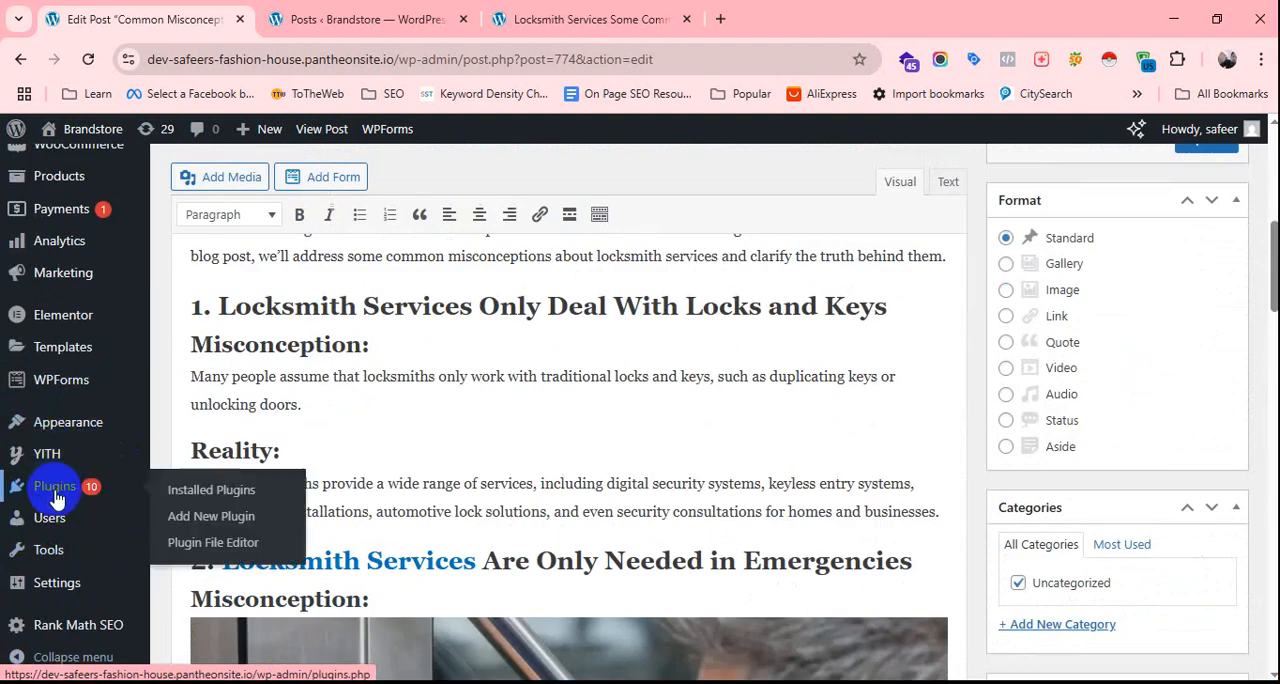
click(243, 490)
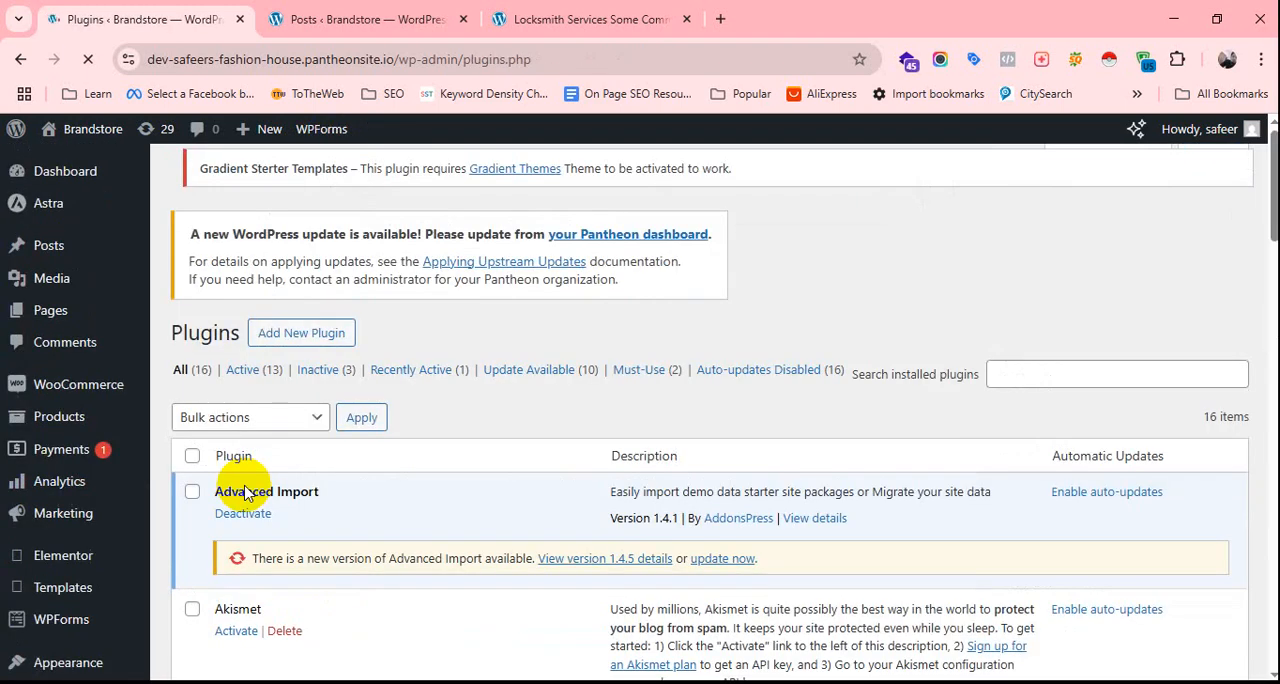
scroll(309, 392, down, 15)
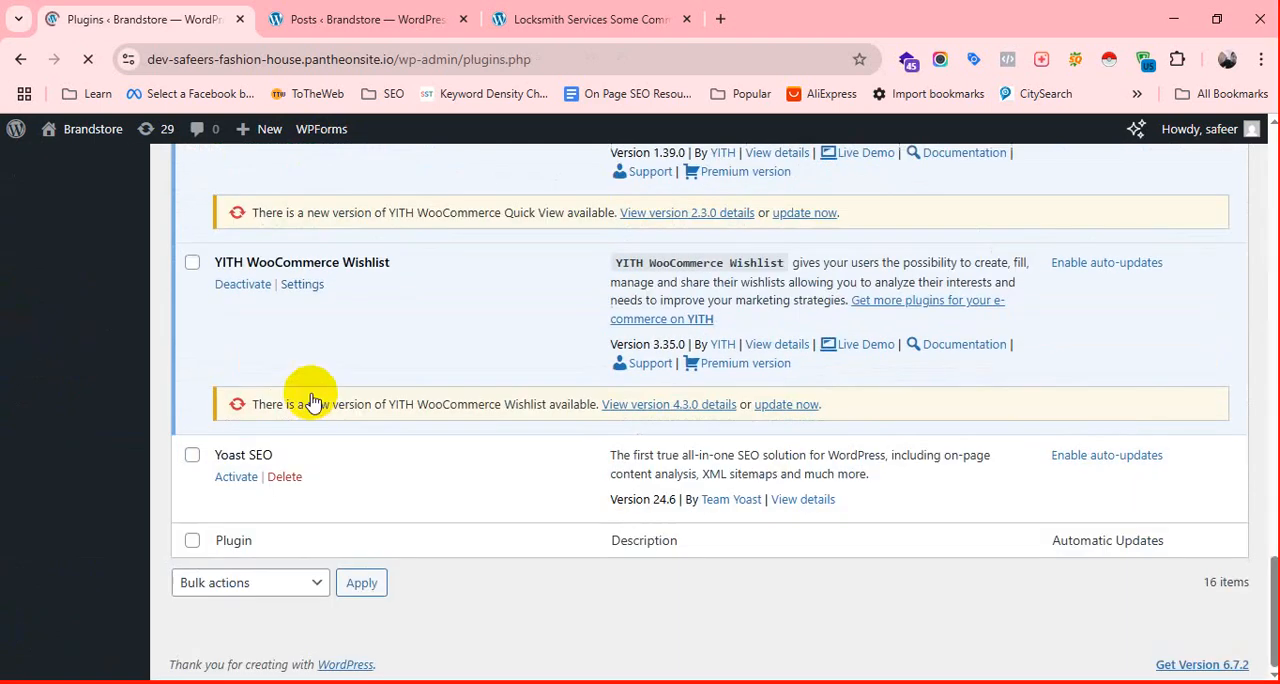
click(285, 477)
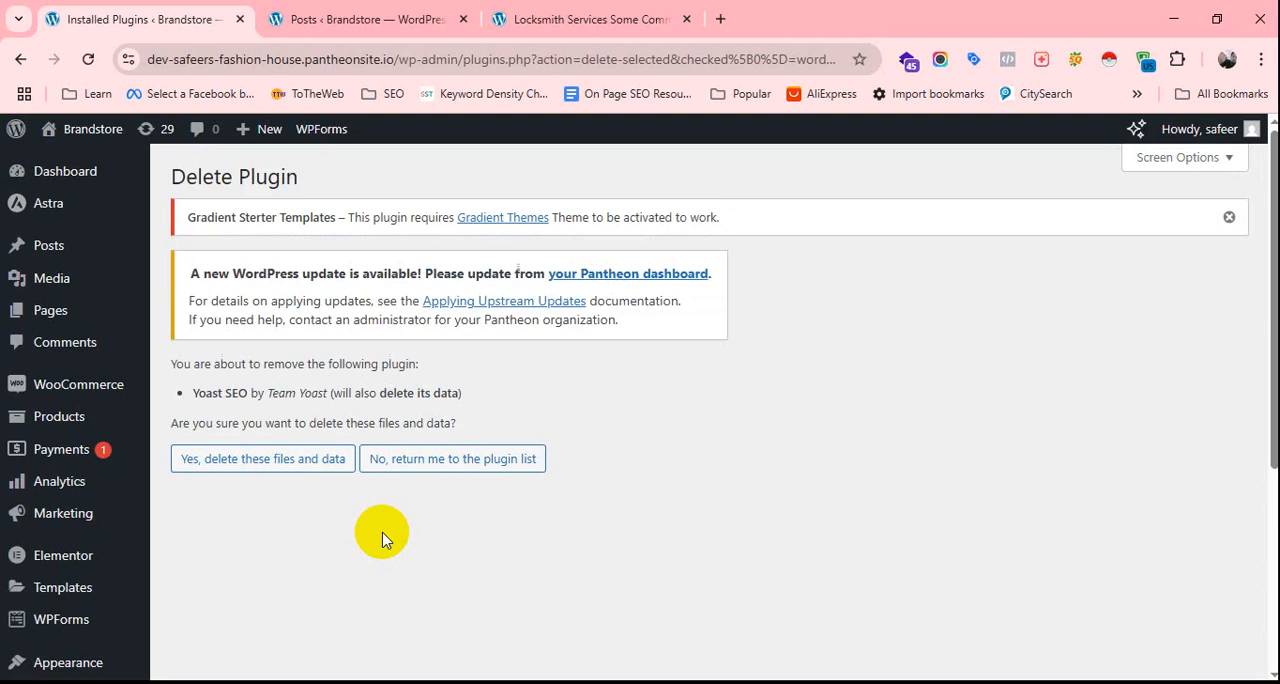
Return to the list of installed plugins and deactivate Rank Math SEO.
scroll(250, 538, down, 4)
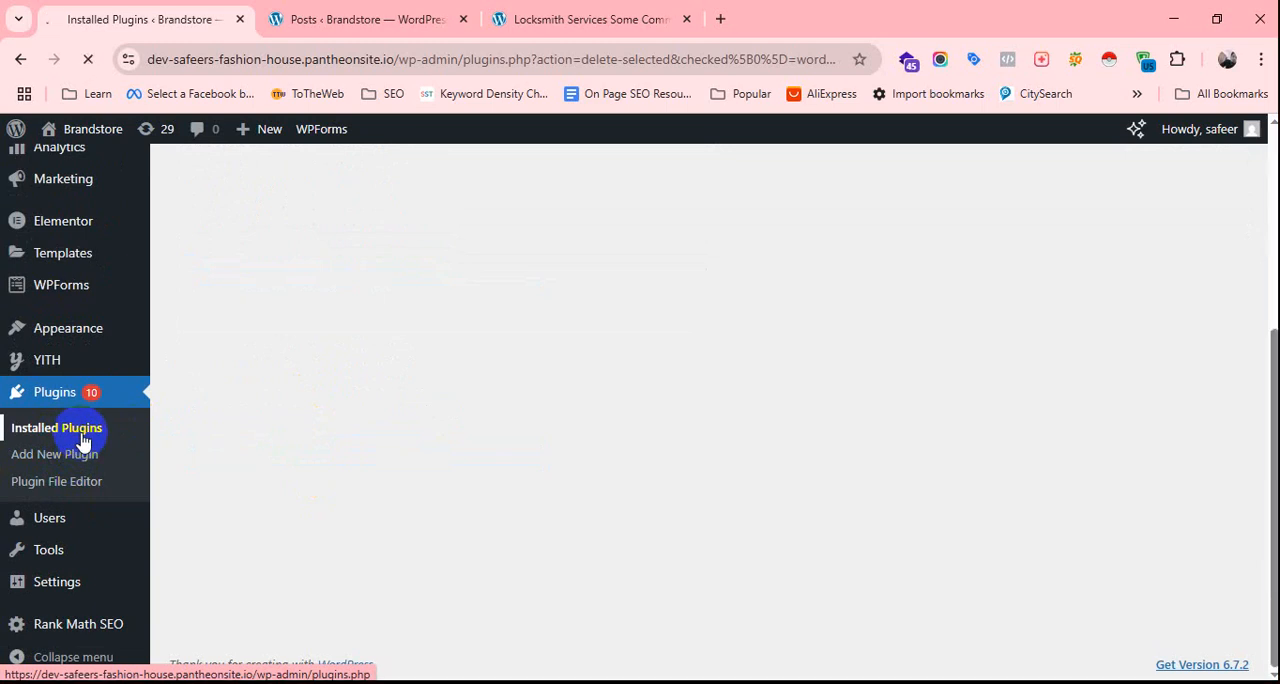
click(83, 441)
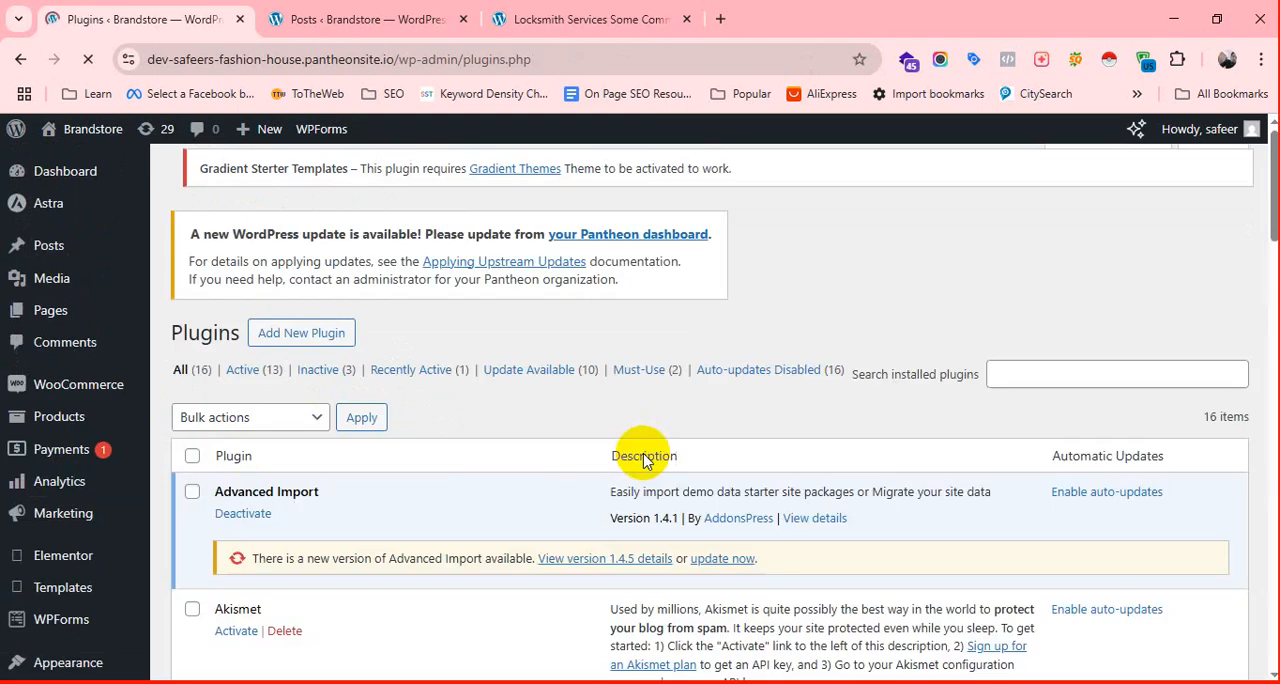
scroll(420, 420, down, 5)
scroll(410, 400, down, 10)
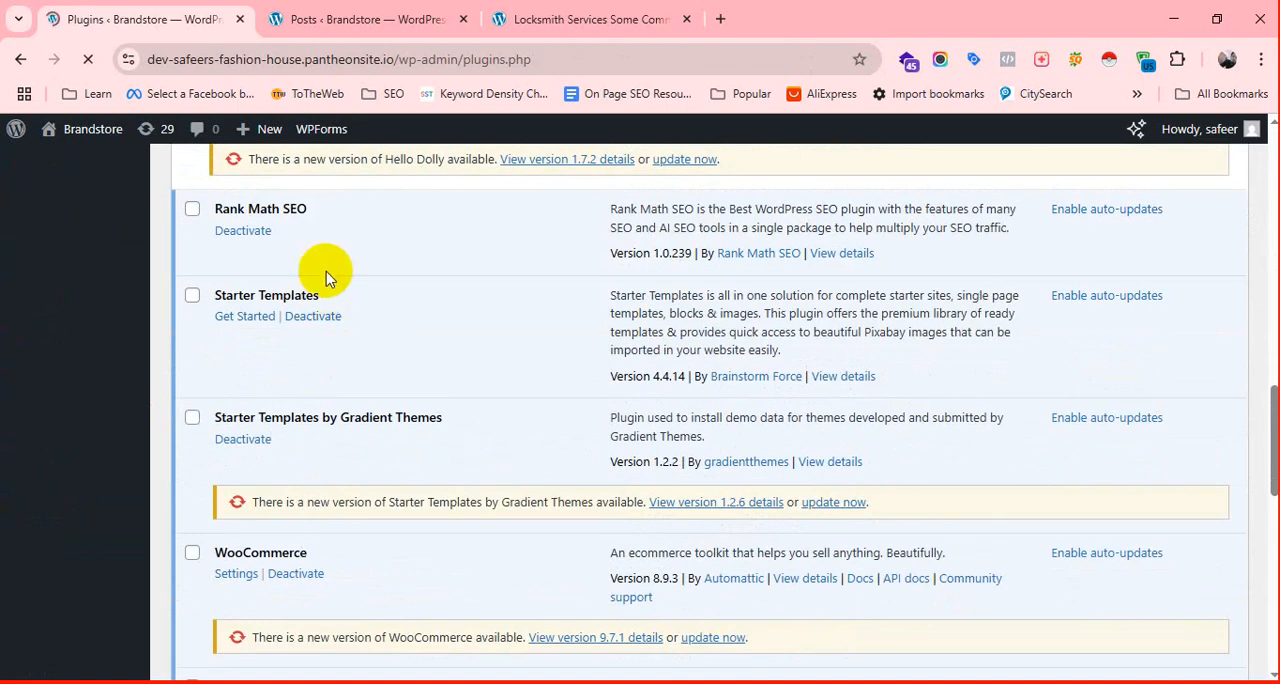
click(244, 234)
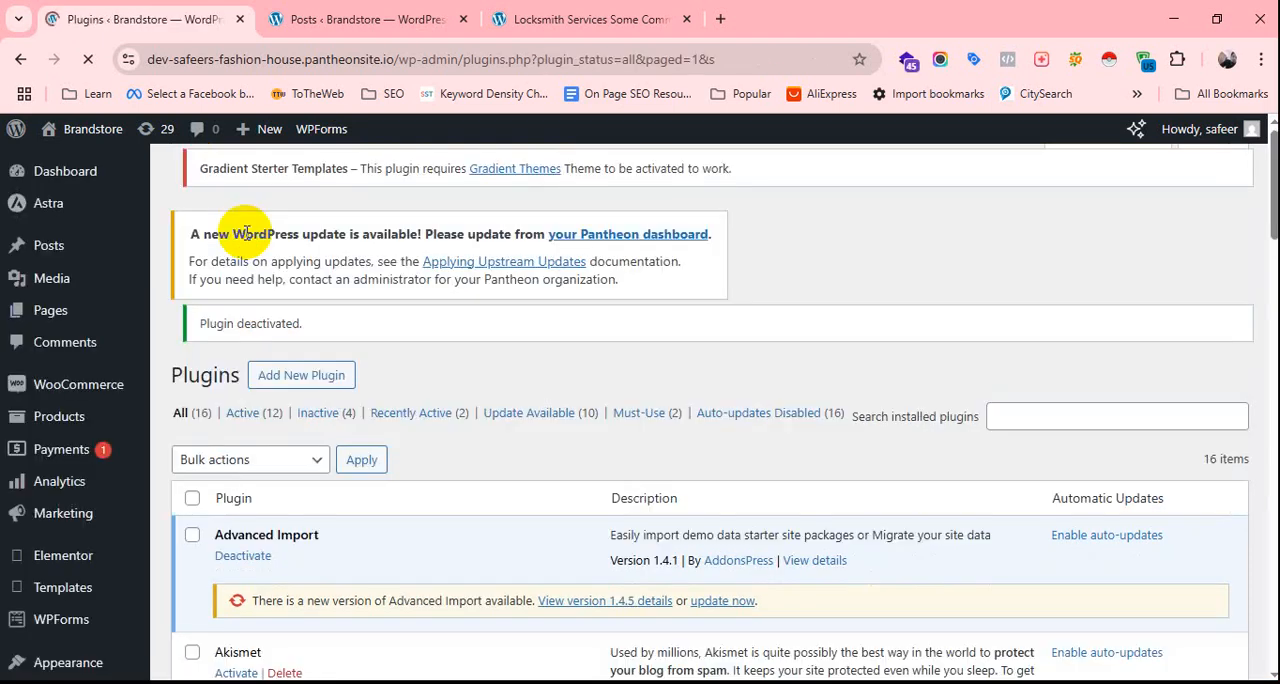
Review the full list of installed plugins, checking the Rank Math SEO and Yoast SEO entries.
scroll(360, 420, down, 5)
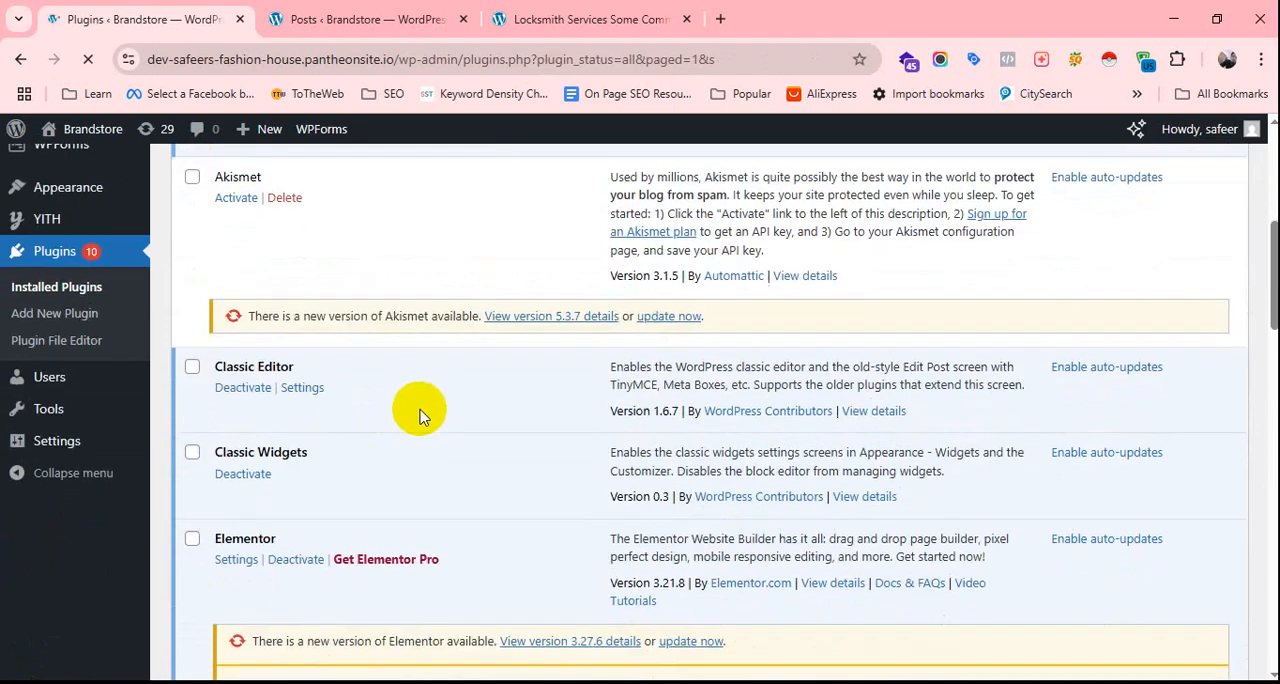
scroll(420, 415, down, 4)
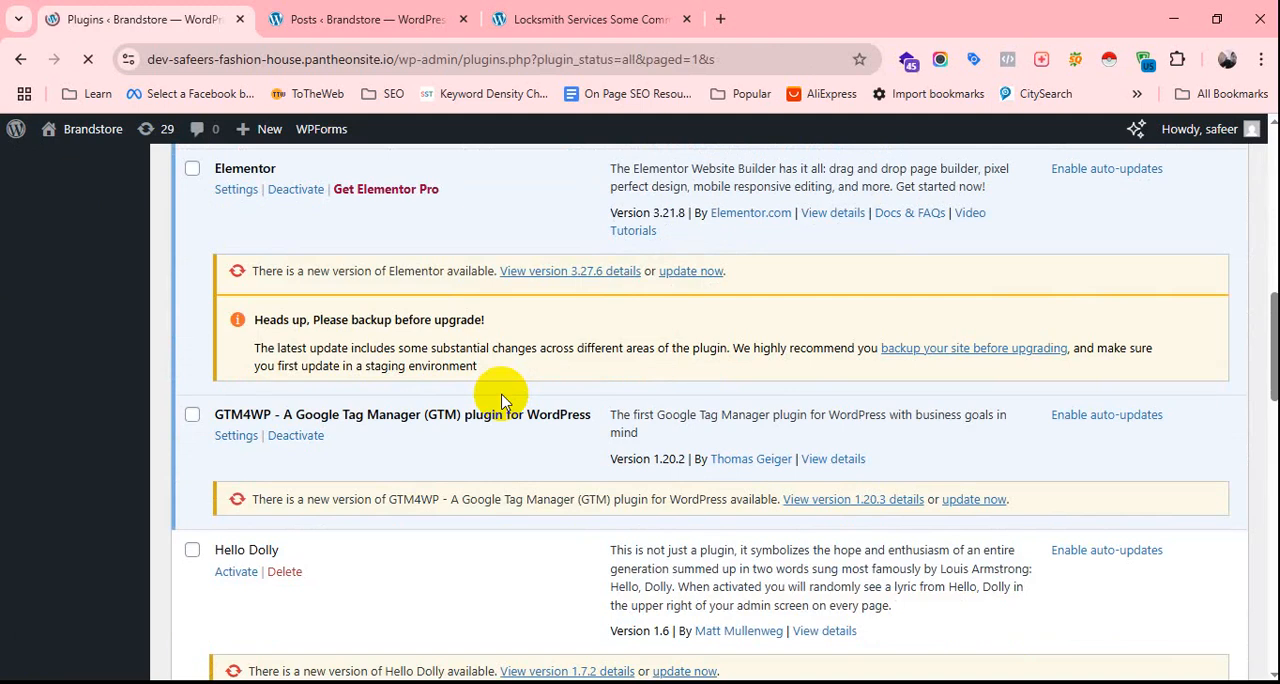
scroll(457, 343, down, 15)
scroll(349, 377, up, 5)
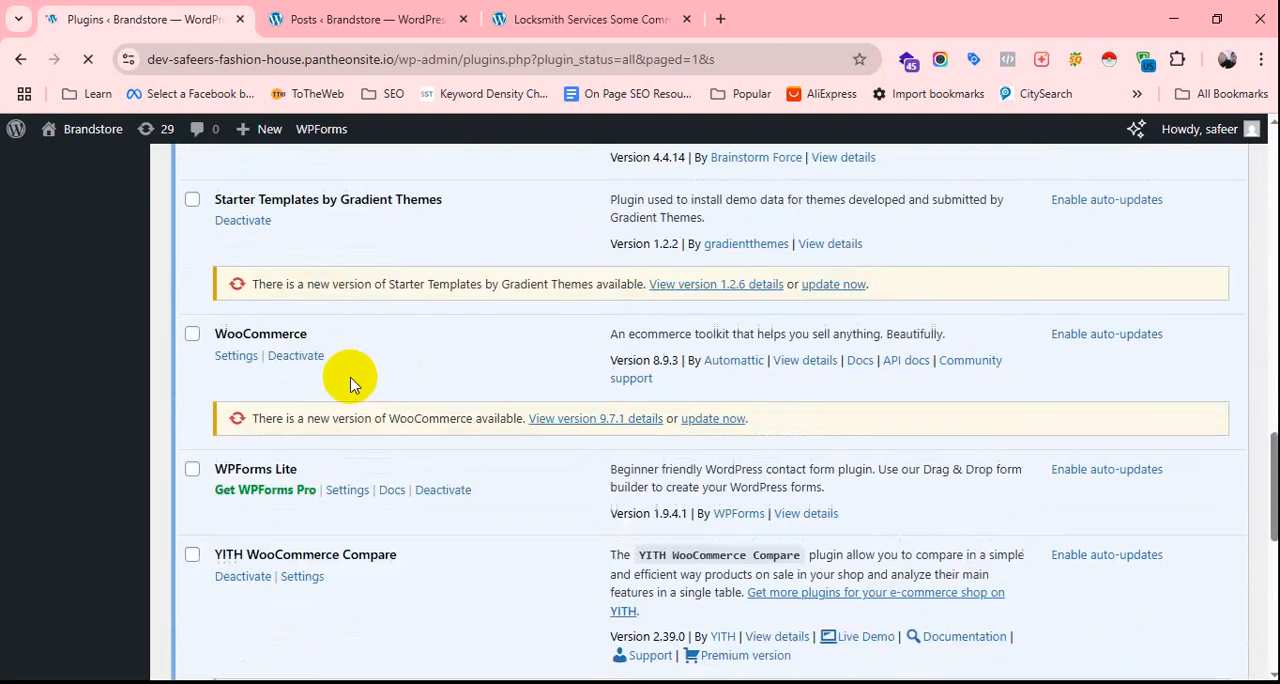
scroll(350, 385, down, 4)
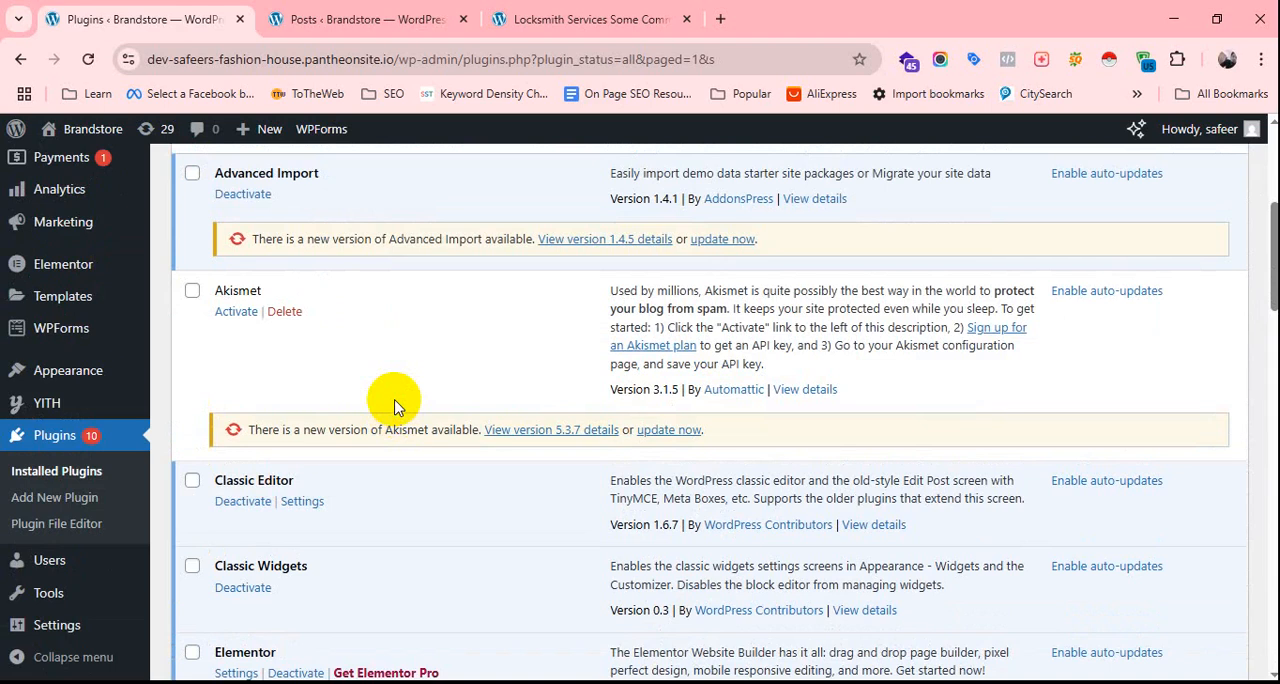
scroll(394, 405, down, 15)
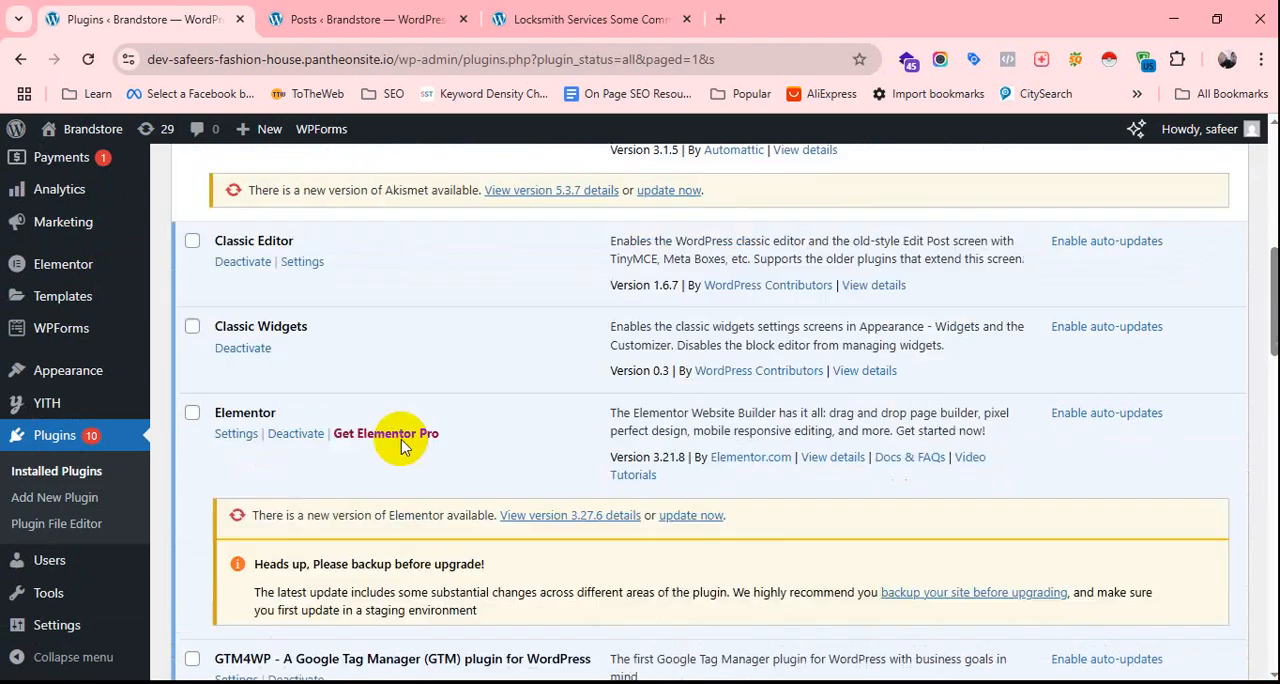
scroll(385, 400, down, 10)
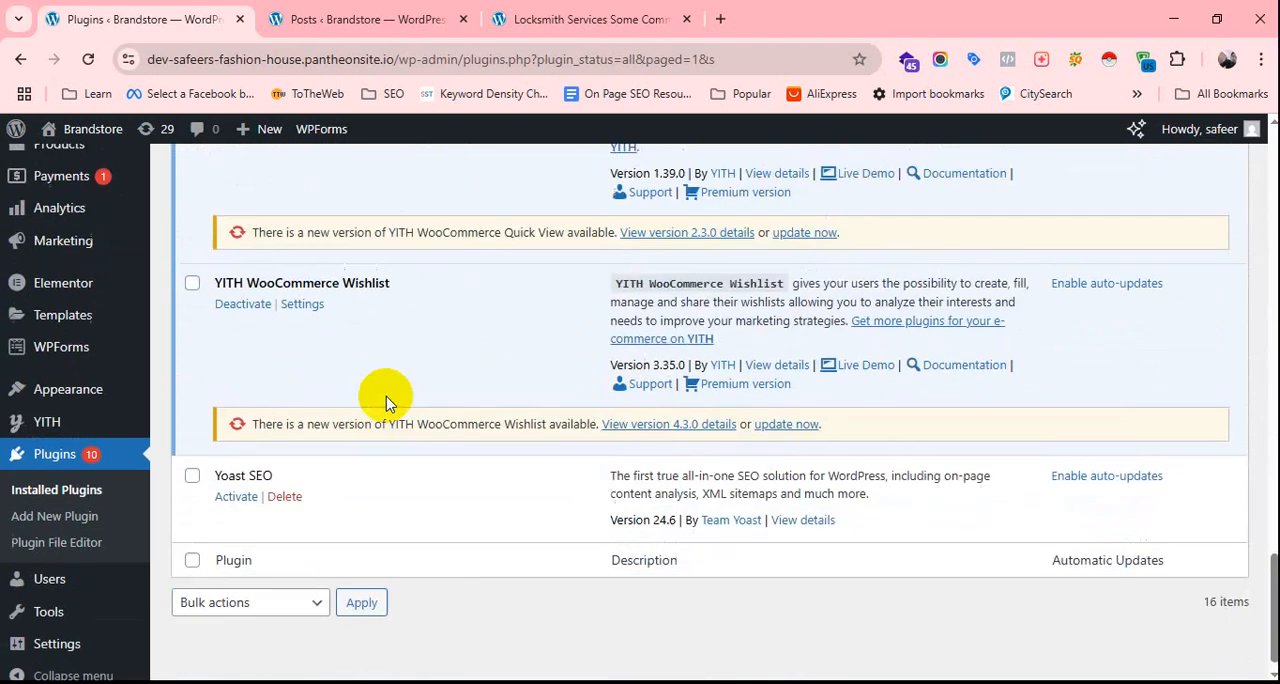
scroll(386, 400, up, 20)
scroll(330, 378, up, 5)
scroll(323, 349, down, 15)
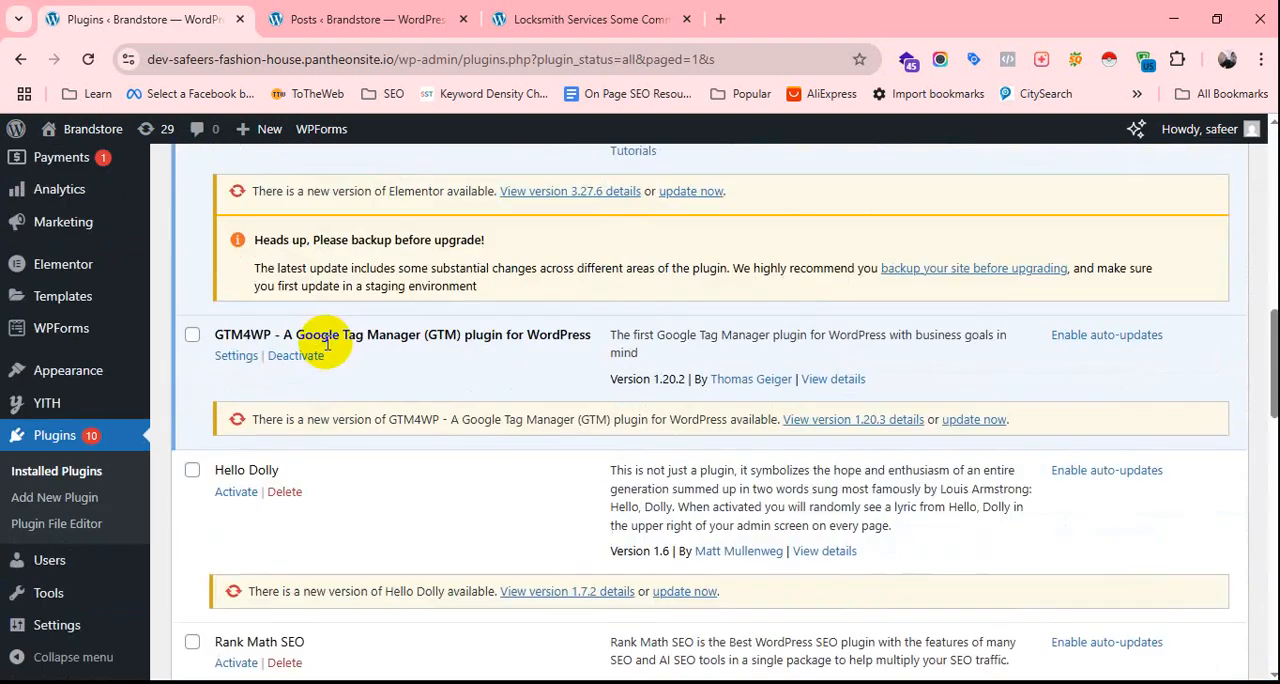
scroll(403, 386, up, 15)
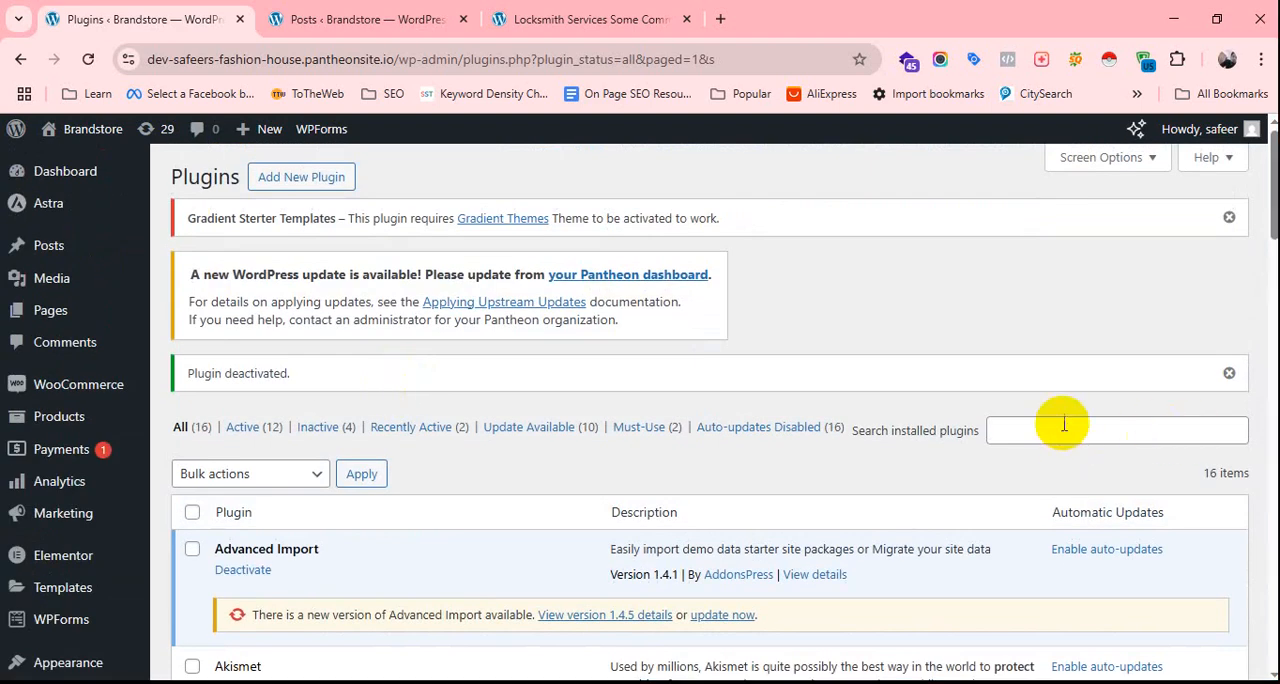
Search the plugin directory for "Rank Math" and activate the Rank Math SEO plugin.
click(330, 190)
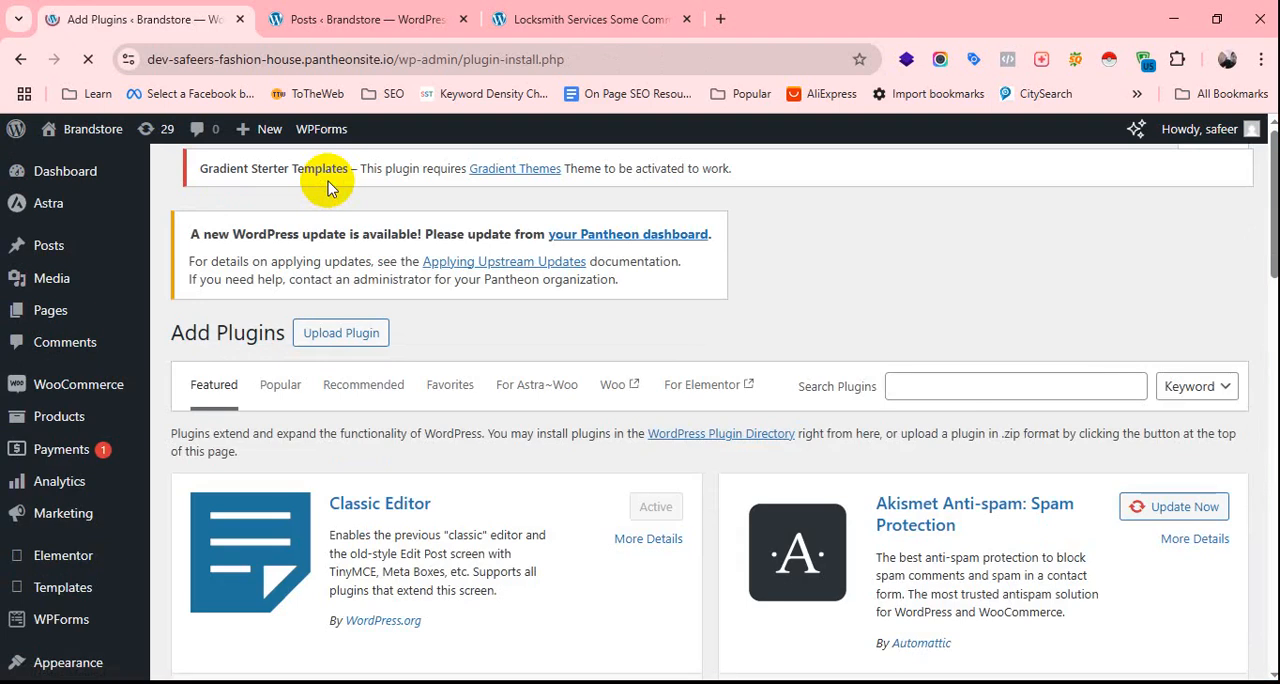
scroll(330, 190, down, 2)
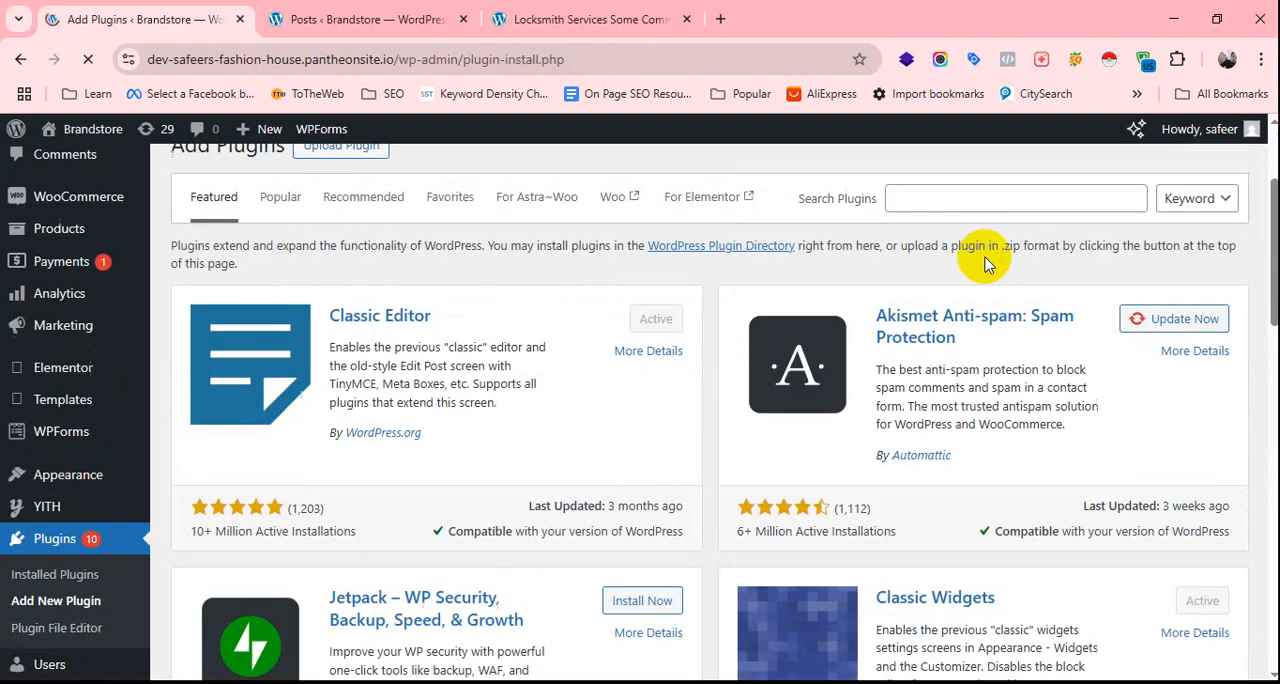
click(963, 199)
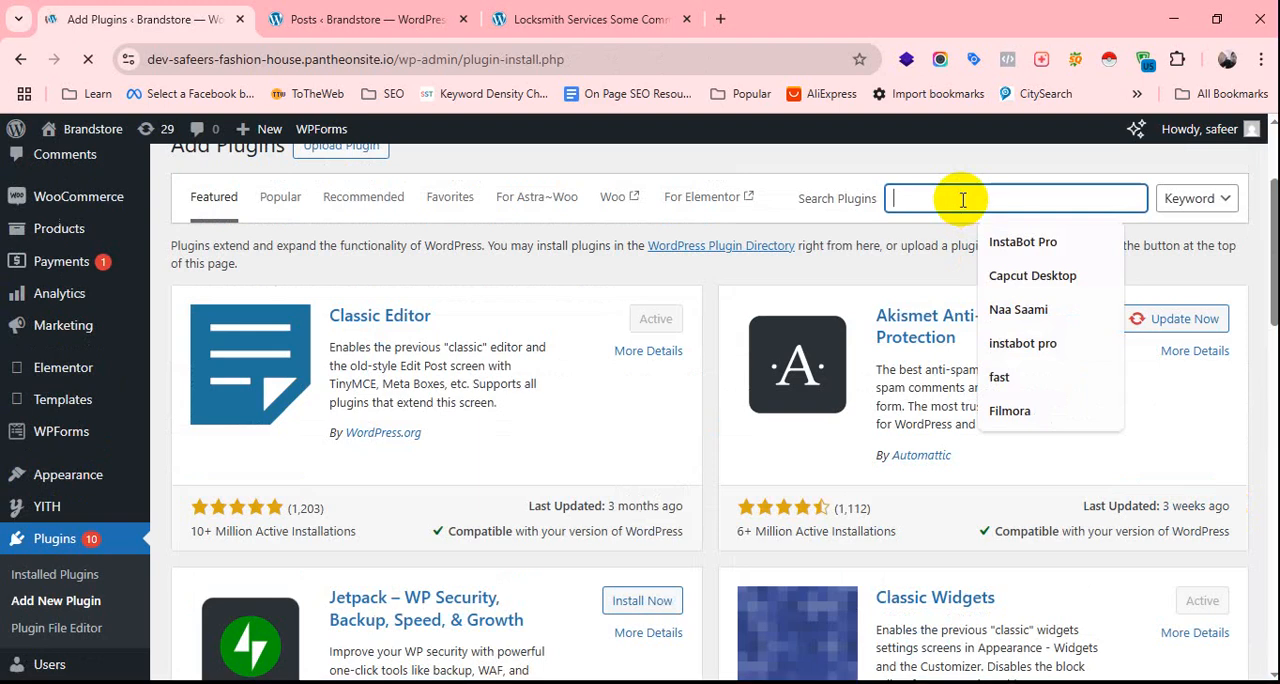
text(Ran)
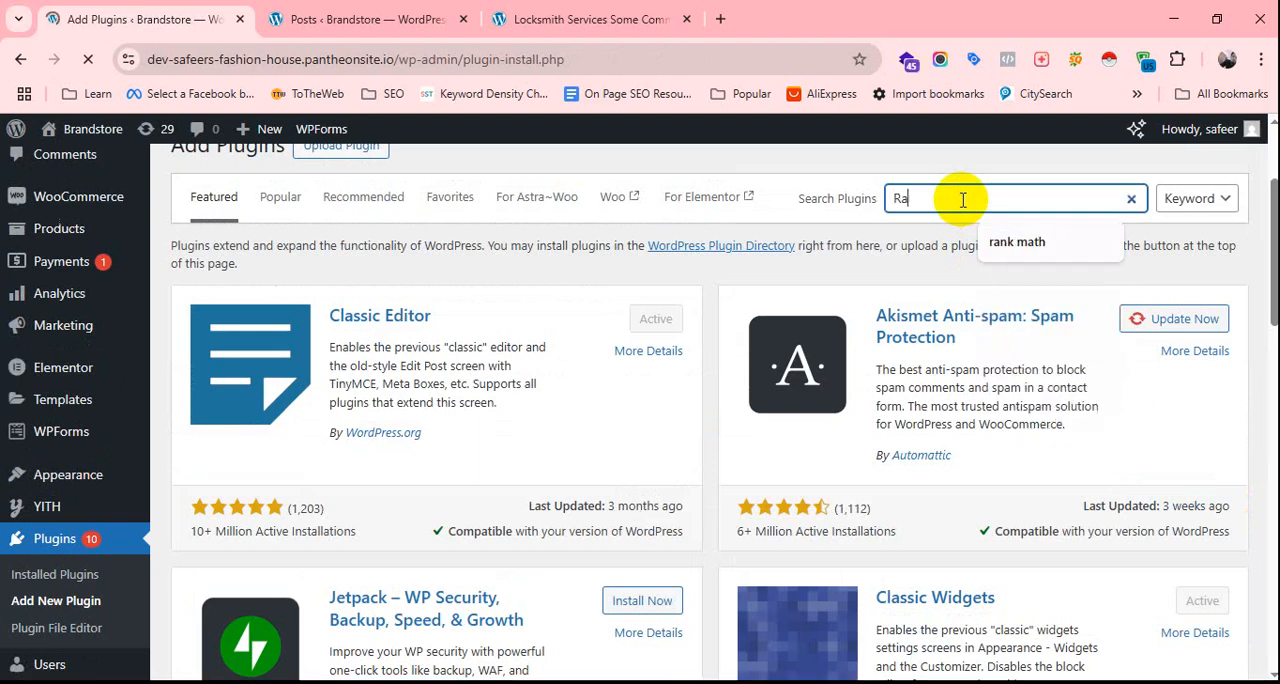
text(k Math)
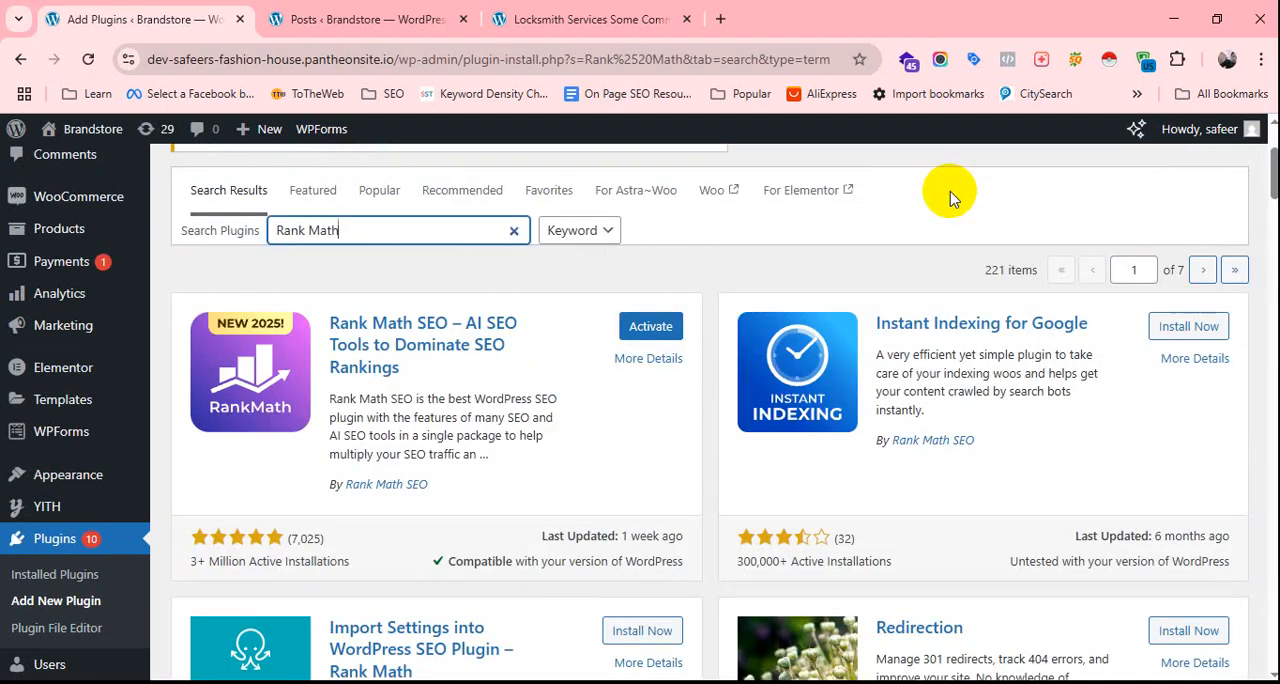
click(655, 341)
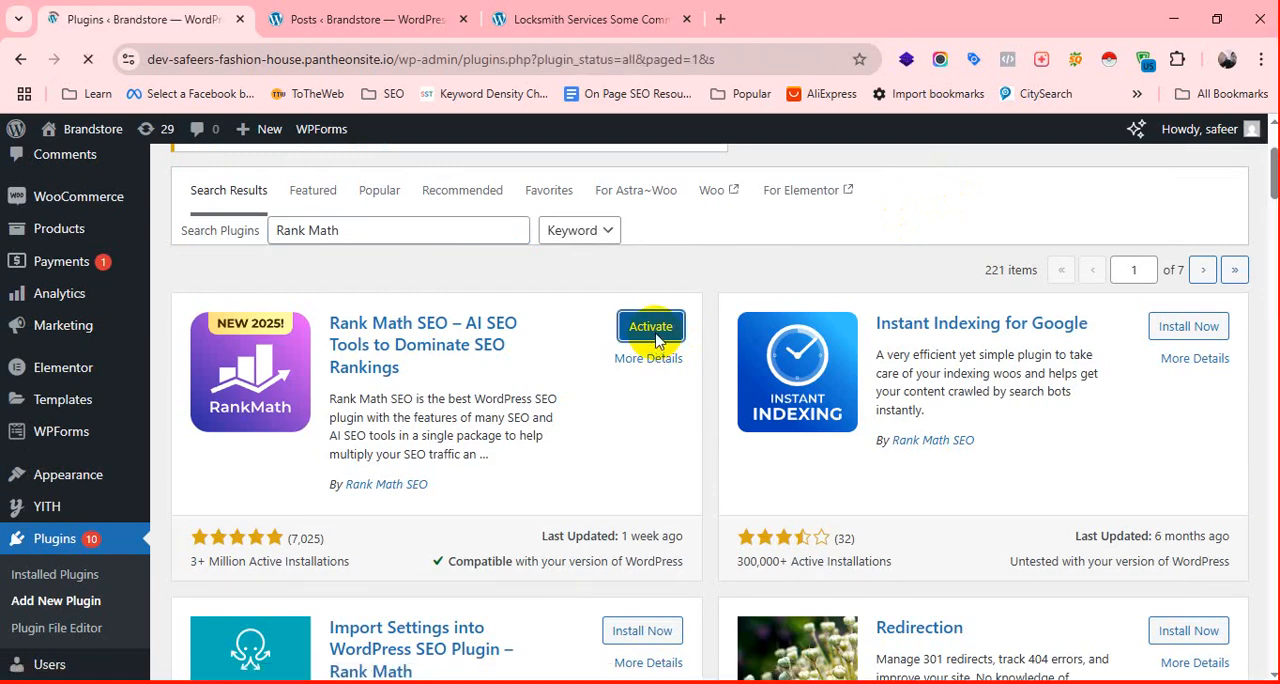
Look through the installed plugins list for the Rank Math SEO entry and visit its author's website.
scroll(500, 425, down, 15)
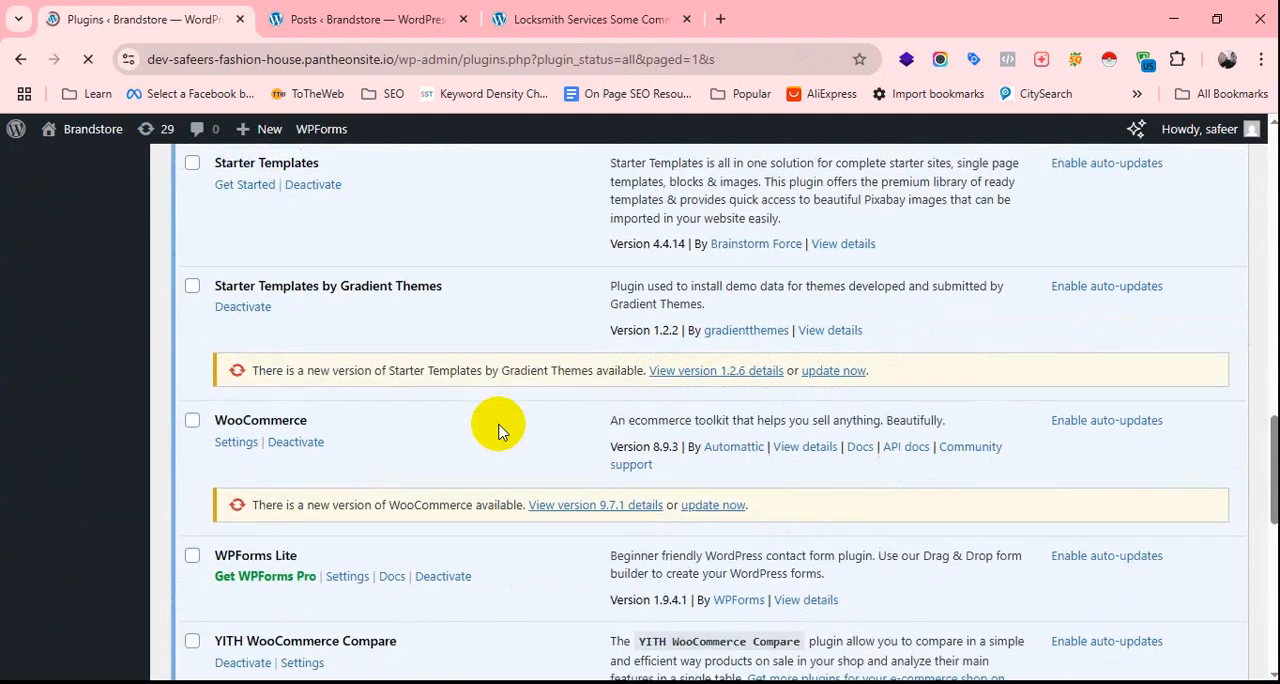
scroll(500, 430, up, 2)
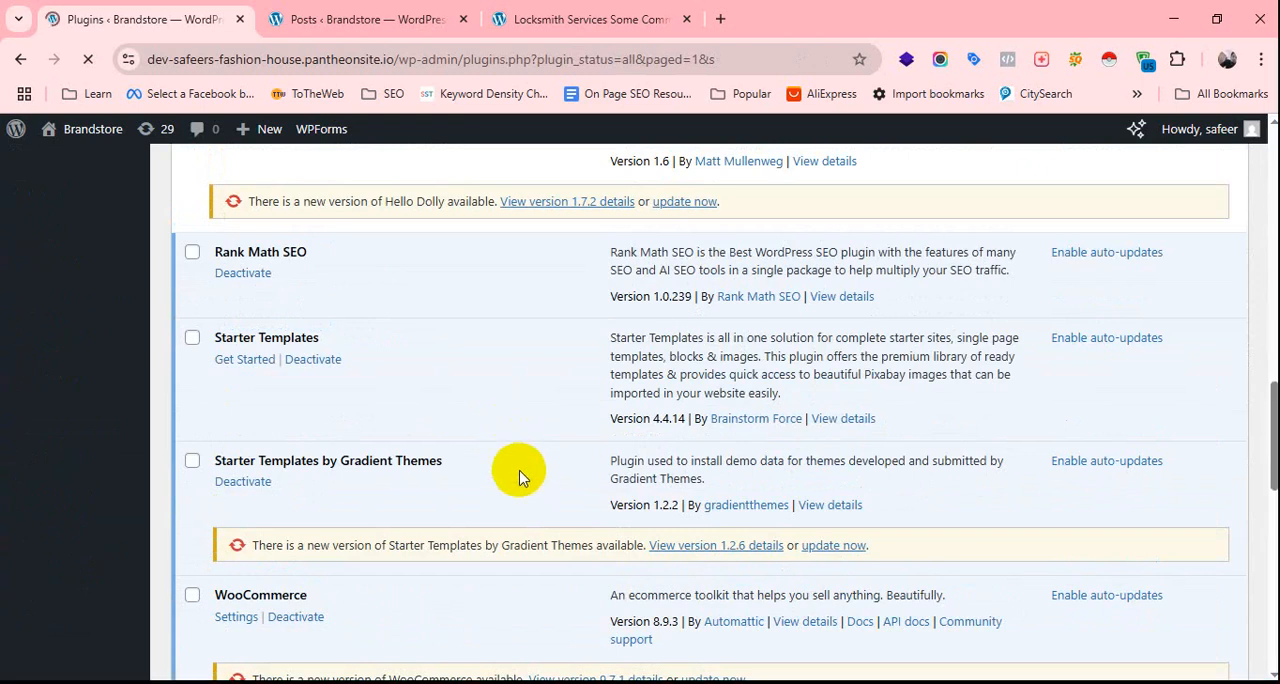
scroll(520, 480, up, 10)
scroll(520, 484, up, 3)
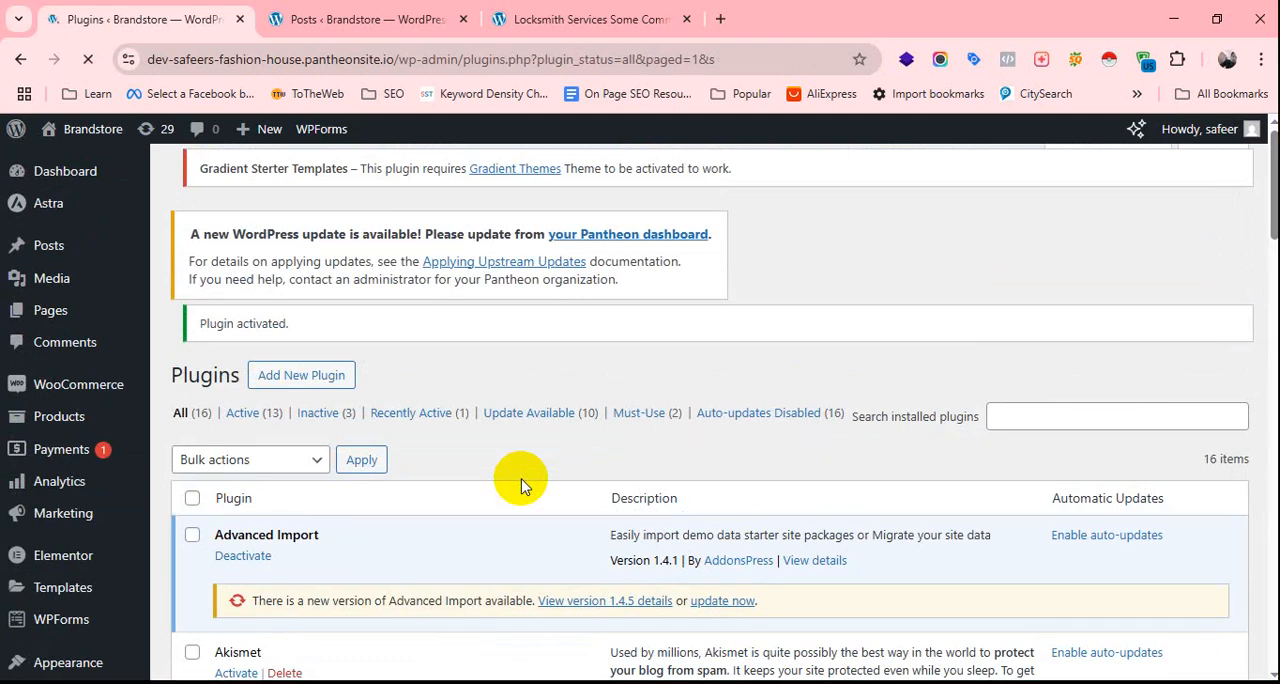
scroll(510, 445, down, 5)
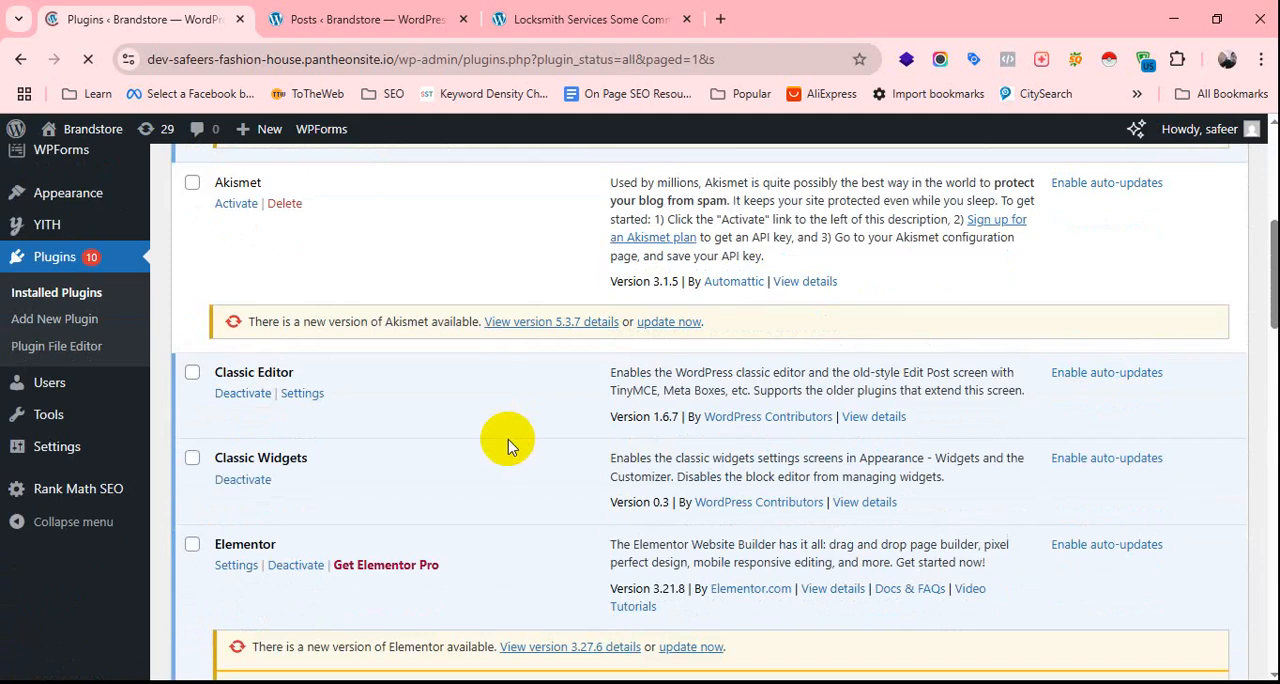
scroll(508, 445, down, 3)
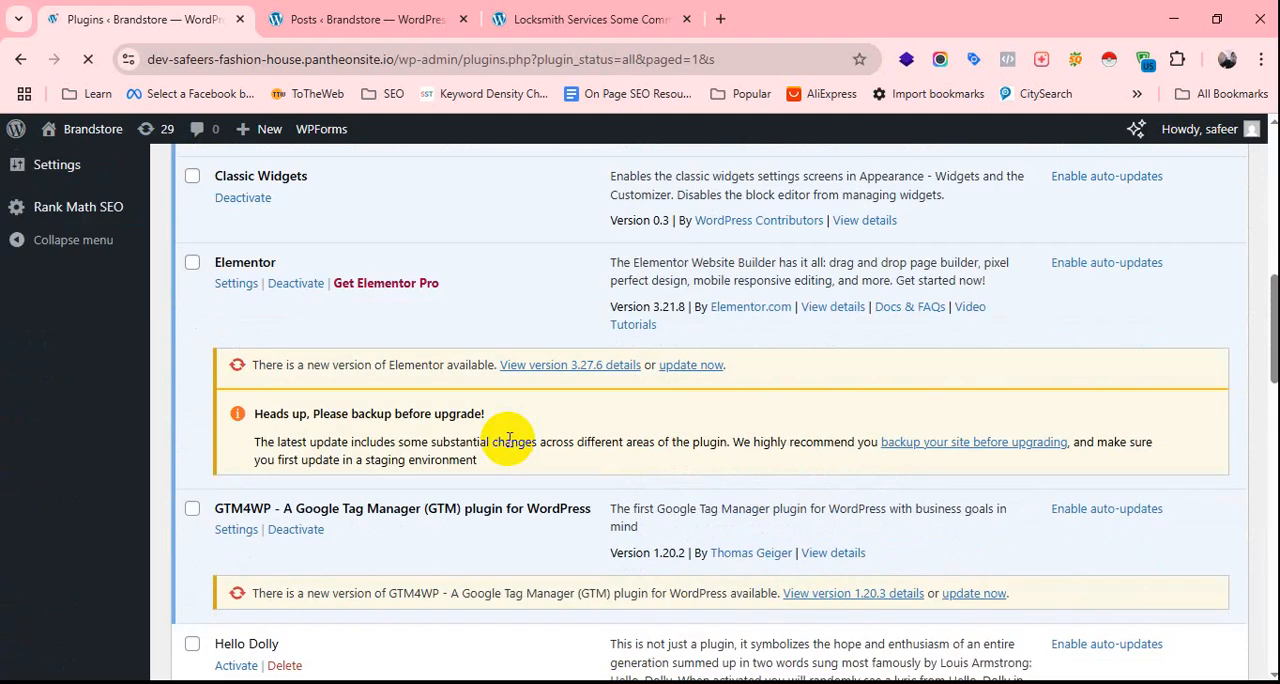
scroll(508, 445, down, 5)
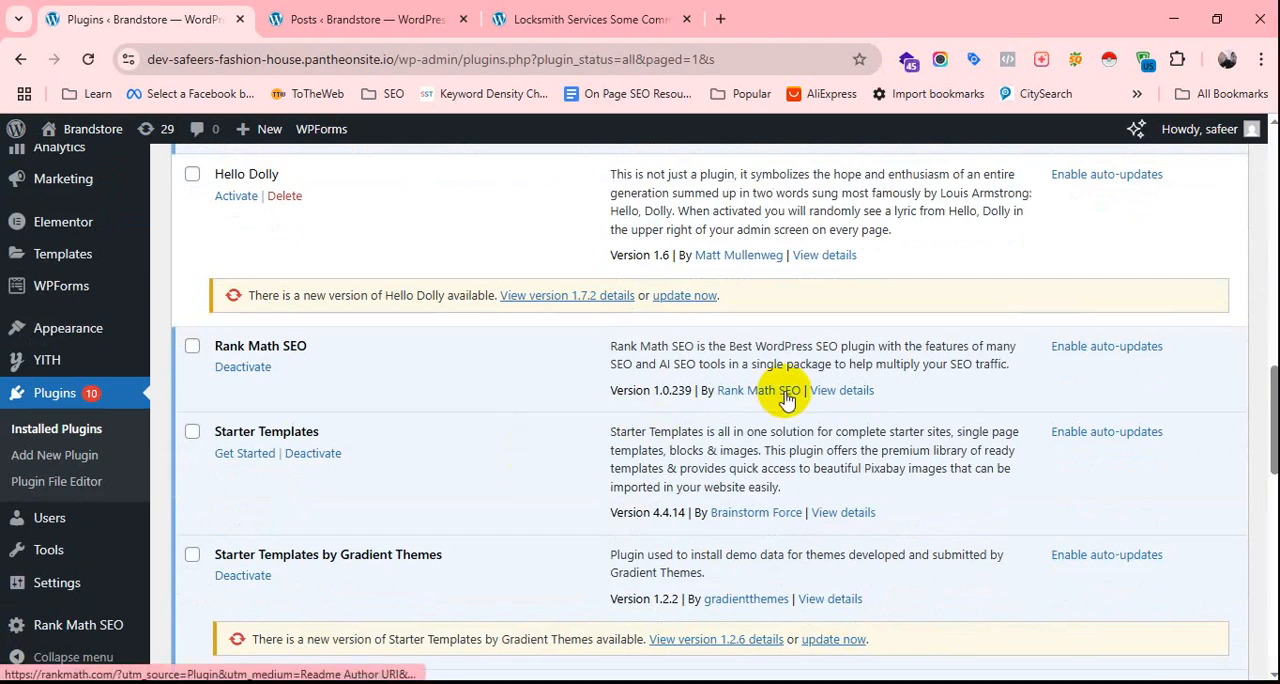
scroll(410, 390, up, 1)
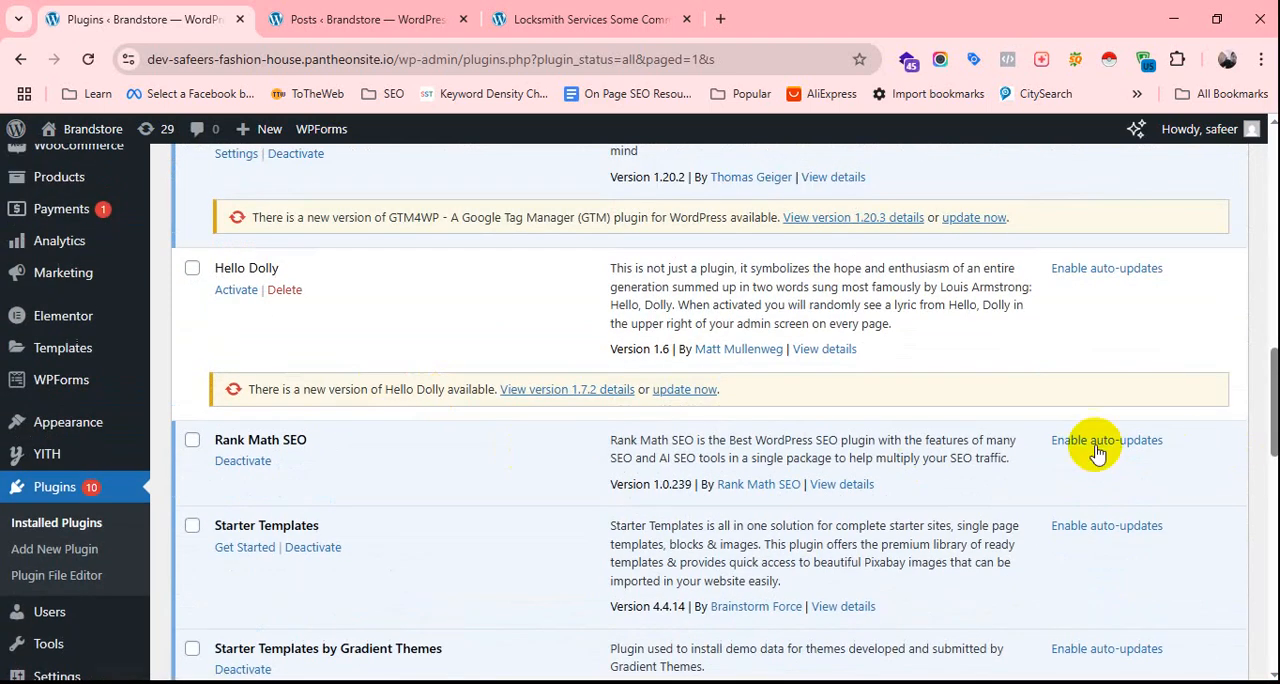
click(760, 492)
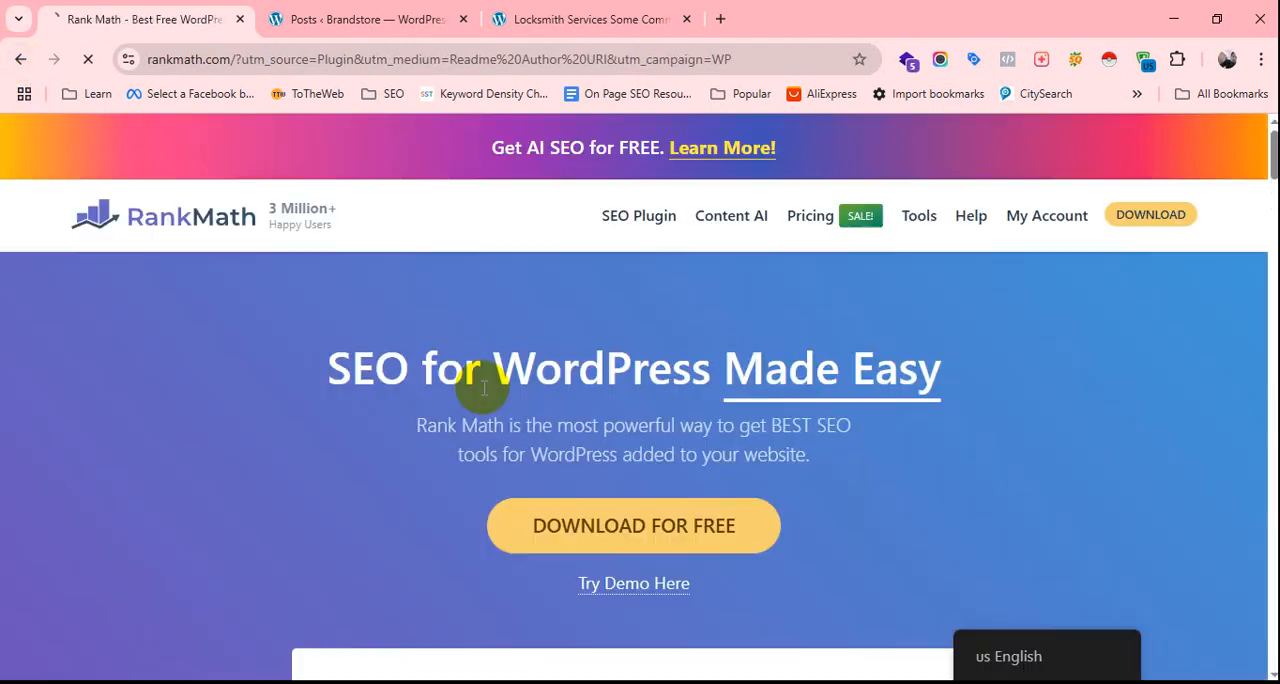
Return to the site admin, open Rank Math SEO's plugin details and read the installation and after-activation instructions.
key(alt+Left)
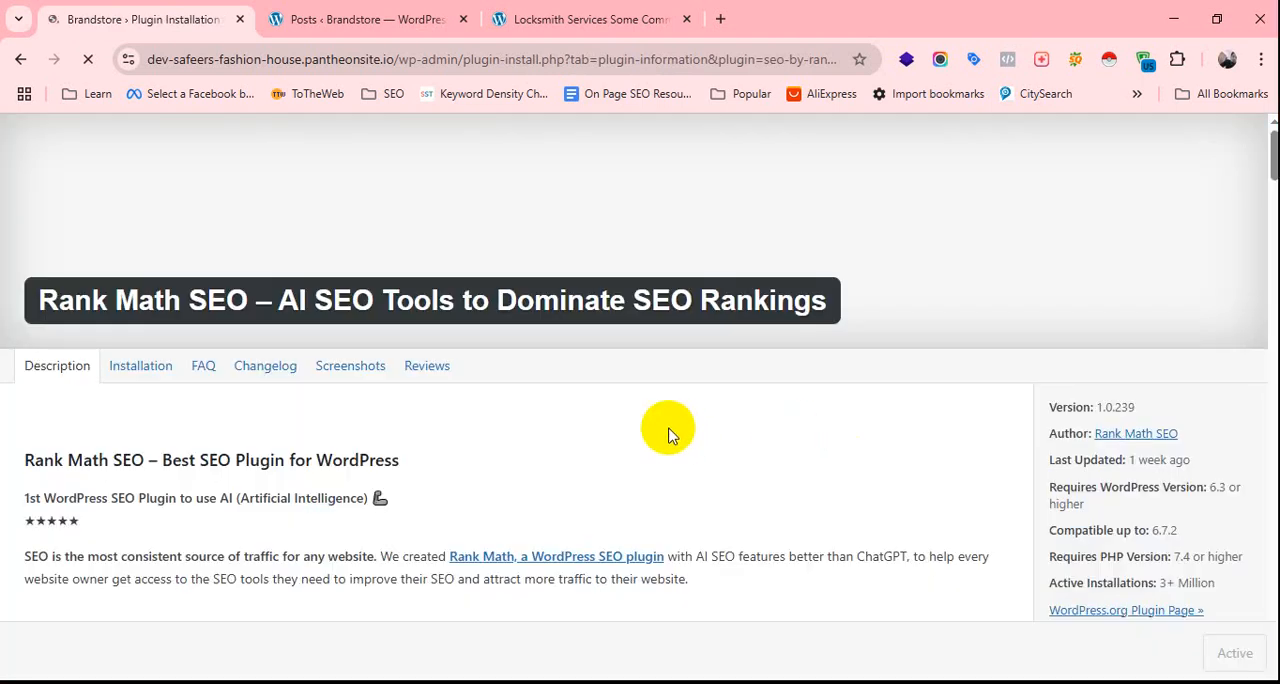
scroll(440, 395, down, 1)
click(160, 285)
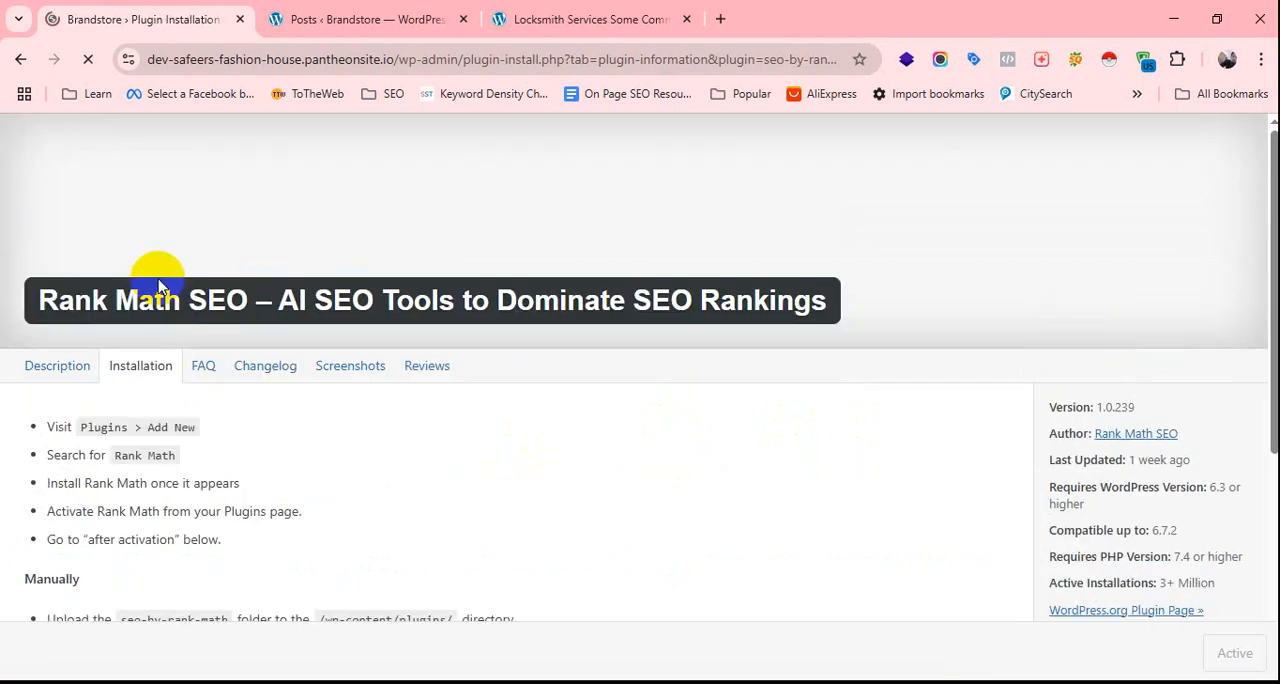
scroll(300, 418, down, 4)
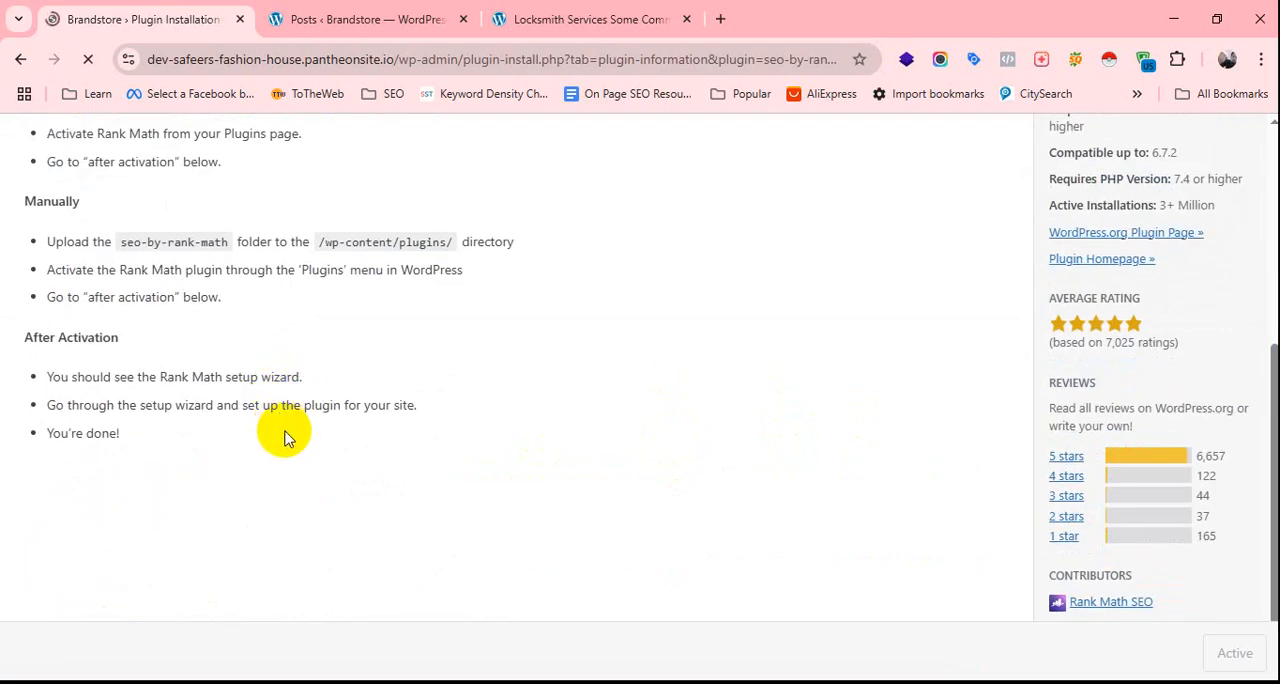
scroll(284, 438, up, 1)
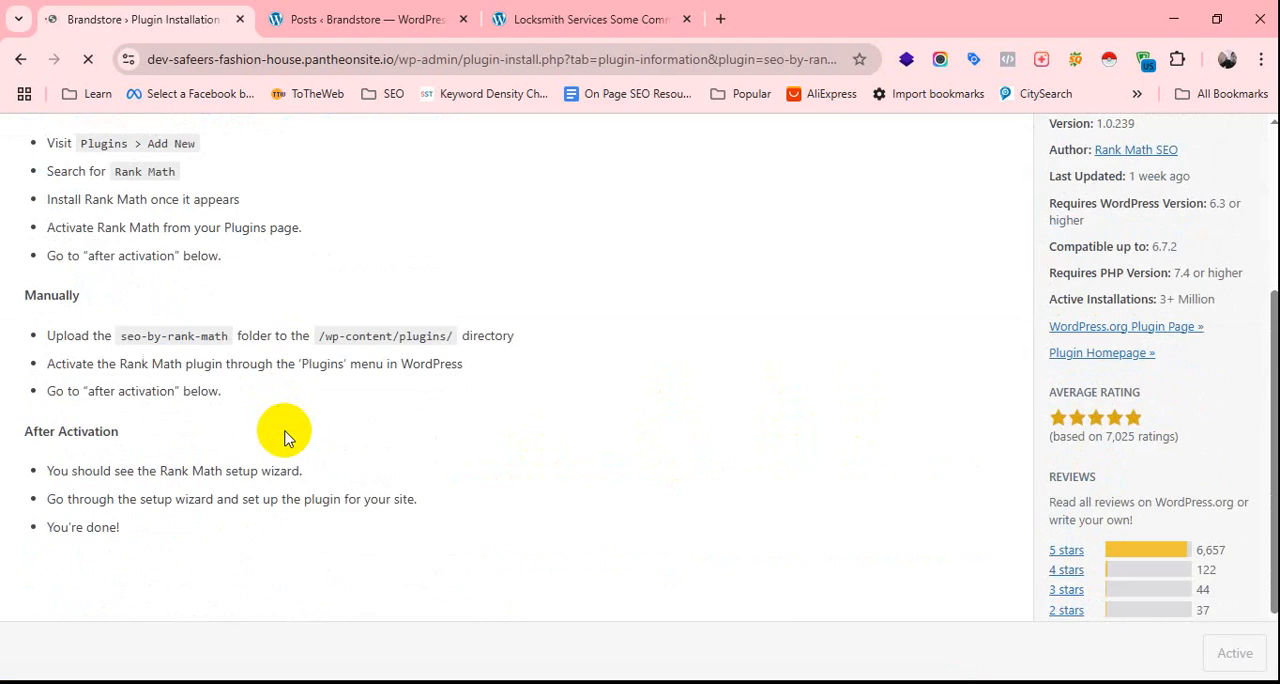
scroll(284, 438, up, 1)
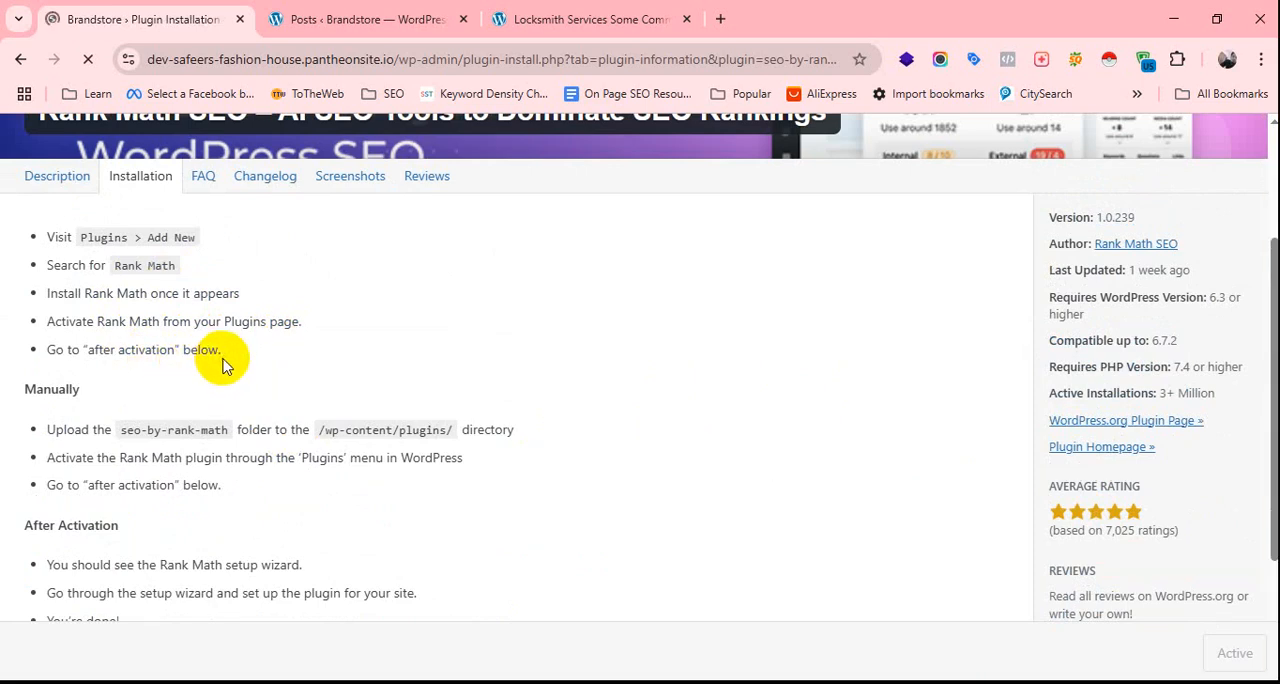
scroll(225, 370, down, 1)
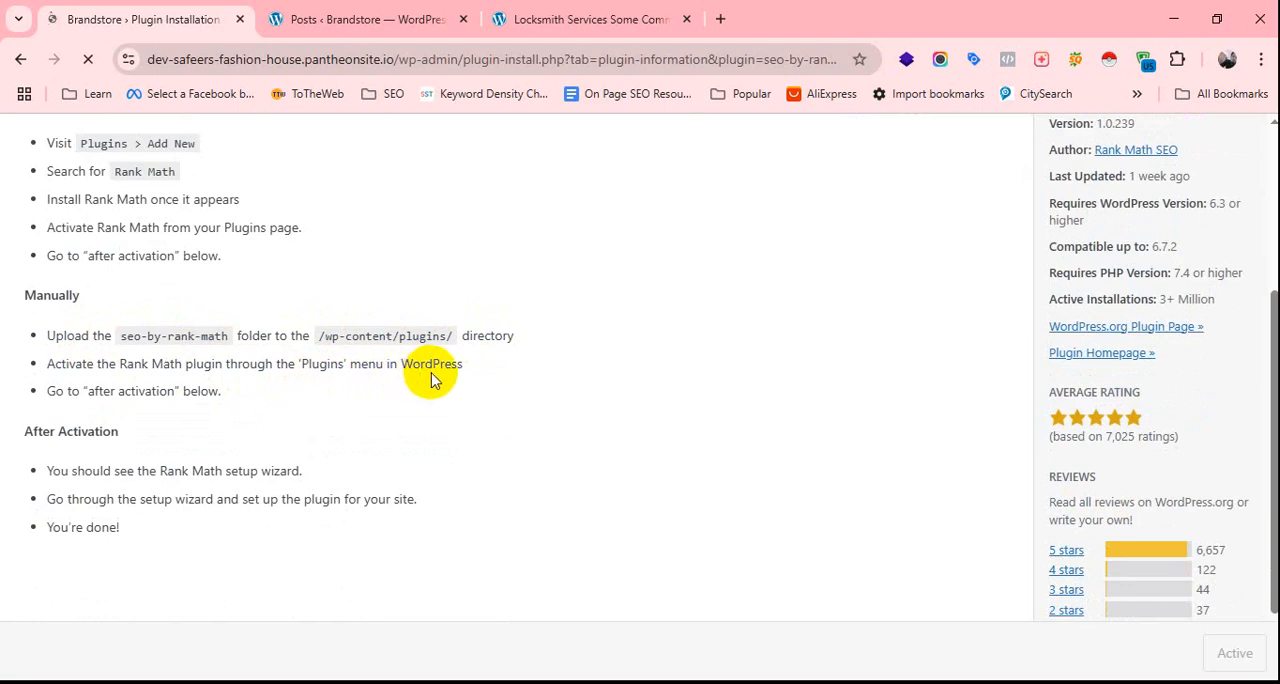
scroll(300, 405, down, 1)
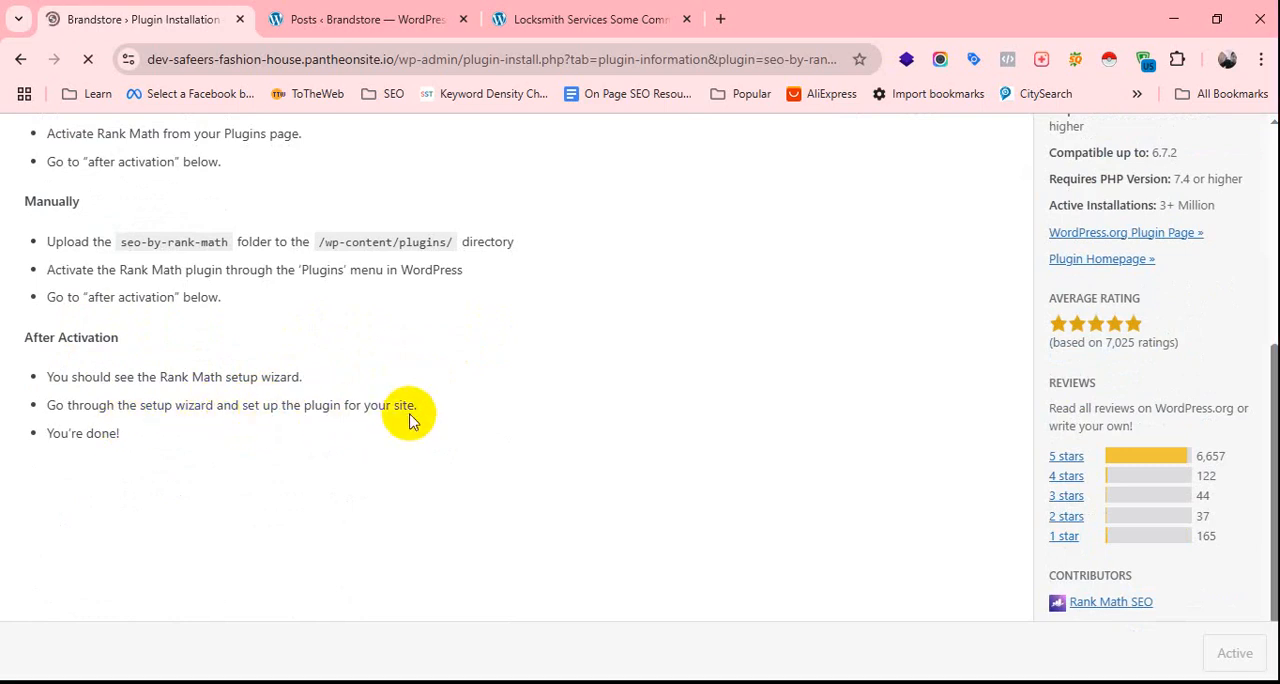
scroll(200, 460, up, 4)
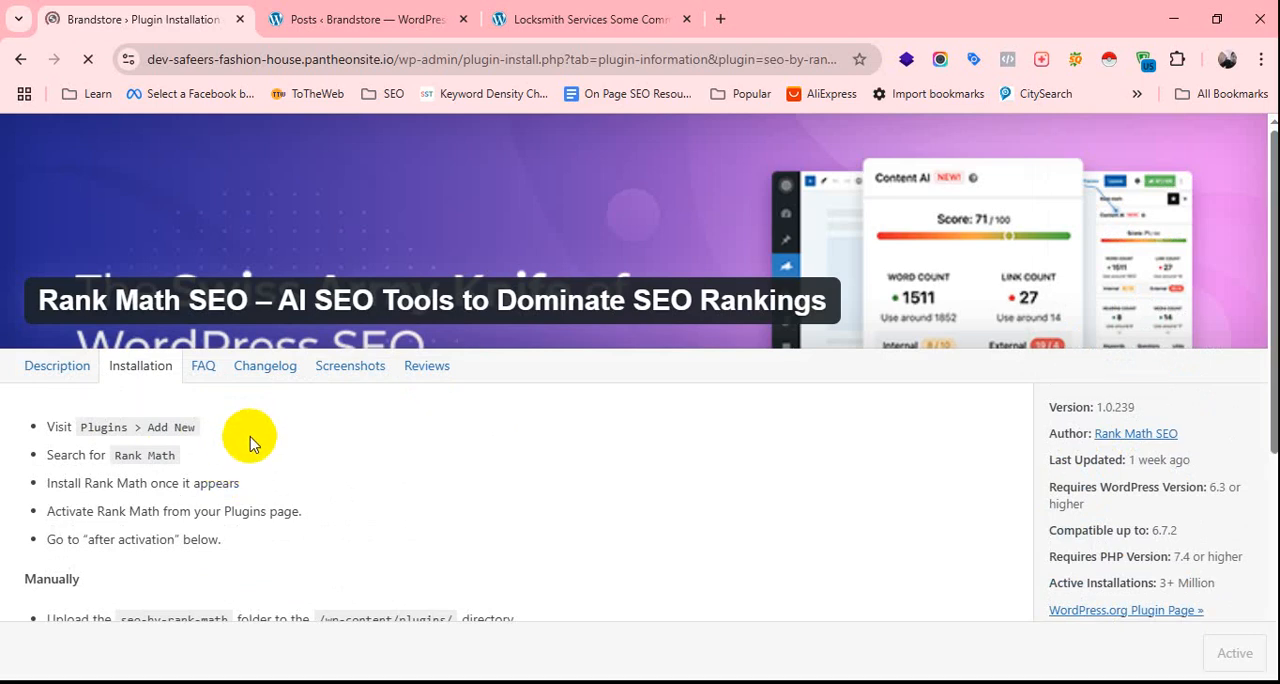
scroll(251, 440, down, 4)
scroll(249, 398, up, 2)
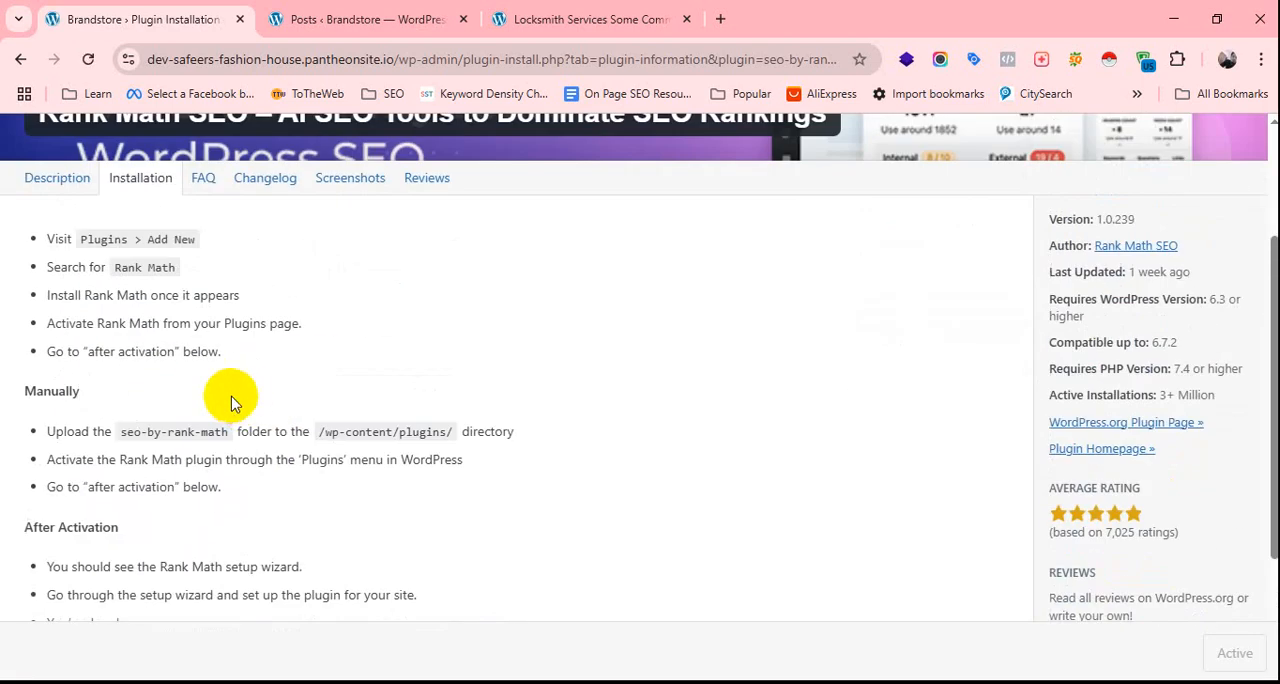
From the posts page, open the installed plugins list and enable auto-updates for Rank Math SEO.
click(366, 22)
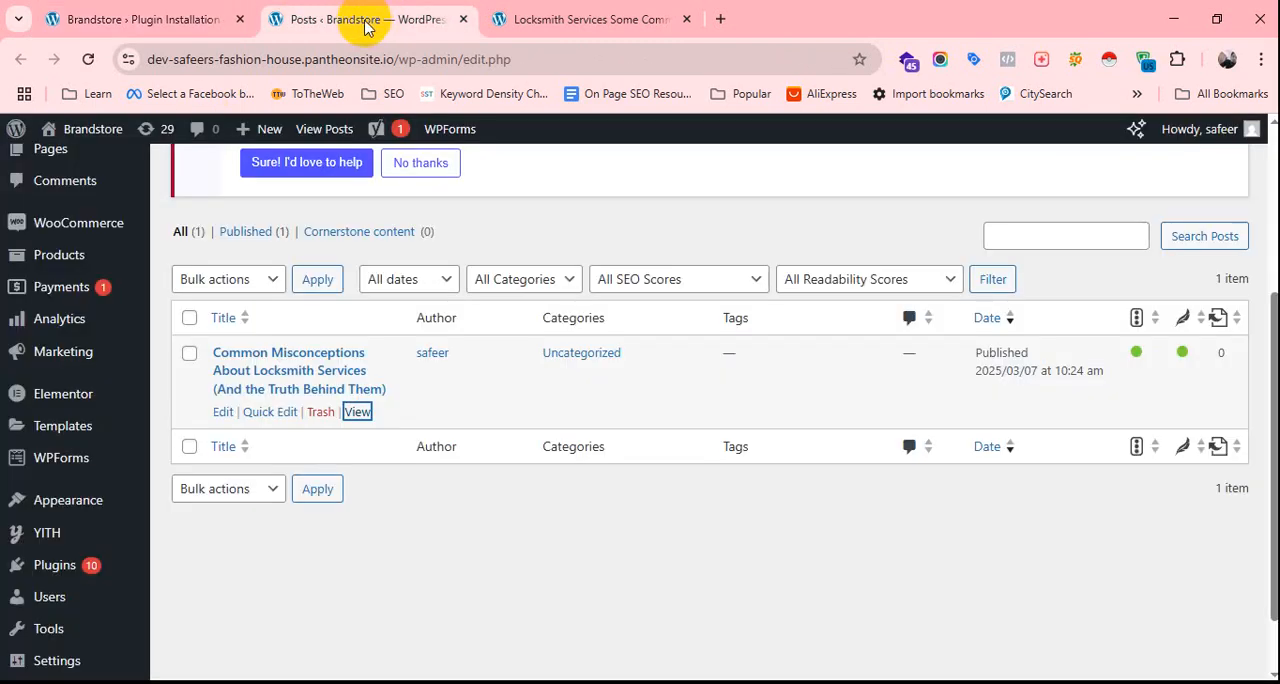
scroll(80, 555, down, 1)
mouse_move(63, 488)
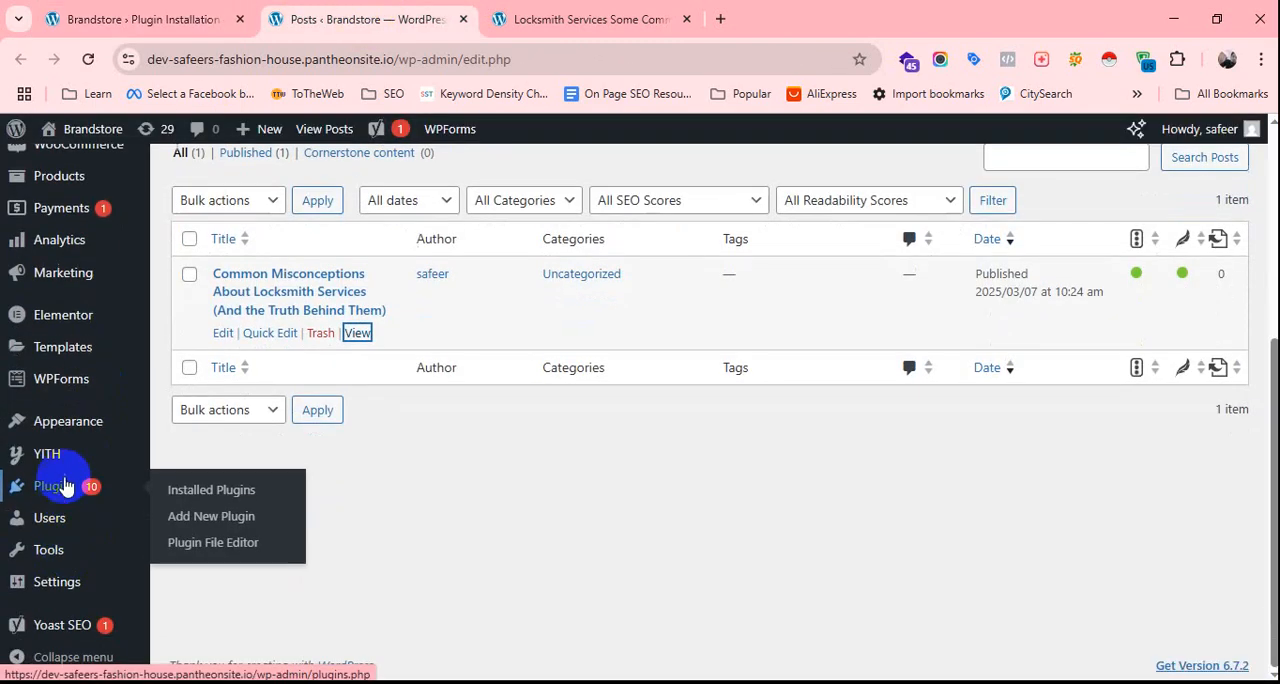
click(228, 496)
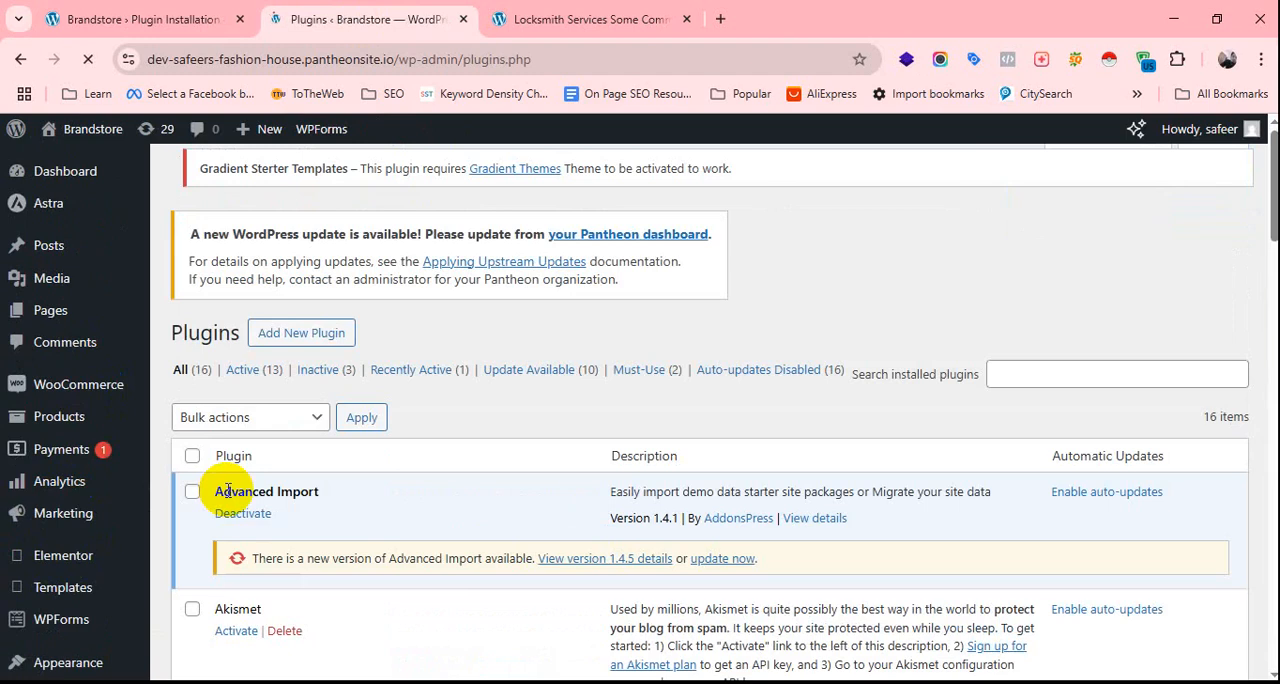
scroll(414, 366, down, 5)
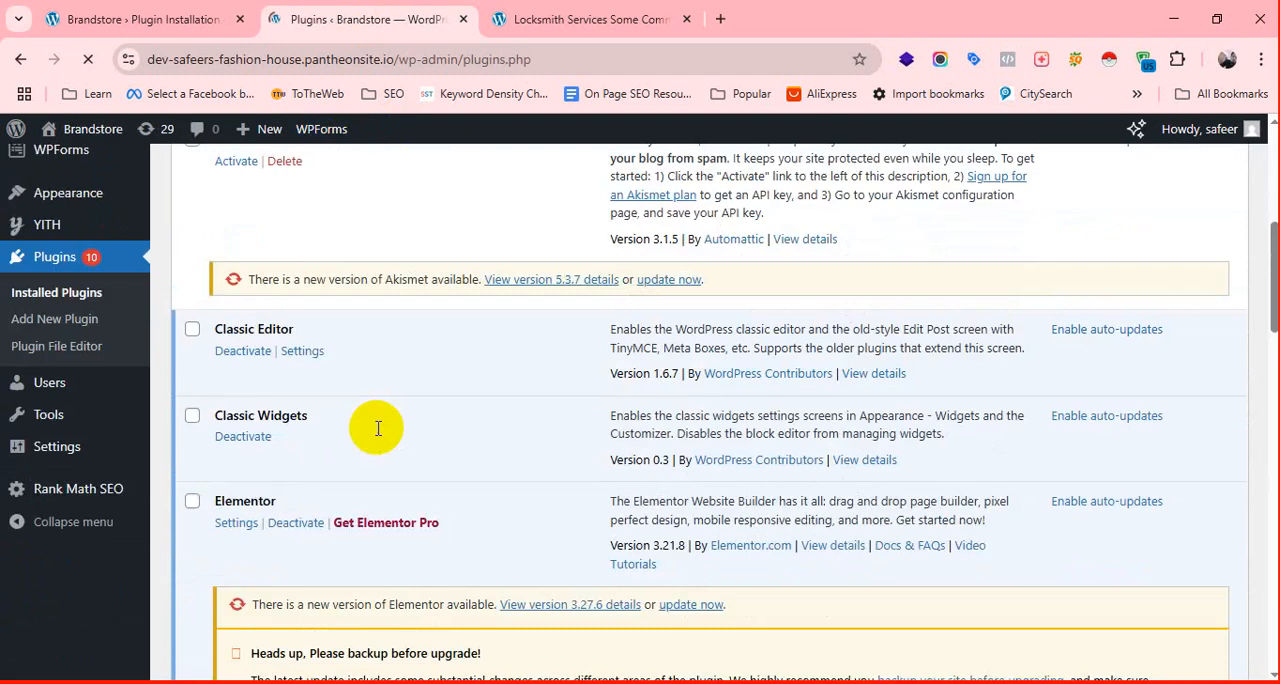
scroll(378, 428, down, 3)
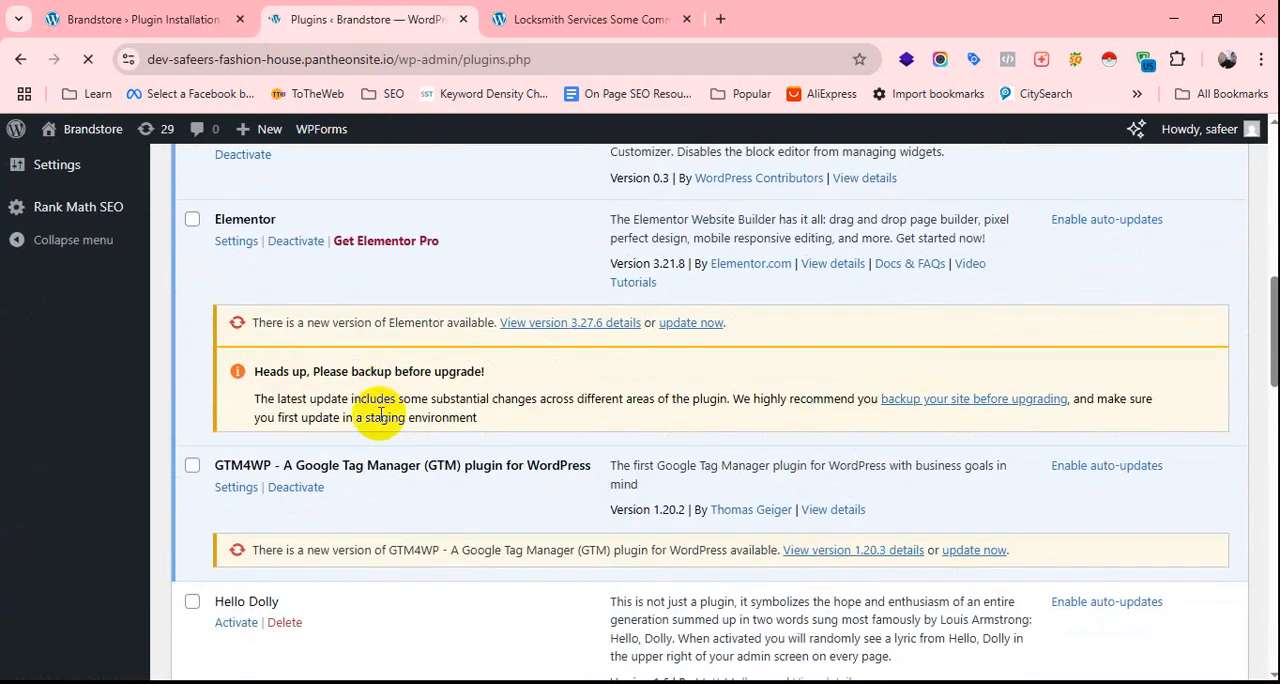
scroll(380, 414, down, 3)
scroll(380, 420, down, 1)
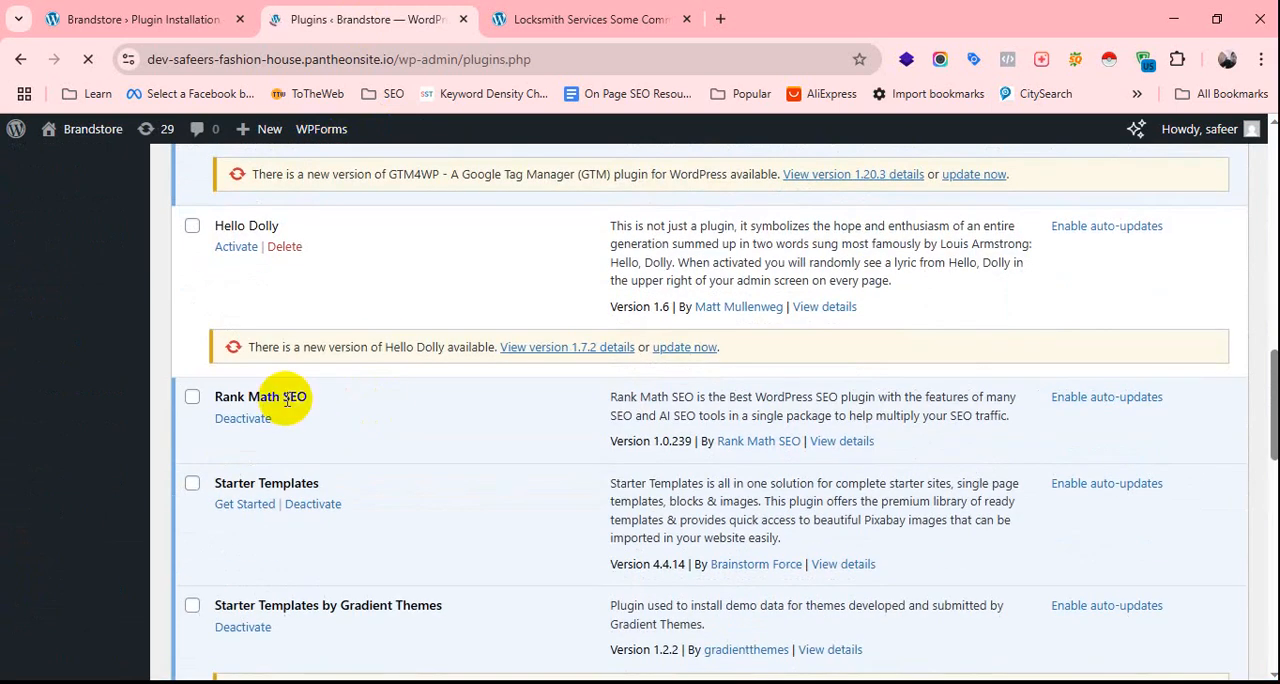
click(193, 400)
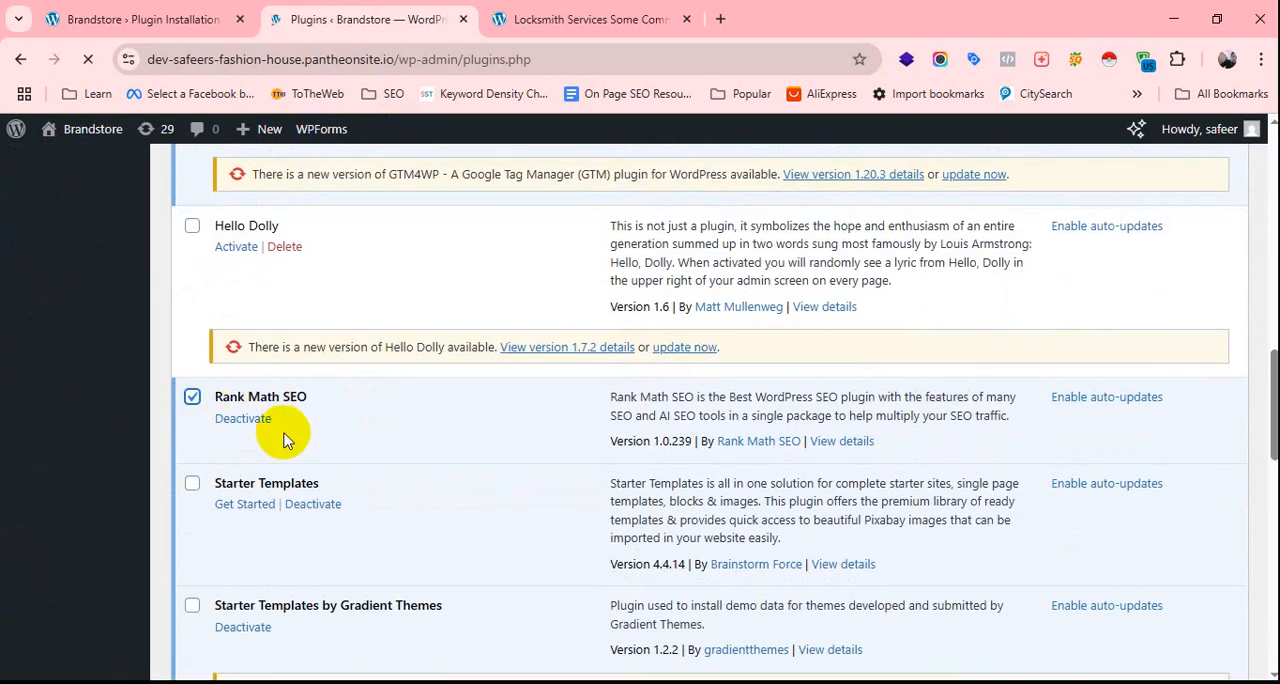
click(1082, 406)
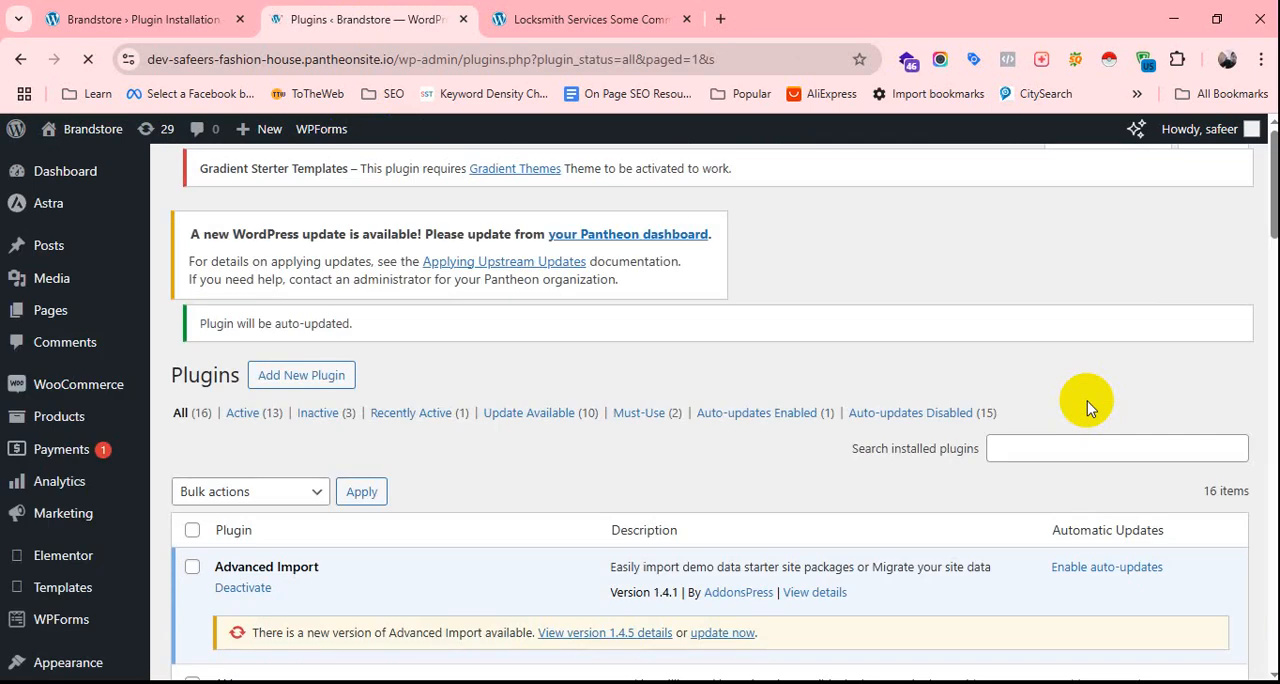
Deactivate Rank Math SEO in the list of installed plugins and check its entry there.
scroll(924, 392, down, 2)
scroll(924, 392, down, 8)
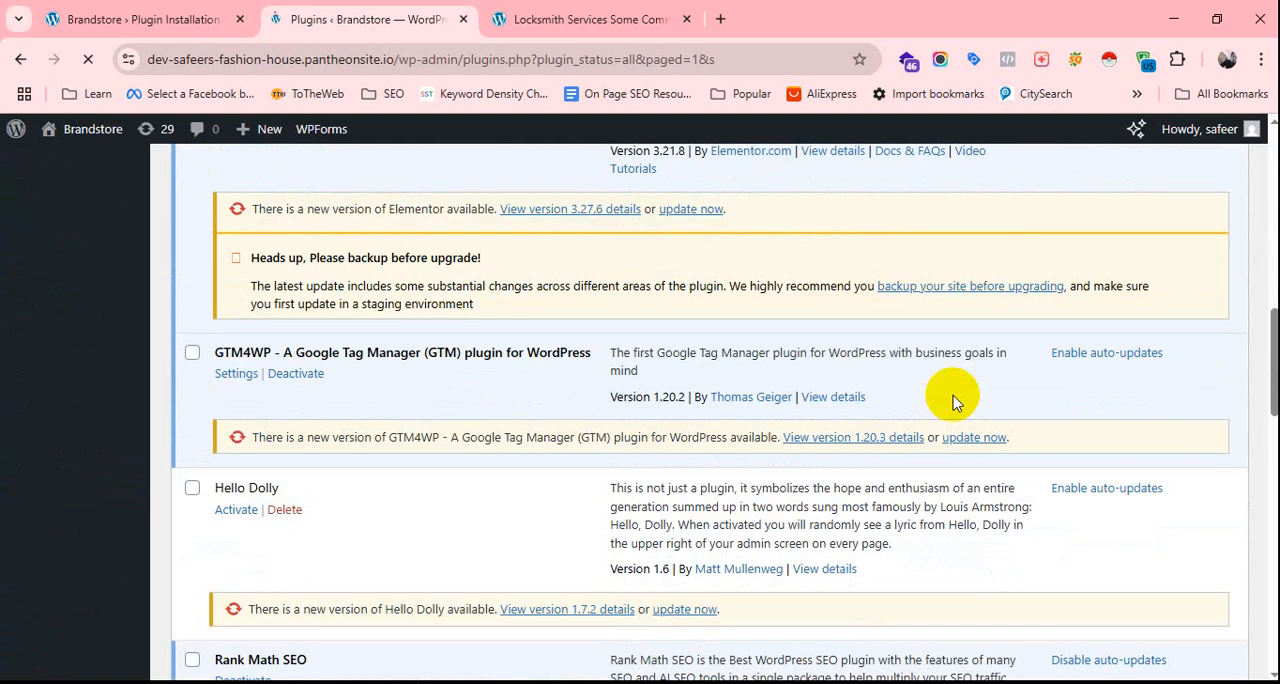
scroll(952, 398, down, 4)
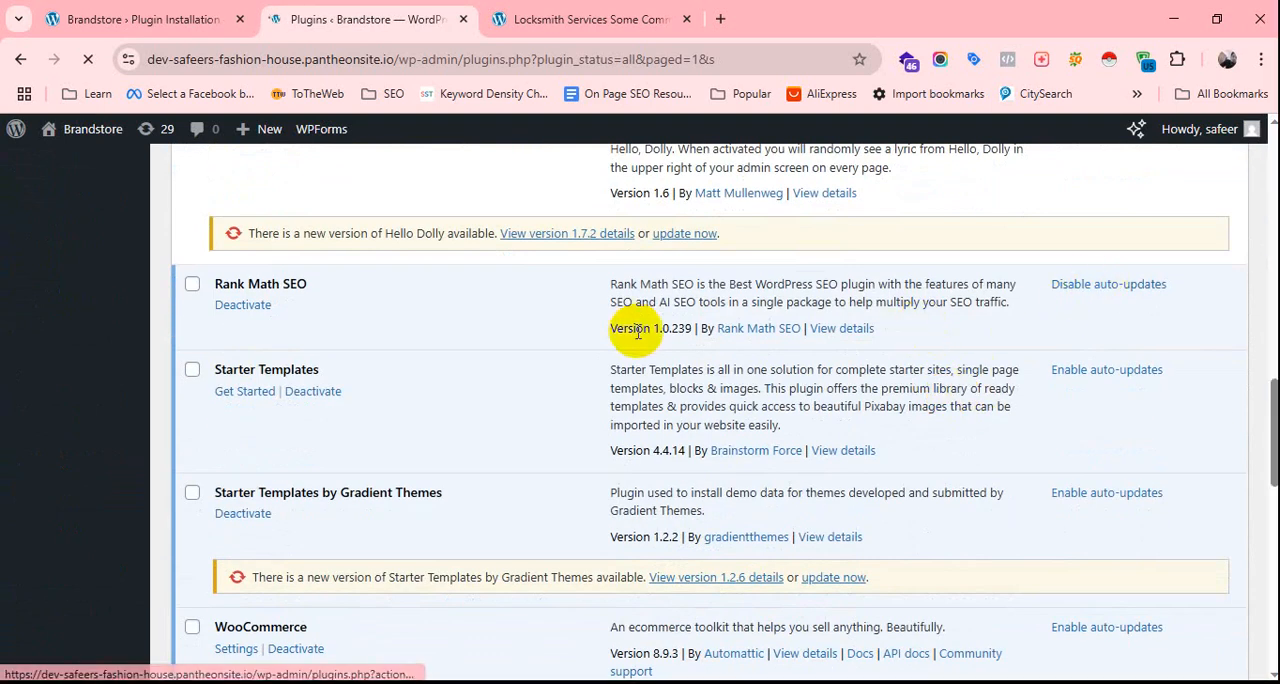
click(191, 287)
click(247, 308)
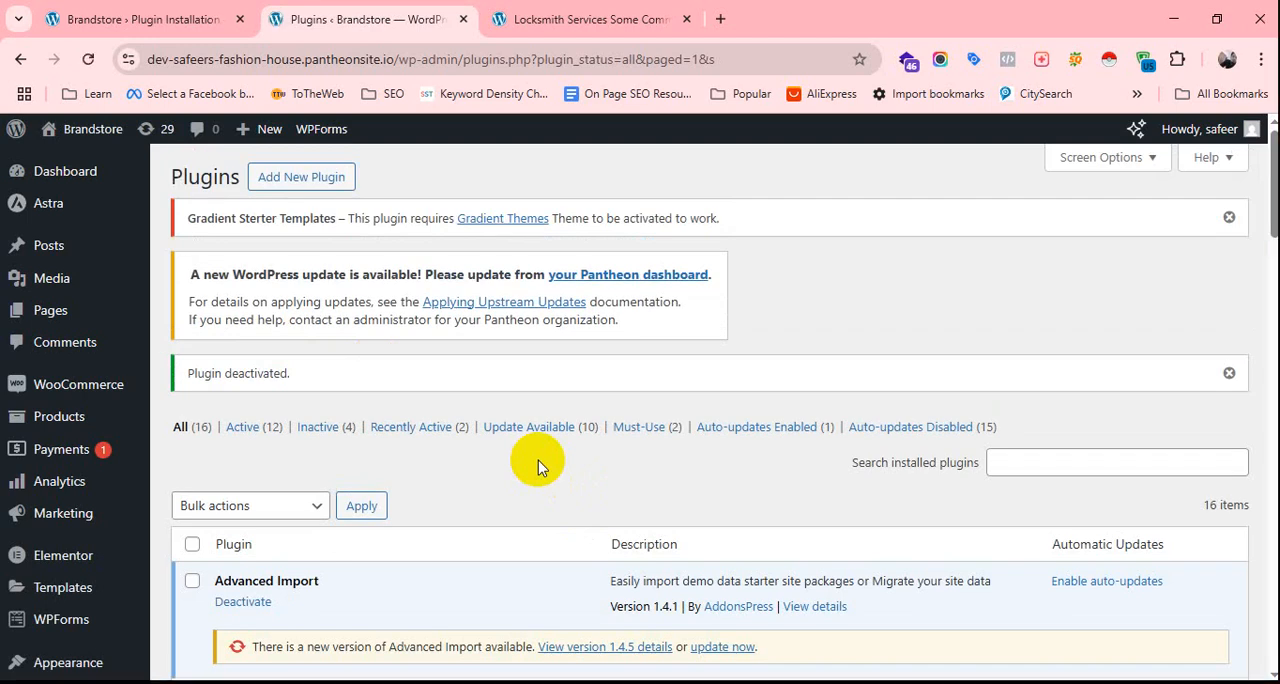
scroll(538, 460, down, 12)
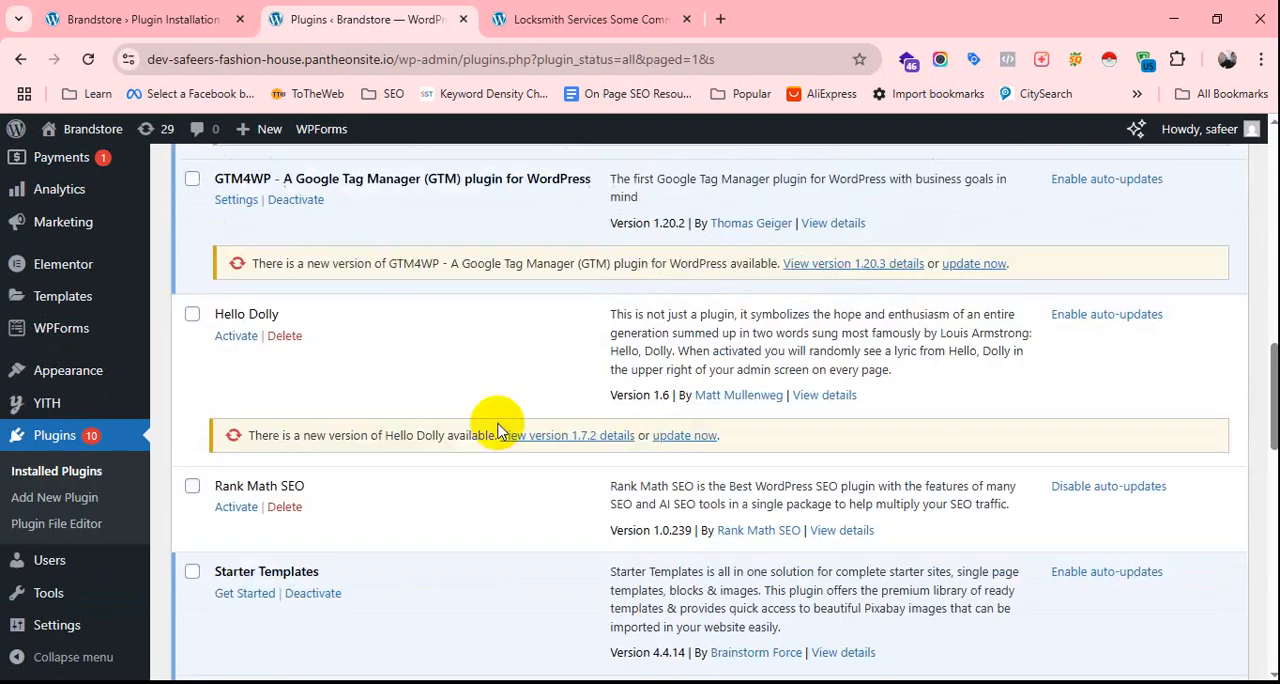
Open the page for adding new plugins in a separate browser tab and close the locksmith post's tab.
scroll(497, 430, down, 5)
scroll(460, 430, up, 15)
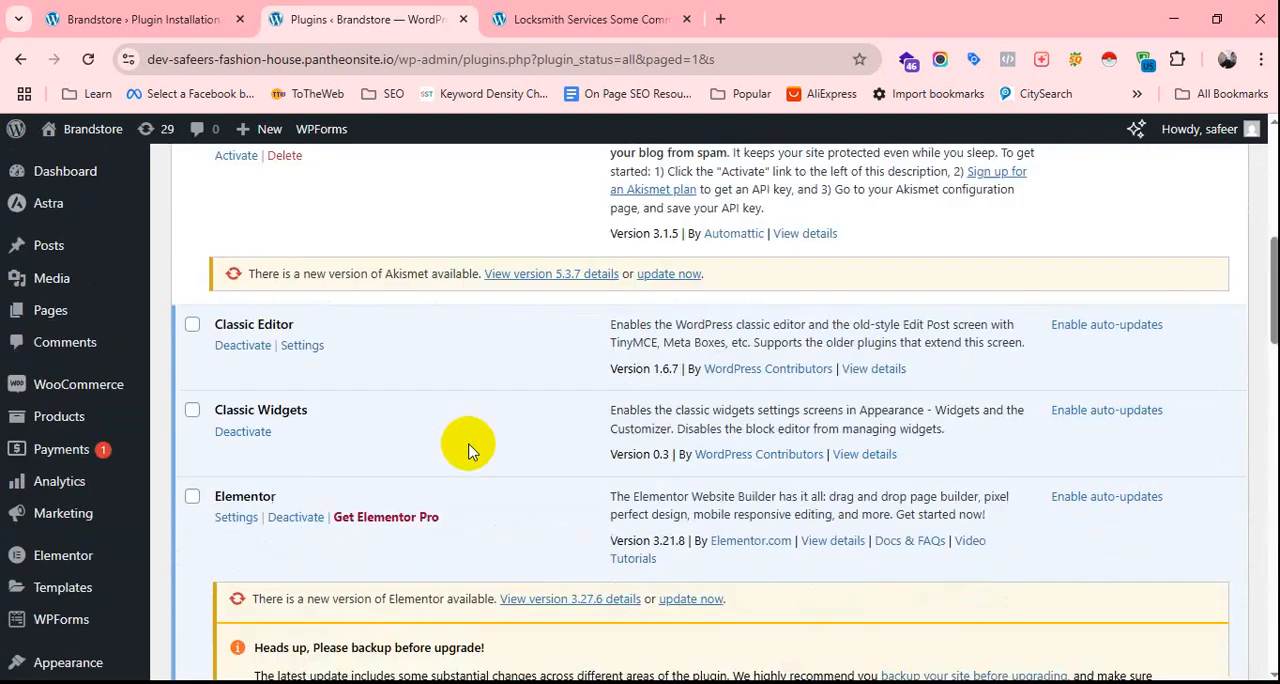
scroll(468, 450, up, 5)
scroll(414, 263, down, 12)
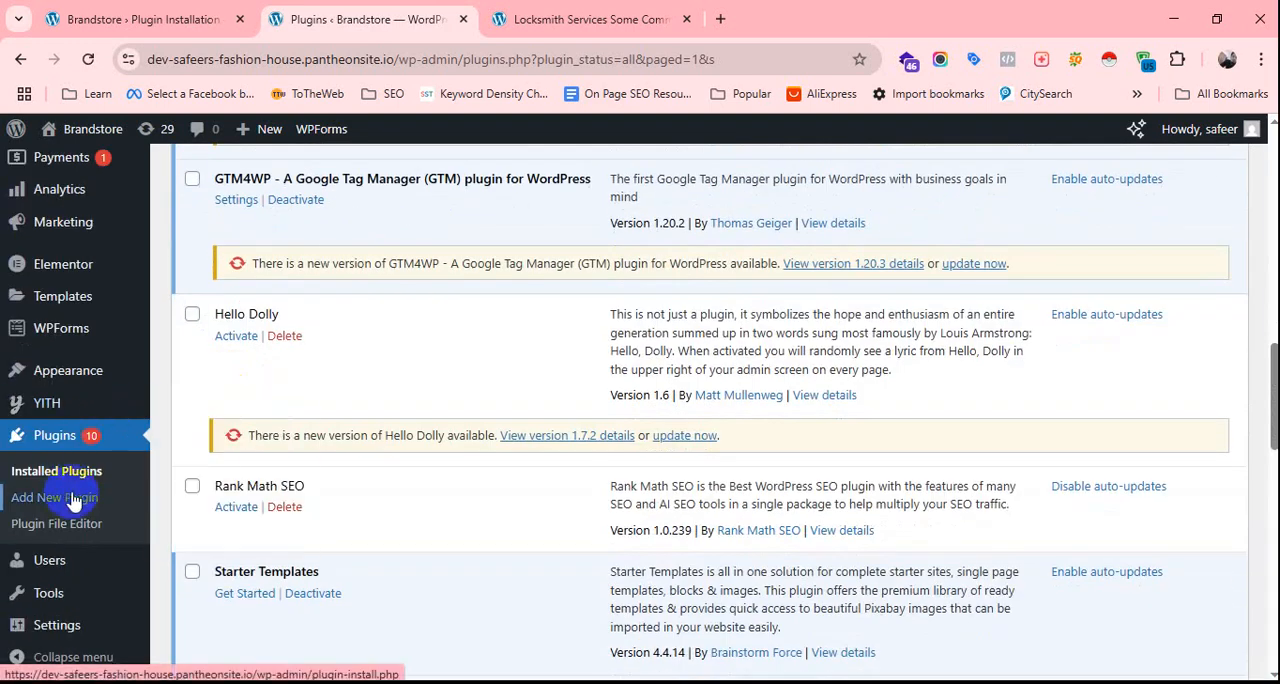
right_click(74, 500)
click(246, 209)
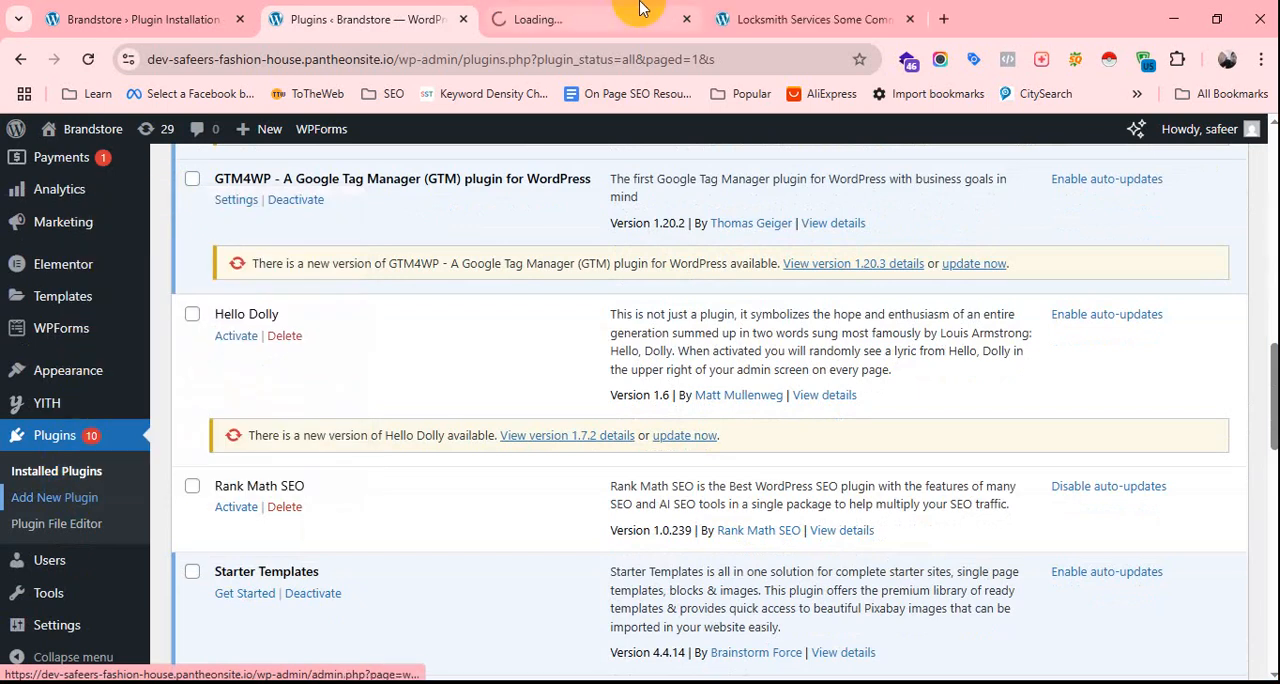
click(640, 8)
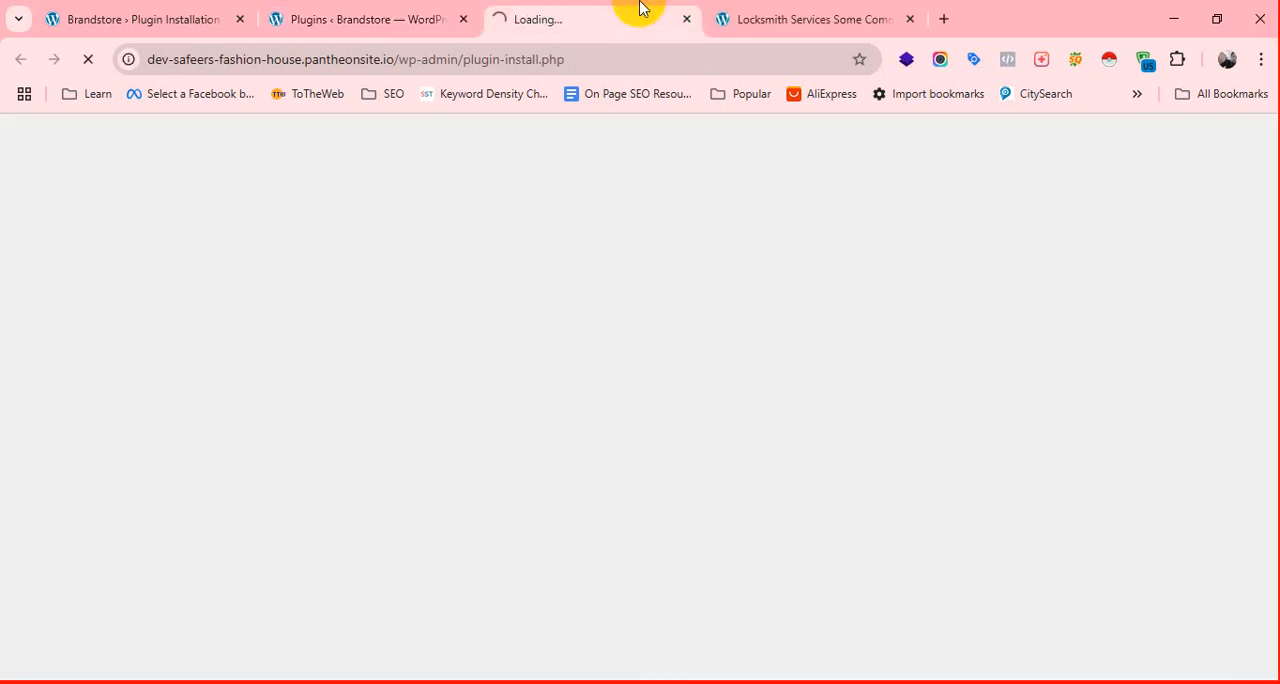
click(808, 18)
click(911, 19)
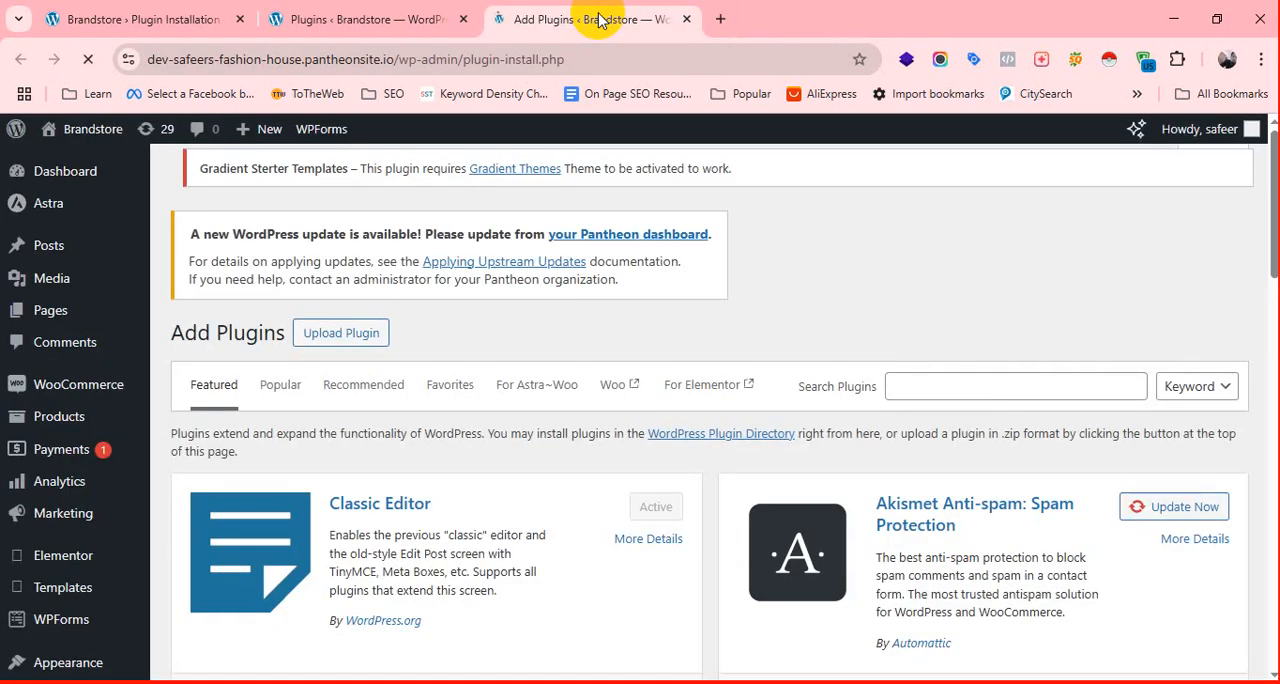
Search the plugin directory for "All In One" and look through the results for the All in One SEO plugin.
click(960, 386)
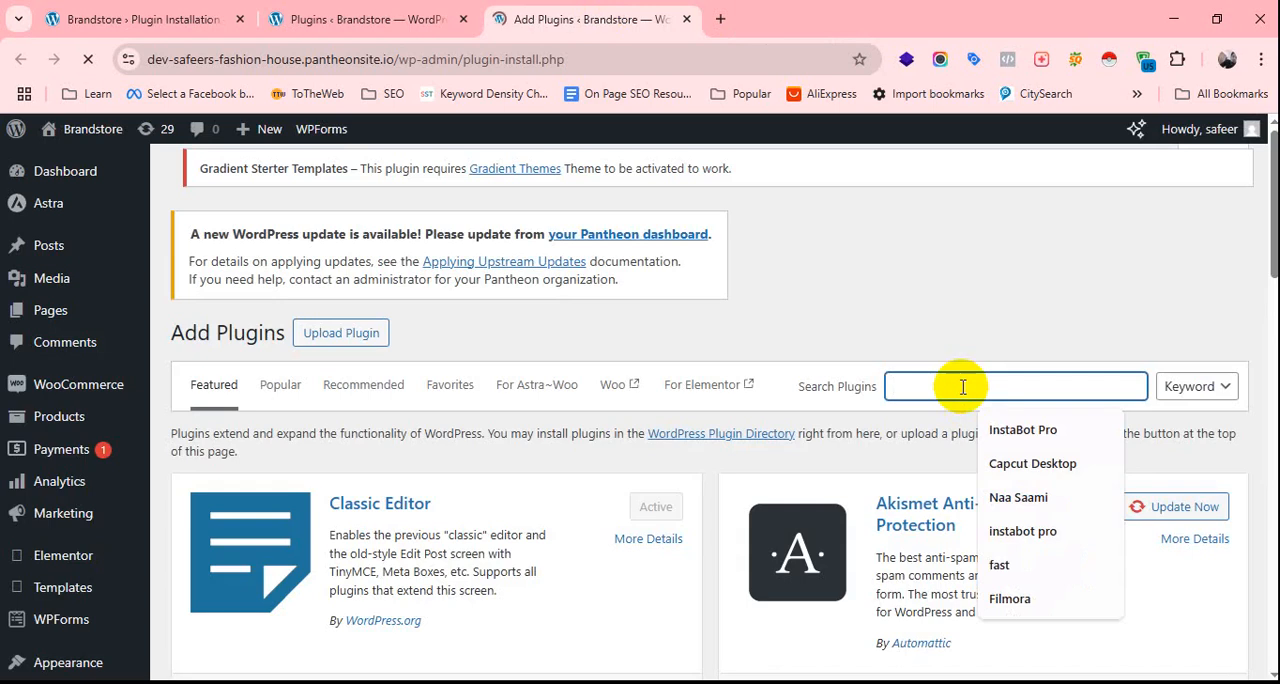
text(AI)
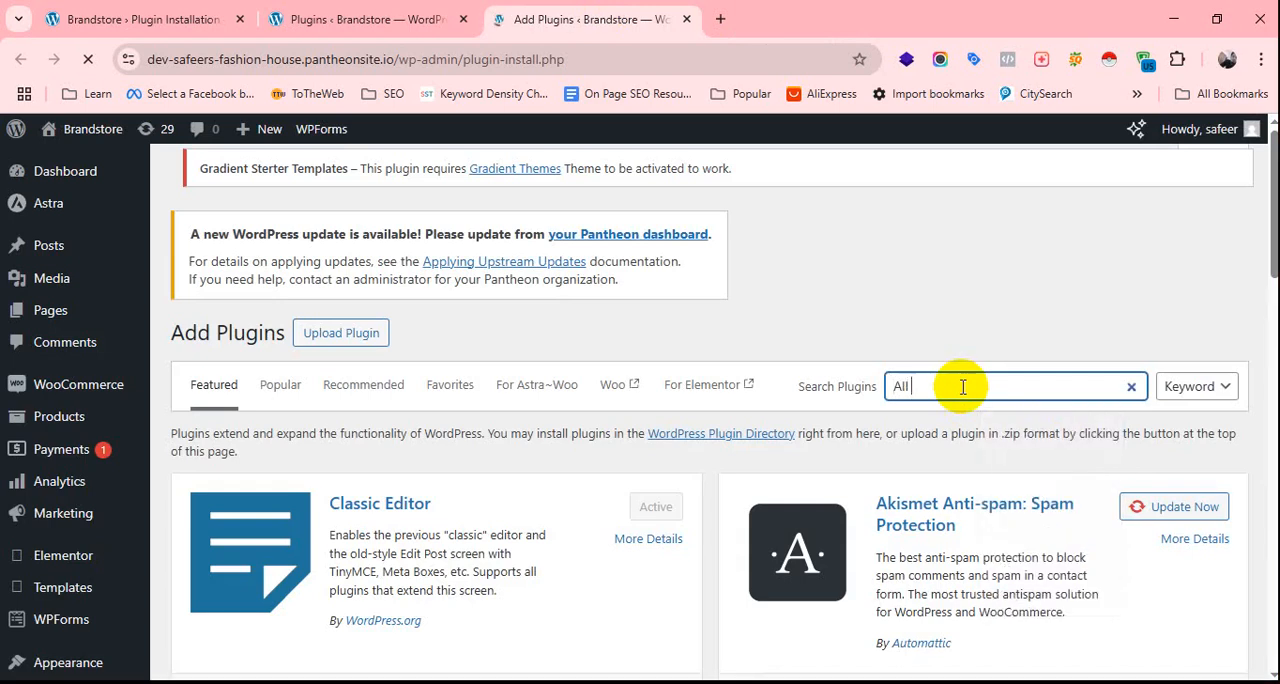
text( In One)
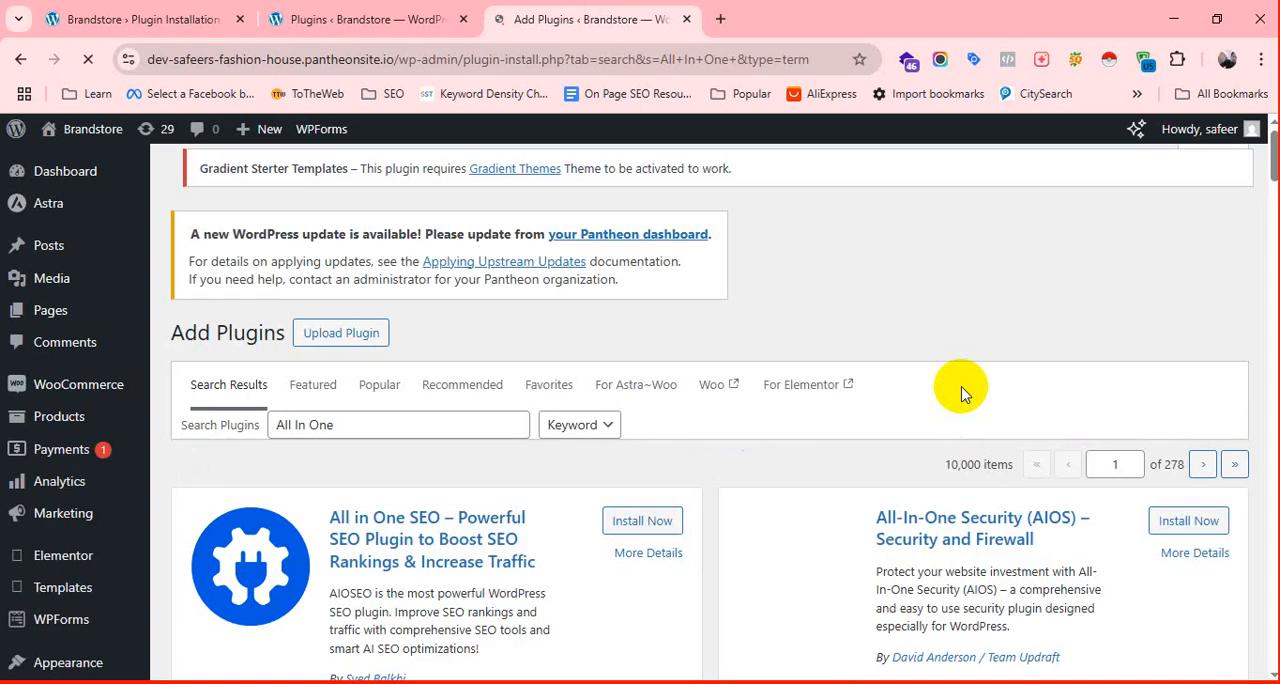
scroll(900, 394, down, 2)
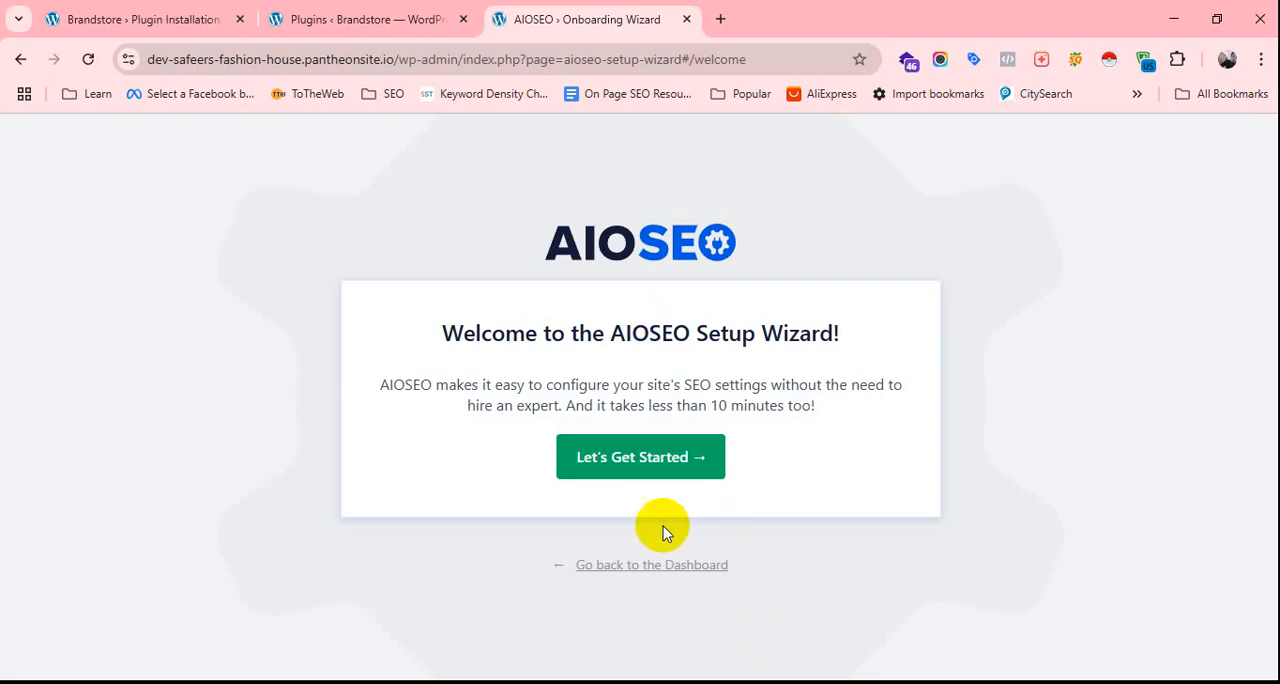
Start the AIOSEO setup wizard, continue without selecting a plugin to import, and save the Blog category with the prefilled home page details.
click(665, 461)
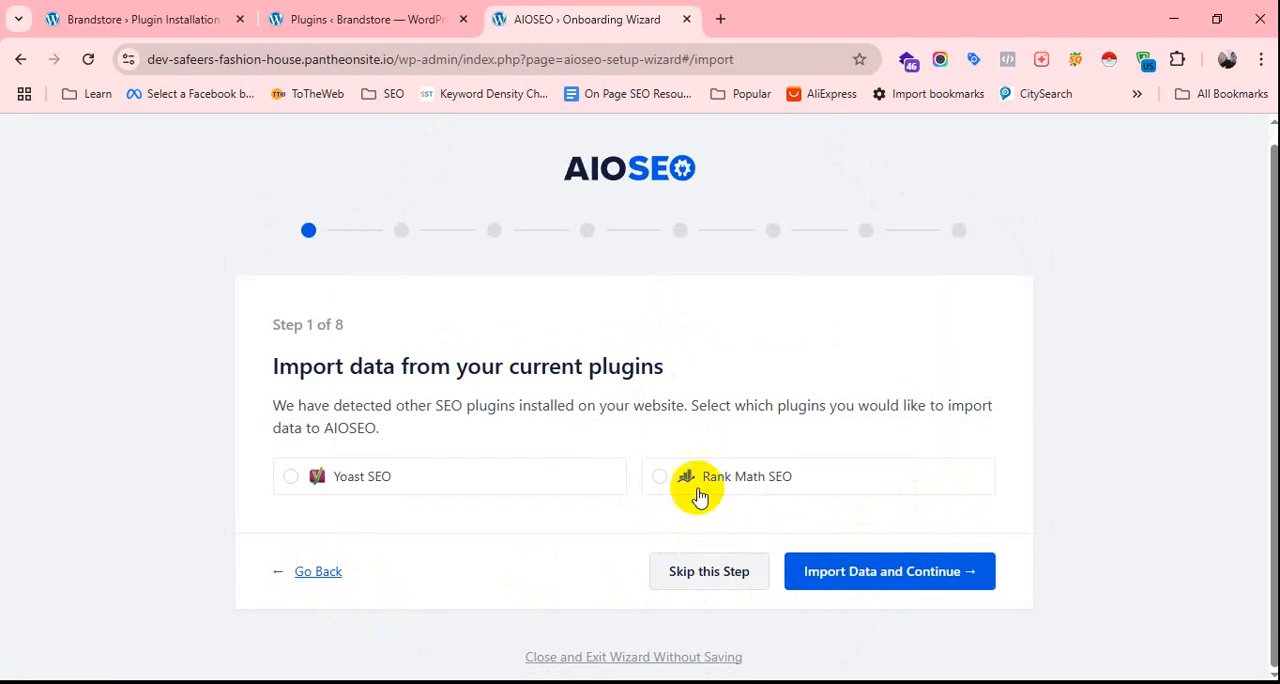
click(875, 573)
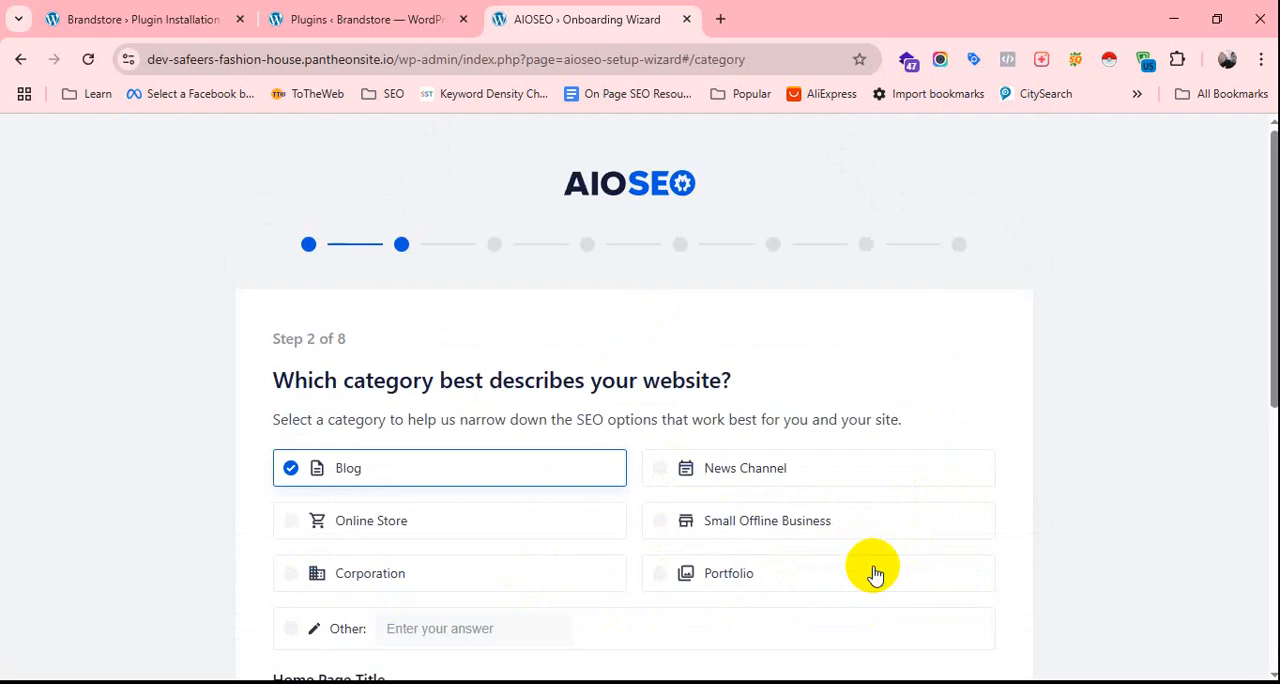
scroll(810, 515, down, 4)
scroll(810, 515, down, 2)
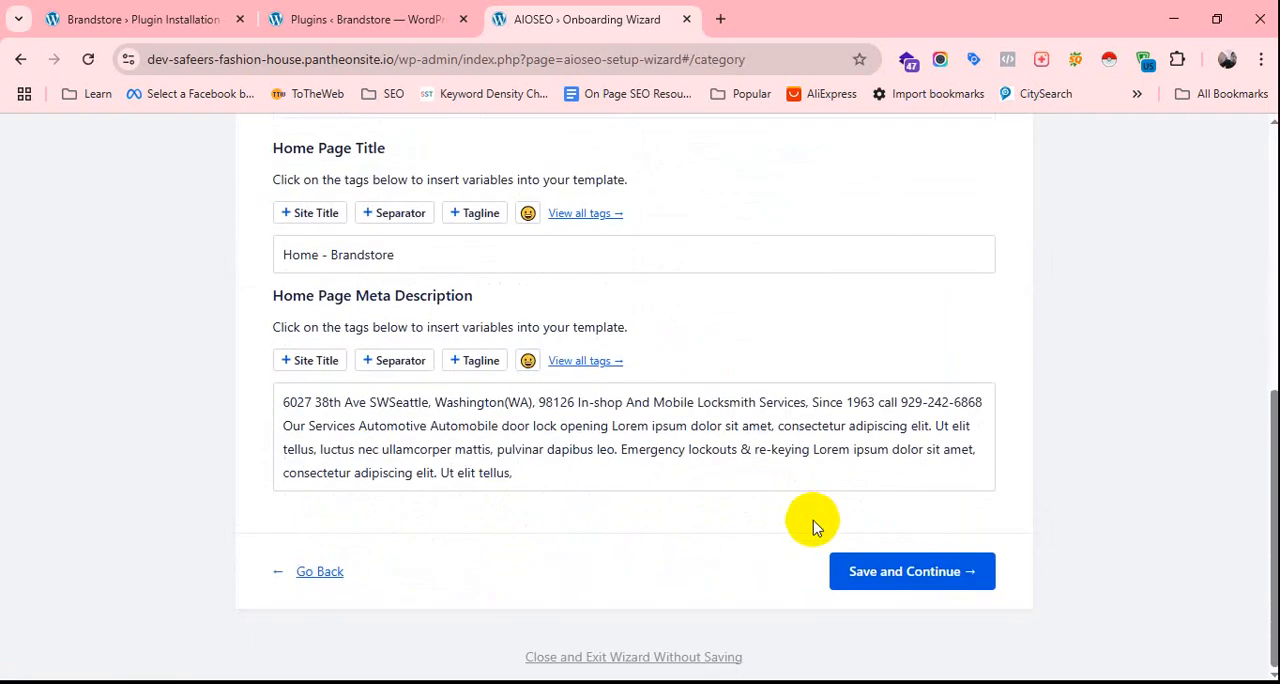
click(886, 578)
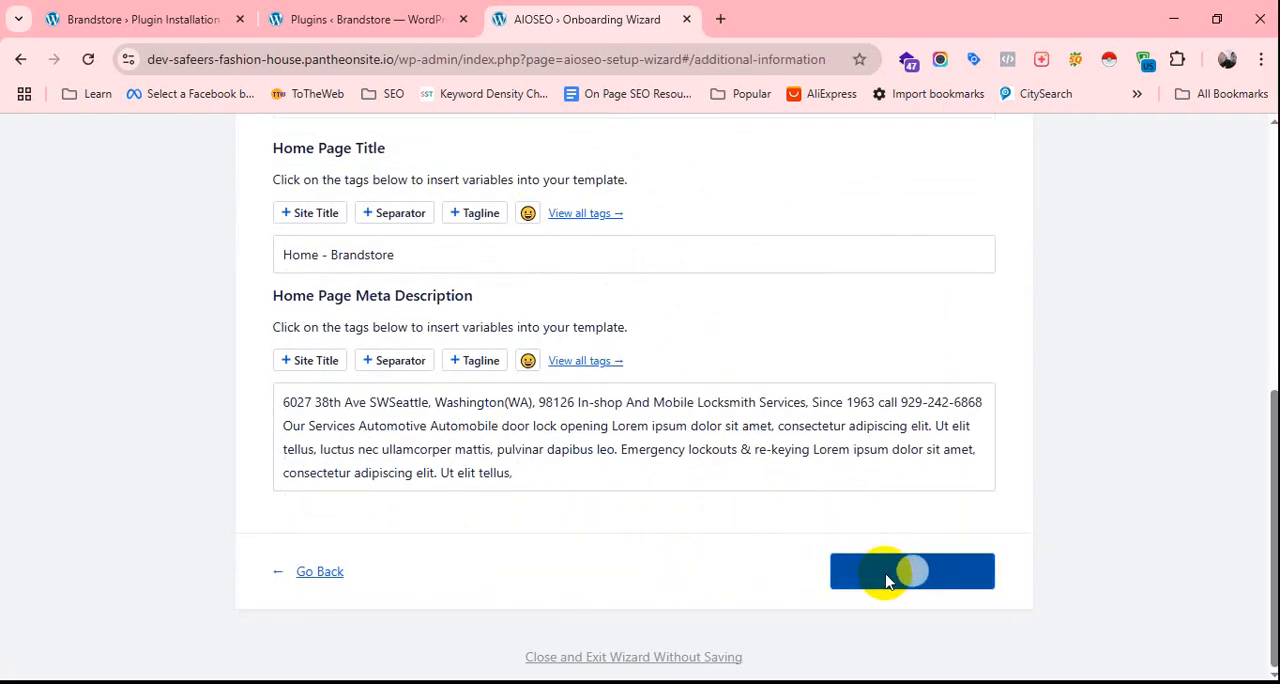
Save the wizard's additional information with the social profile URLs left blank and accept the preselected SEO features.
scroll(840, 470, down, 10)
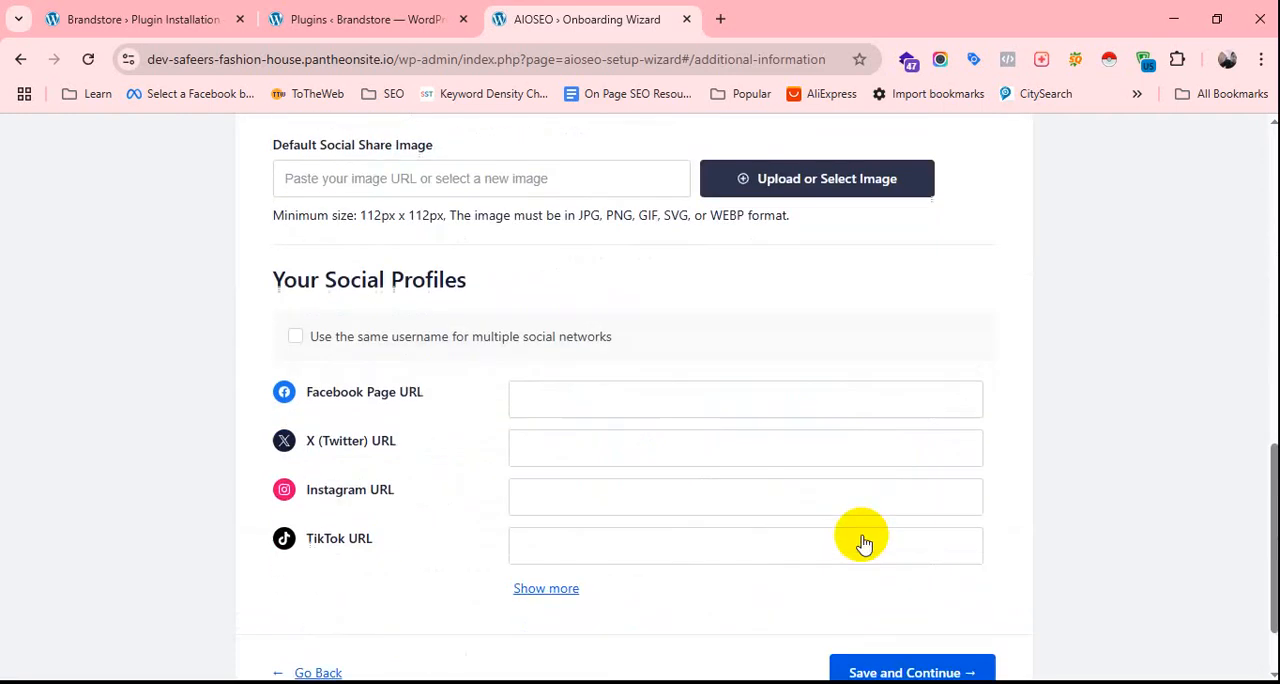
scroll(862, 543, down, 1)
click(894, 580)
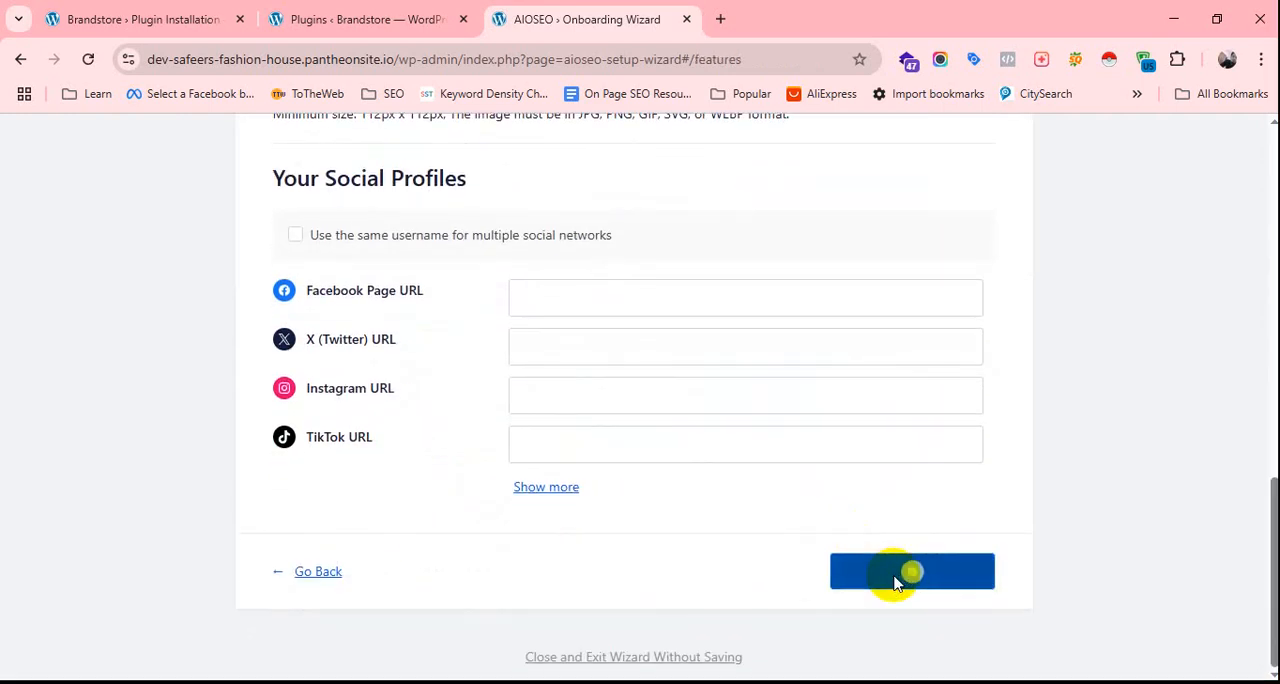
scroll(894, 581, down, 15)
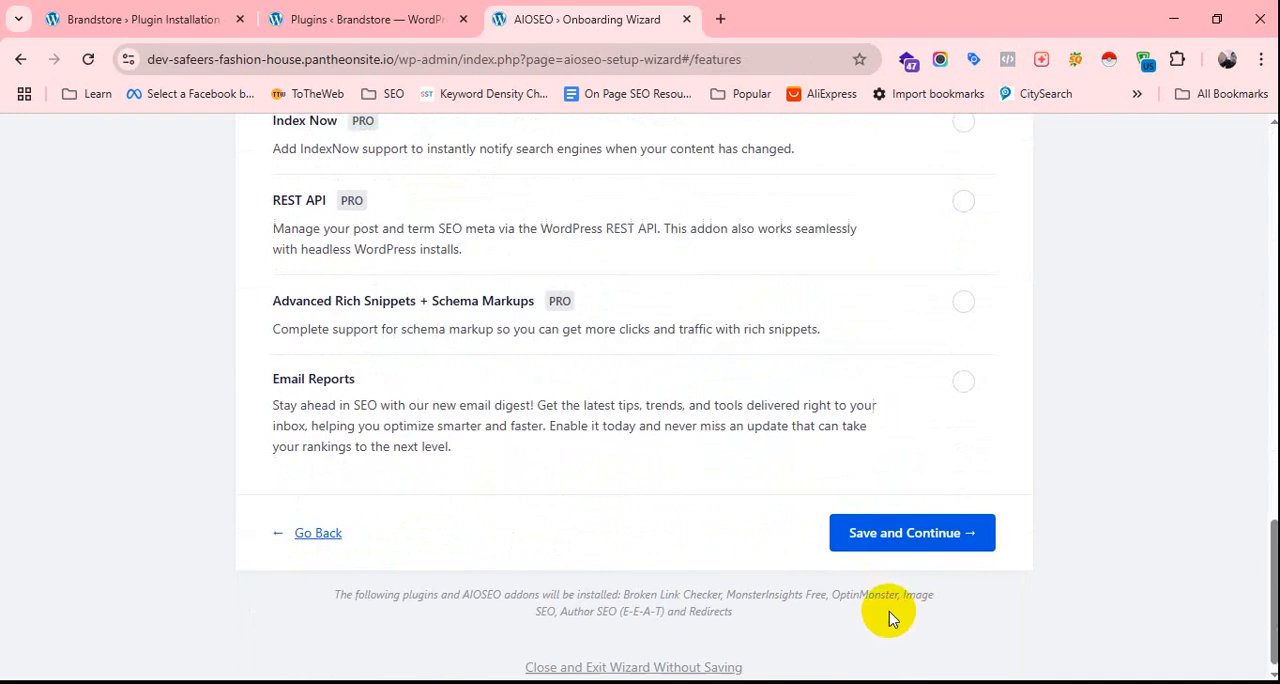
click(895, 517)
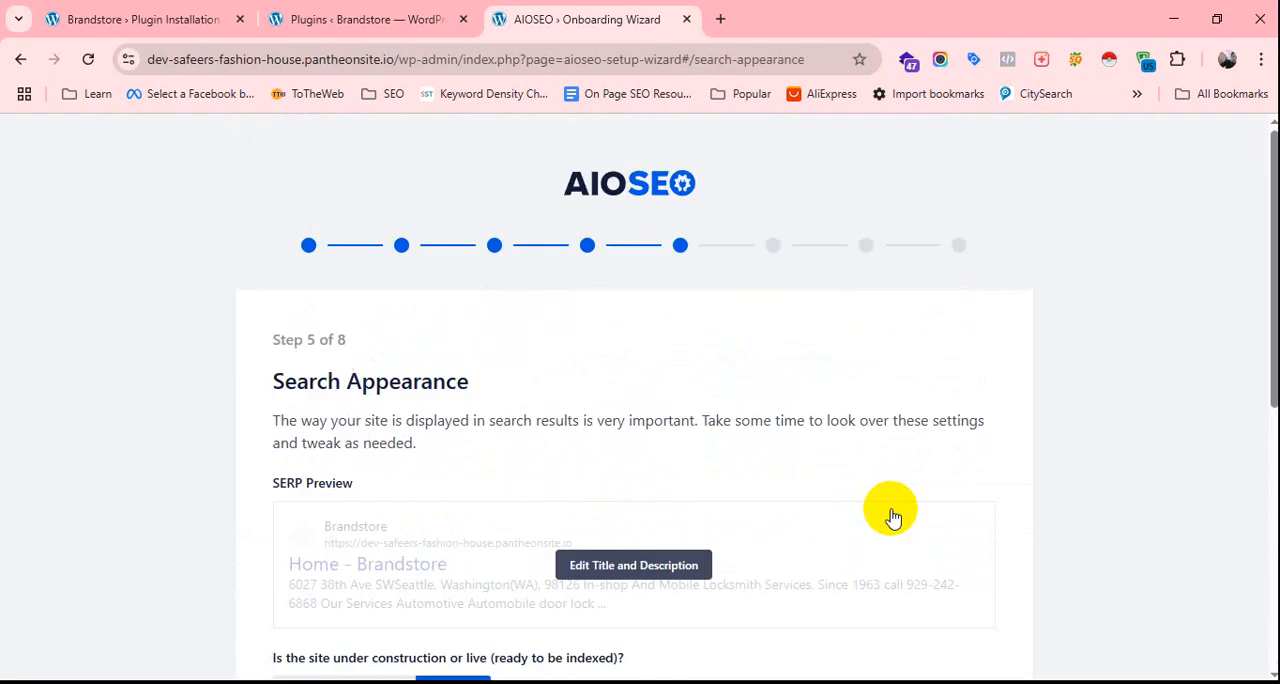
Save the default Search Appearance settings and submit the Site Analyzer and Smart Recommendations step with the prefilled email address.
scroll(886, 510, down, 5)
click(905, 571)
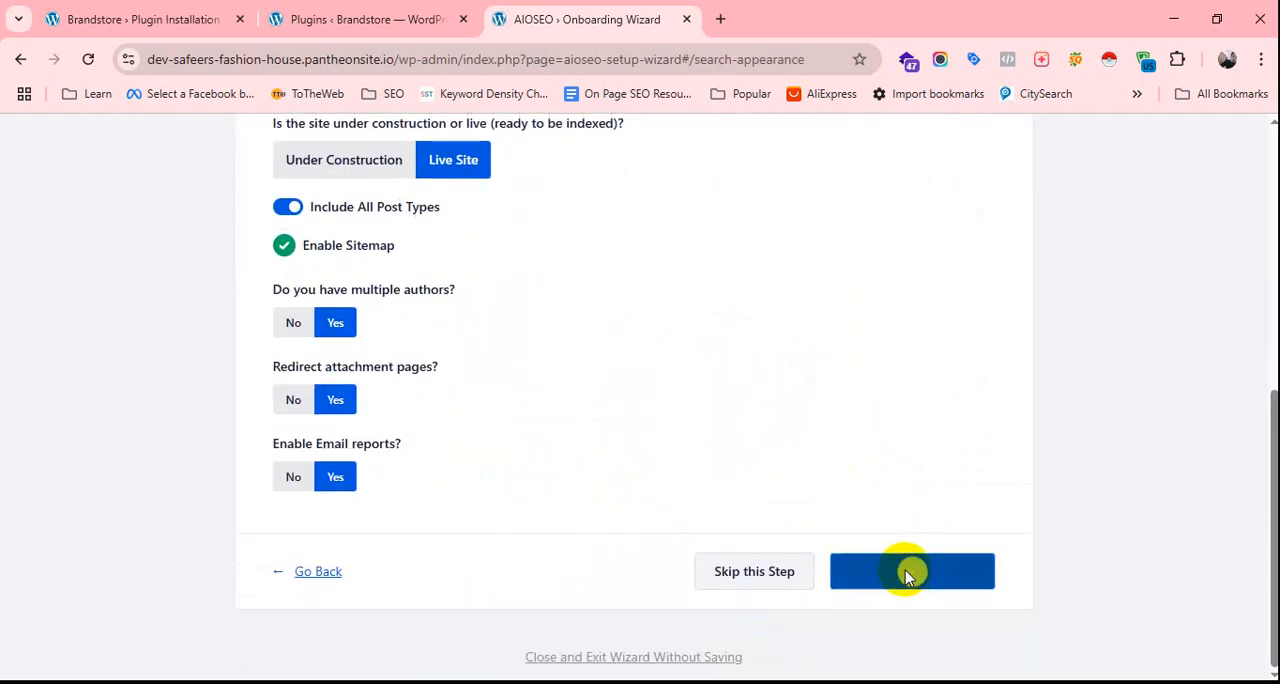
scroll(903, 487, down, 2)
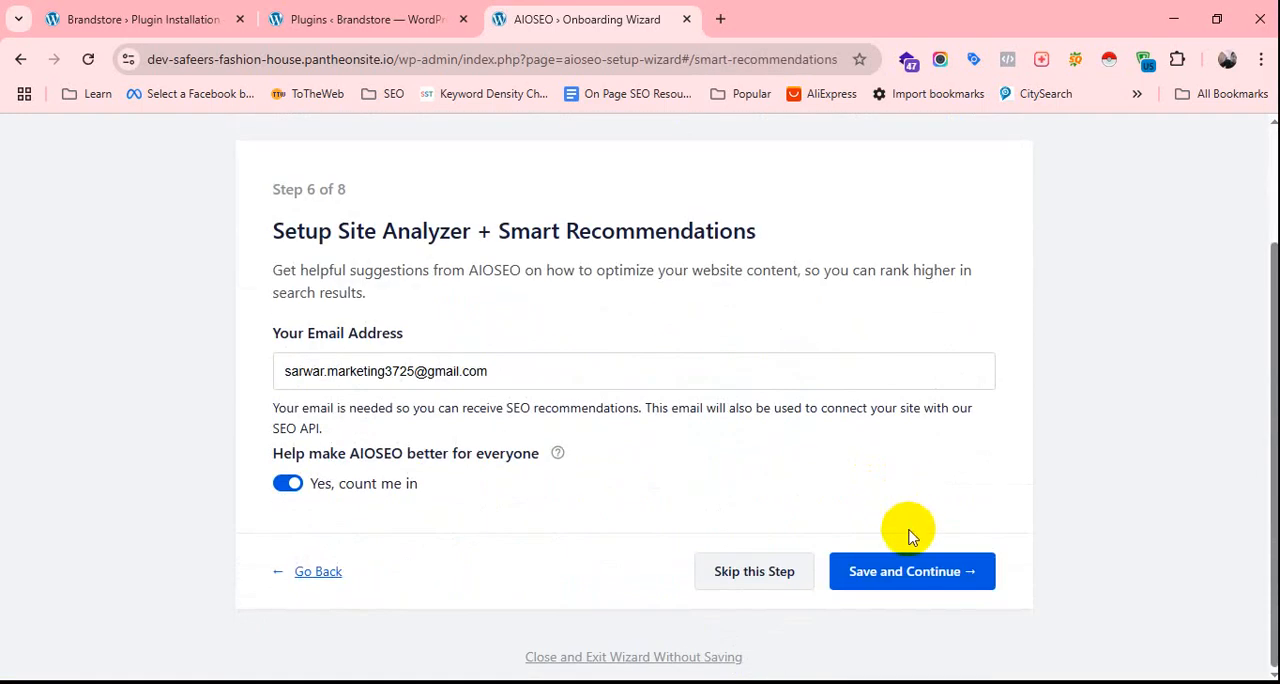
click(914, 571)
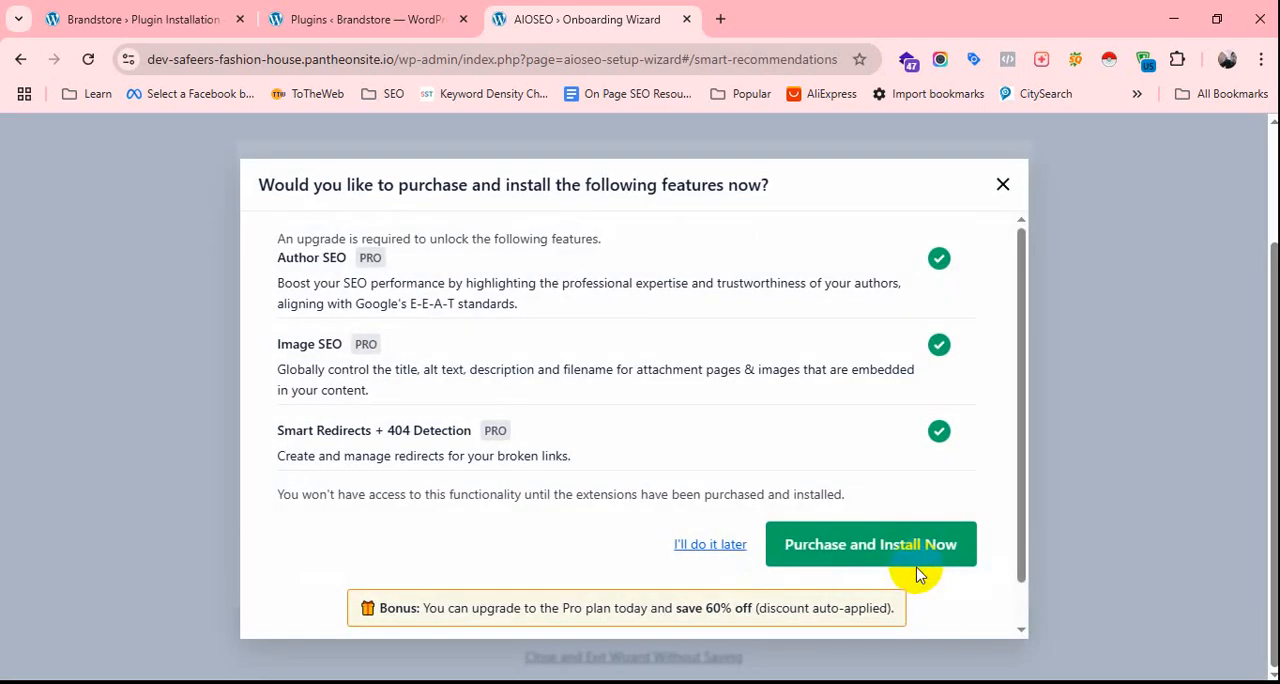
Review the offer to purchase the PRO features, postpone it, and look over the Google Search Console connection step.
scroll(948, 478, down, 1)
scroll(880, 491, up, 1)
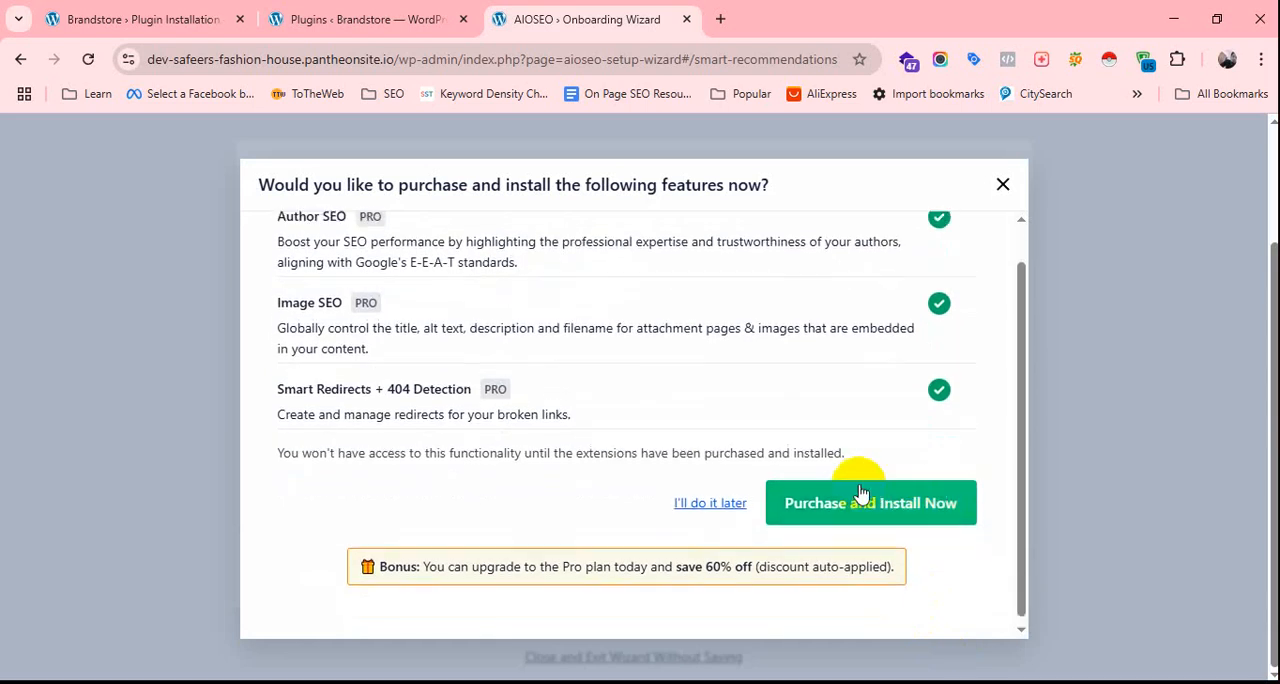
scroll(760, 430, down, 1)
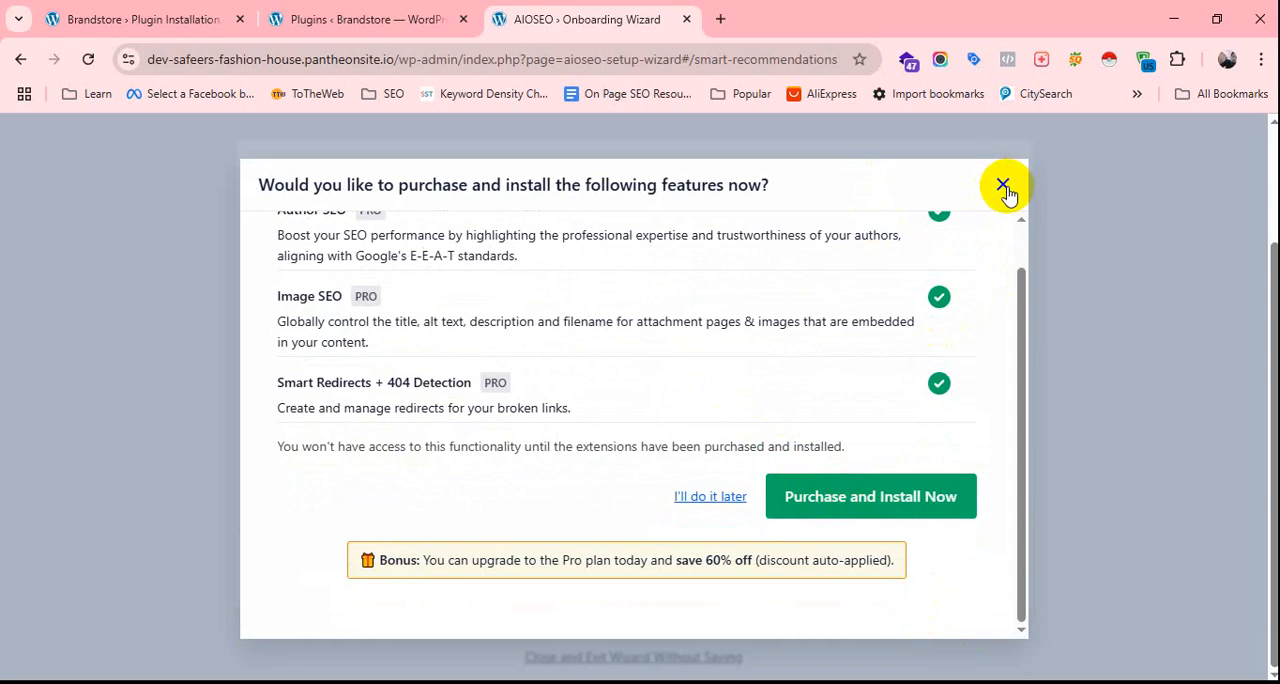
scroll(829, 462, up, 1)
click(737, 548)
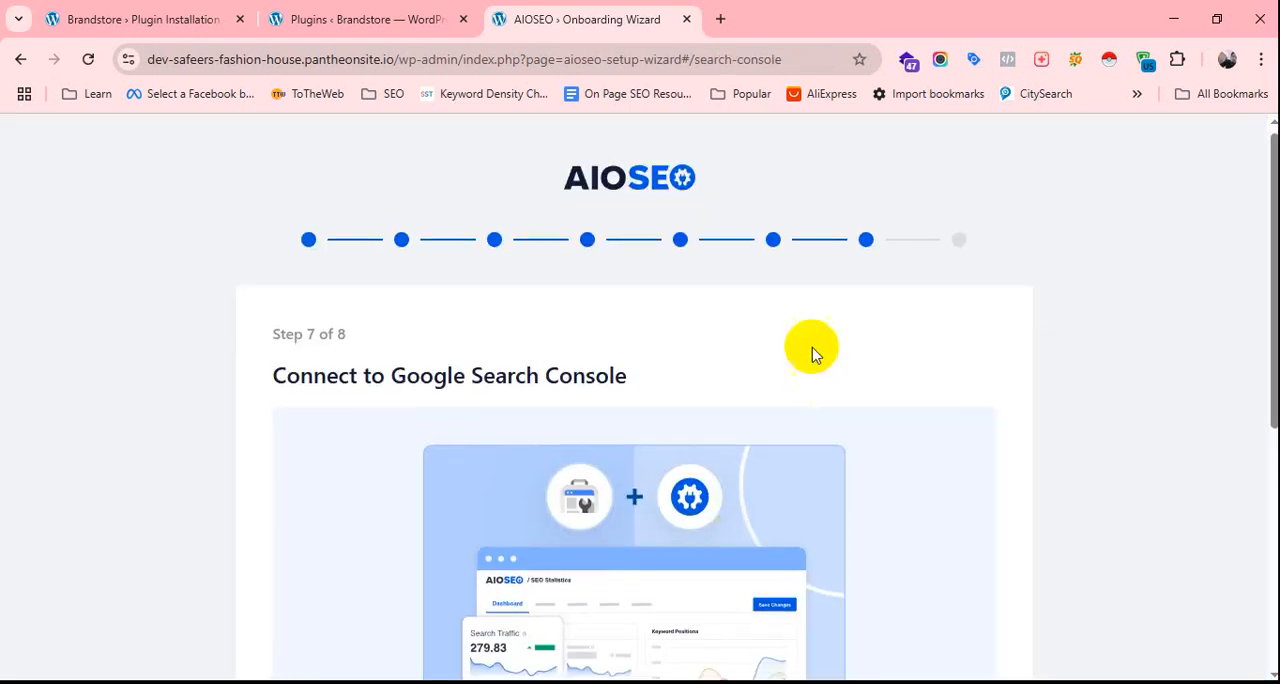
scroll(820, 380, down, 5)
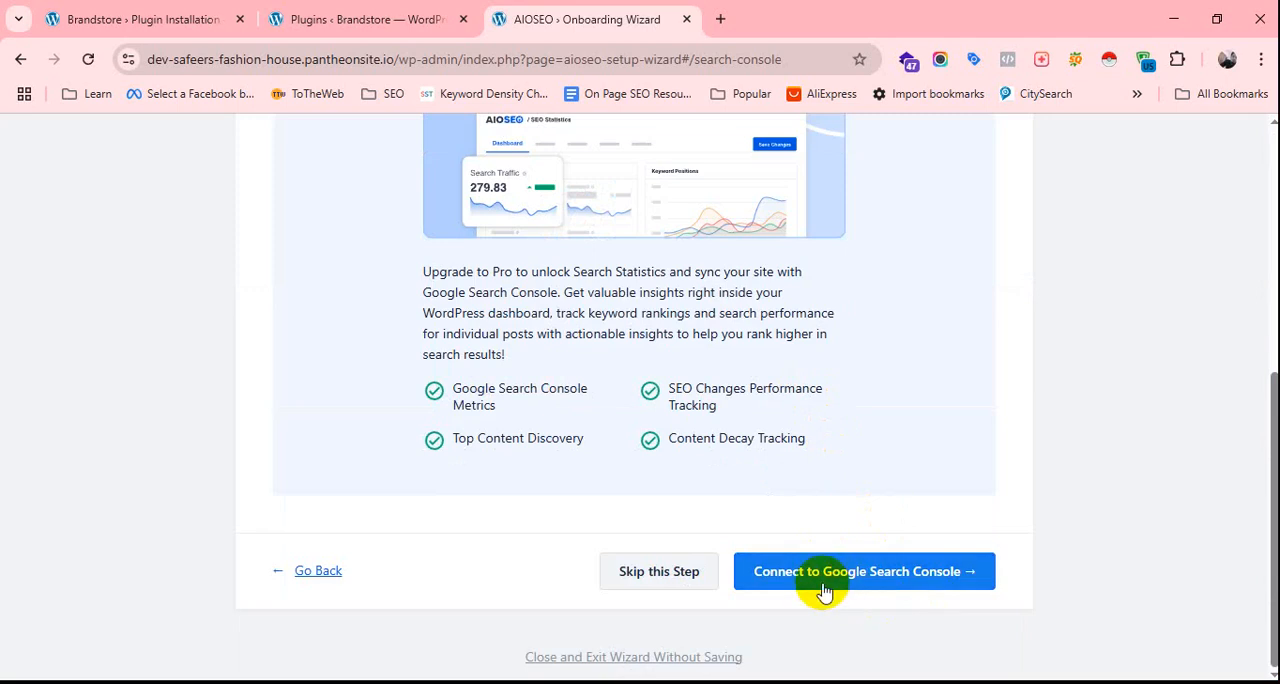
scroll(880, 570, up, 5)
Return to the installed plugins page, leaving the setup wizard open, and reload it.
click(366, 17)
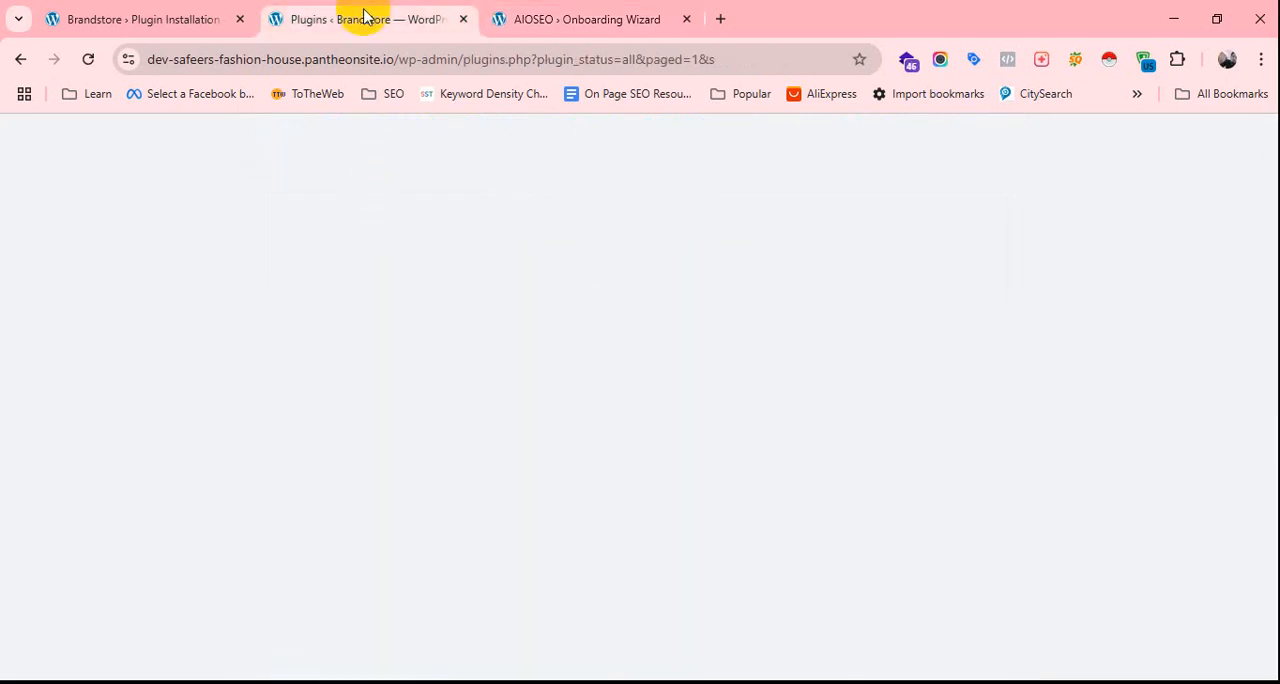
scroll(418, 318, up, 5)
scroll(418, 318, up, 5)
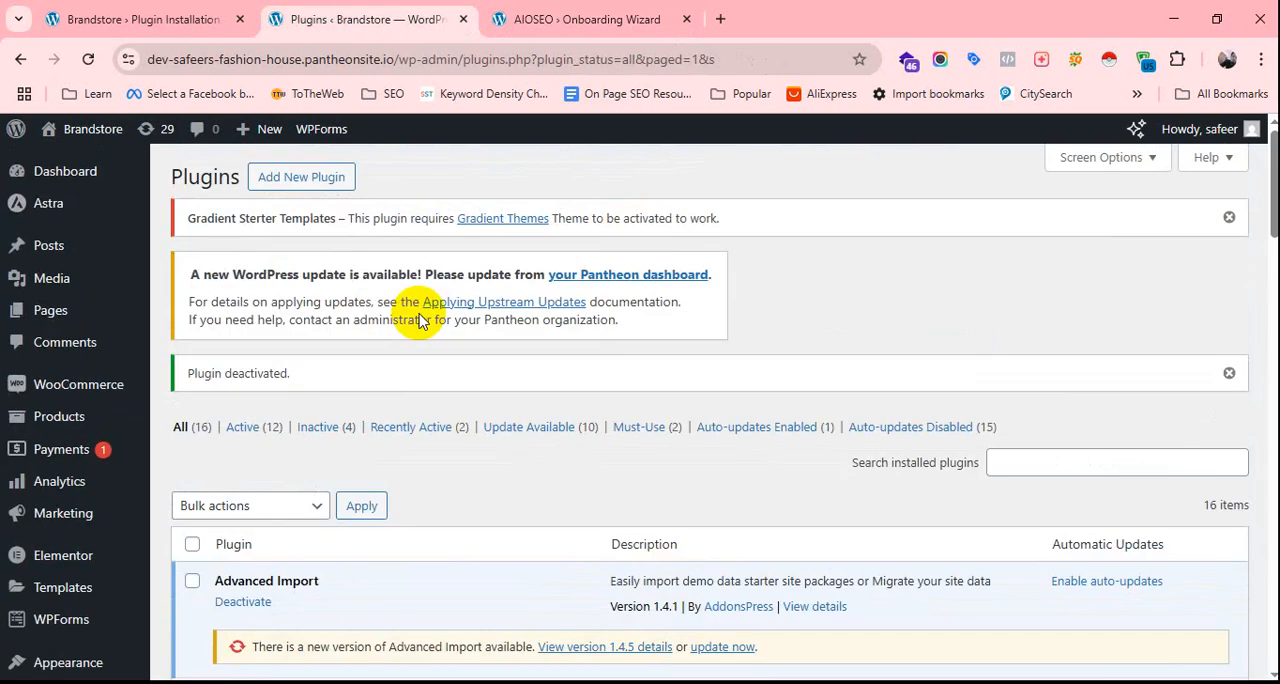
click(133, 18)
click(314, 16)
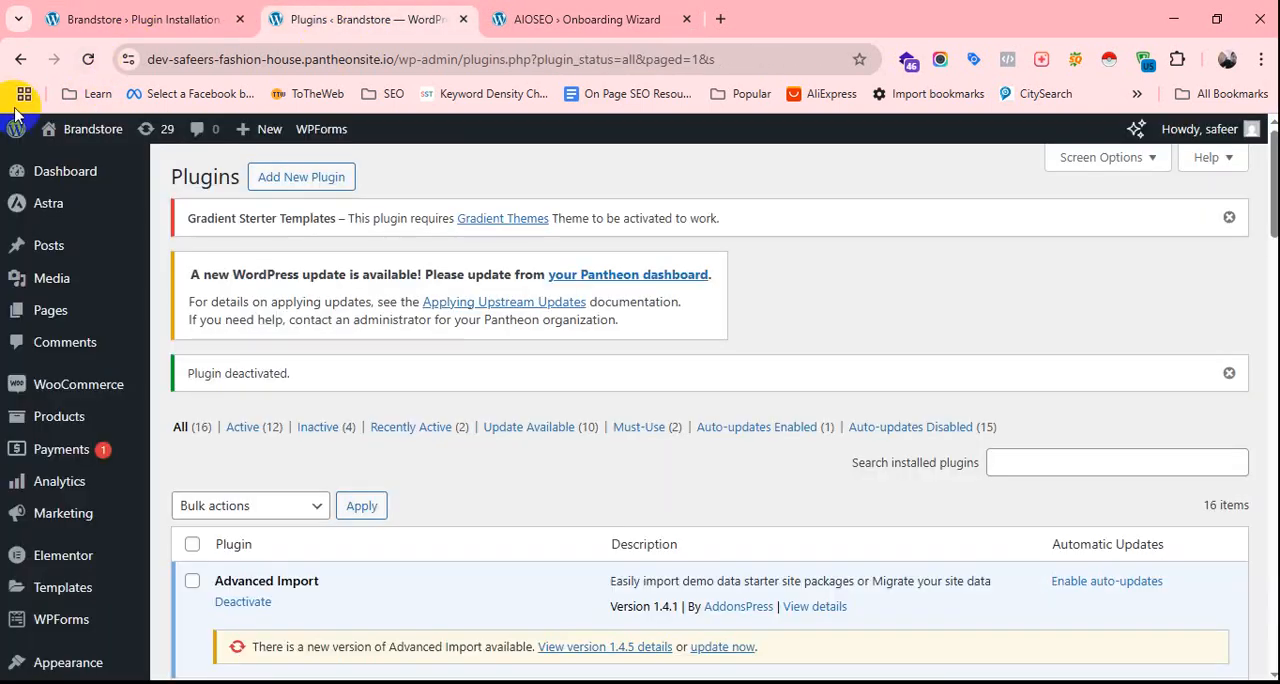
click(88, 59)
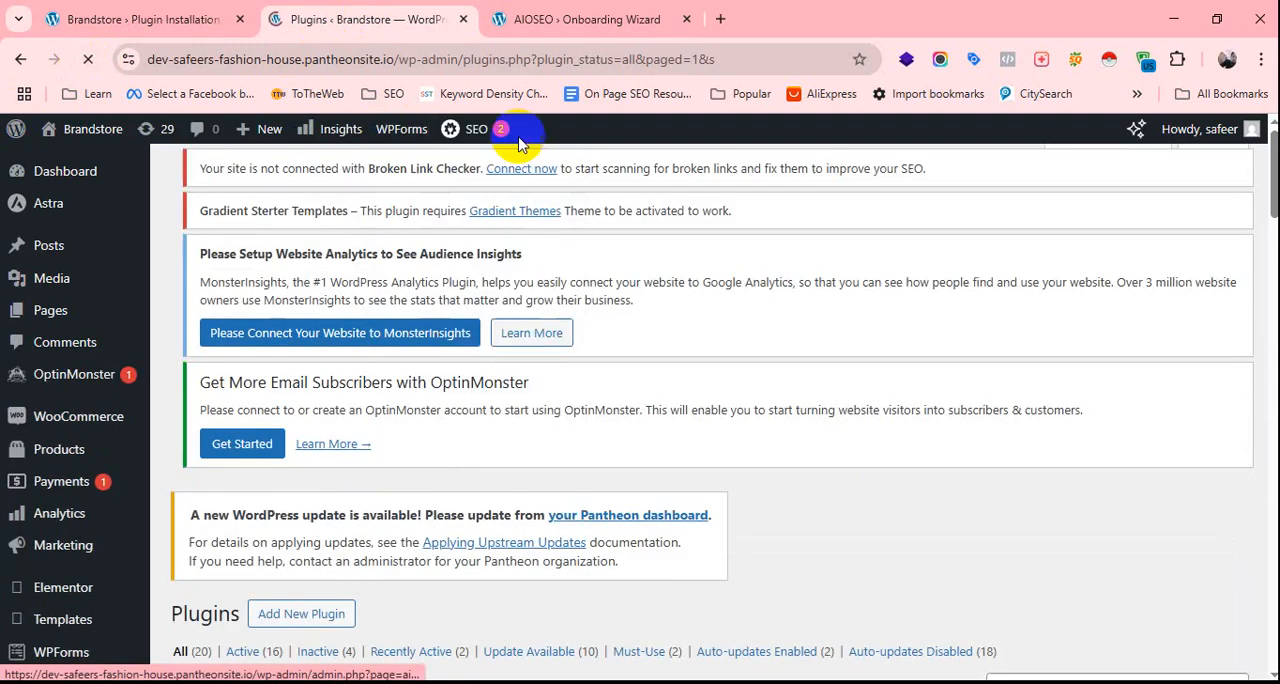
Open the list of all posts in the site admin.
mouse_move(490, 130)
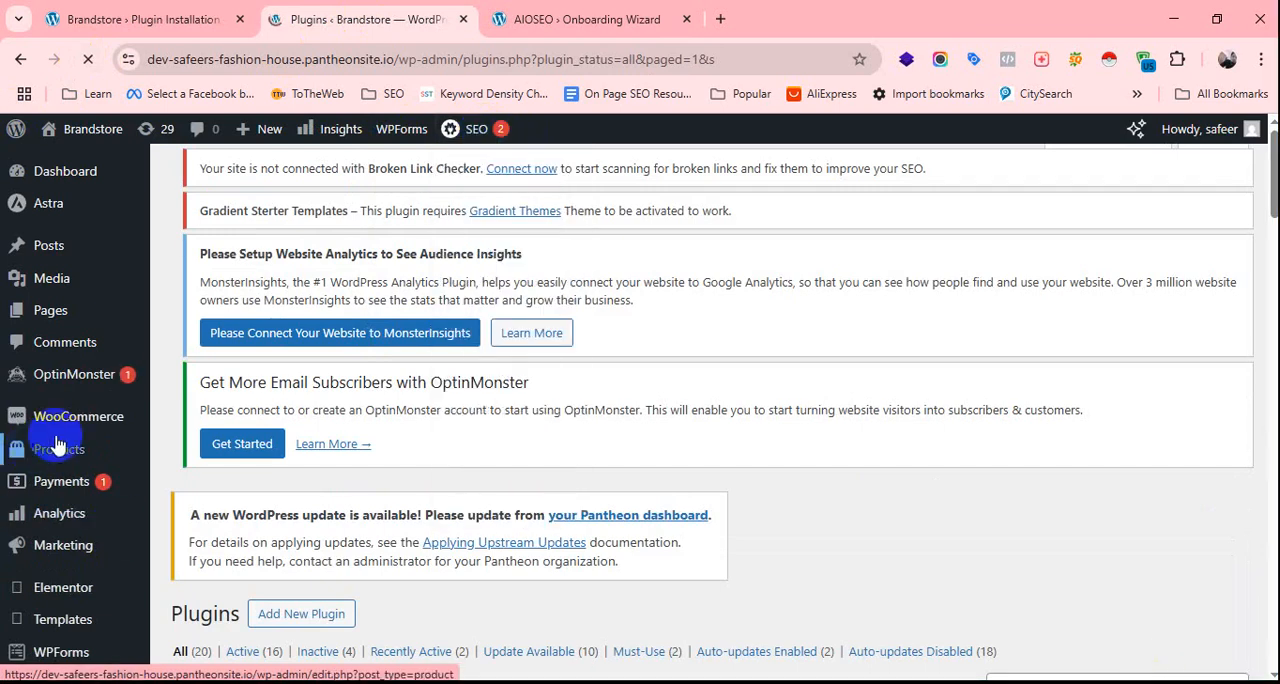
scroll(62, 435, down, 1)
scroll(63, 427, up, 1)
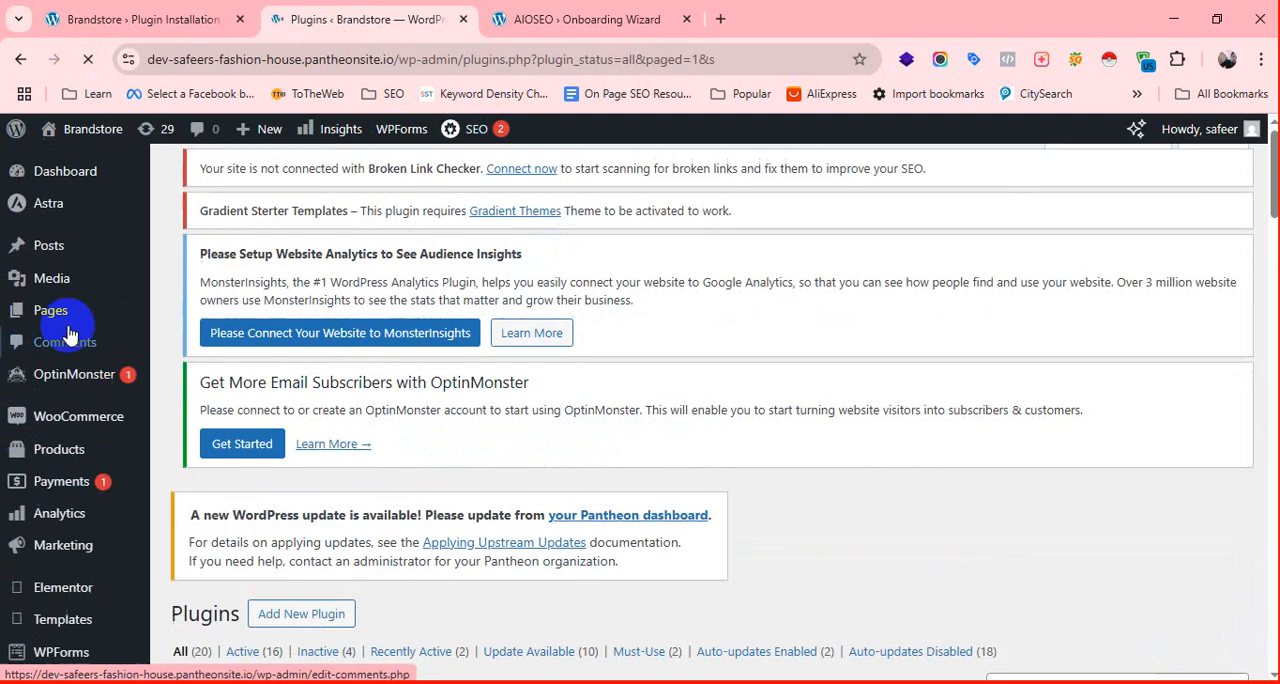
mouse_move(60, 250)
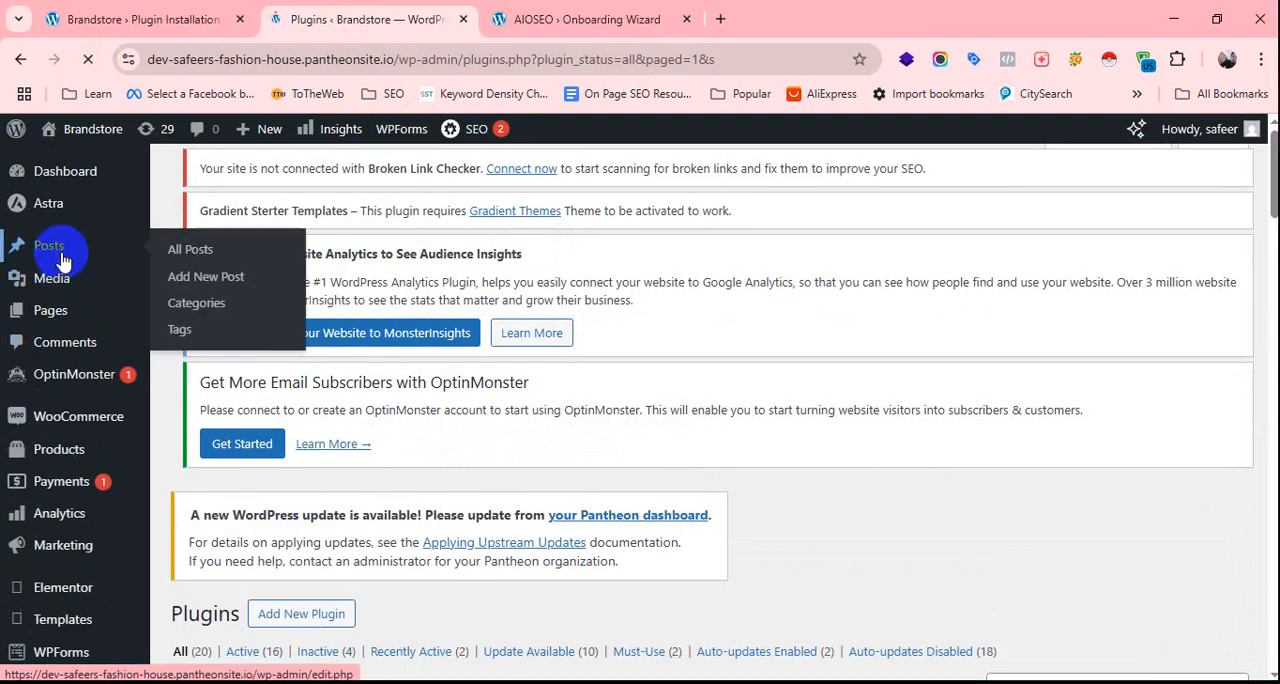
click(208, 252)
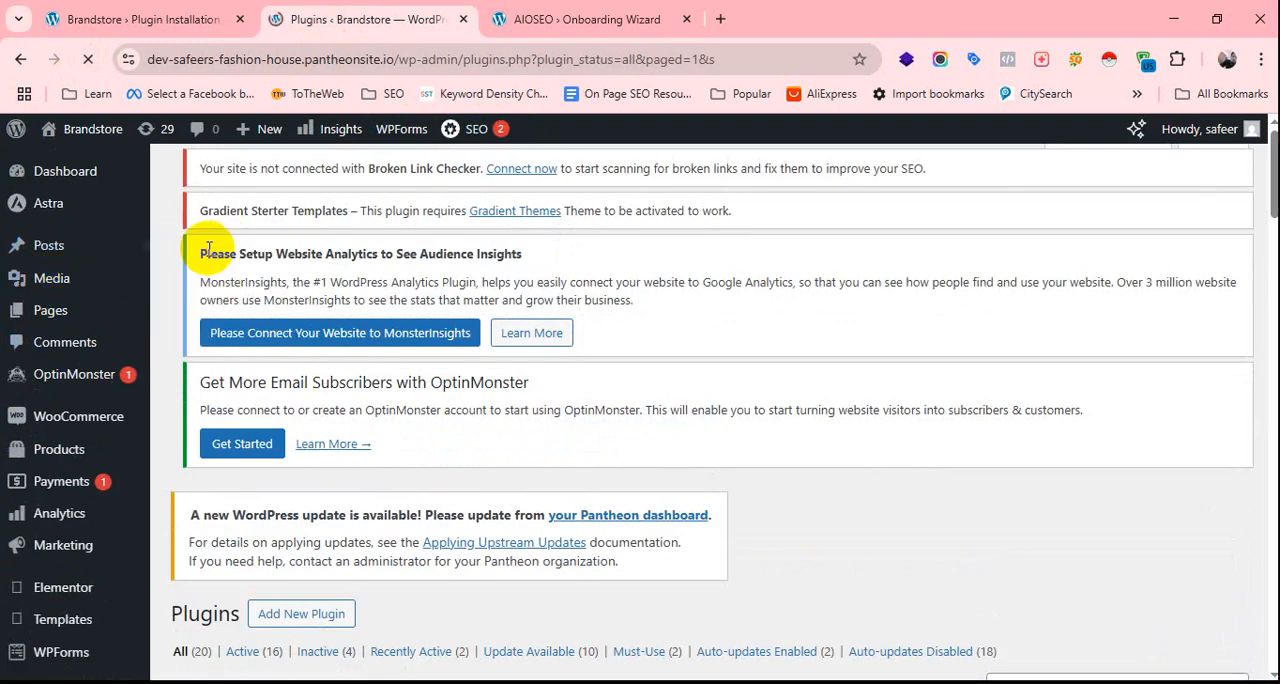
mouse_move(57, 248)
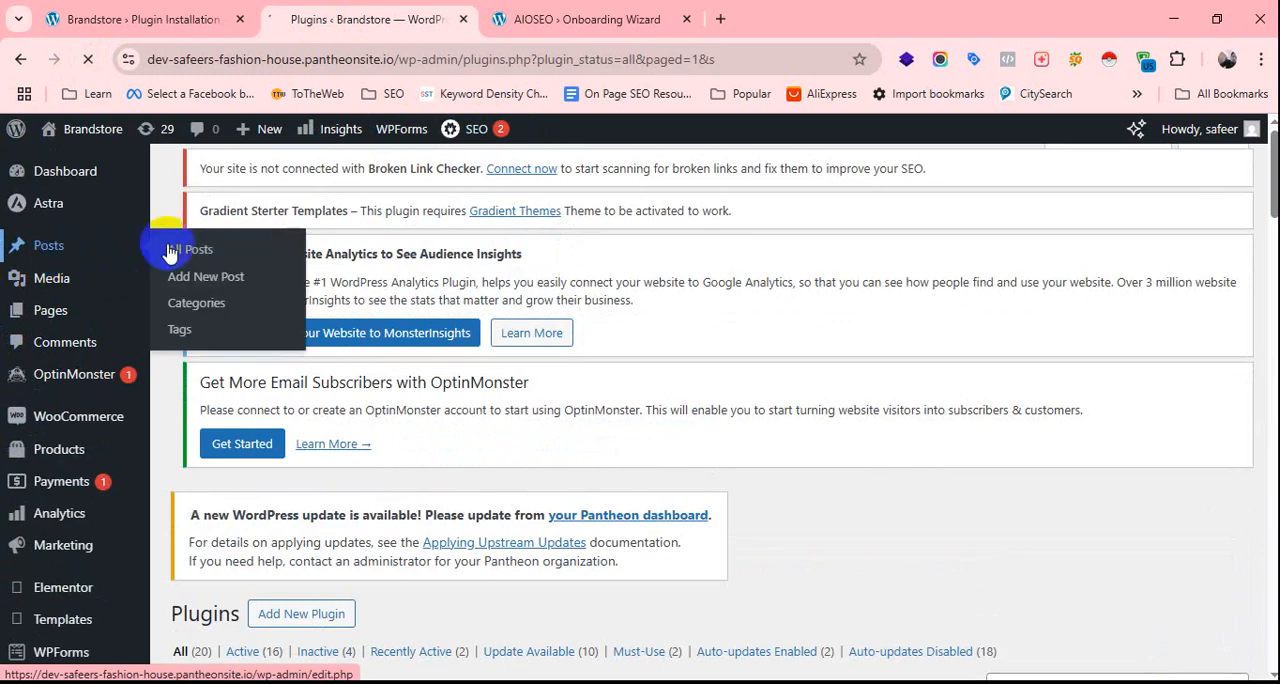
click(172, 250)
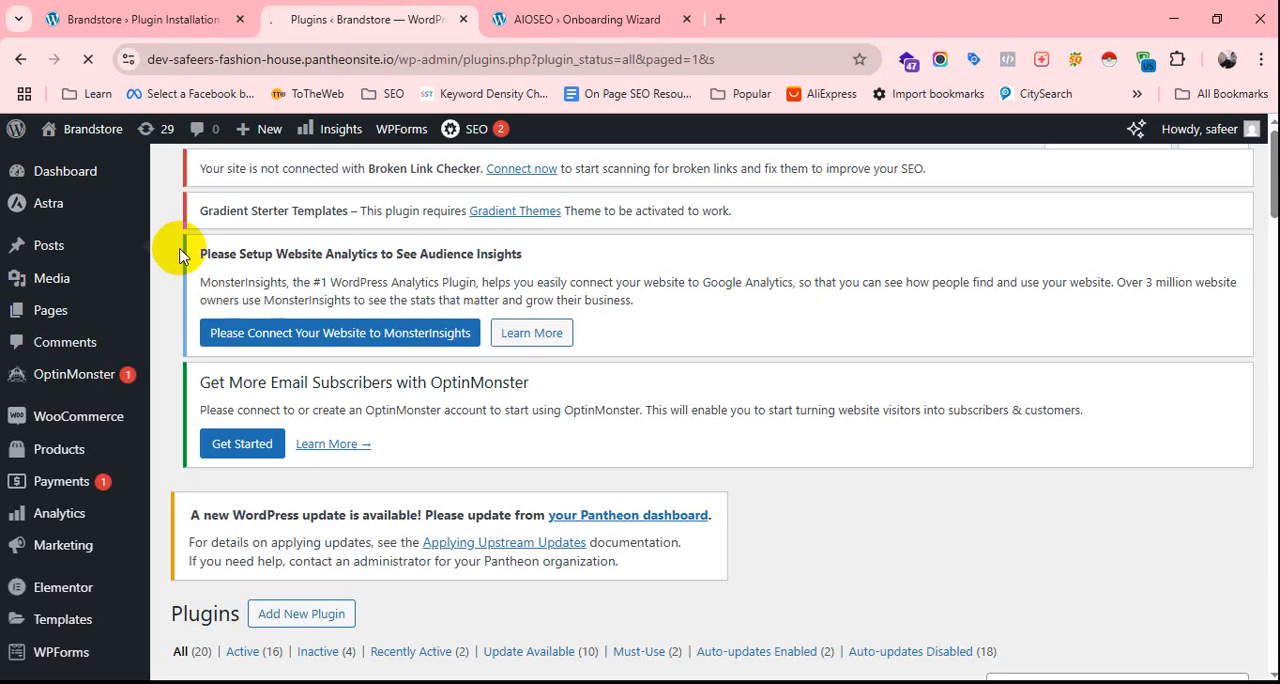
scroll(383, 448, down, 5)
scroll(385, 422, up, 5)
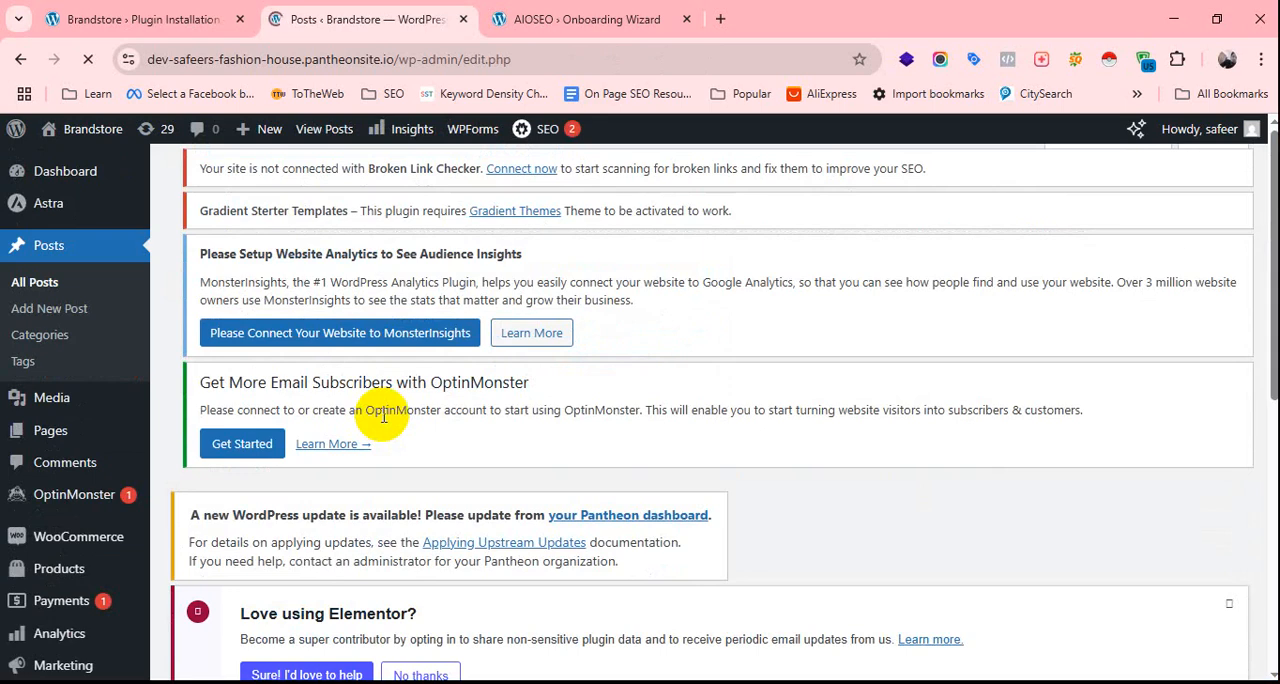
Open the post "Common Misconceptions About Locksmith Services (And the Truth Behind Them)" for editing.
scroll(480, 470, down, 3)
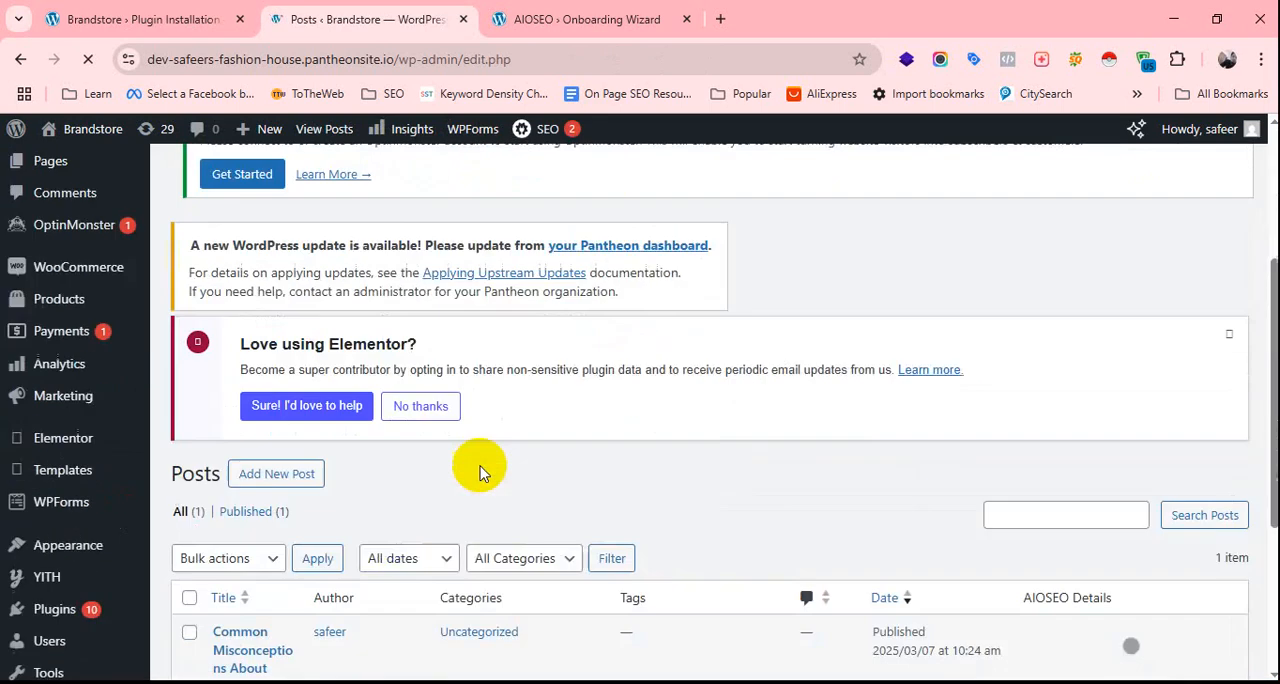
scroll(480, 470, down, 3)
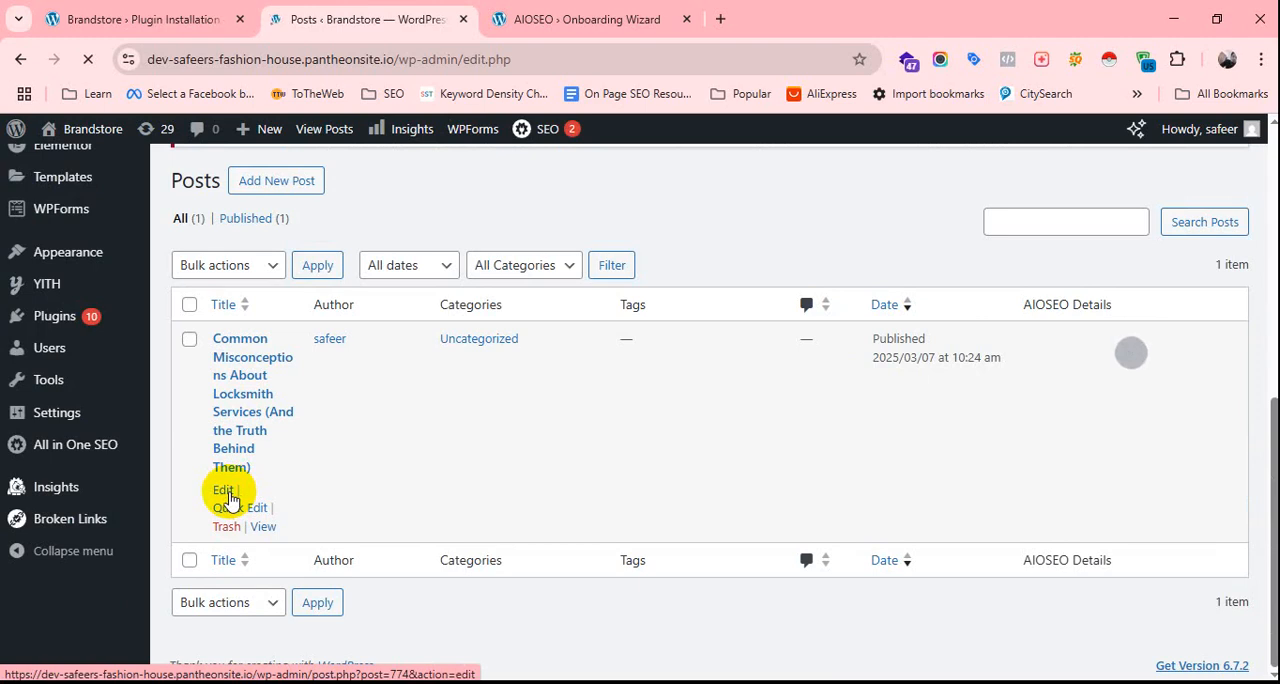
click(224, 490)
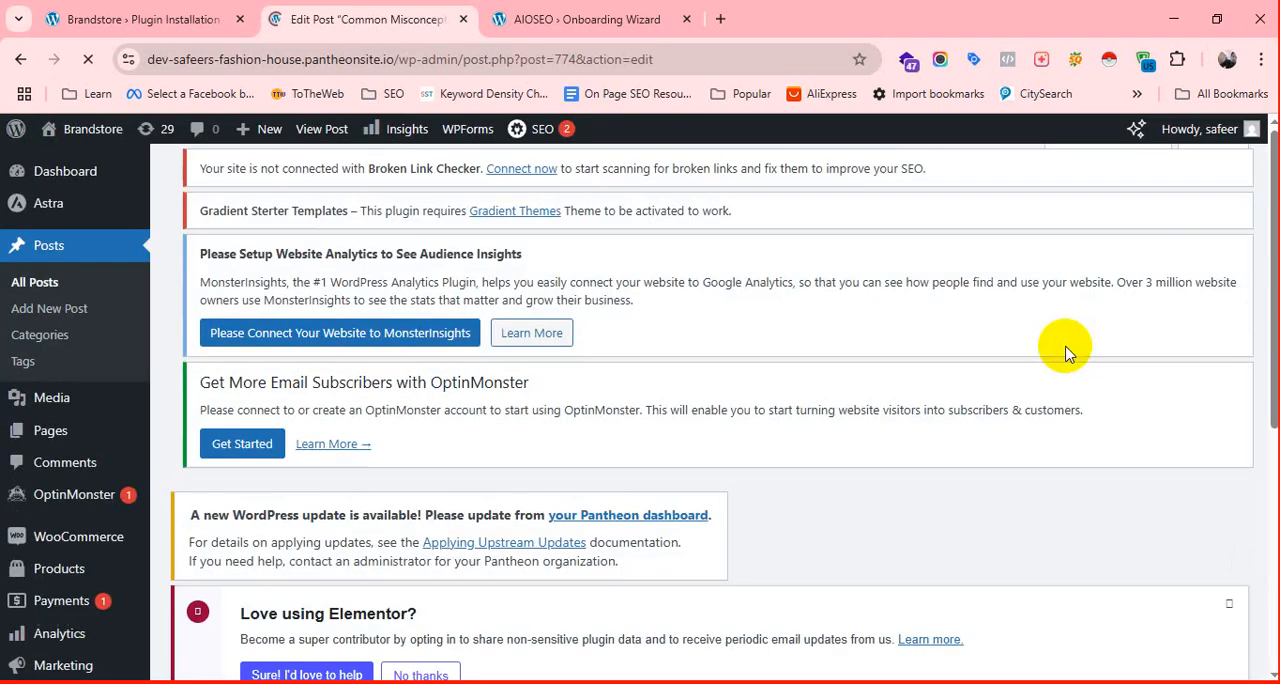
Look over the post's title, content and AIOSEO boxes on the edit page while it loads.
scroll(471, 400, down, 6)
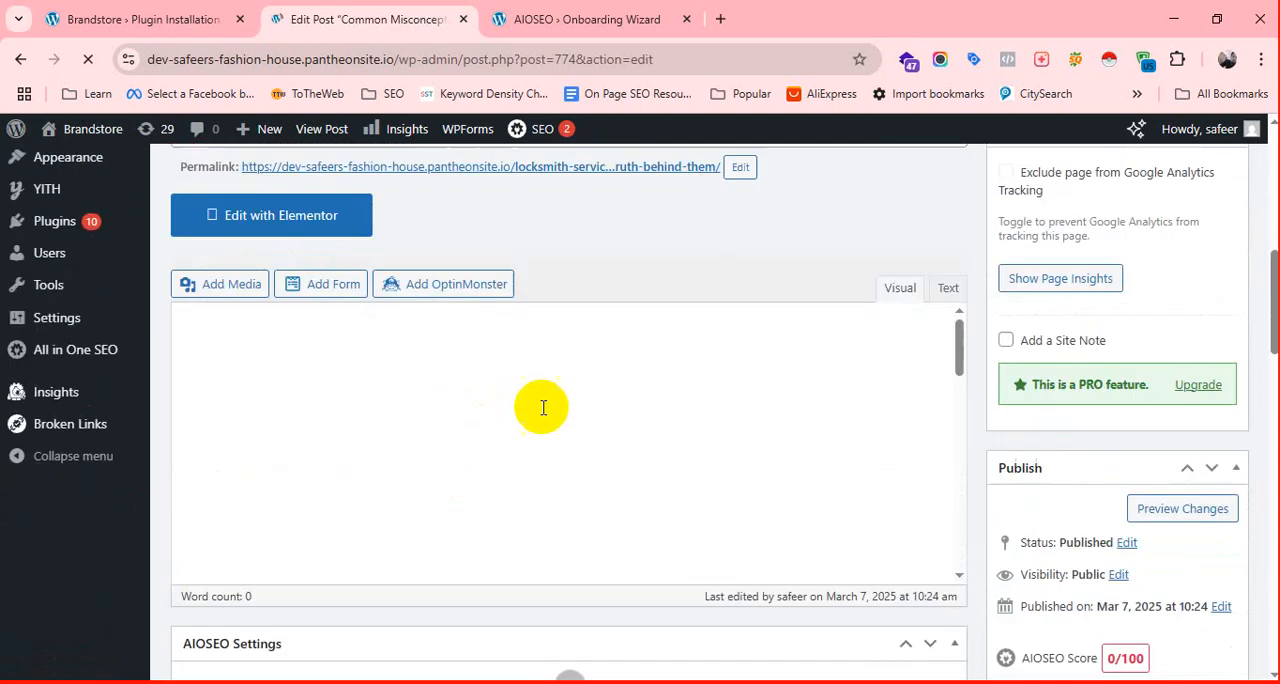
scroll(590, 410, up, 1)
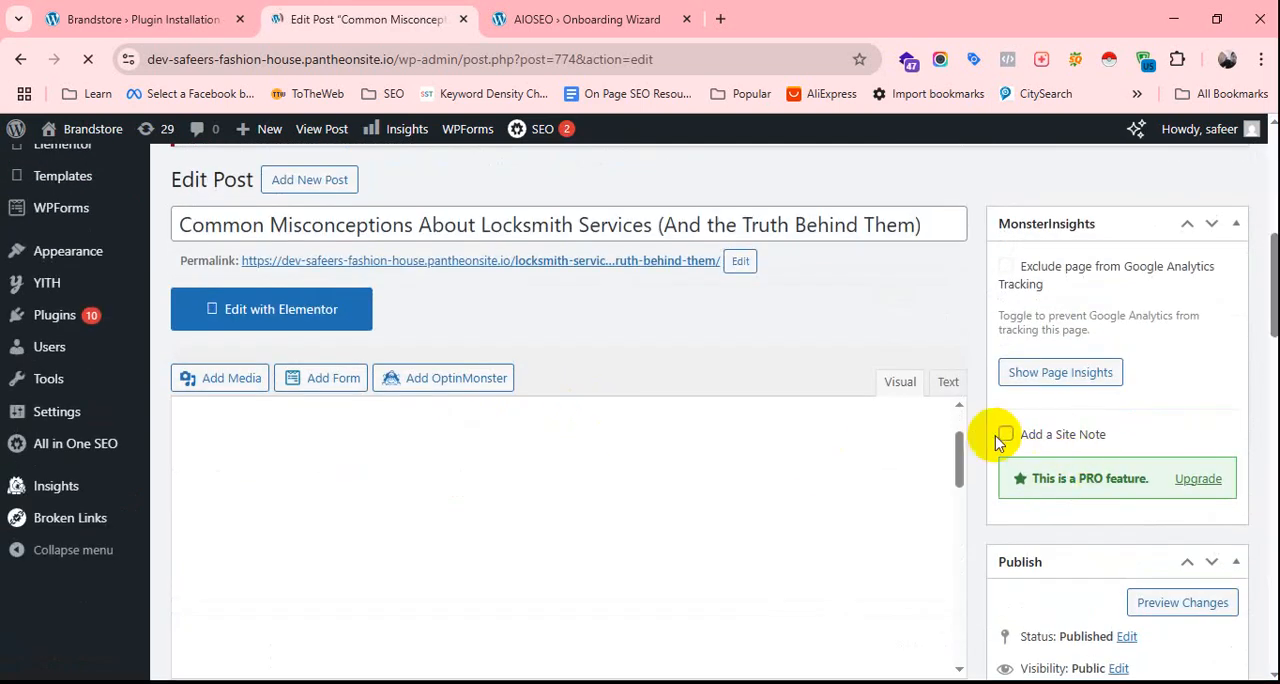
scroll(683, 456, down, 3)
scroll(752, 340, down, 10)
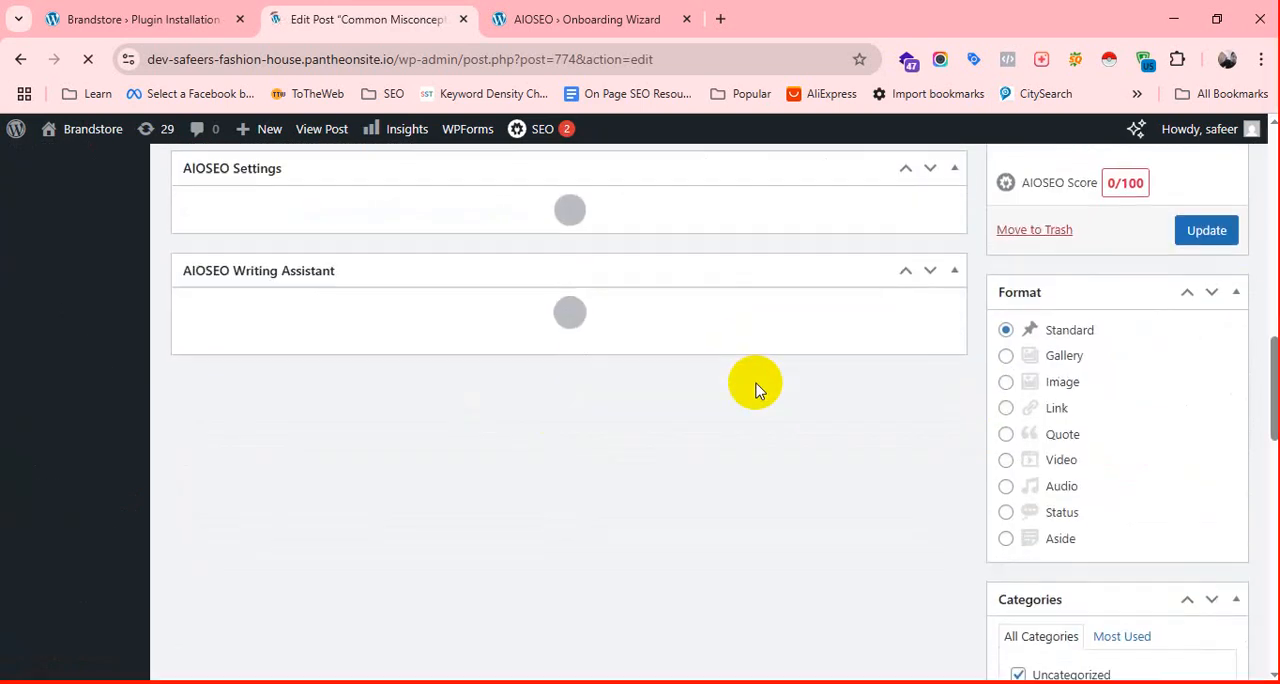
scroll(755, 395, up, 15)
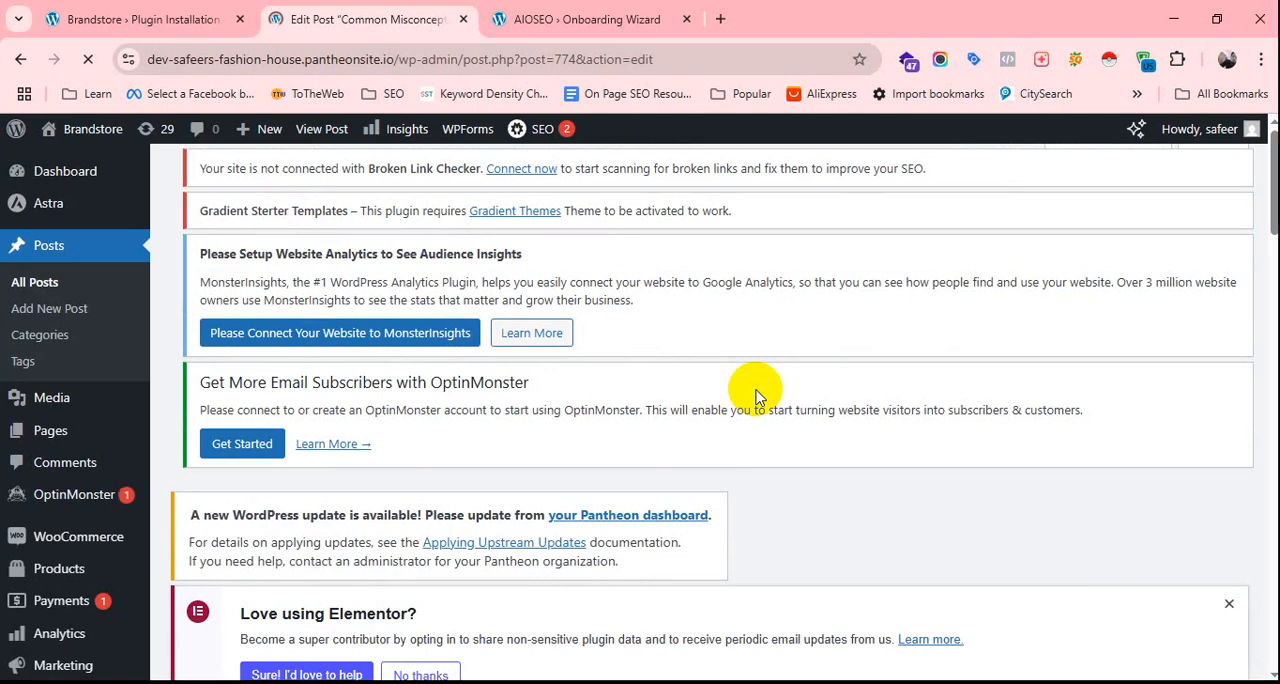
scroll(529, 420, down, 6)
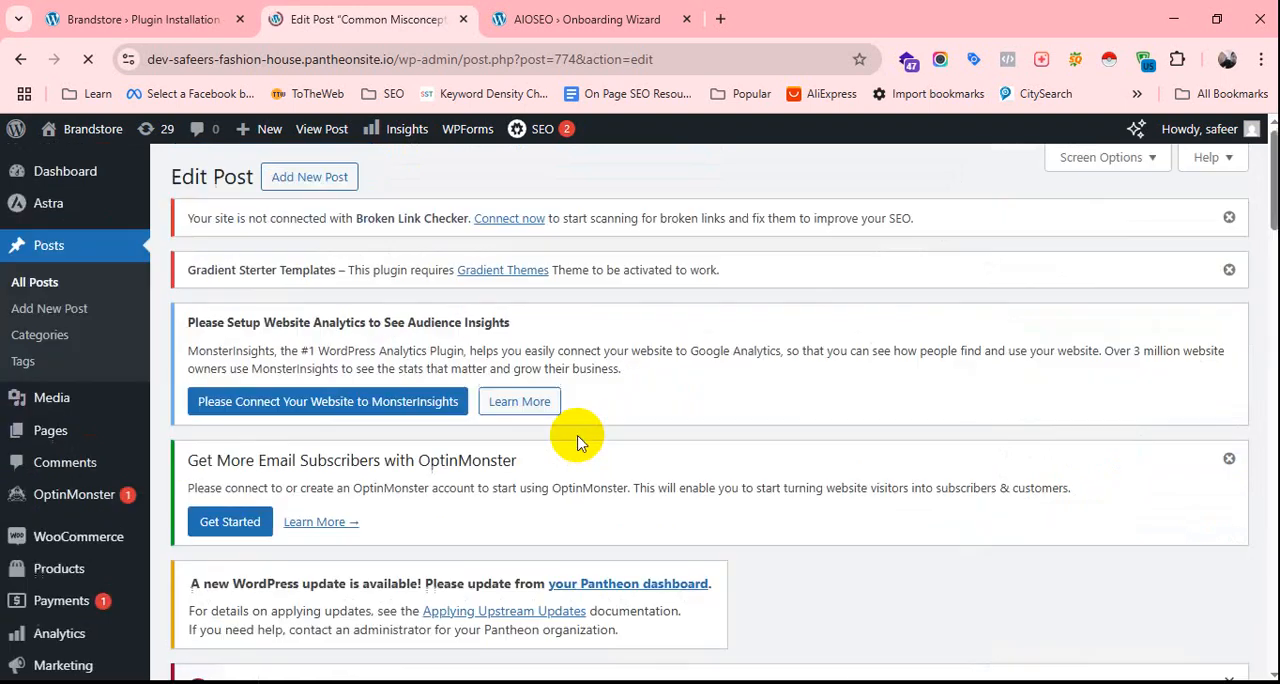
scroll(583, 383, down, 1)
scroll(583, 383, down, 10)
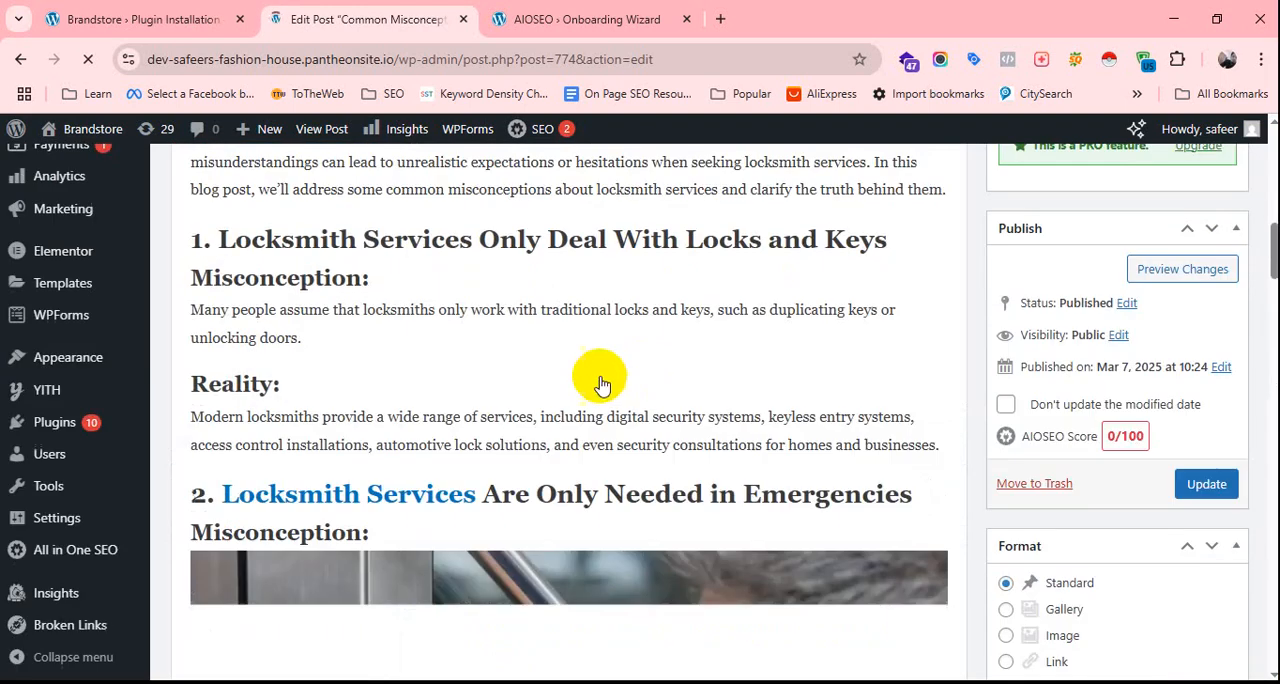
scroll(587, 466, up, 7)
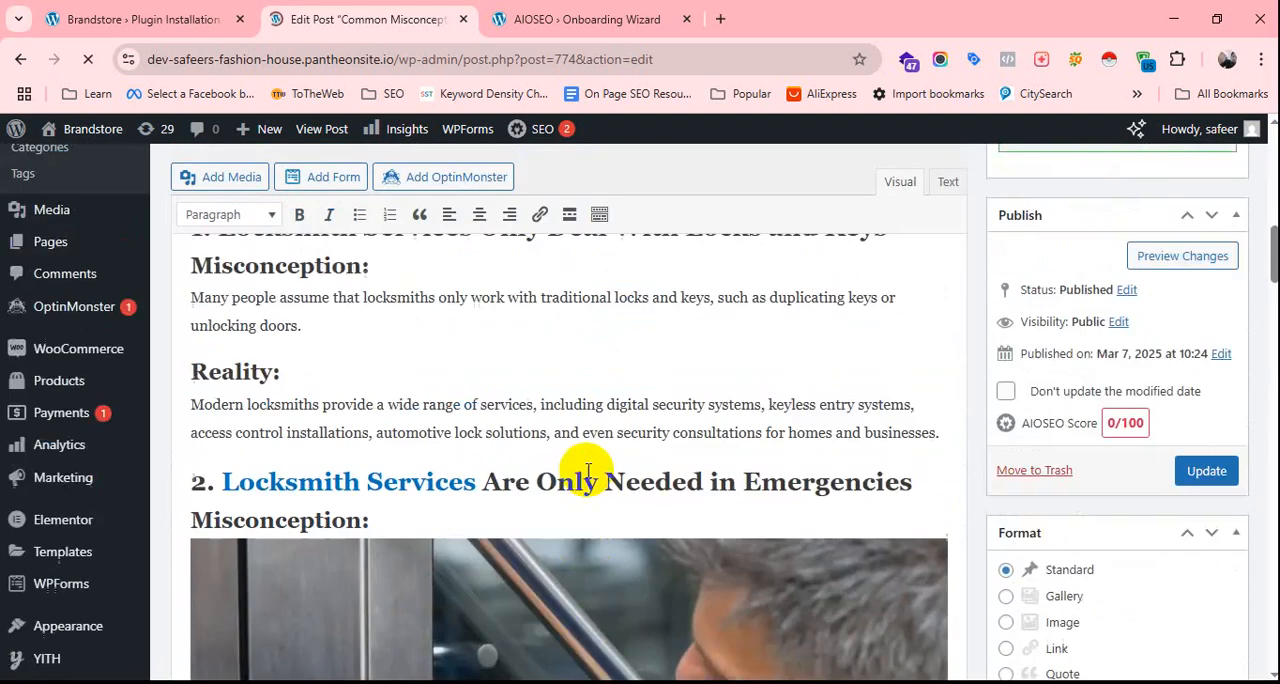
scroll(570, 388, down, 3)
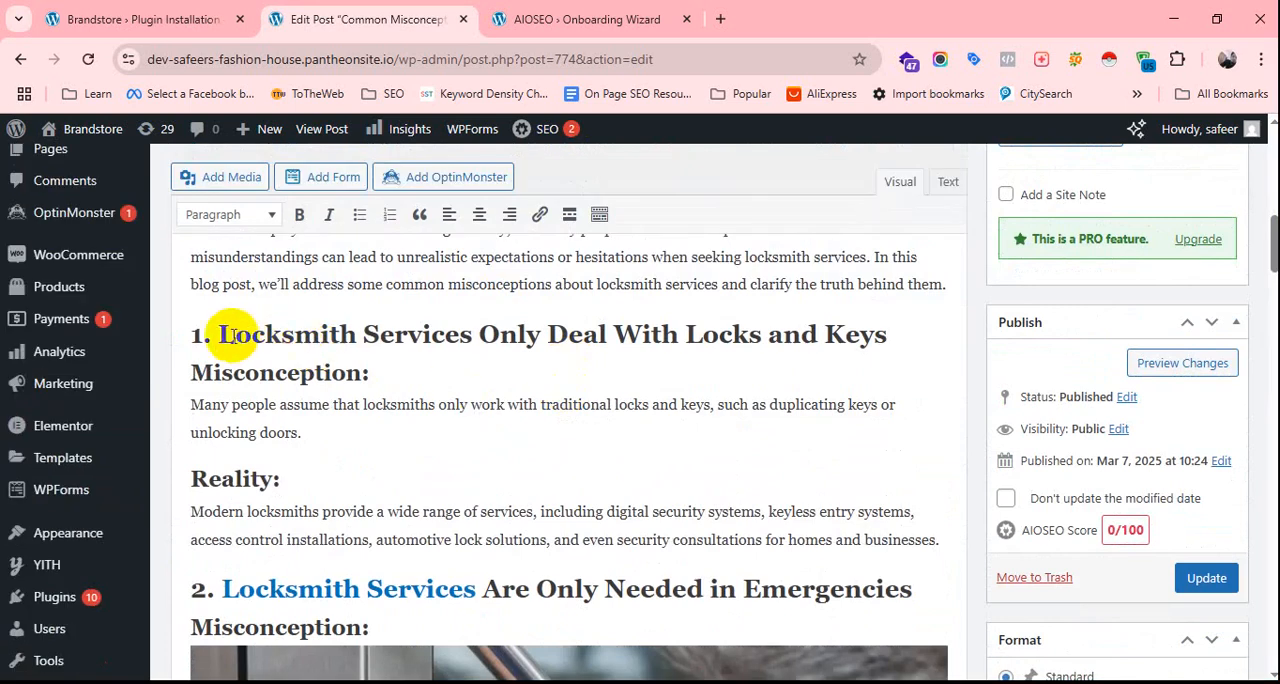
Check the heading level of the section heading "Locksmith Services Only Deal With Locks and Keys" without changing it.
drag(208, 340, 383, 376)
scroll(383, 390, up, 1)
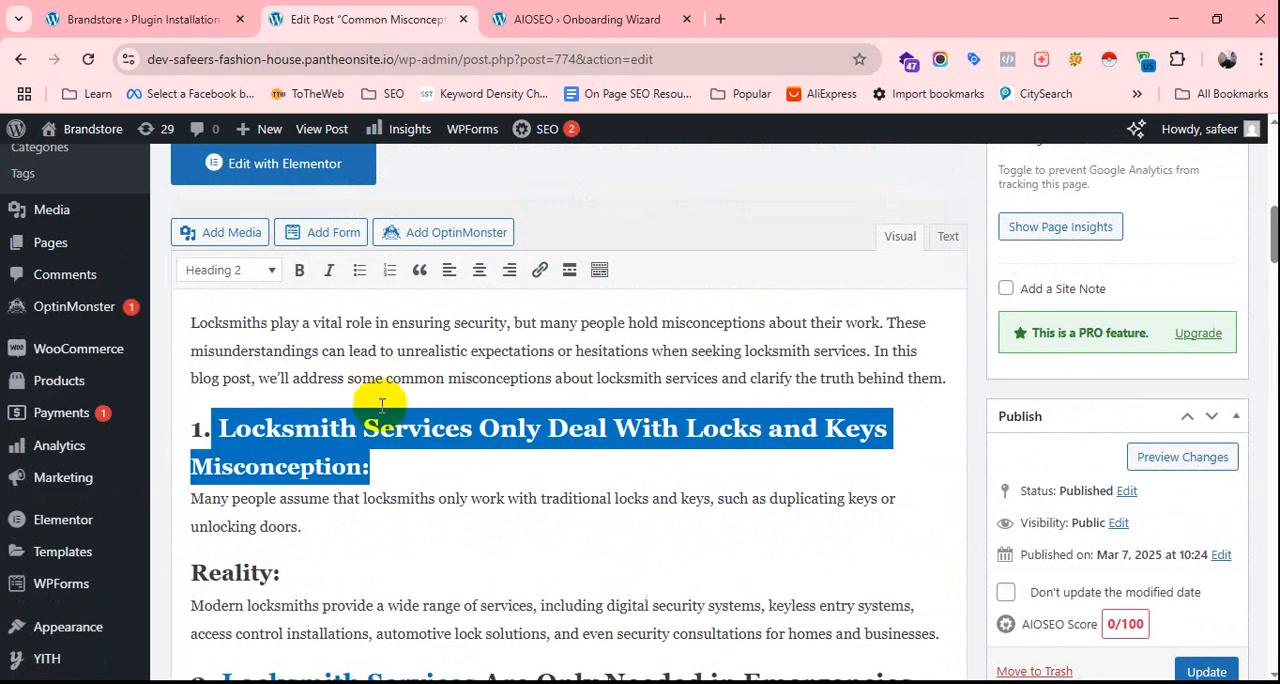
click(271, 272)
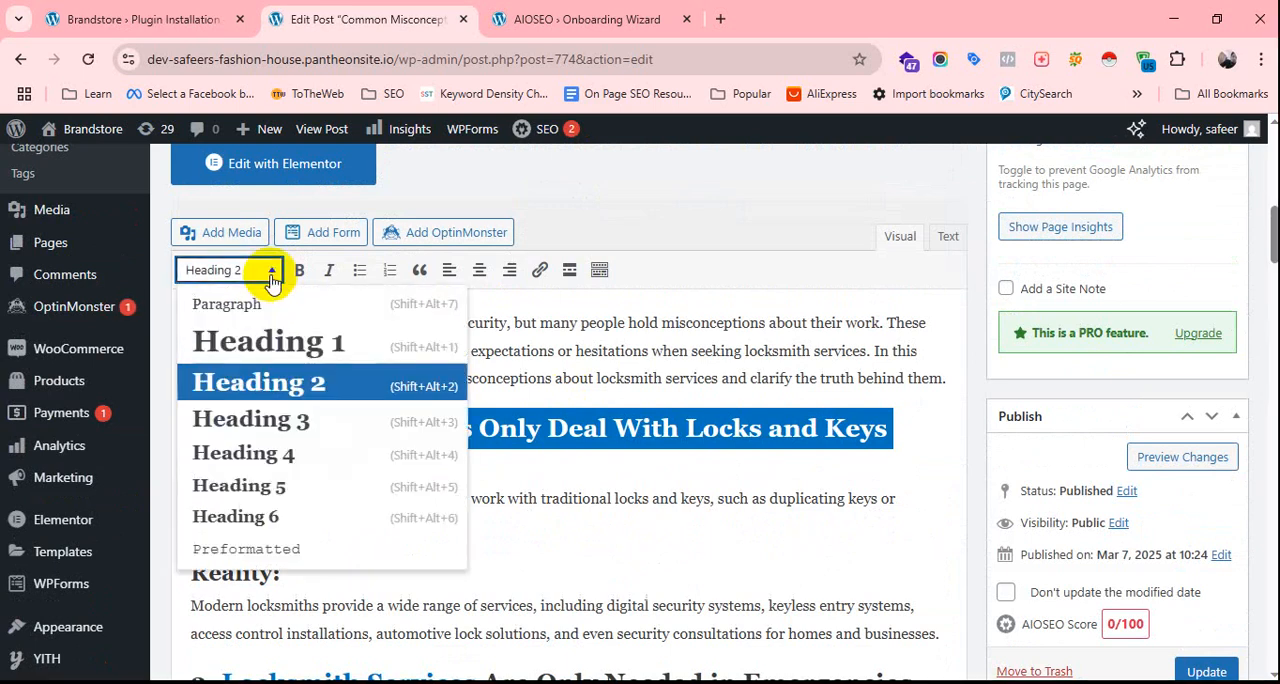
click(594, 561)
Copy the full post title and insert it as a separate paragraph above the introduction in the post content.
scroll(580, 506, up, 4)
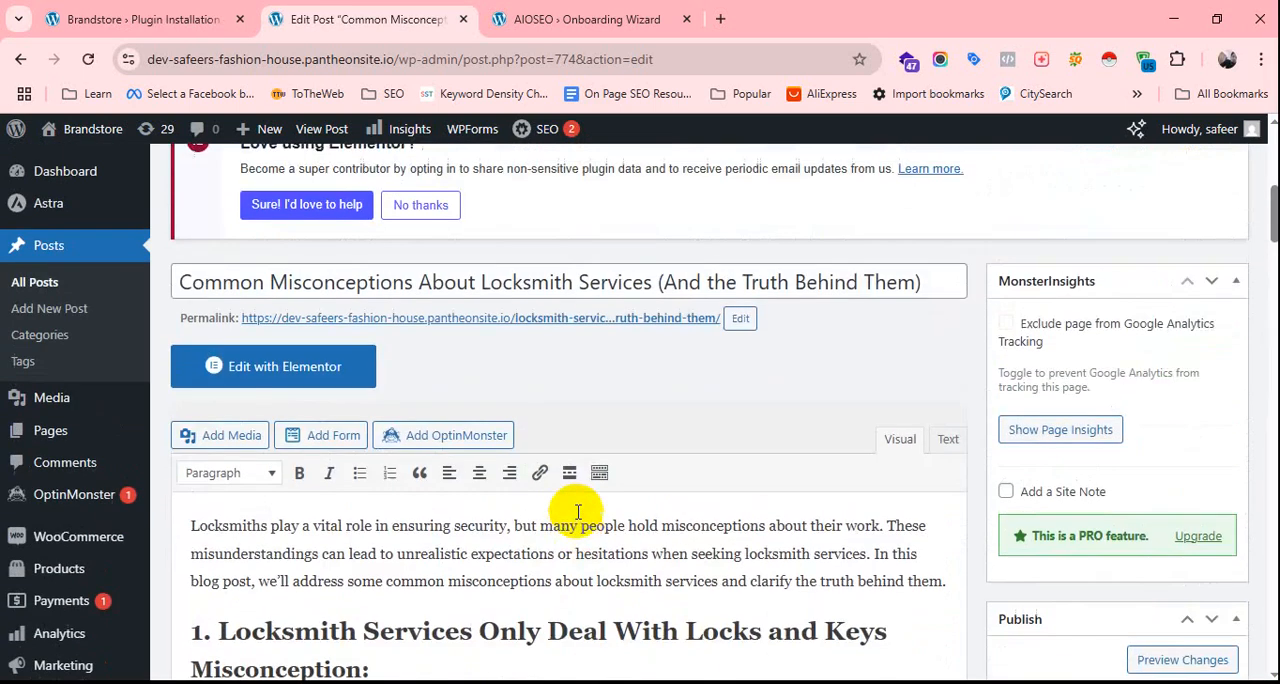
drag(914, 449, 350, 455)
right_click(352, 458)
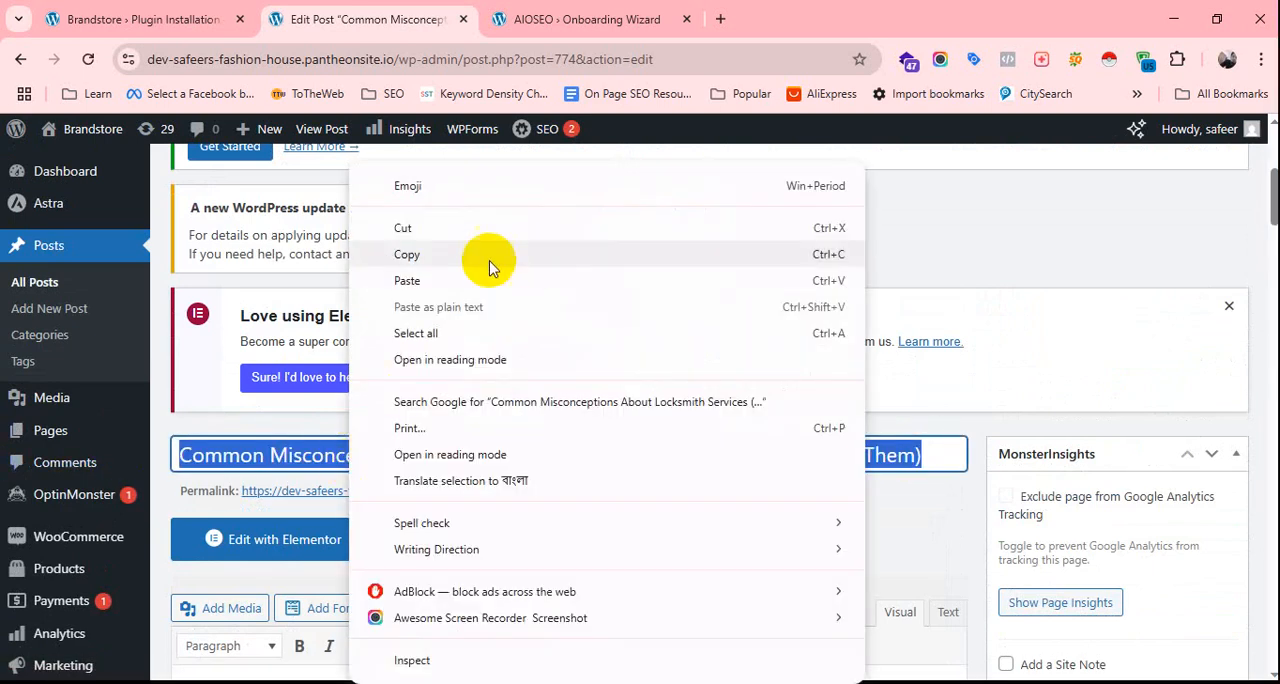
click(460, 252)
scroll(556, 402, down, 5)
scroll(237, 409, up, 3)
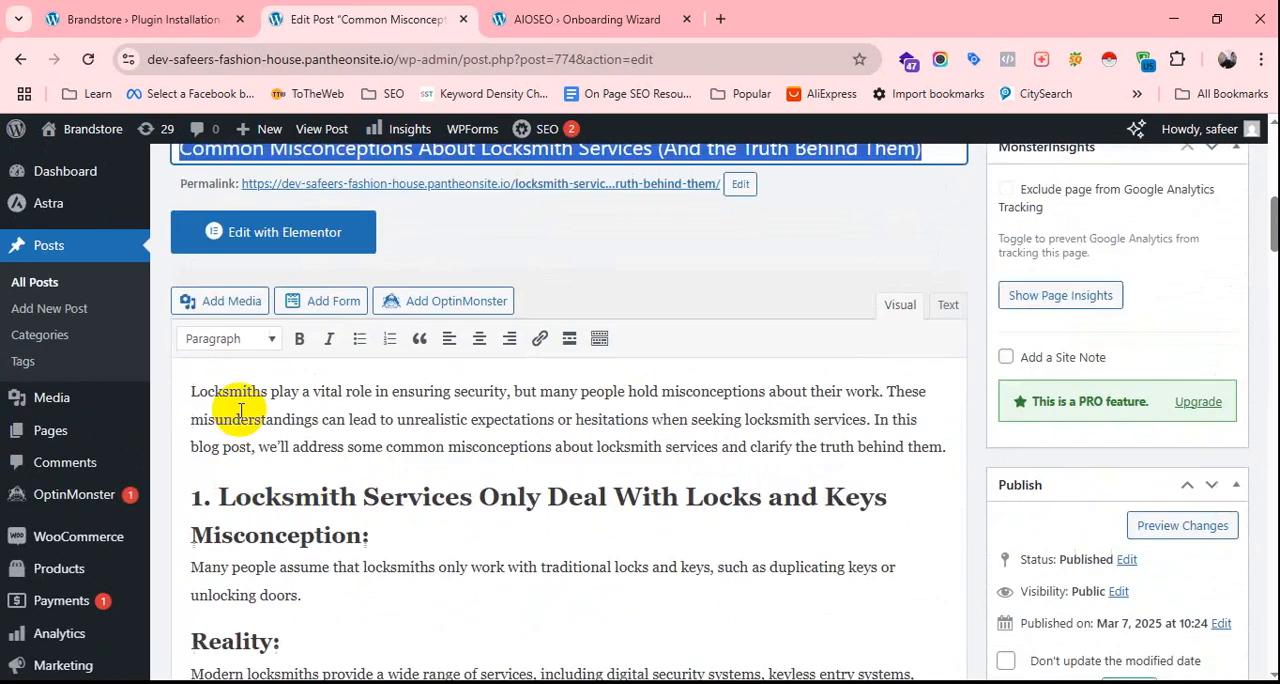
click(194, 412)
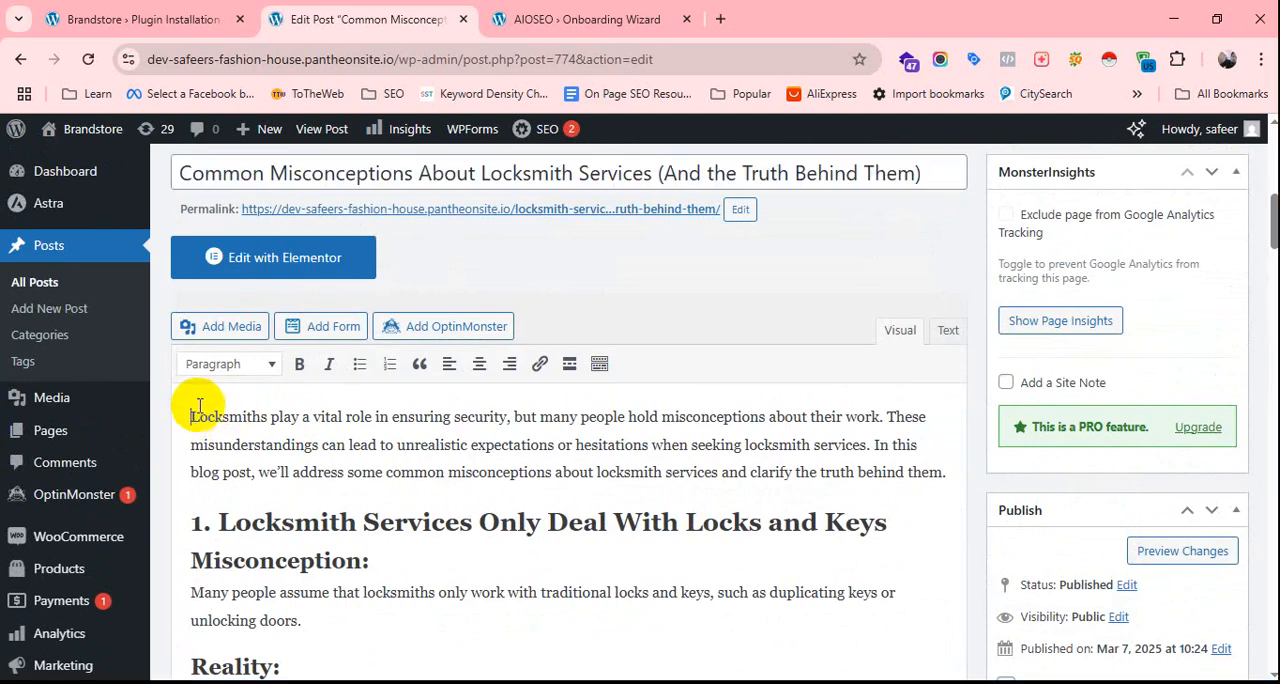
scroll(200, 405, down, 5)
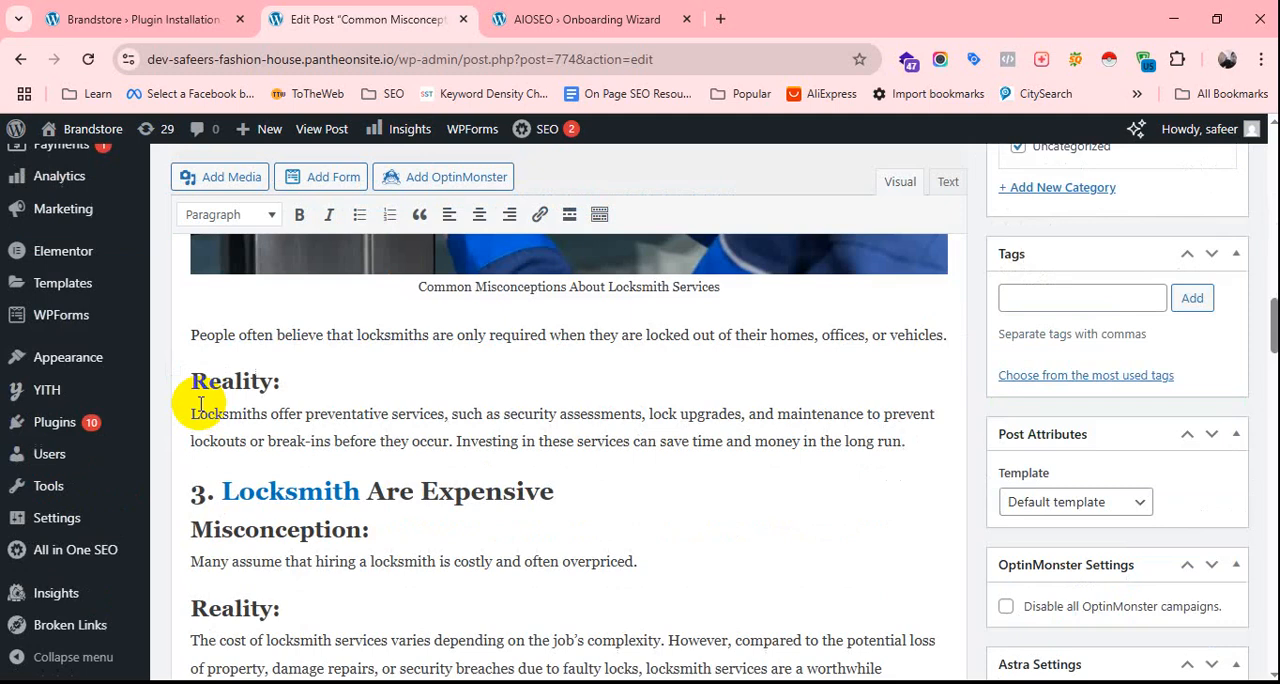
scroll(200, 405, up, 10)
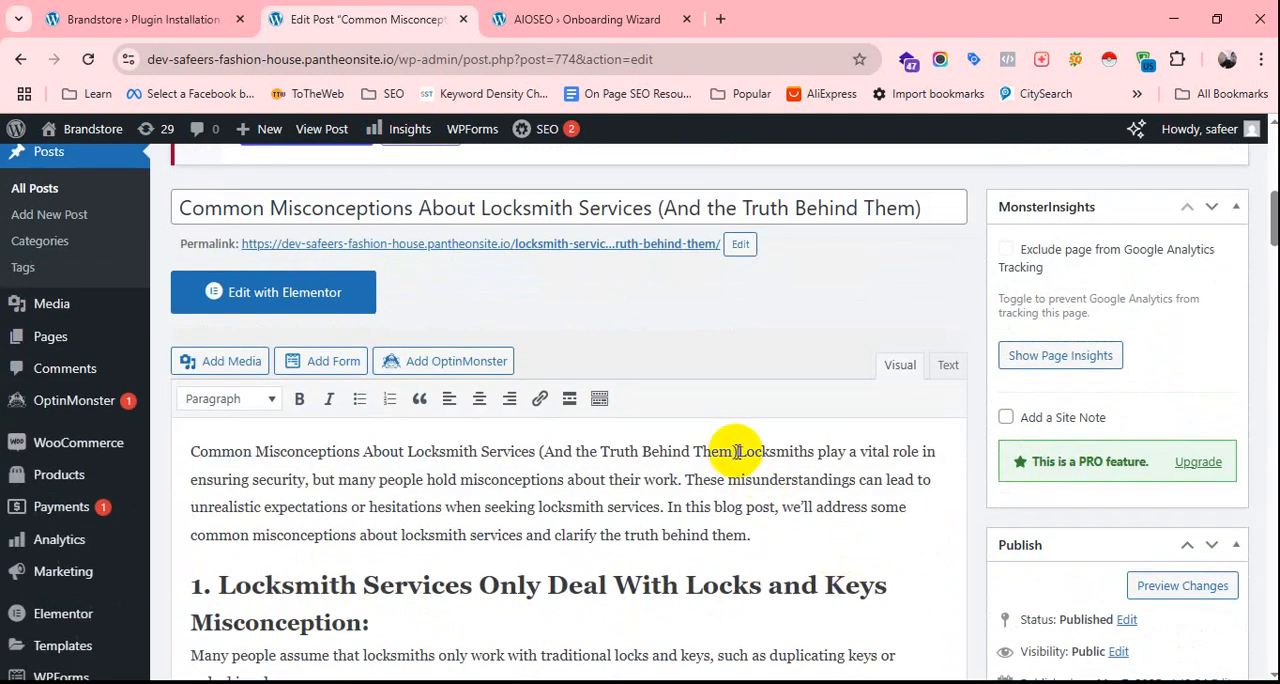
key(Return)
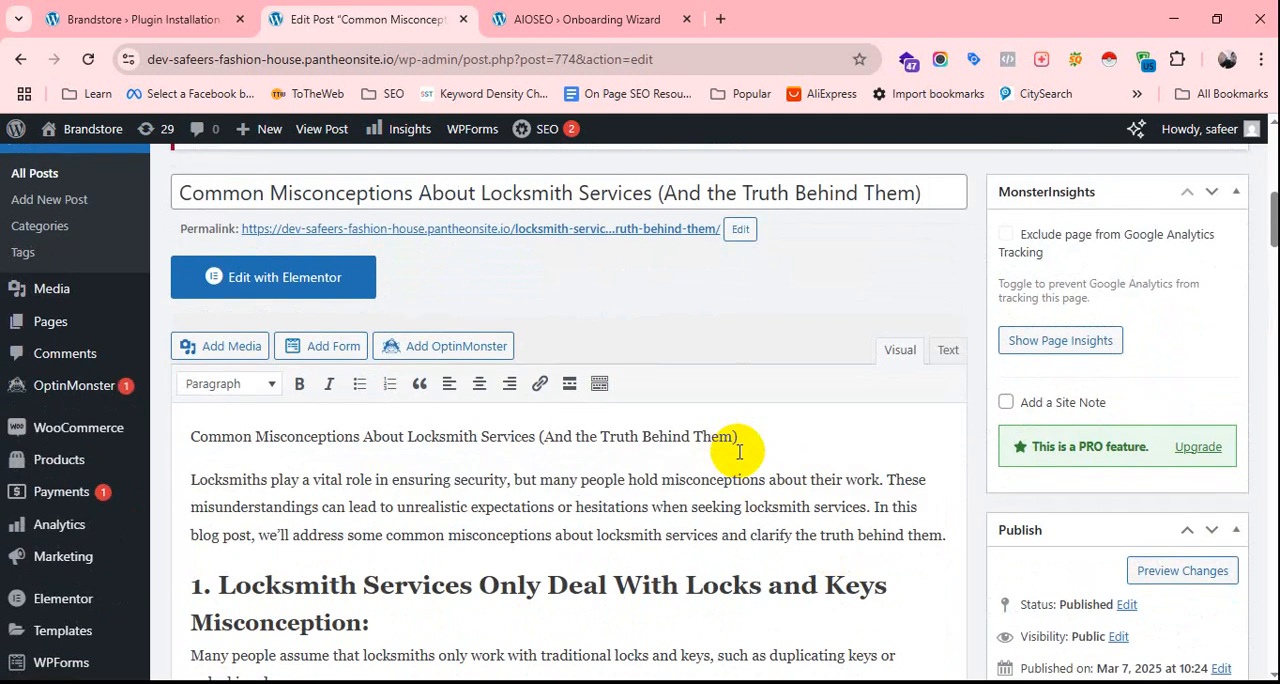
key(Return)
key(BackSpace)
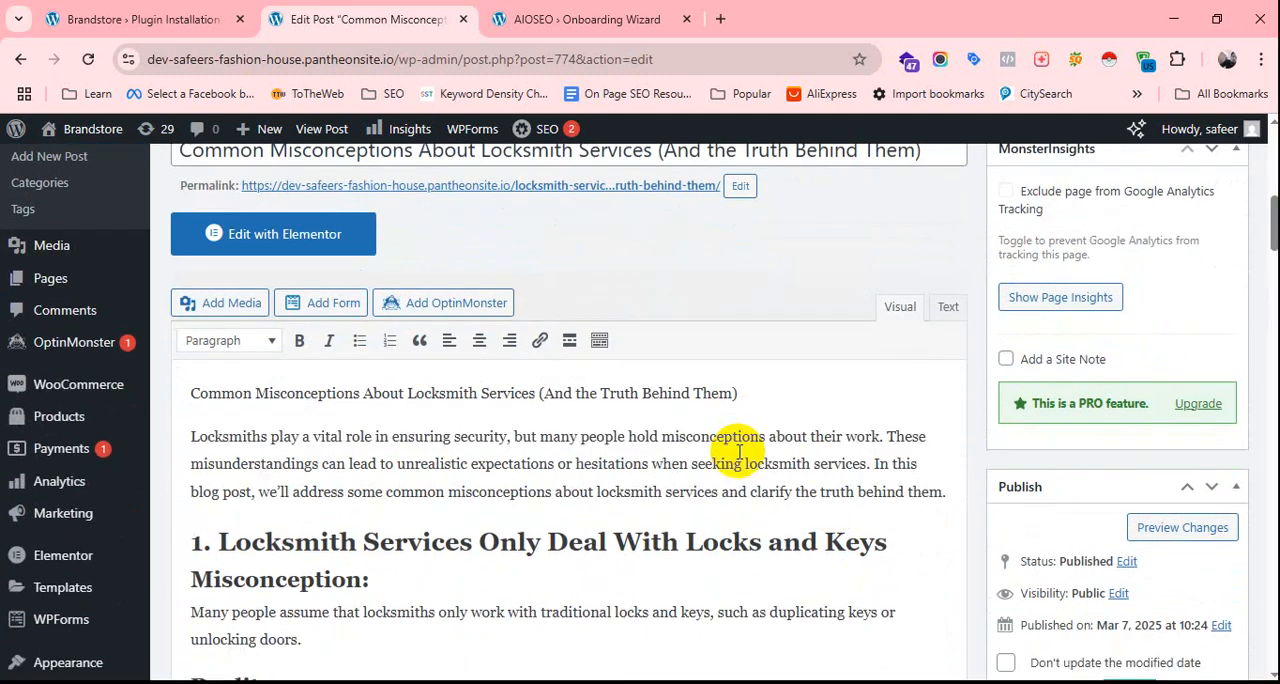
Format the inserted title line at the start of the content as Heading 1.
drag(743, 395, 168, 400)
click(268, 343)
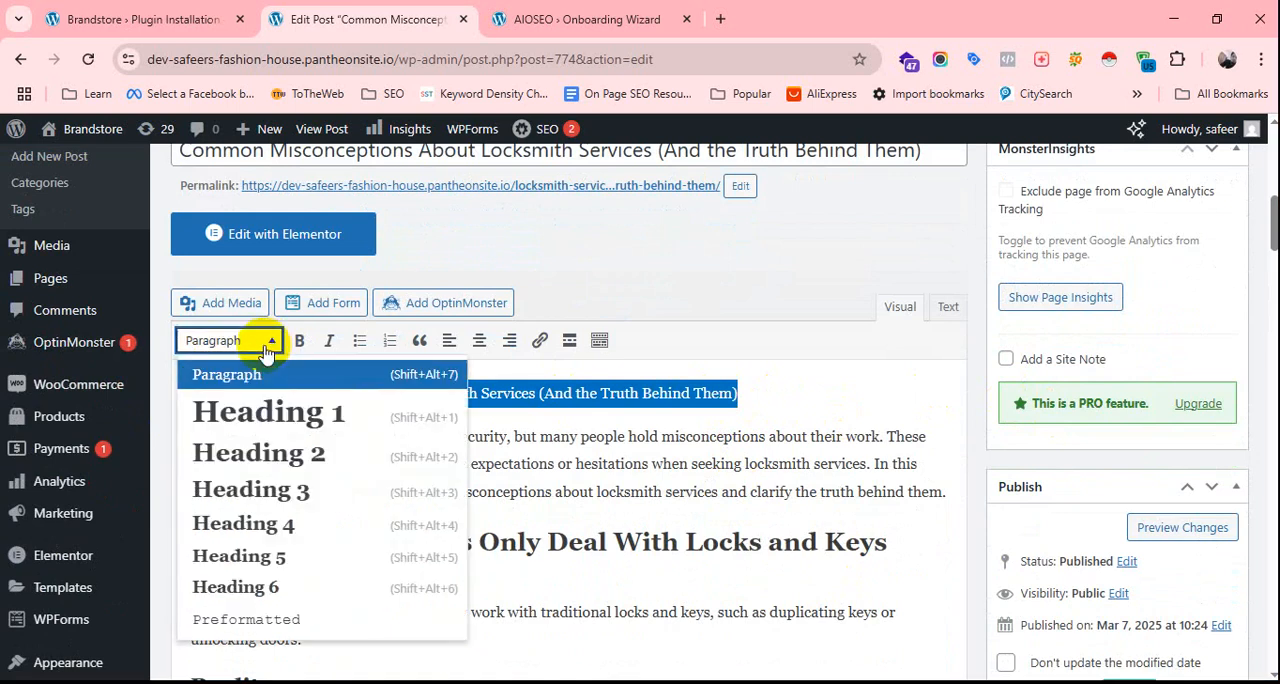
click(280, 412)
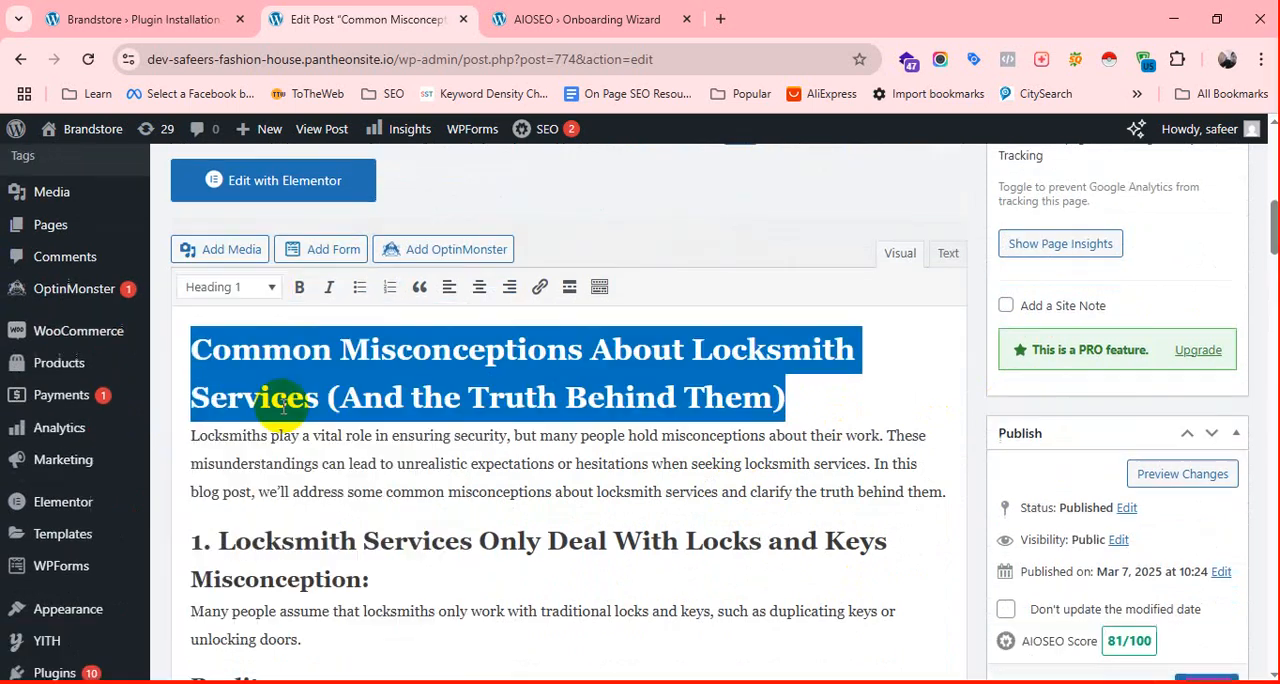
click(824, 407)
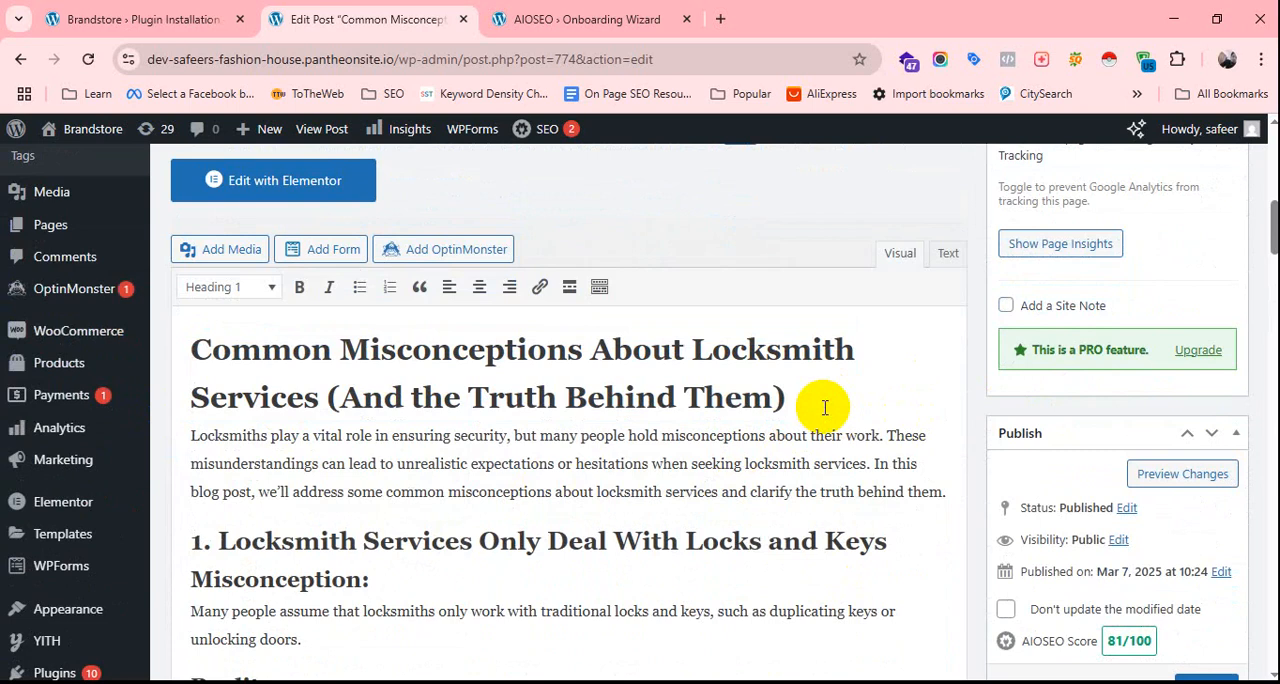
Look at the General and Social sections of the AIOSEO settings below the post content, ending on General.
scroll(700, 475, down, 20)
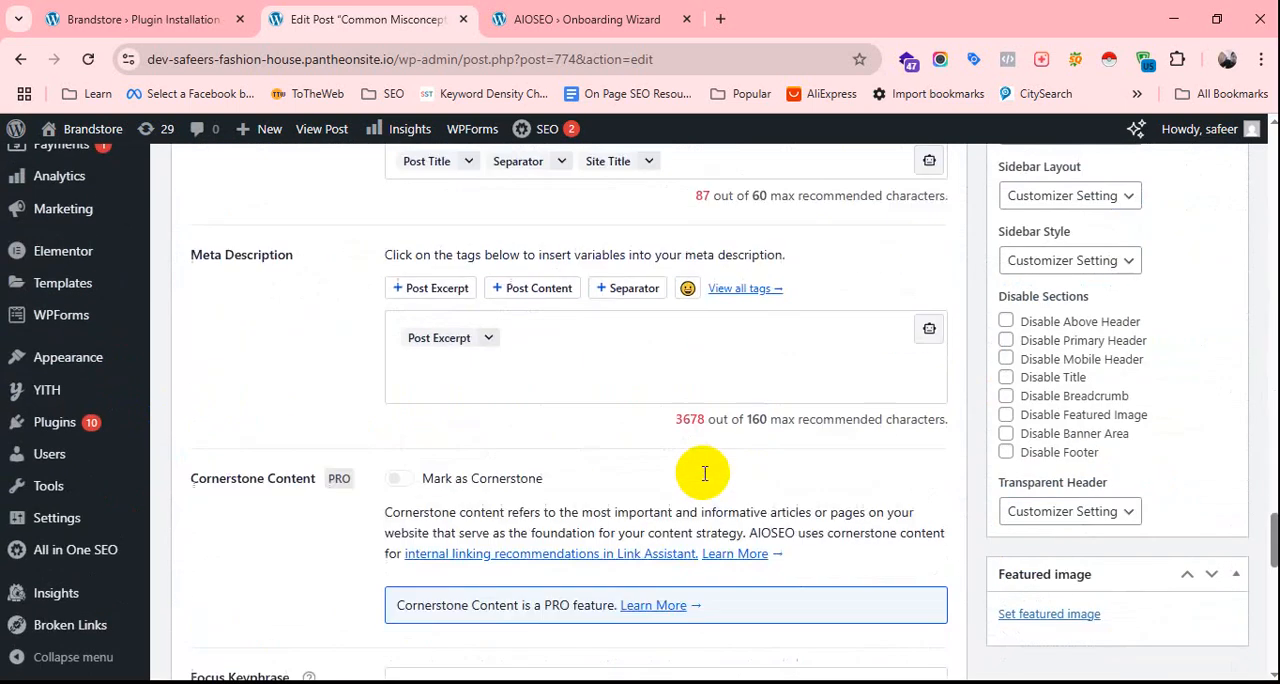
scroll(690, 476, down, 2)
scroll(634, 320, up, 12)
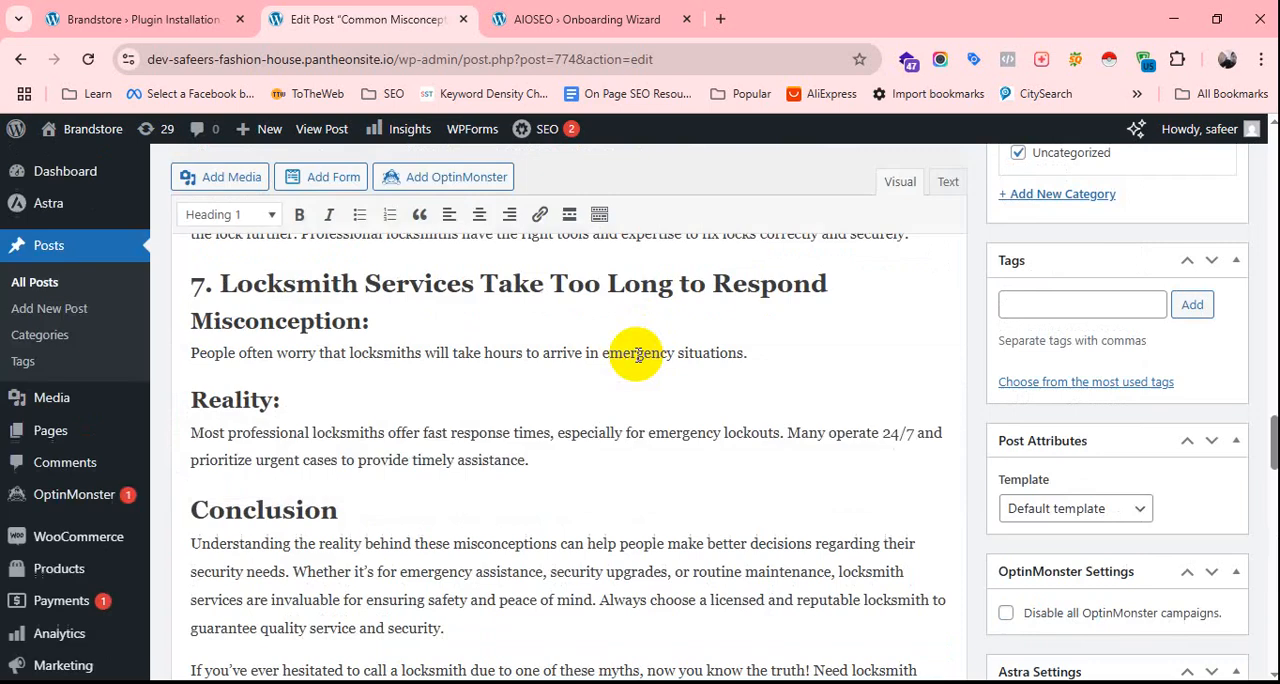
scroll(551, 426, down, 6)
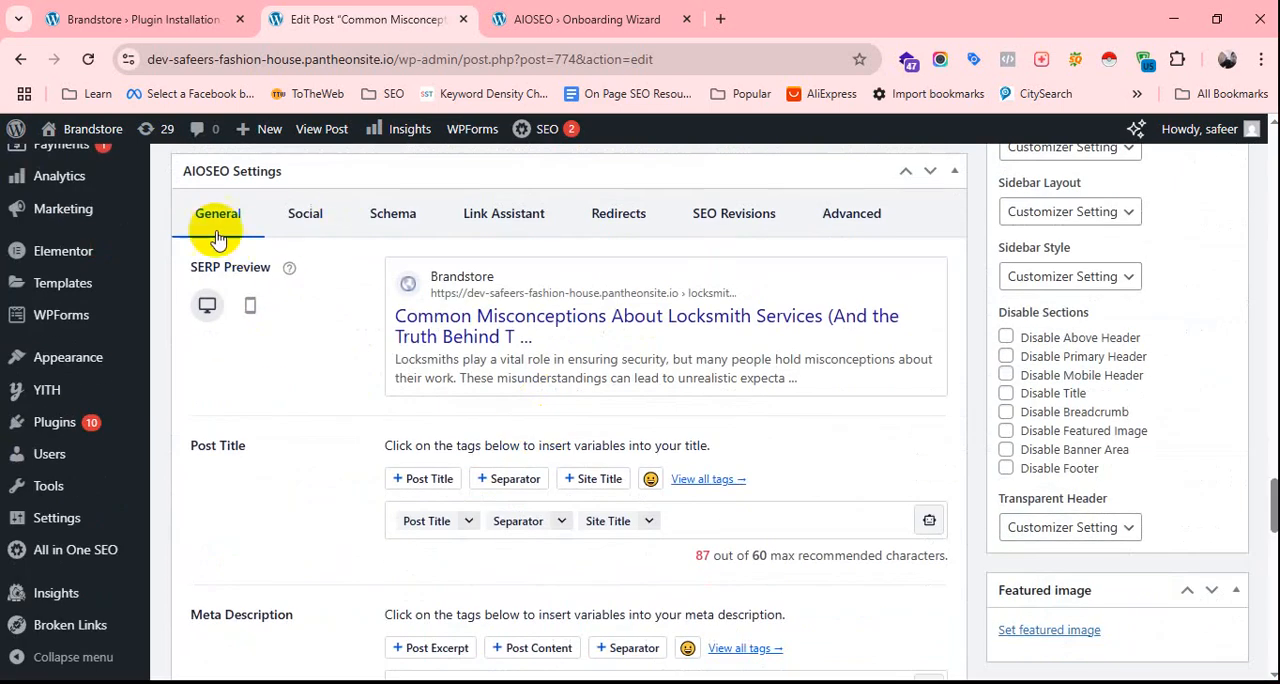
click(316, 222)
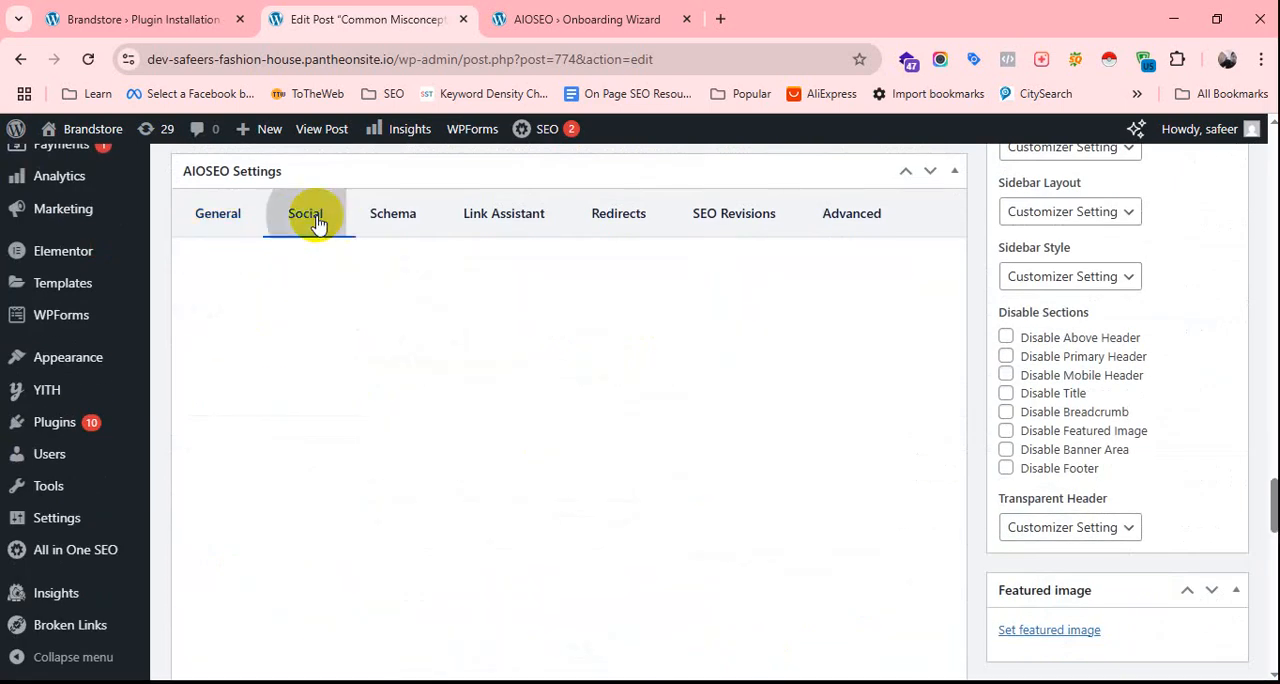
click(199, 221)
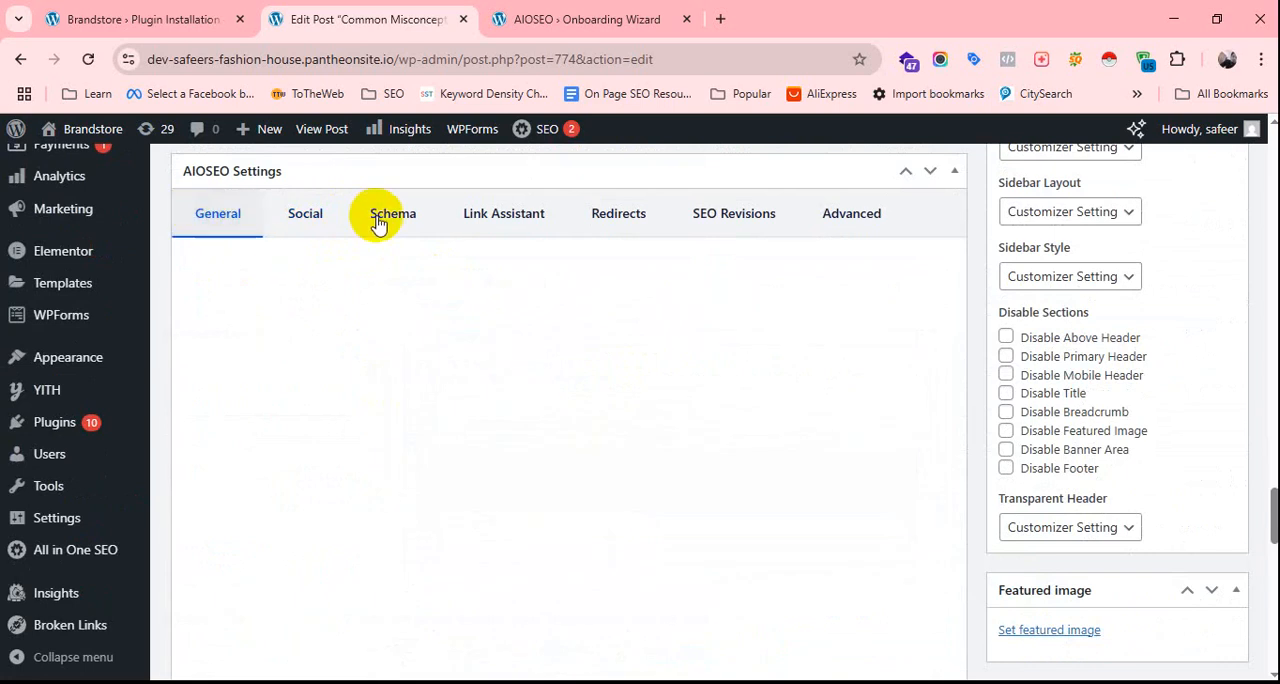
click(320, 214)
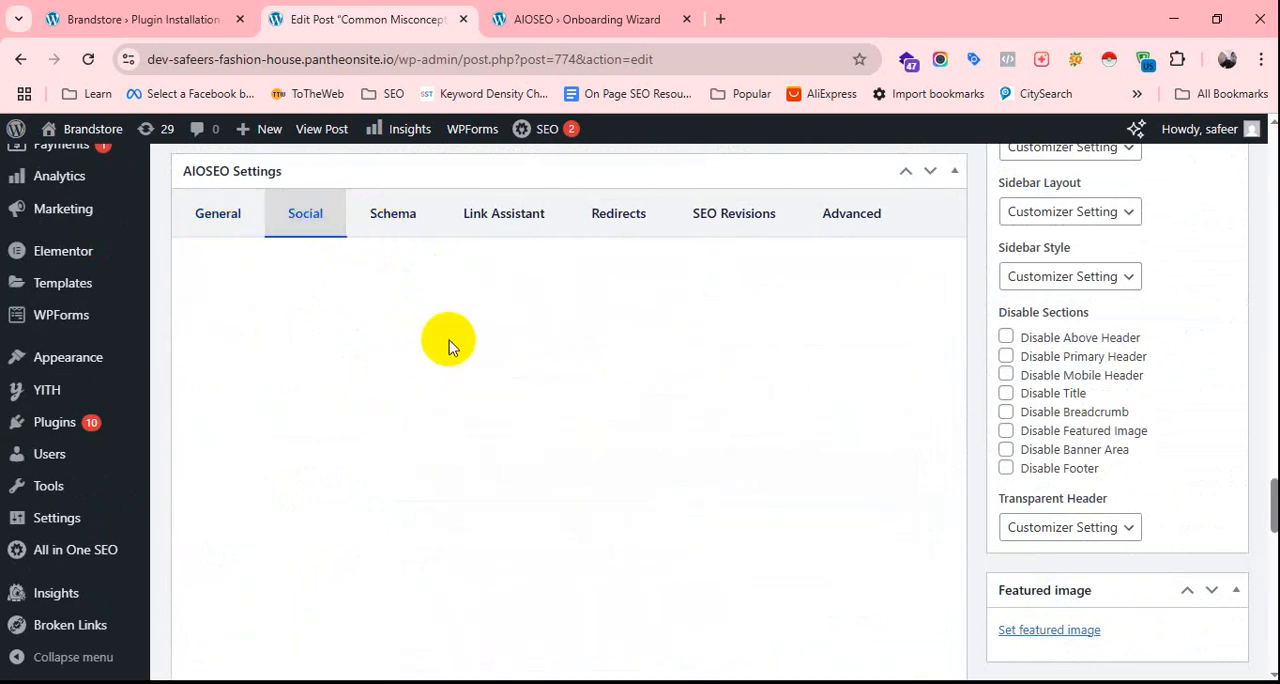
scroll(449, 343, up, 2)
click(215, 402)
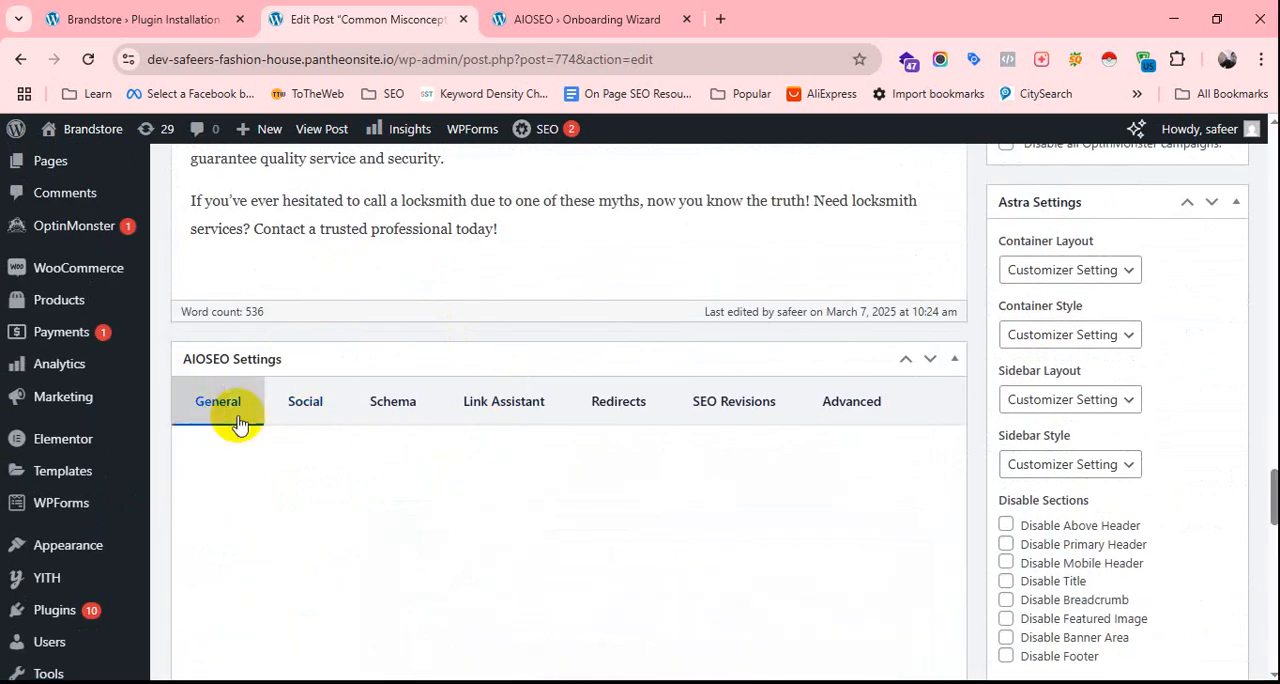
Examine the Basic SEO checks in the AIOSEO page analysis and the focus keyphrase section above them.
scroll(490, 426, down, 10)
scroll(495, 431, down, 3)
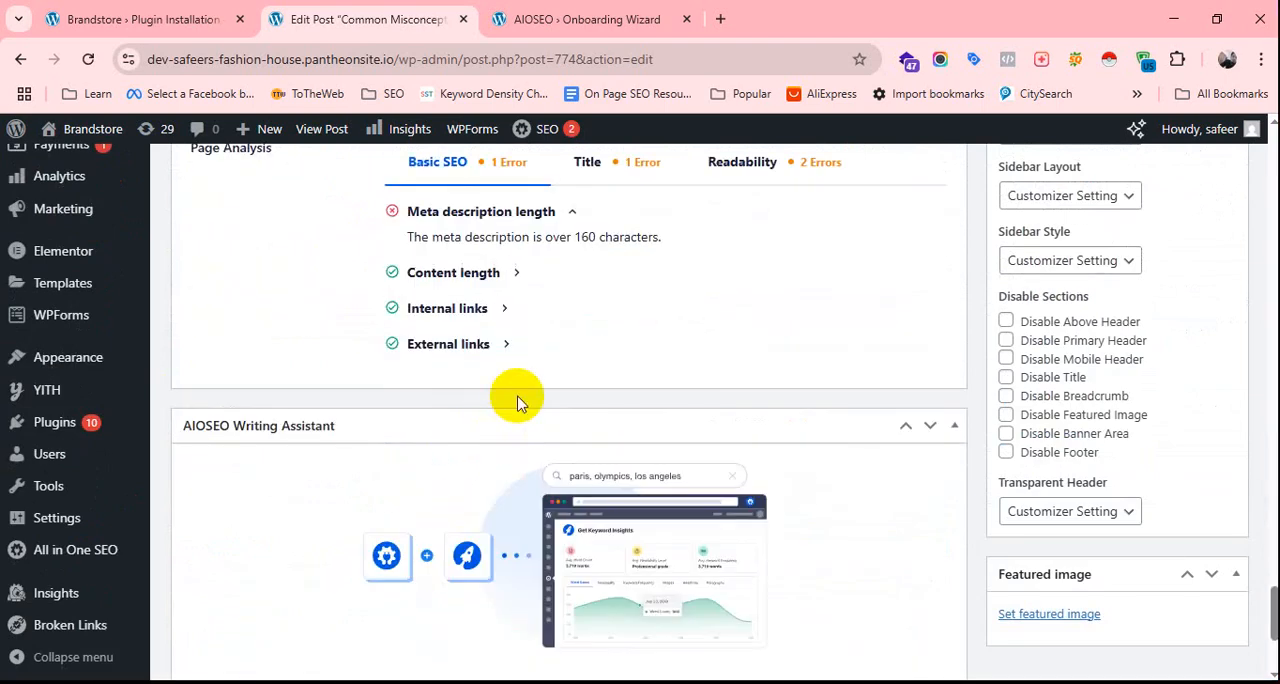
scroll(510, 402, up, 1)
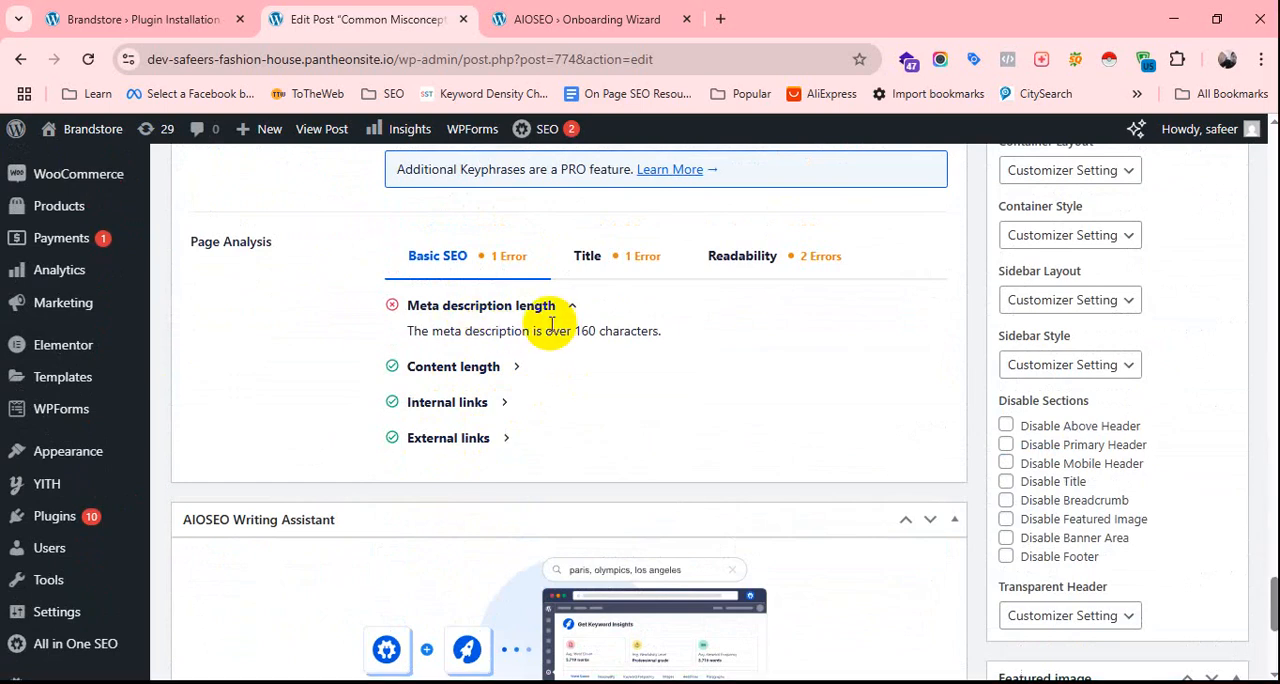
scroll(523, 360, up, 2)
scroll(577, 434, down, 2)
scroll(528, 405, up, 1)
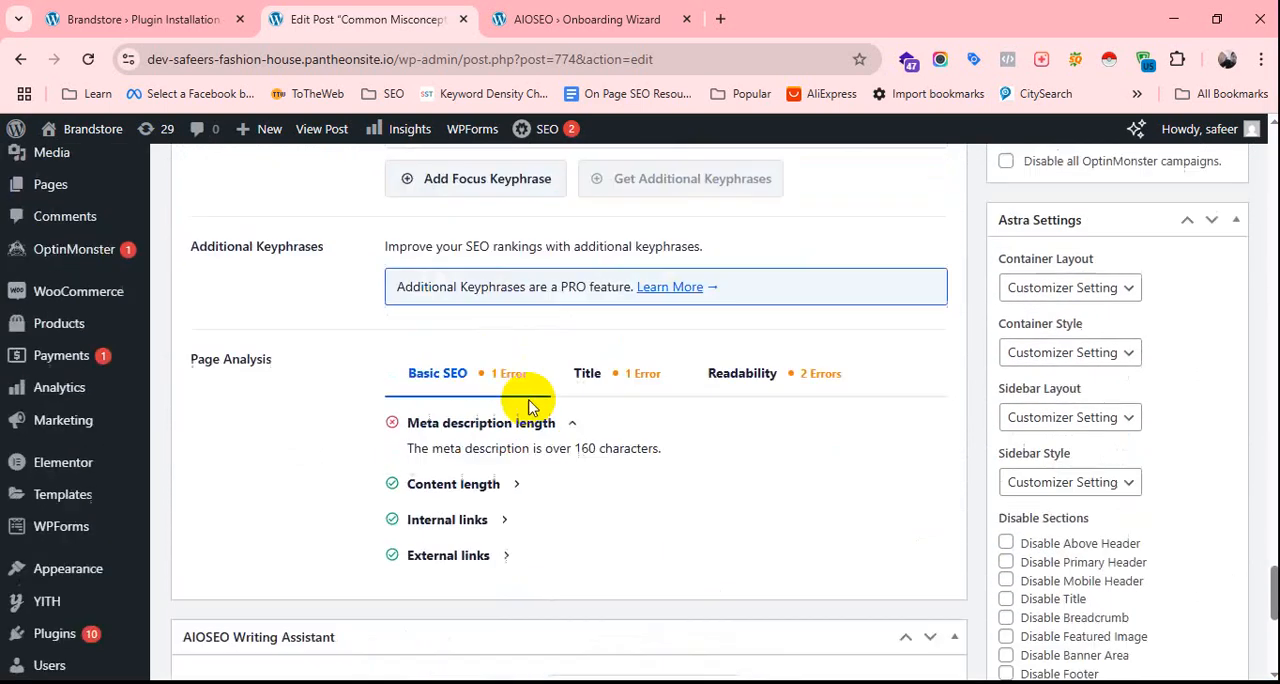
scroll(528, 405, up, 1)
scroll(577, 441, up, 1)
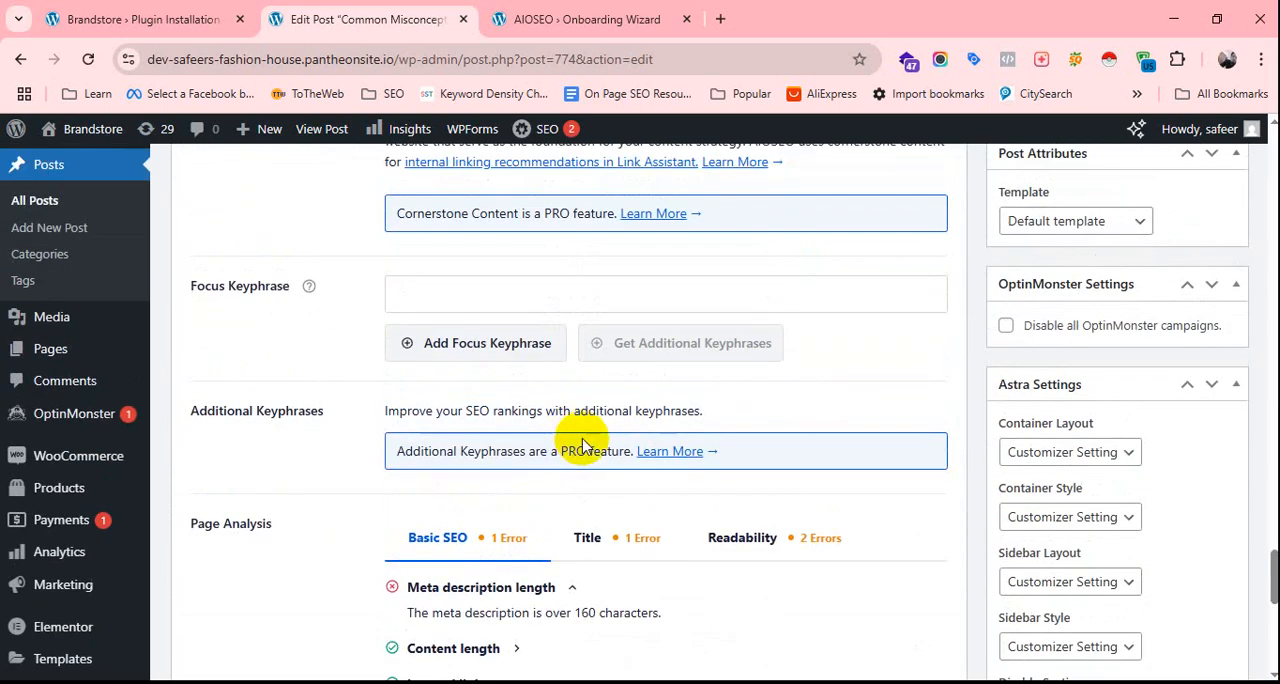
Clear the default tags from the AIOSEO Meta Description and Post Title fields so both are empty.
scroll(583, 445, up, 3)
scroll(564, 346, down, 2)
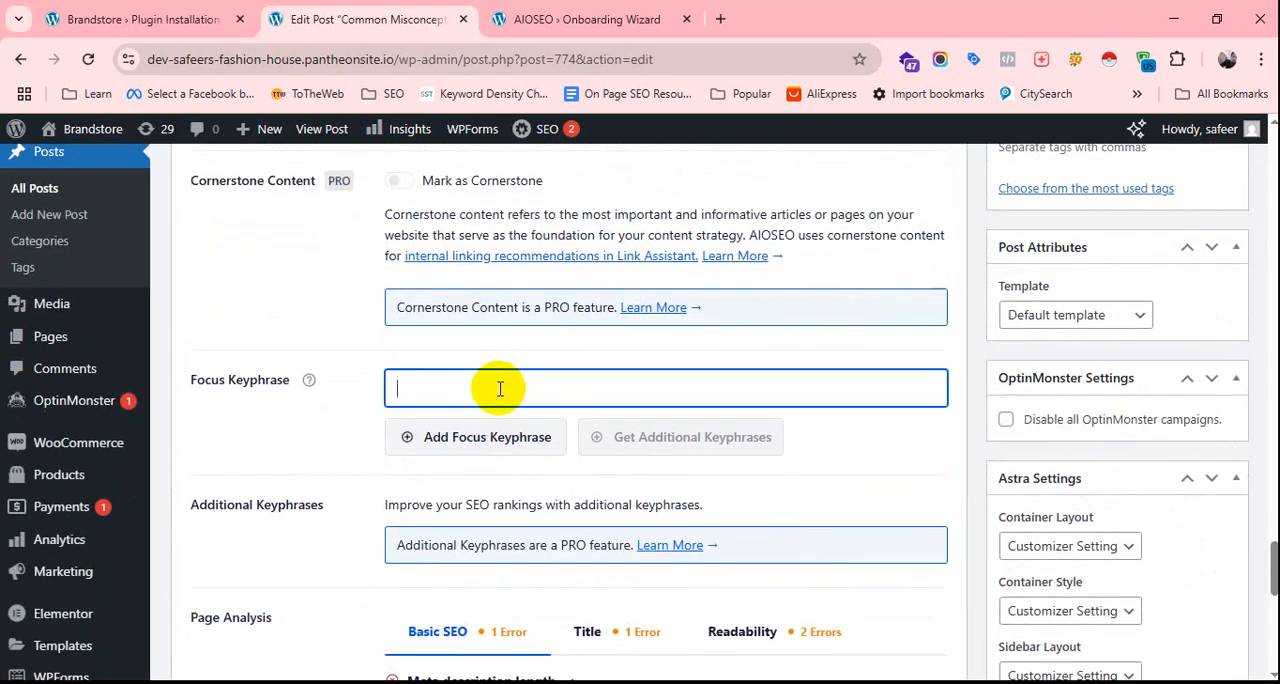
scroll(500, 389, up, 3)
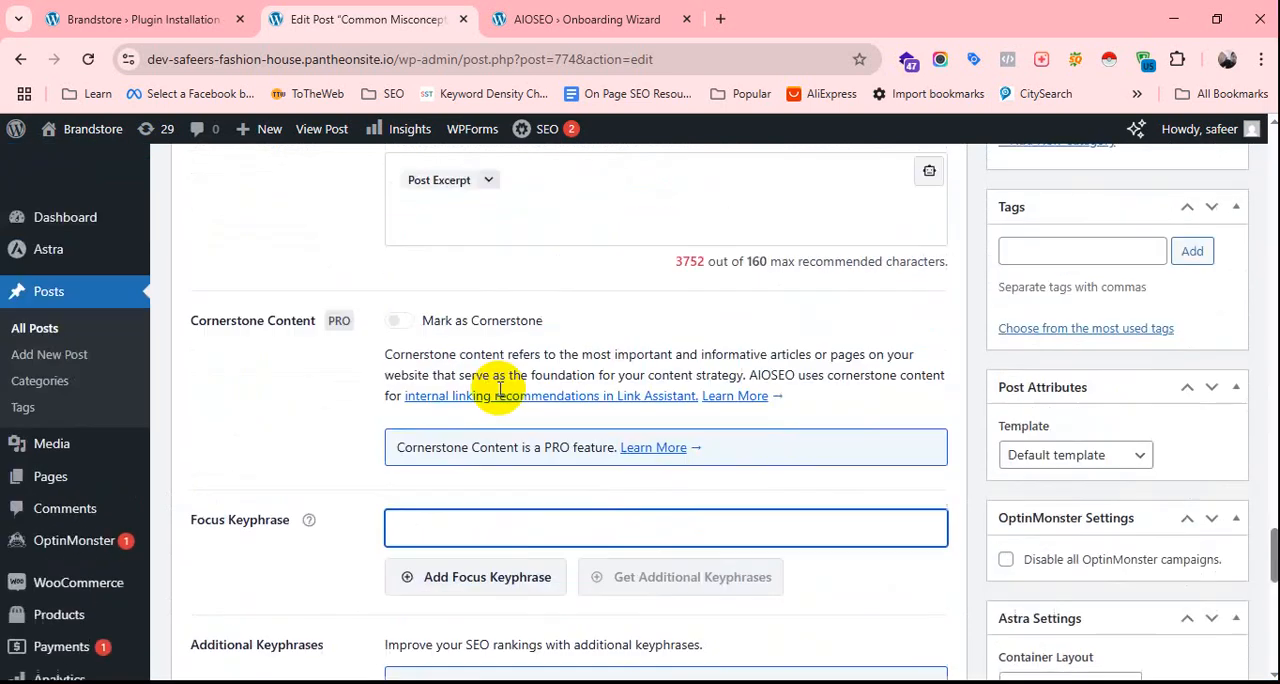
scroll(498, 390, up, 1)
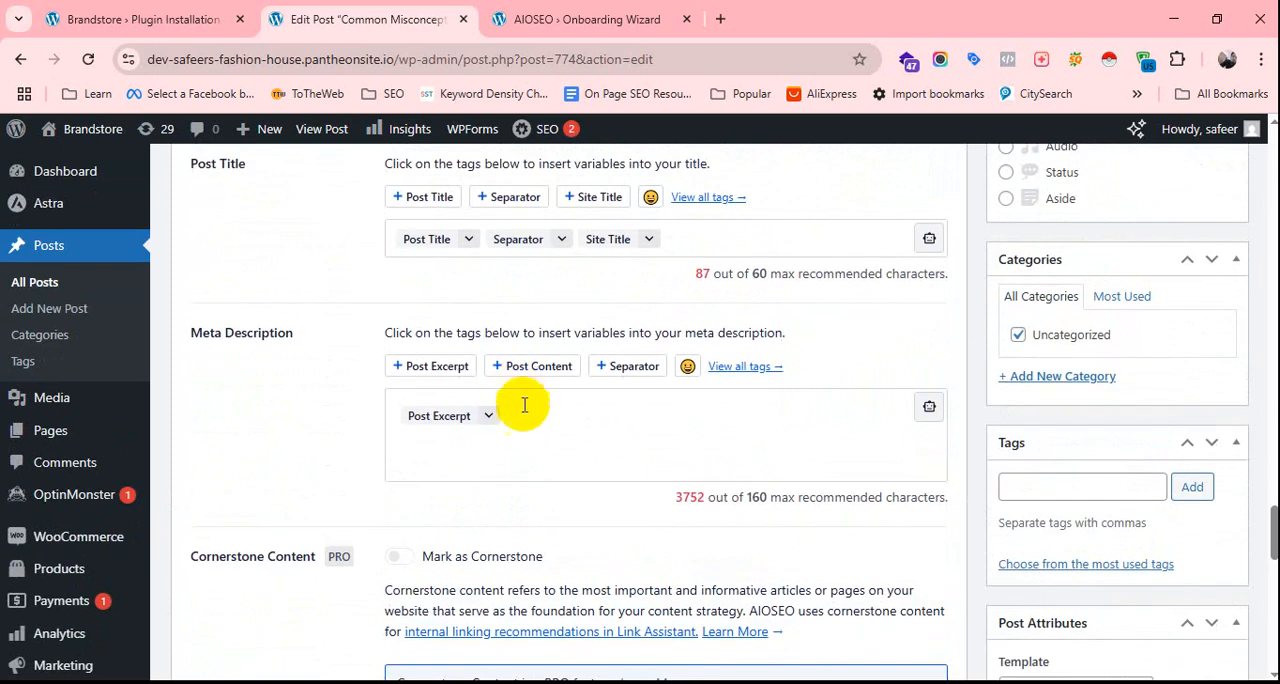
click(522, 413)
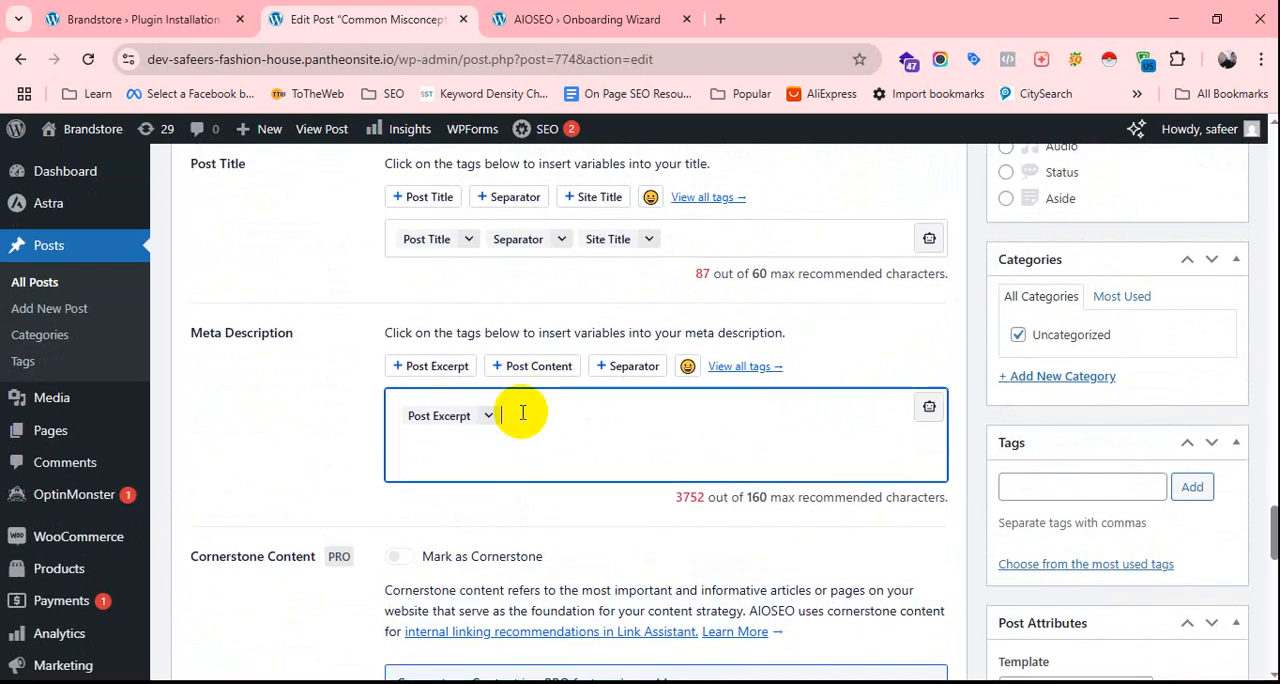
key(BackSpace)
scroll(522, 412, up, 2)
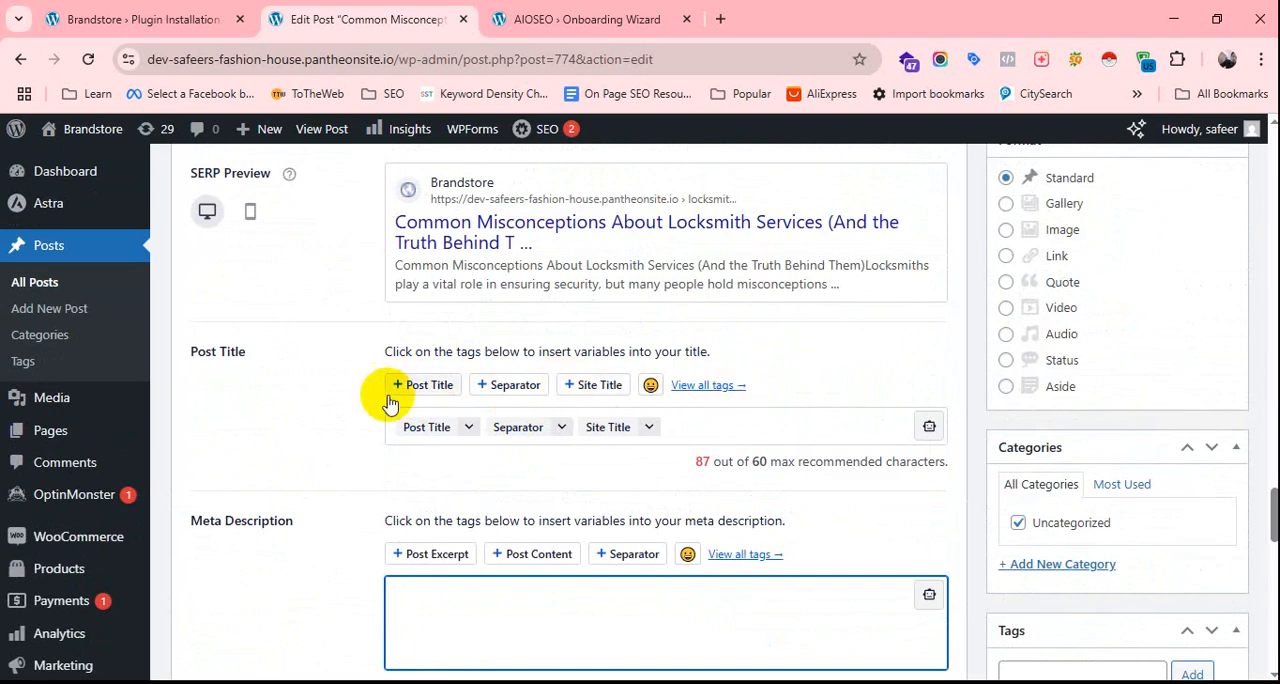
click(725, 427)
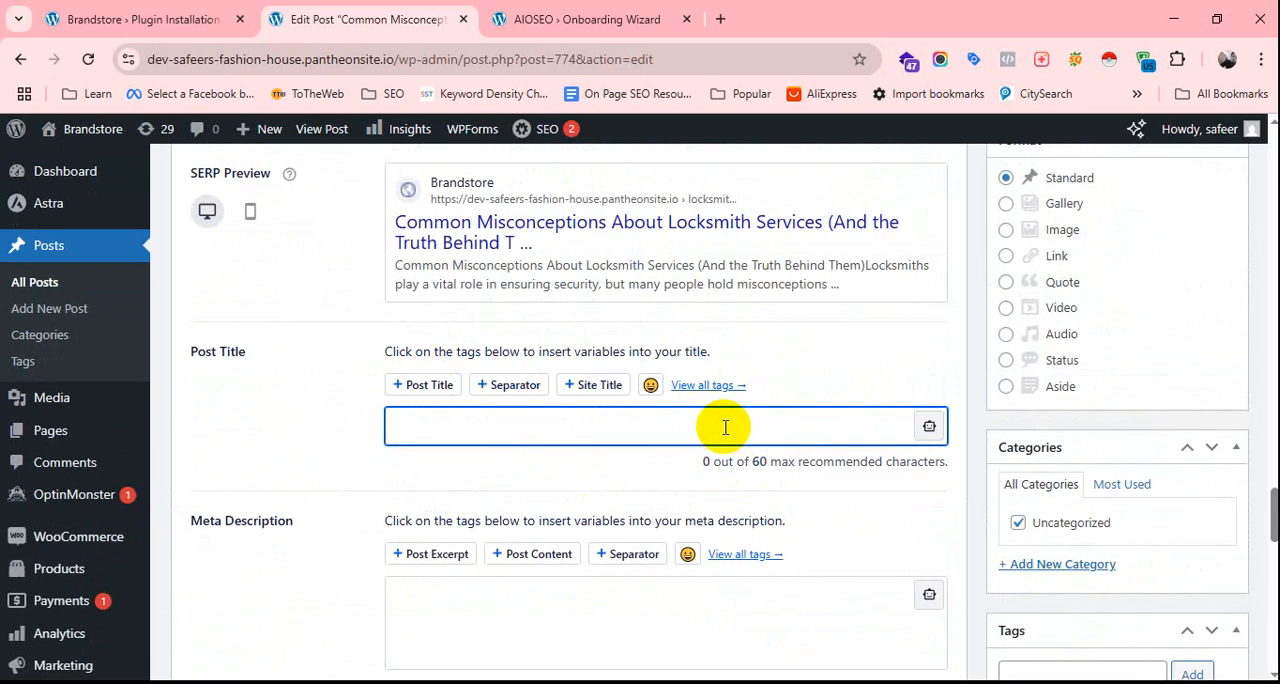
click(1262, 62)
scroll(1103, 457, down, 2)
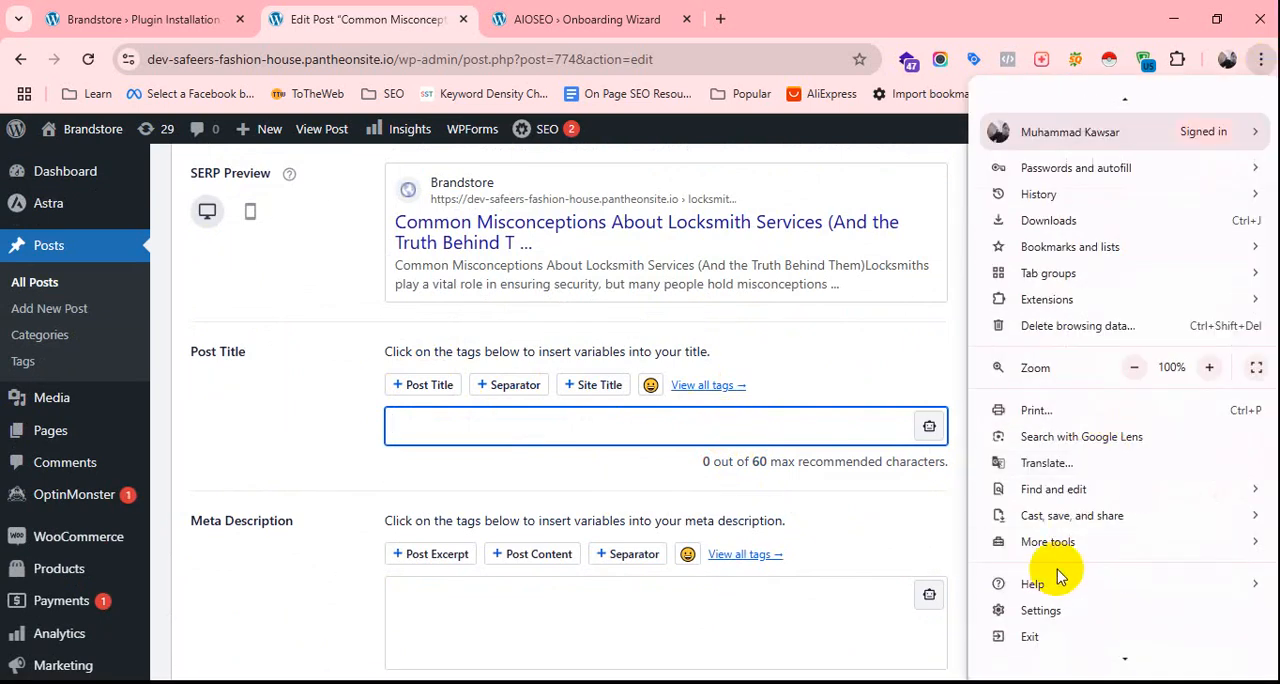
scroll(1058, 500, up, 2)
click(1251, 31)
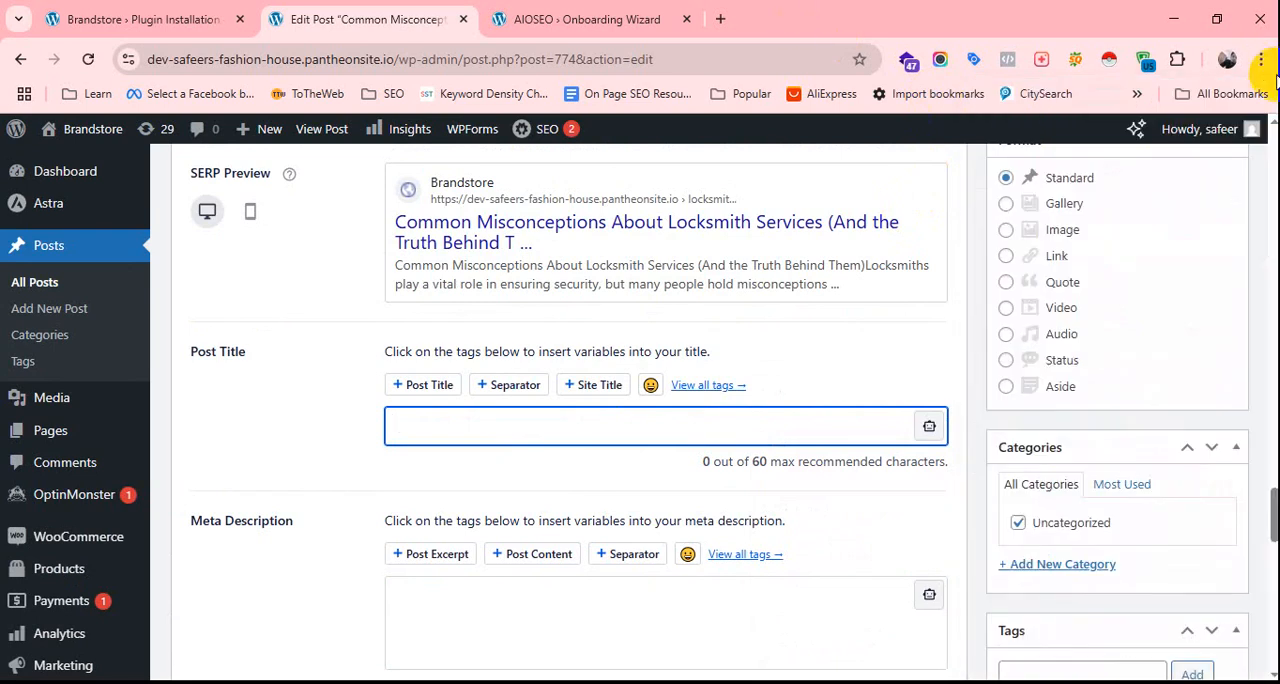
Switch to another Chrome profile that has a ChatGPT account.
click(1228, 60)
scroll(1053, 532, down, 1)
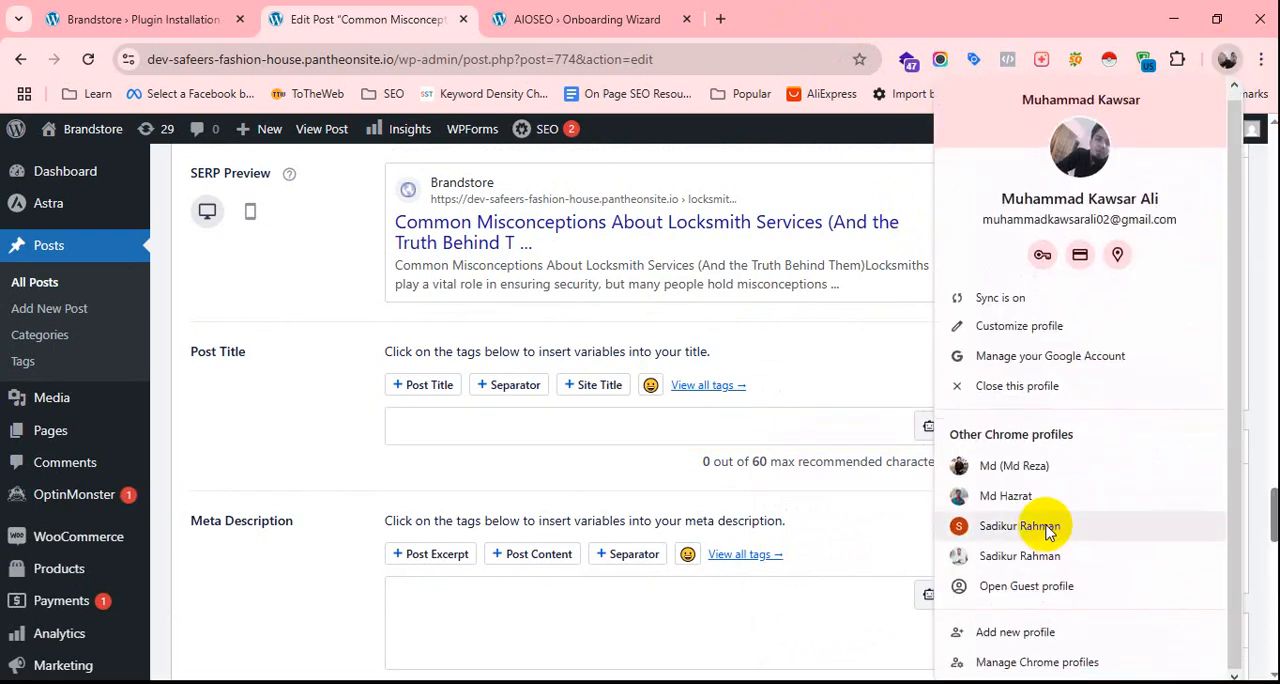
click(1048, 527)
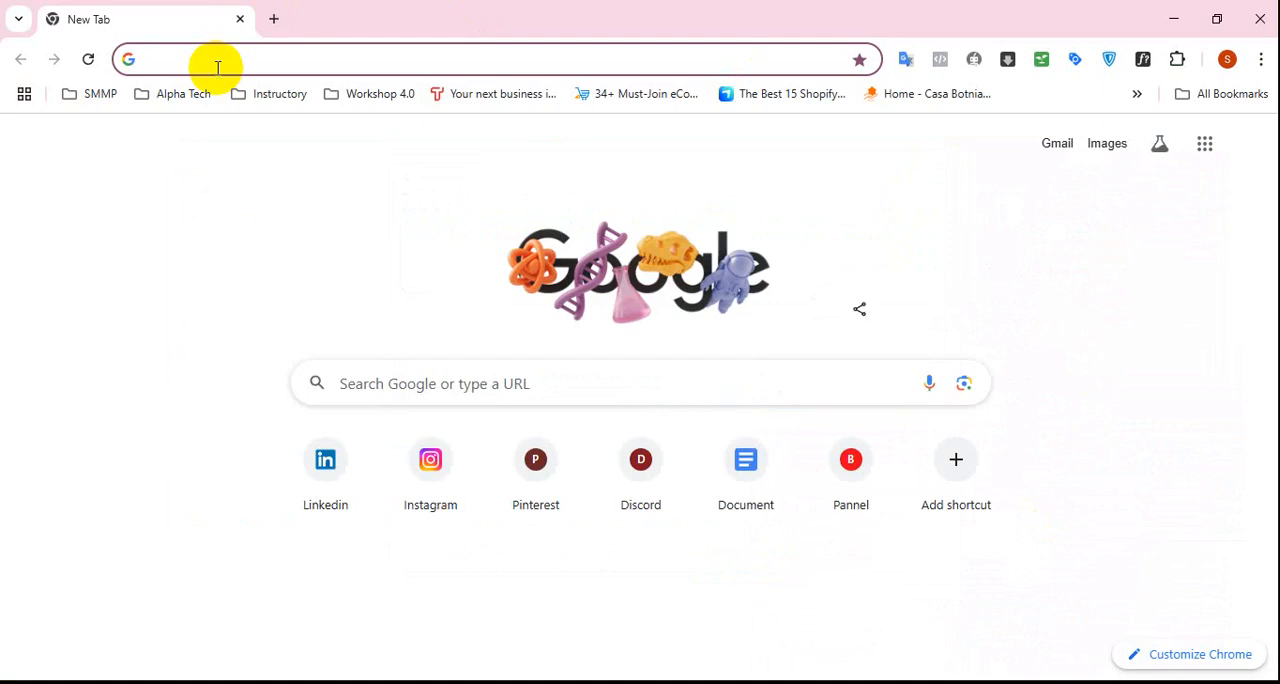
Search the web for chat gpt, launch ChatGPT from OpenAI's introduction page and reload it.
click(217, 67)
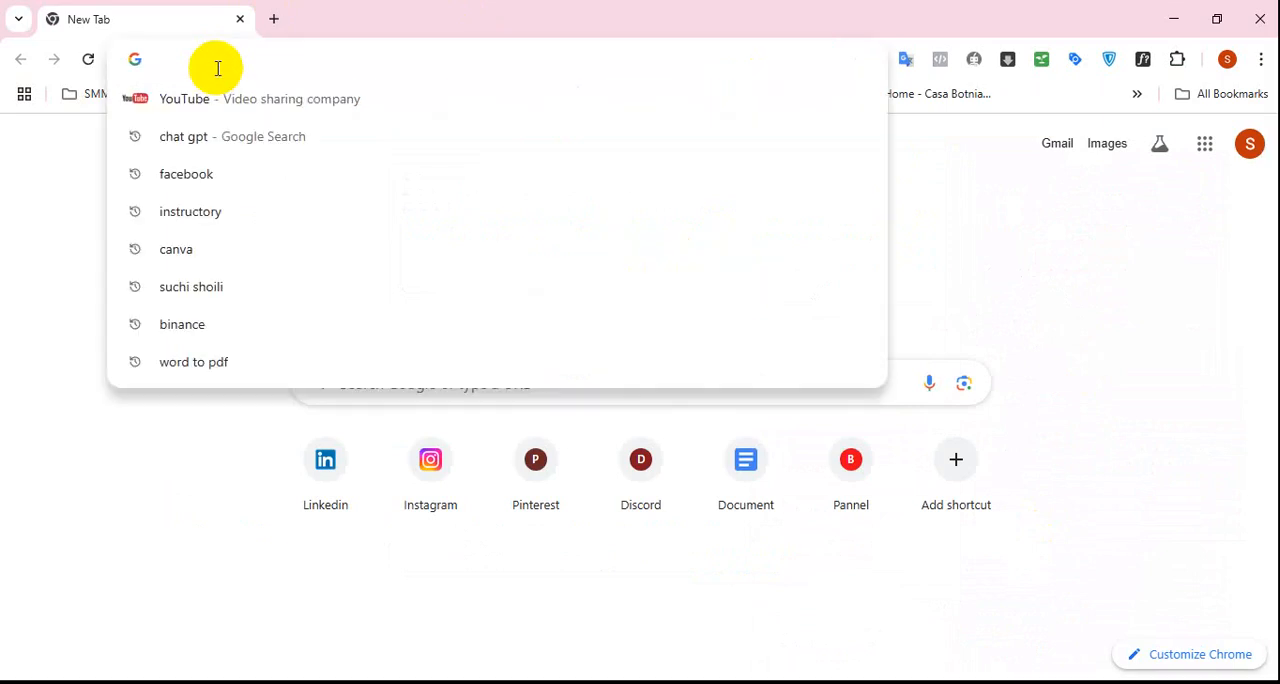
text(chat gpt)
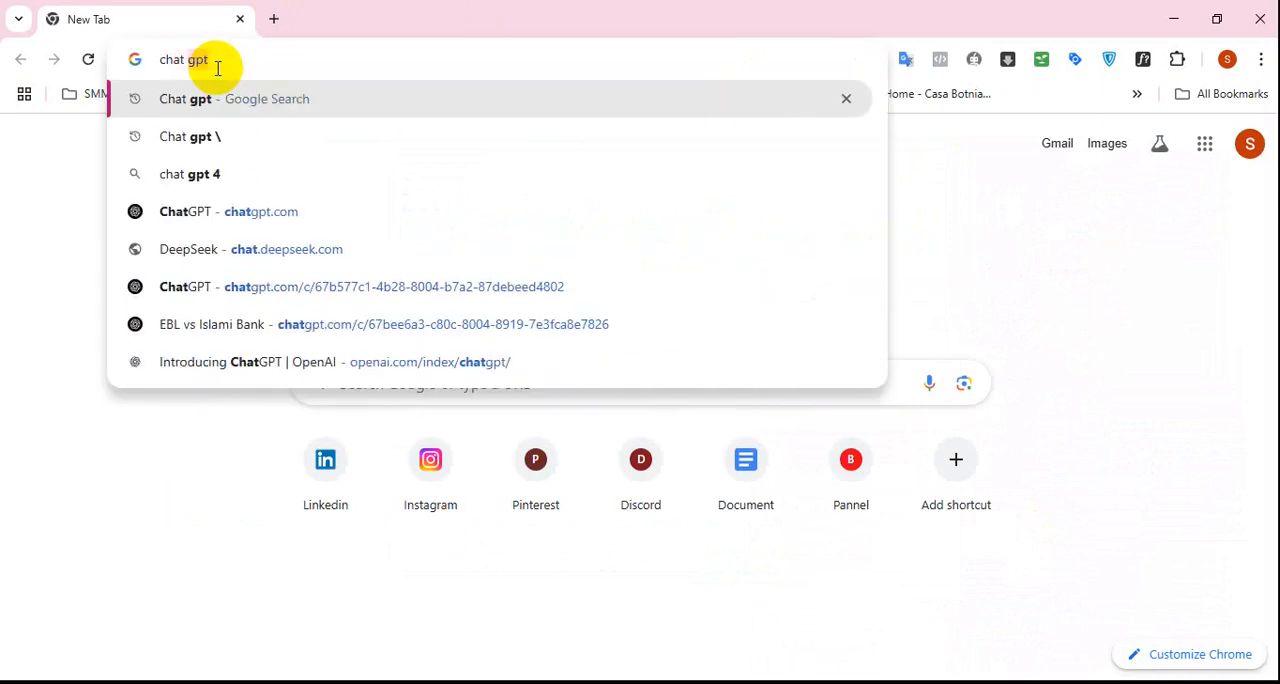
key(Return)
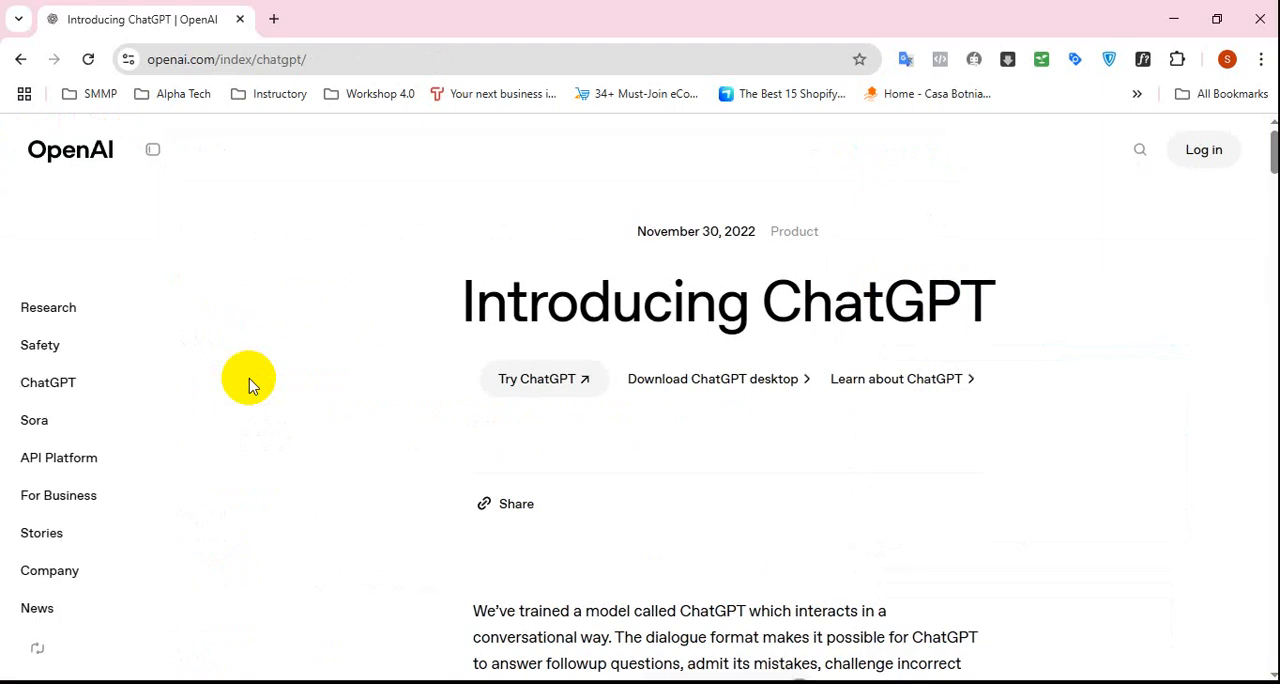
click(549, 381)
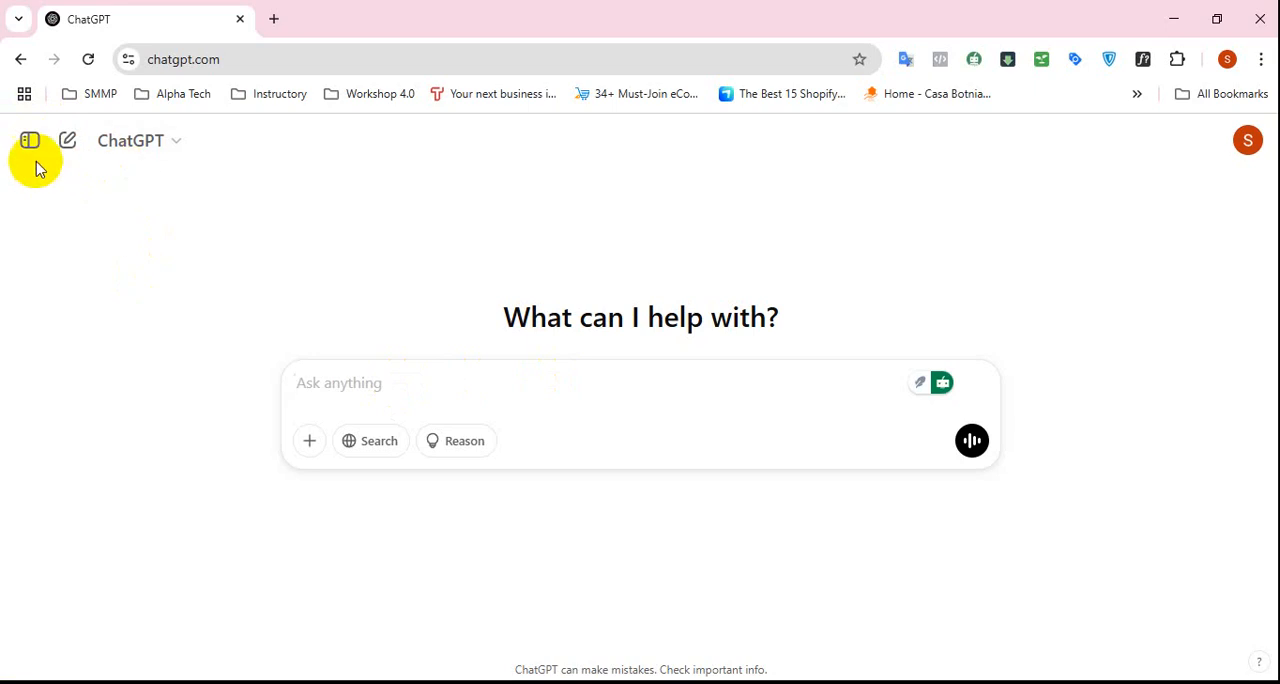
click(88, 59)
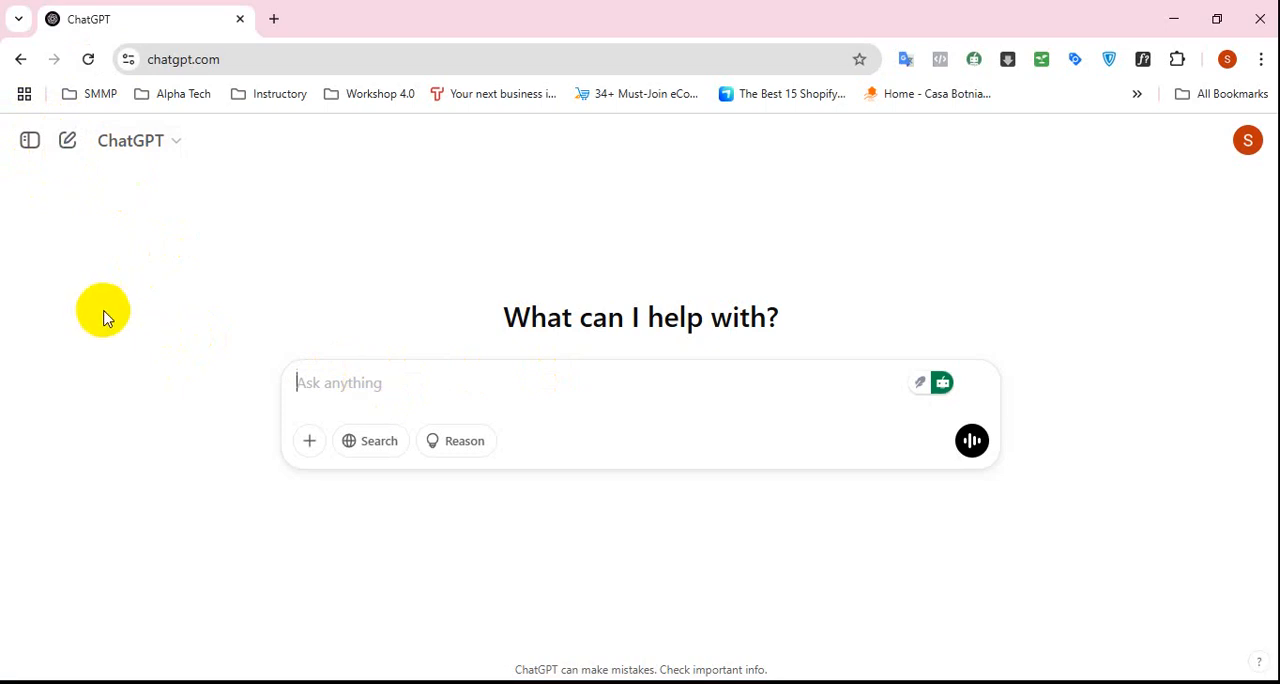
click(88, 60)
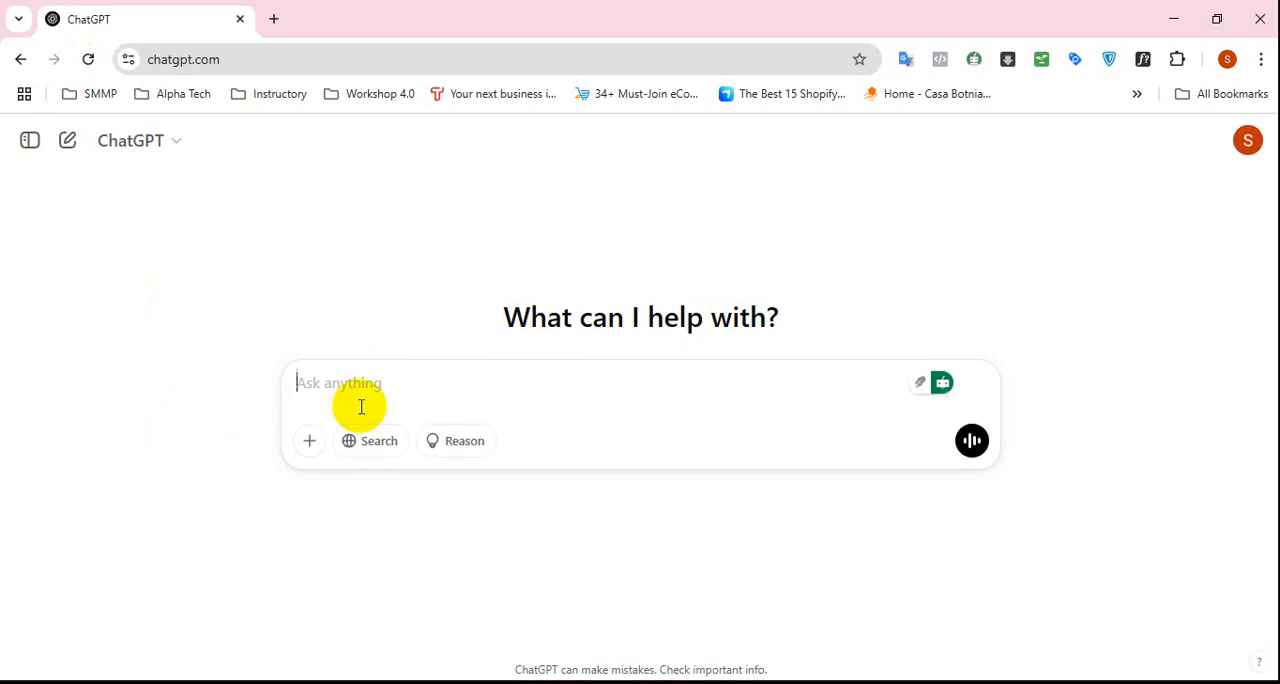
Enable the Search and Reason options for the ChatGPT prompt.
click(380, 442)
click(472, 454)
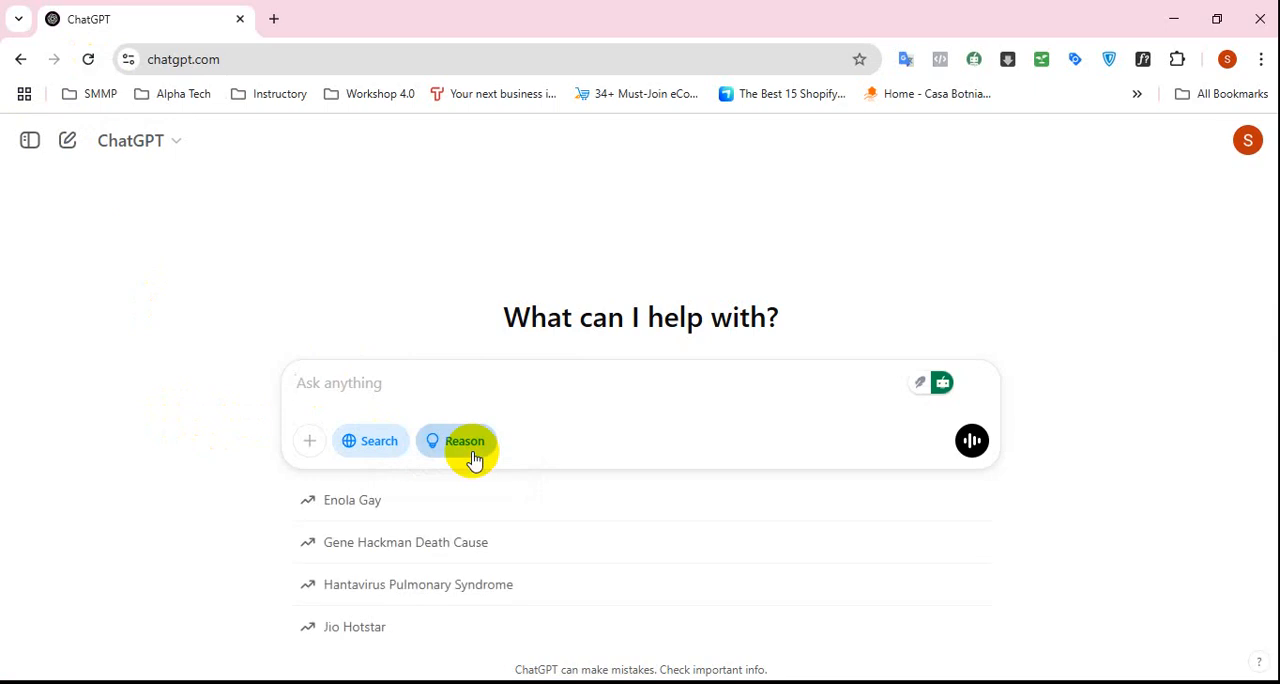
click(172, 405)
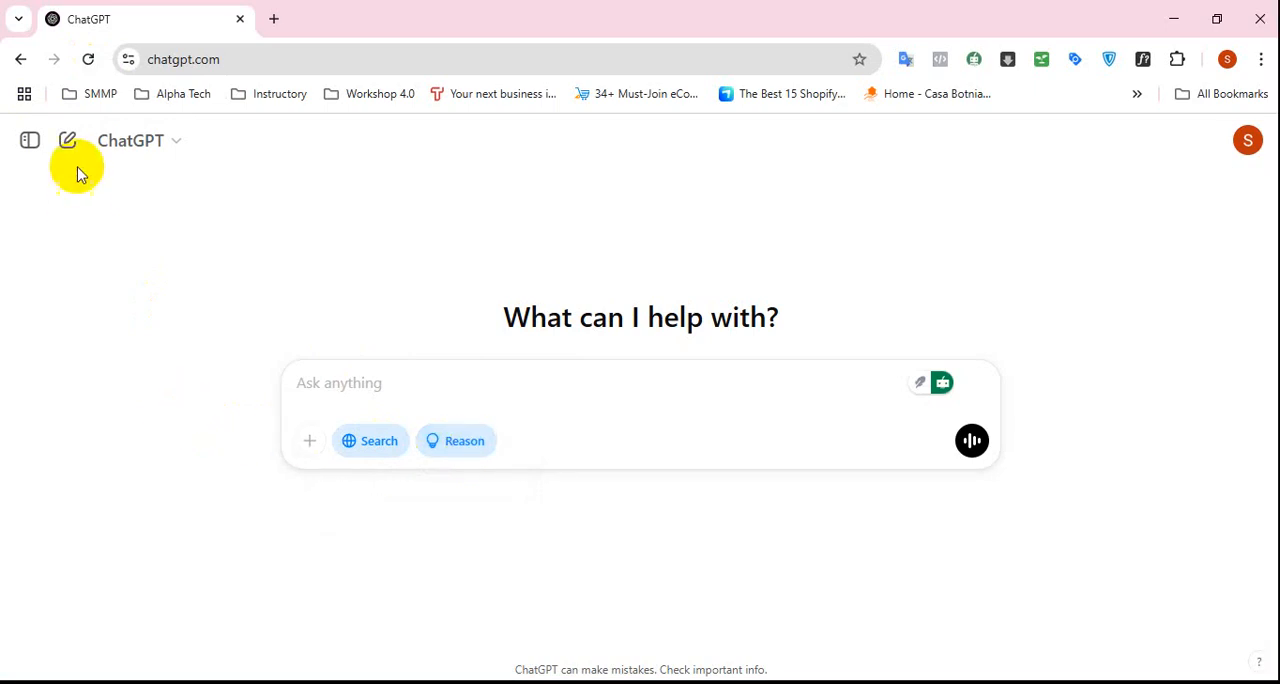
Find yesterday's Locksmith Misconceptions conversation in the ChatGPT history and open it.
click(30, 140)
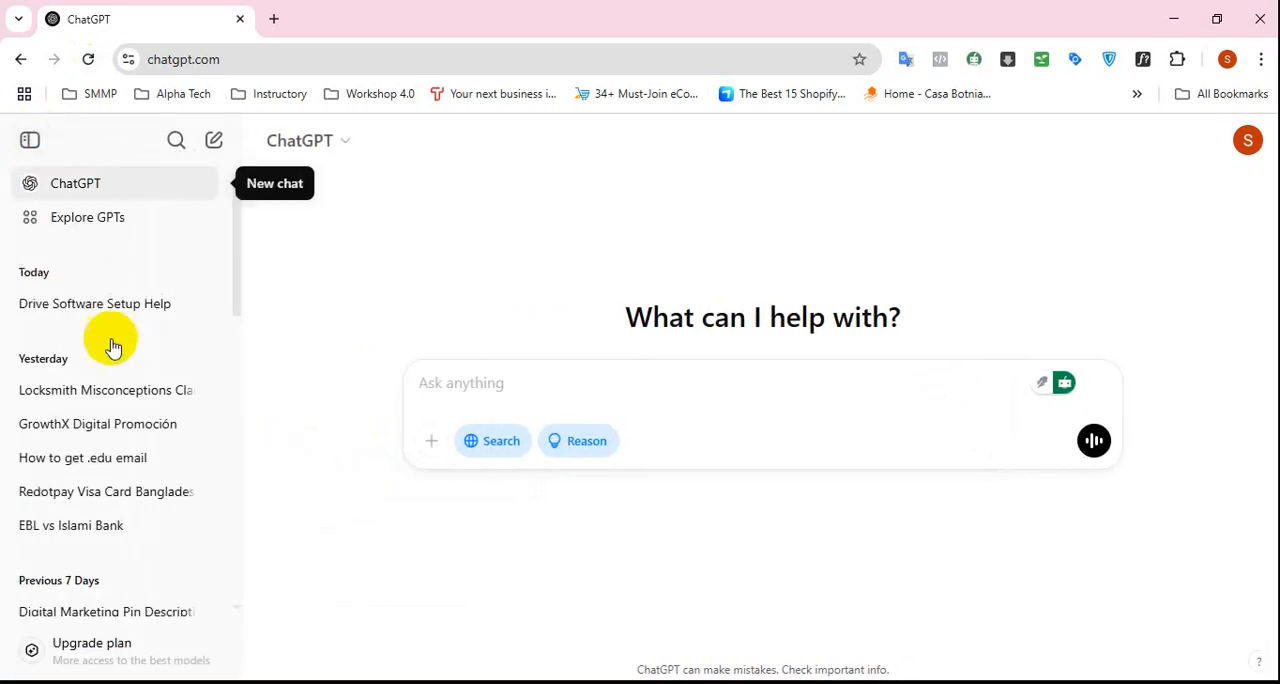
scroll(110, 380, down, 2)
scroll(114, 408, up, 1)
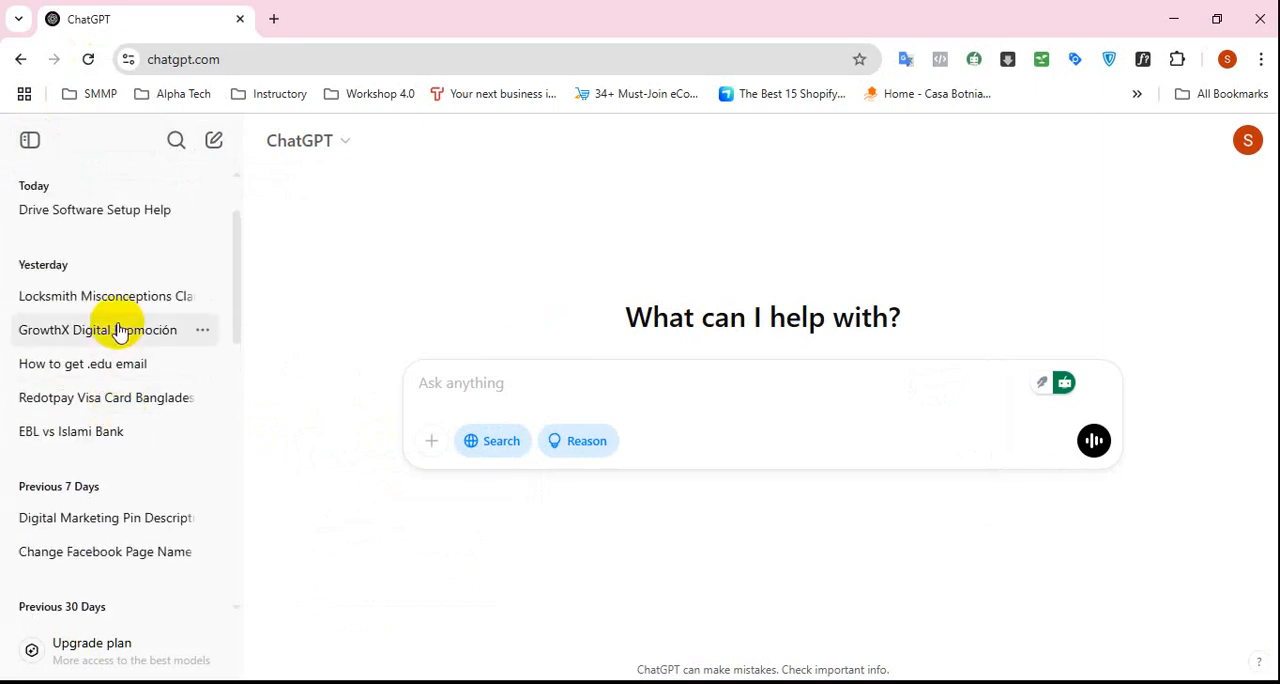
scroll(125, 345, up, 1)
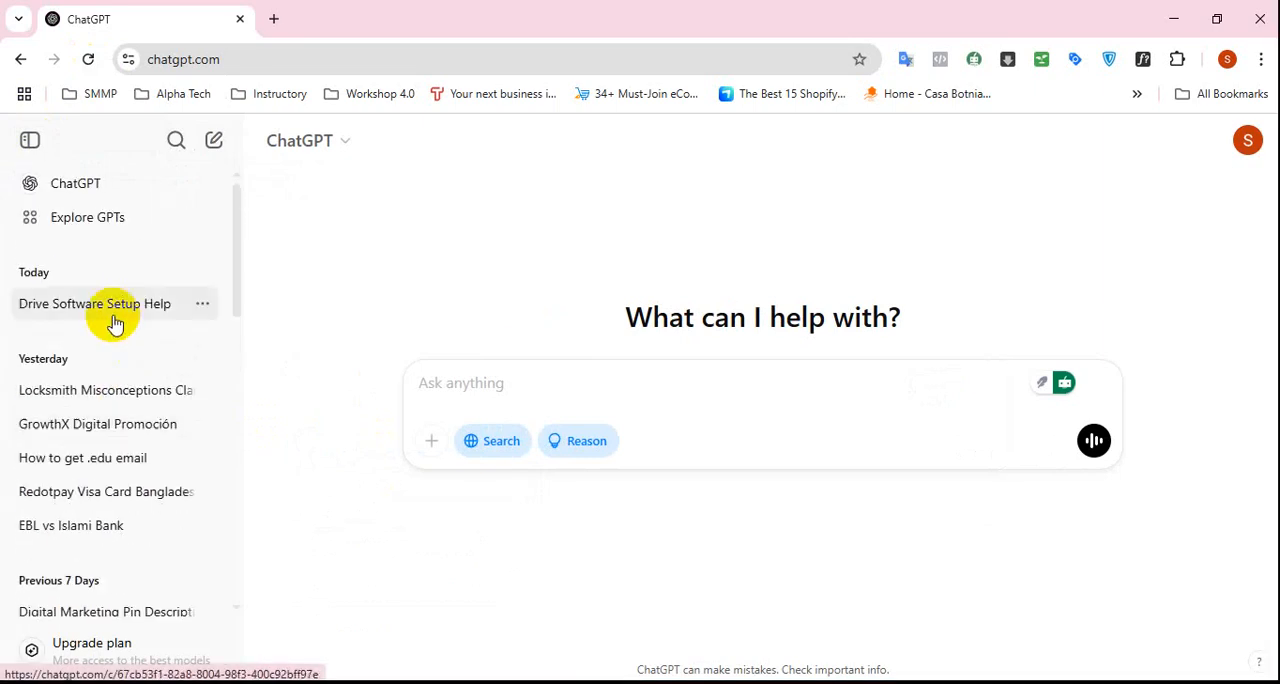
scroll(115, 322, down, 2)
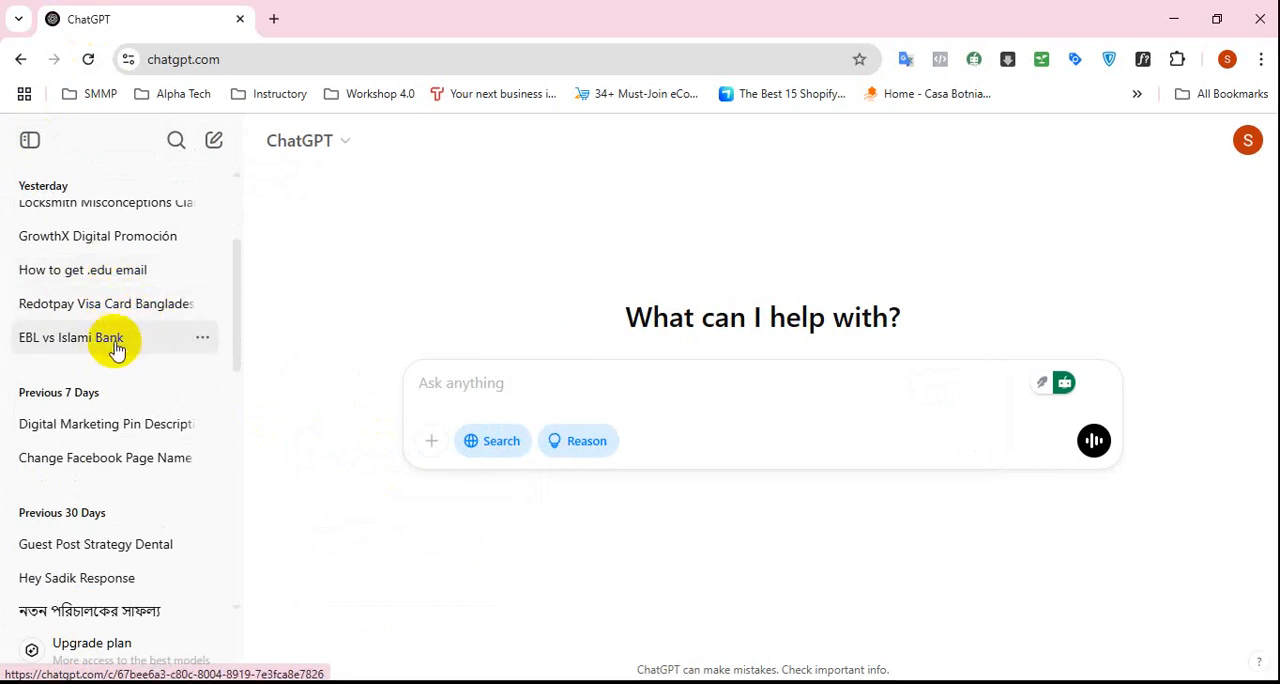
scroll(117, 348, up, 2)
scroll(117, 348, down, 1)
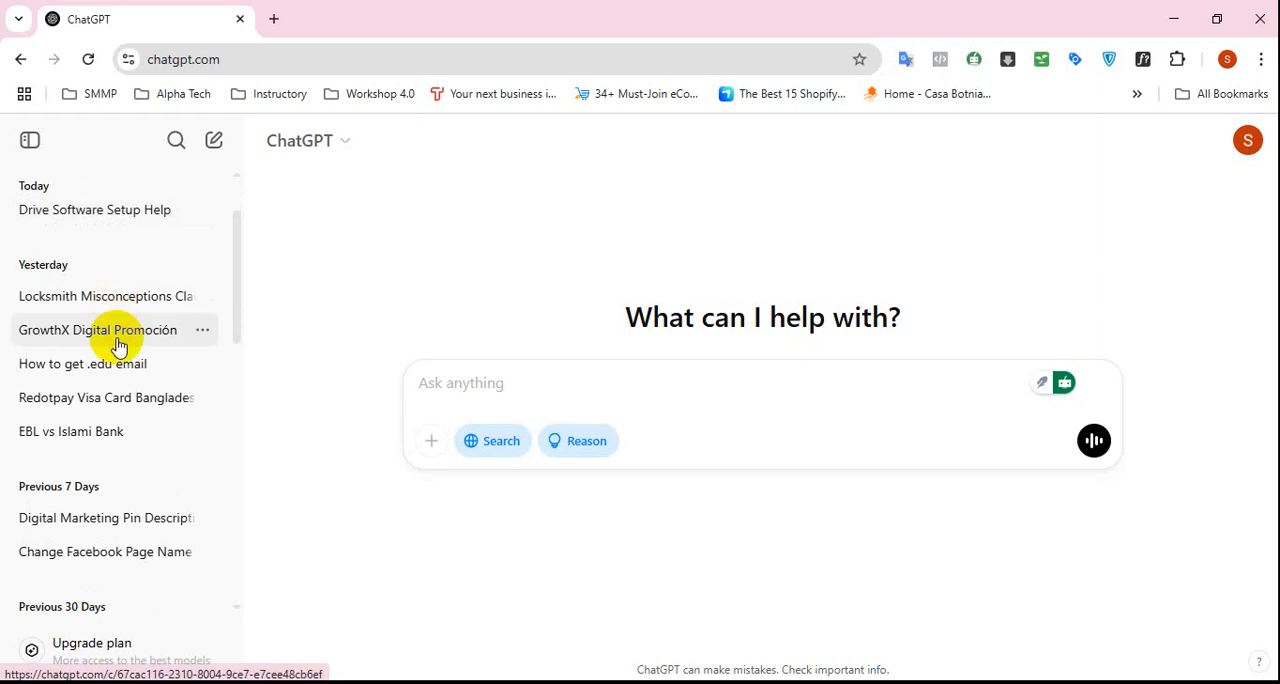
scroll(100, 360, down, 2)
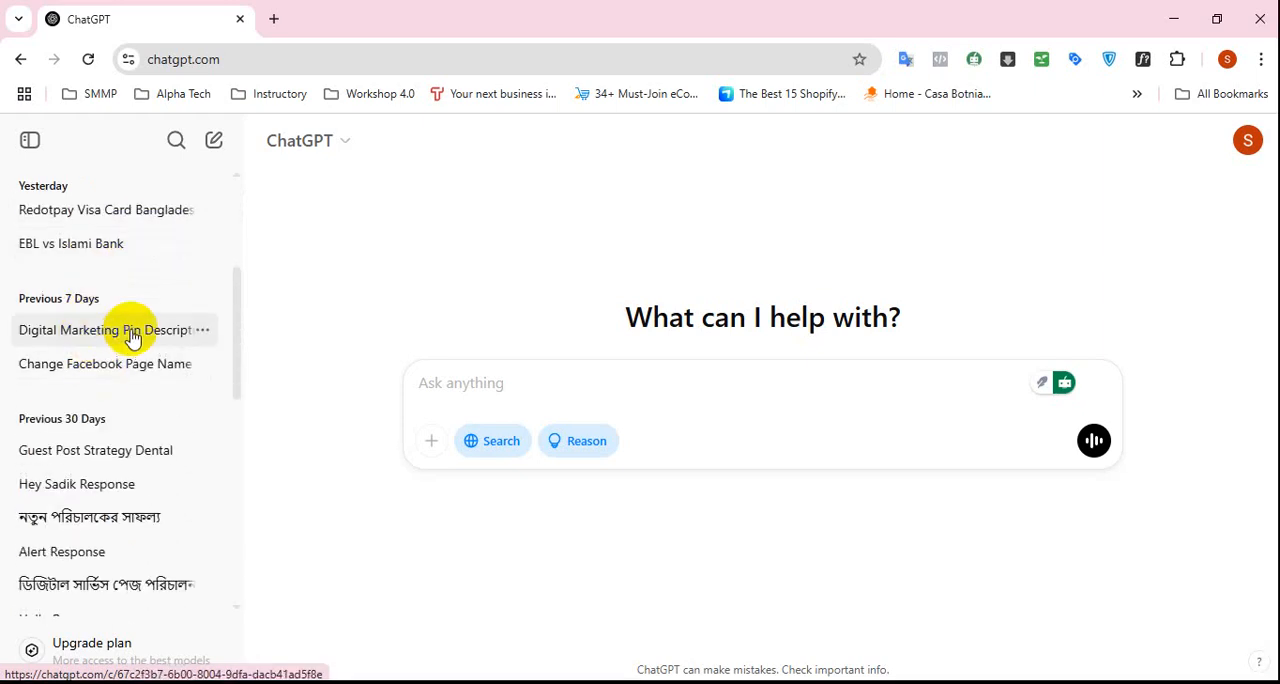
scroll(131, 364, down, 1)
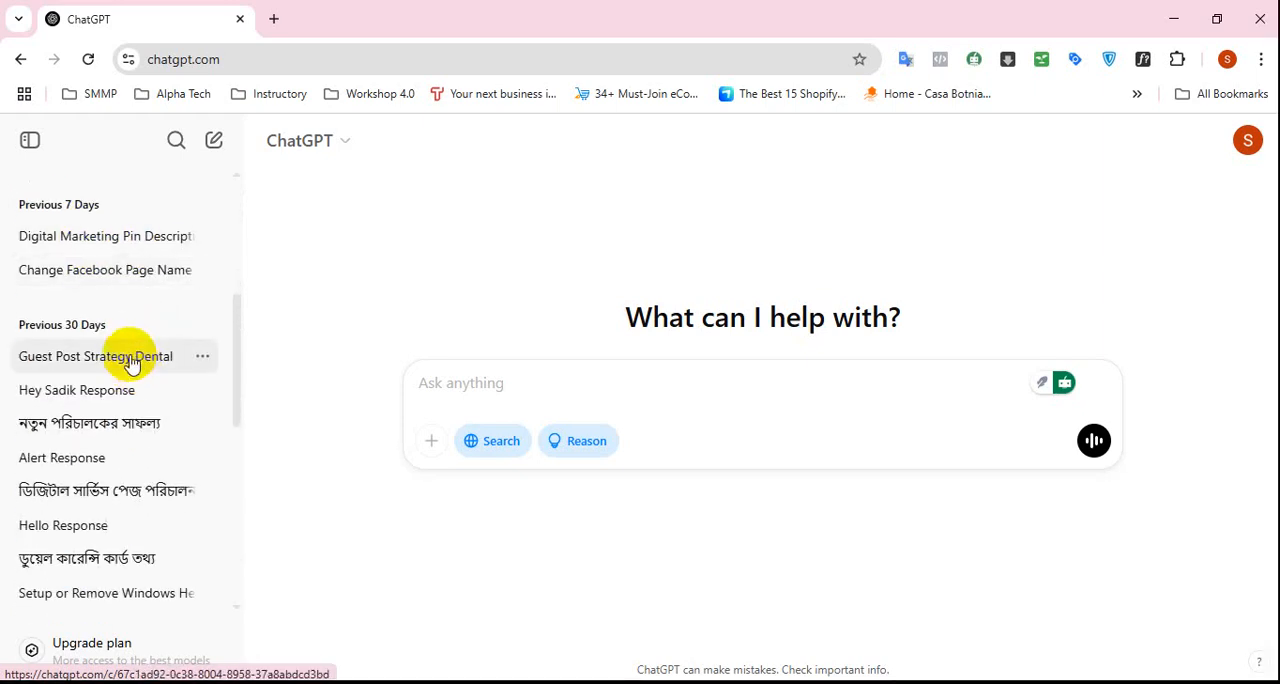
scroll(131, 364, up, 2)
scroll(125, 380, down, 1)
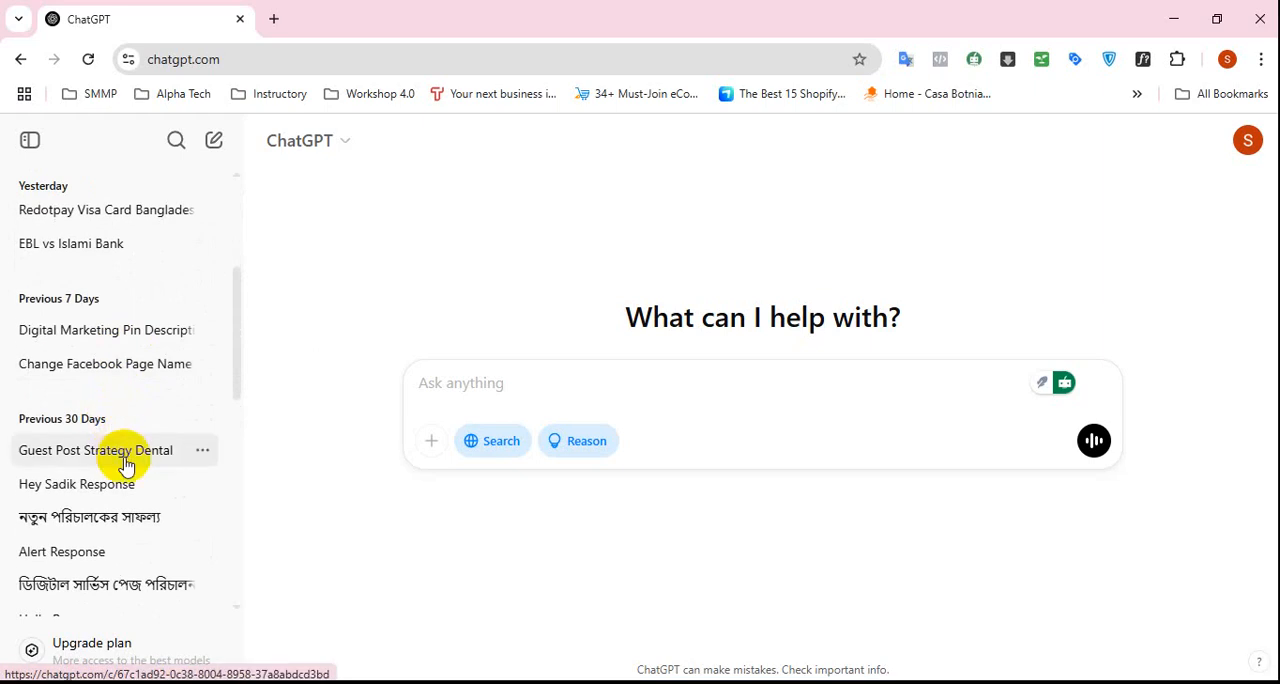
scroll(125, 463, up, 3)
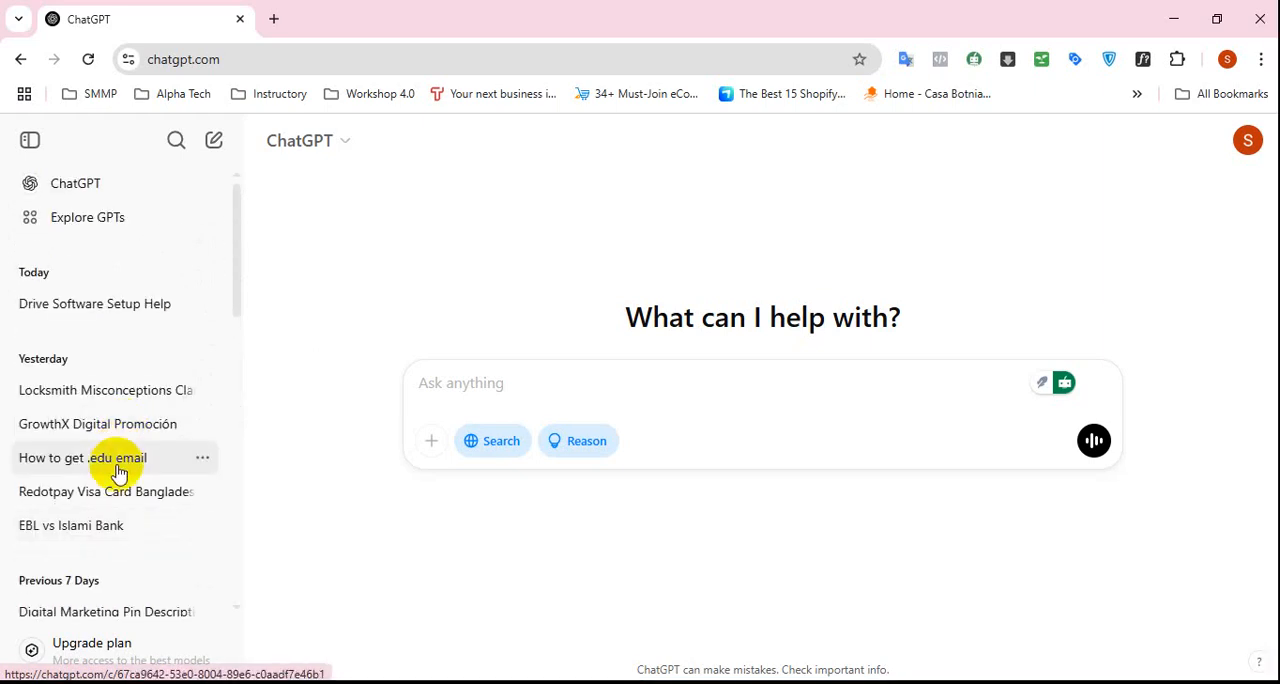
click(111, 397)
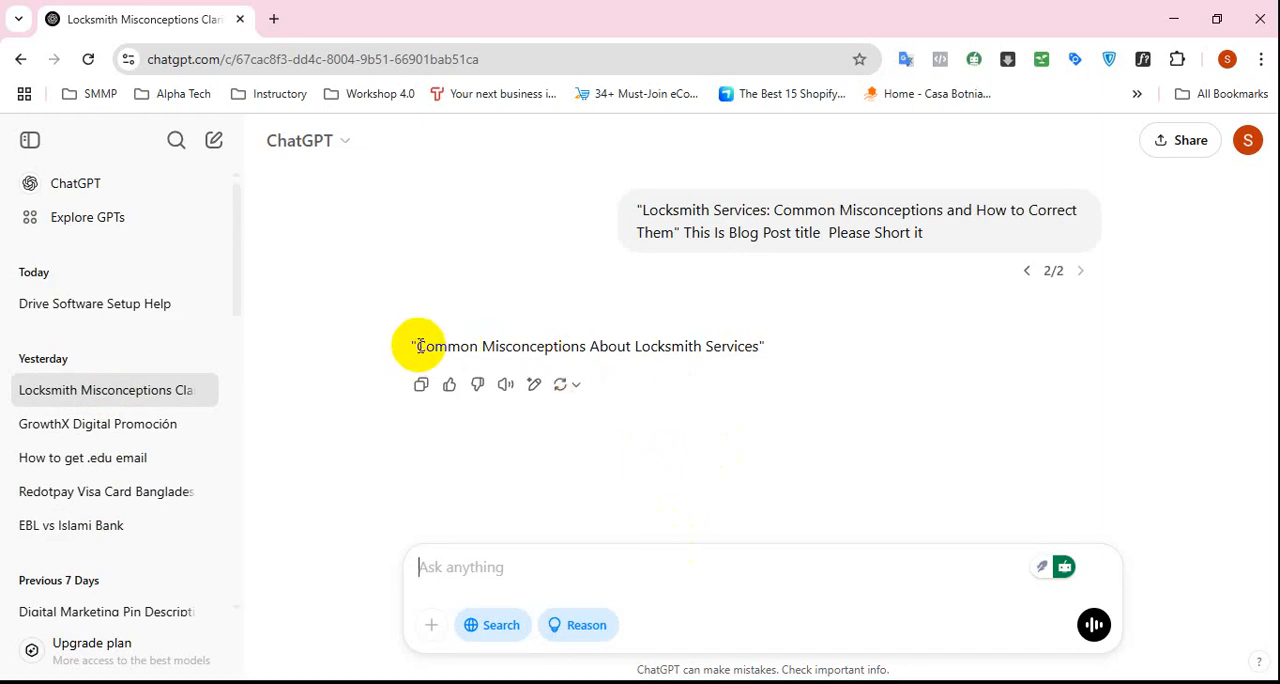
Copy "Common Misconceptions About Locksmith Services" from the ChatGPT reply and paste it as the AIOSEO post title in WordPress.
drag(418, 346, 756, 346)
right_click(756, 346)
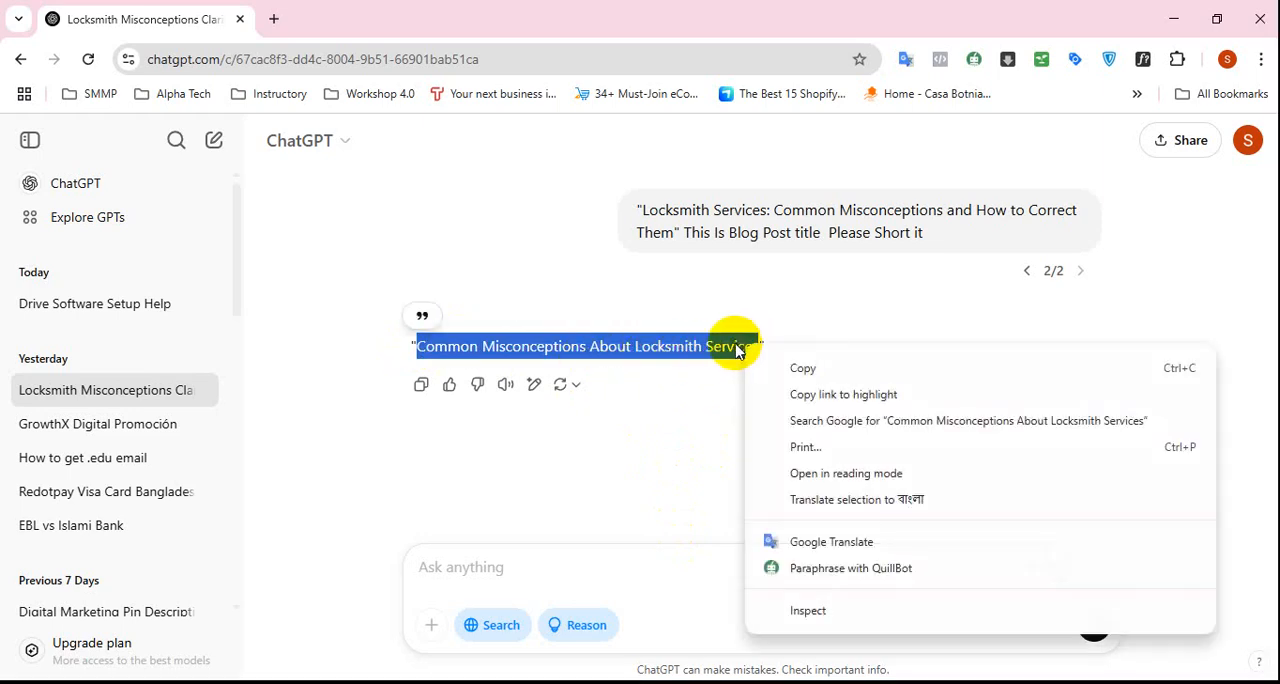
click(791, 357)
click(871, 357)
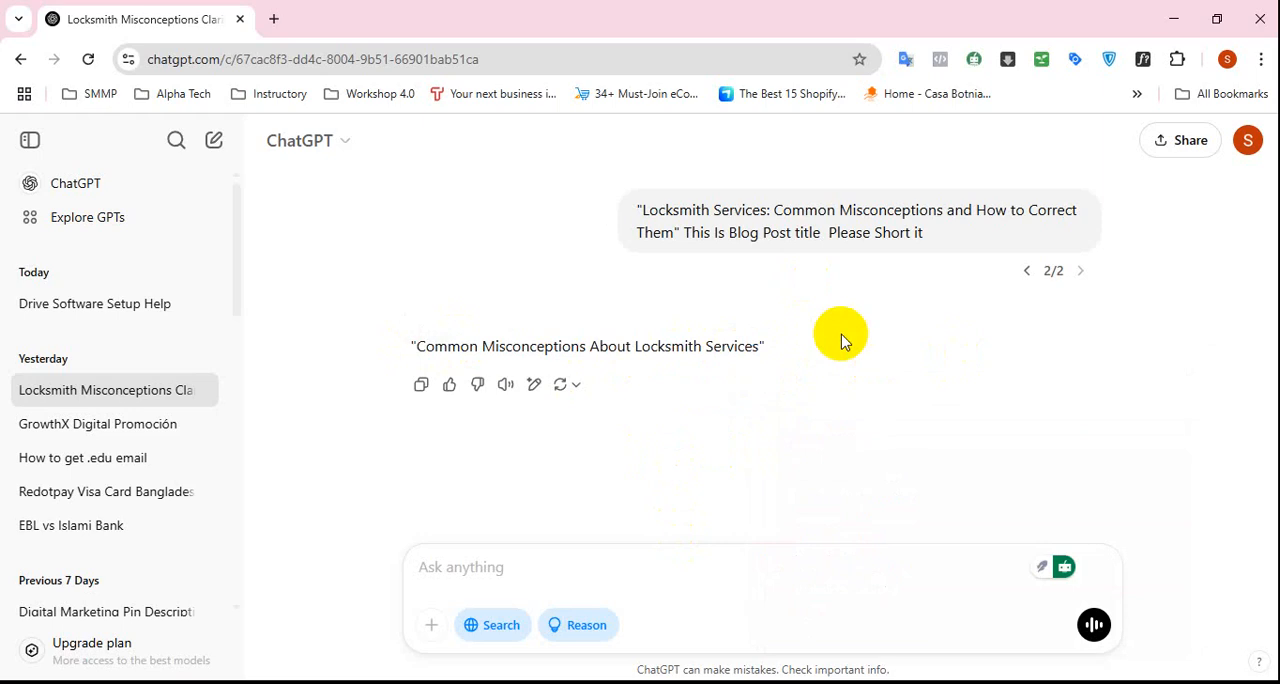
key(alt+Tab)
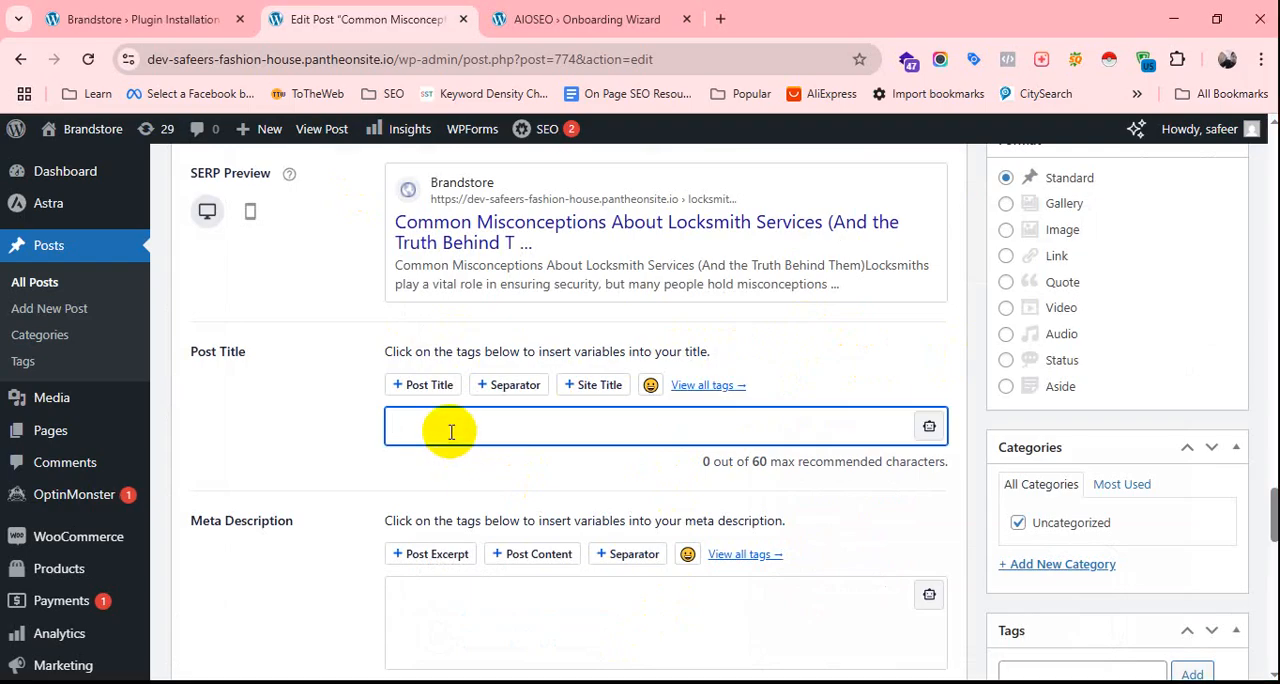
key(ctrl+v)
With the empty meta description ready for input, switch back to ChatGPT and review the first version of the locksmith prompt and its reply.
scroll(506, 480, down, 1)
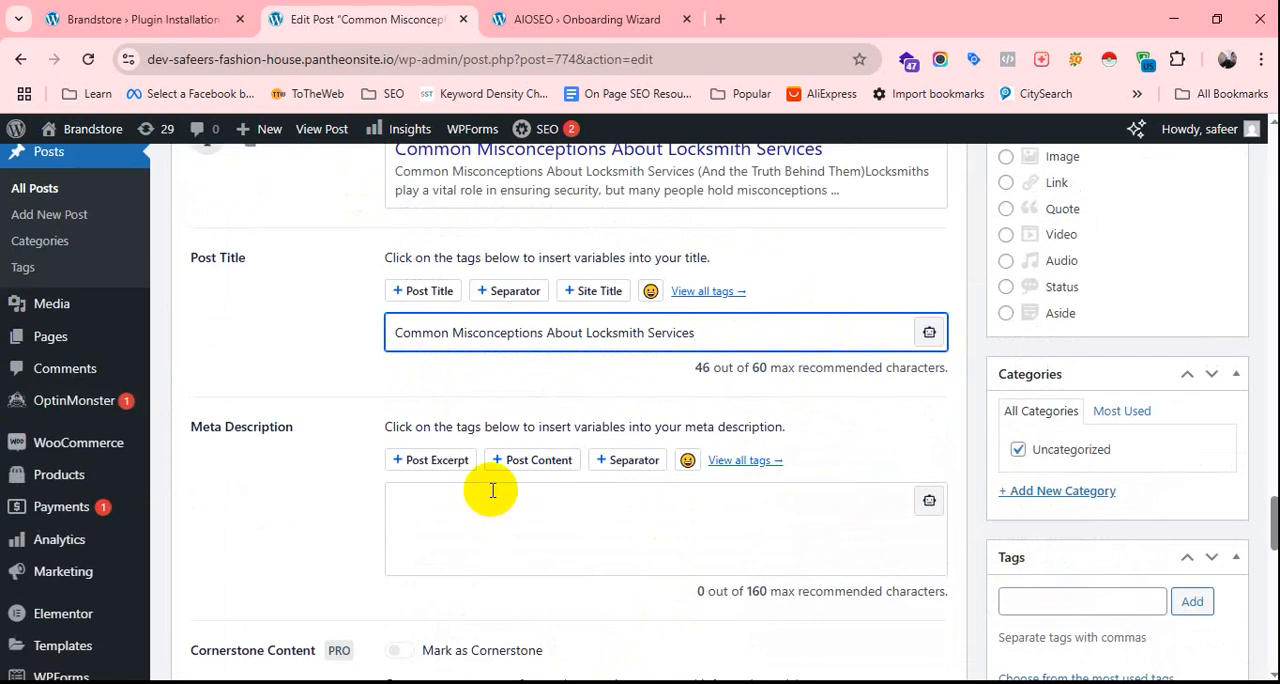
click(492, 490)
key(alt+Tab)
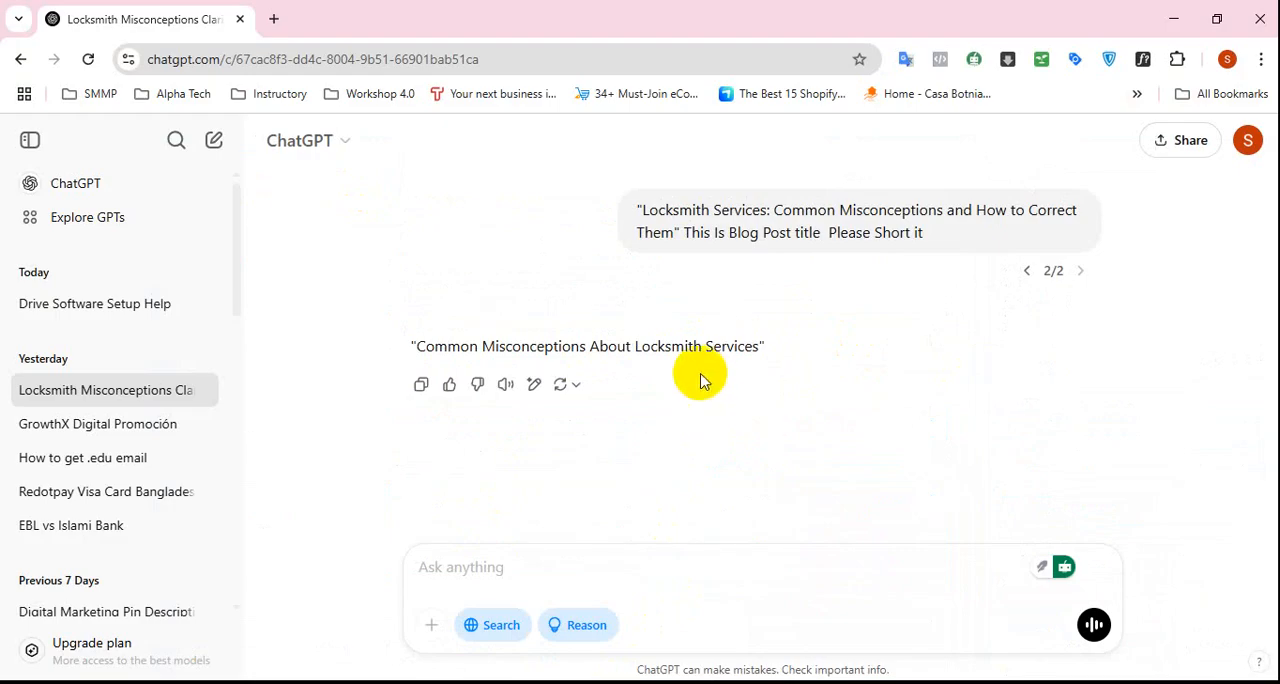
click(1028, 272)
scroll(755, 370, down, 2)
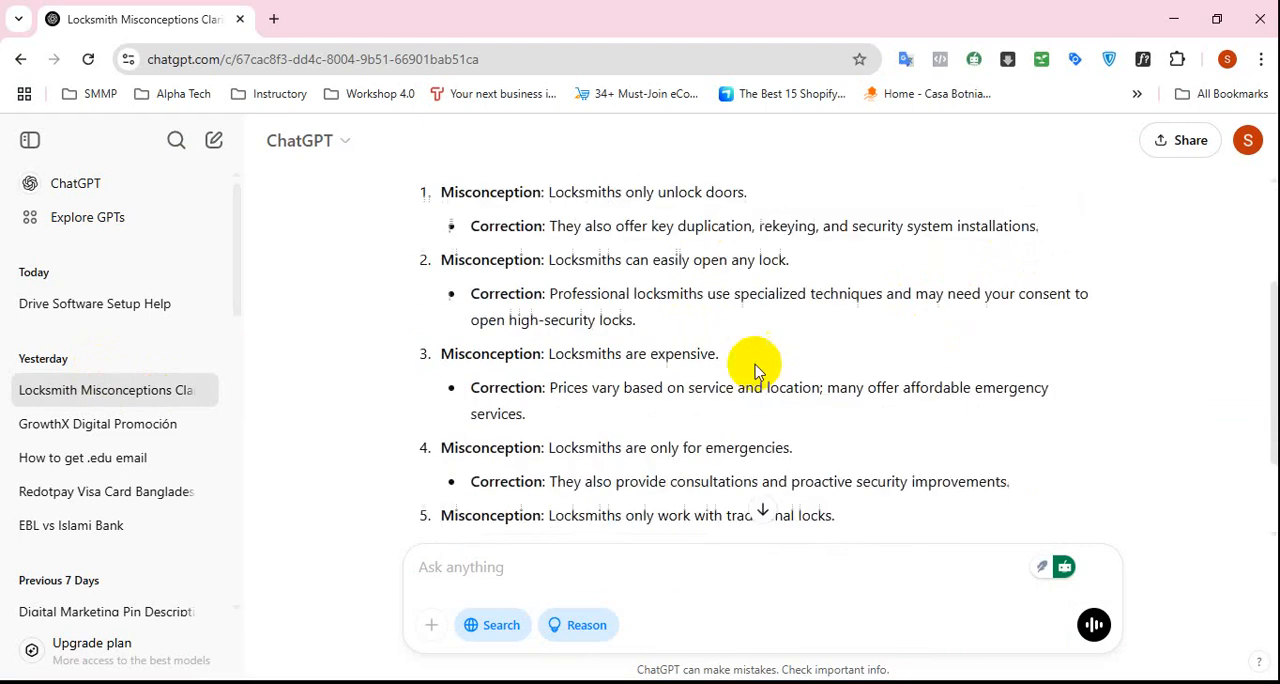
scroll(755, 370, up, 3)
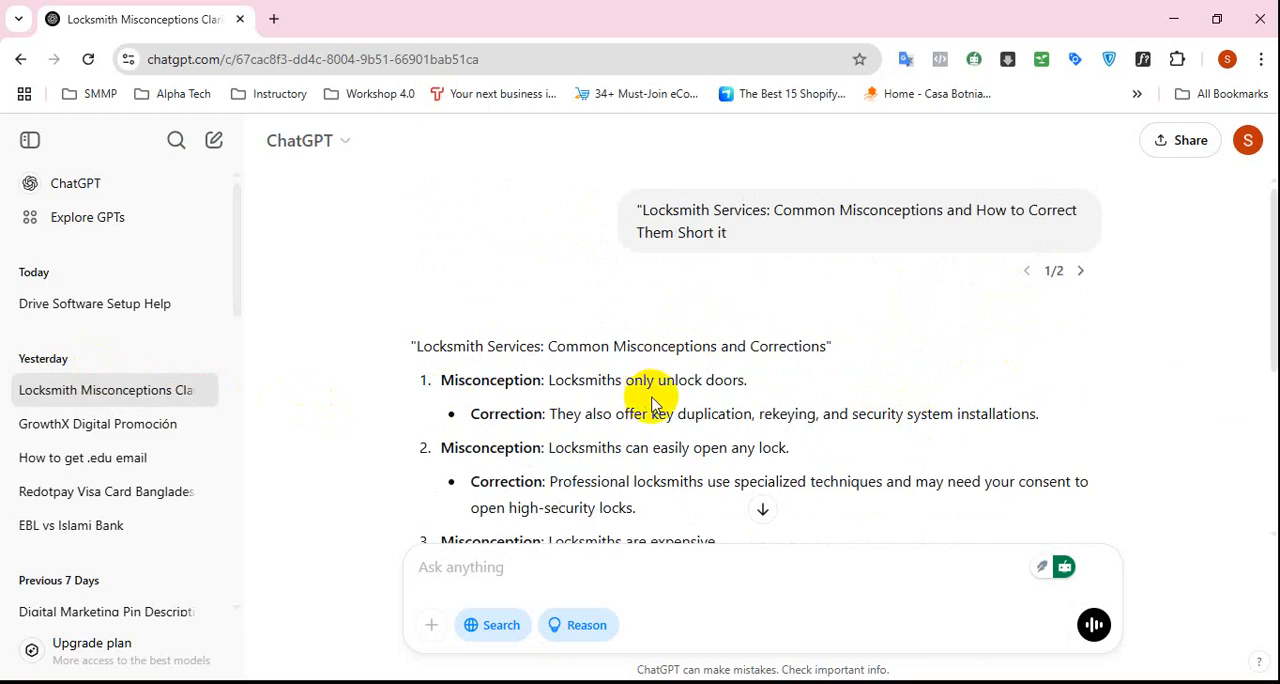
Read through the numbered locksmith misconceptions and their corrections in the ChatGPT reply, down to its end.
scroll(650, 405, down, 3)
scroll(873, 441, up, 3)
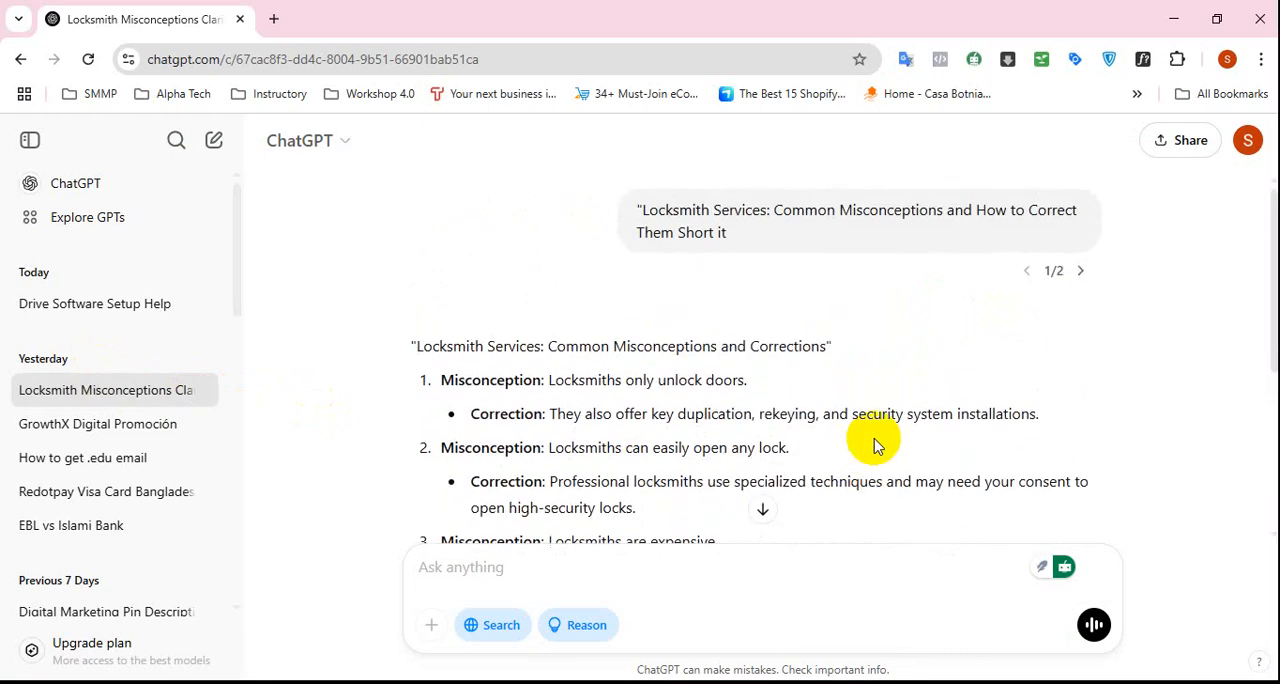
scroll(708, 380, down, 3)
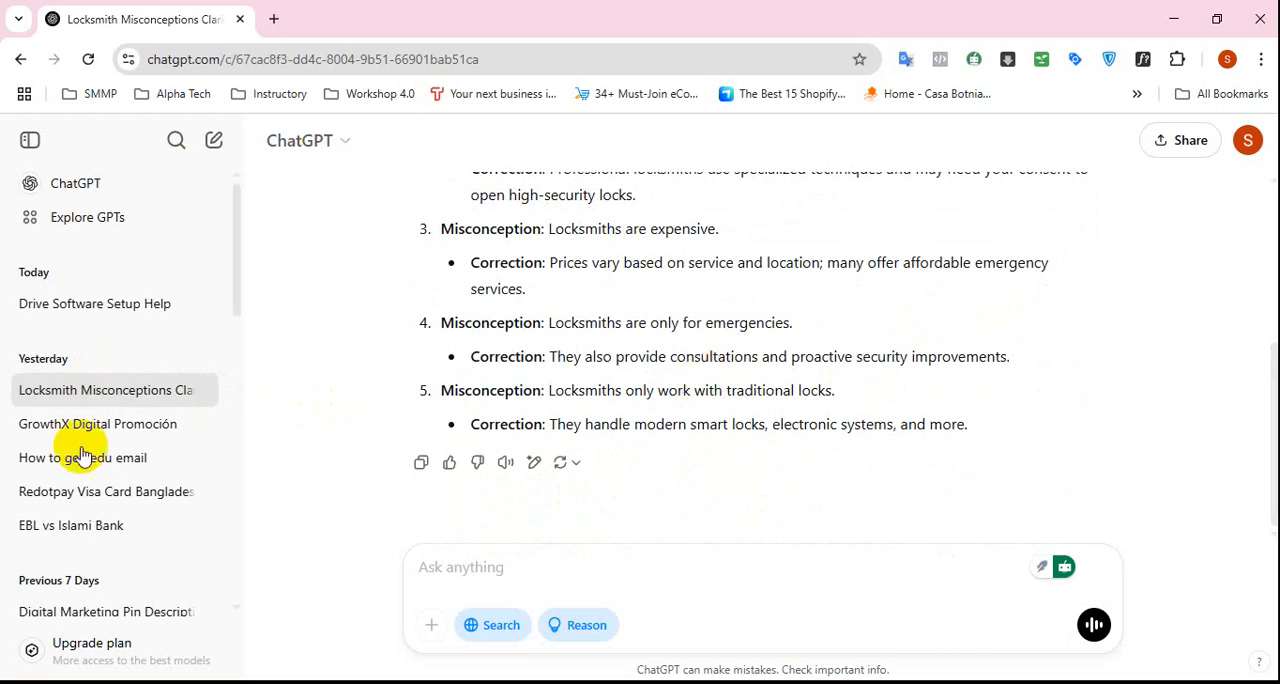
scroll(130, 470, down, 3)
scroll(140, 490, up, 3)
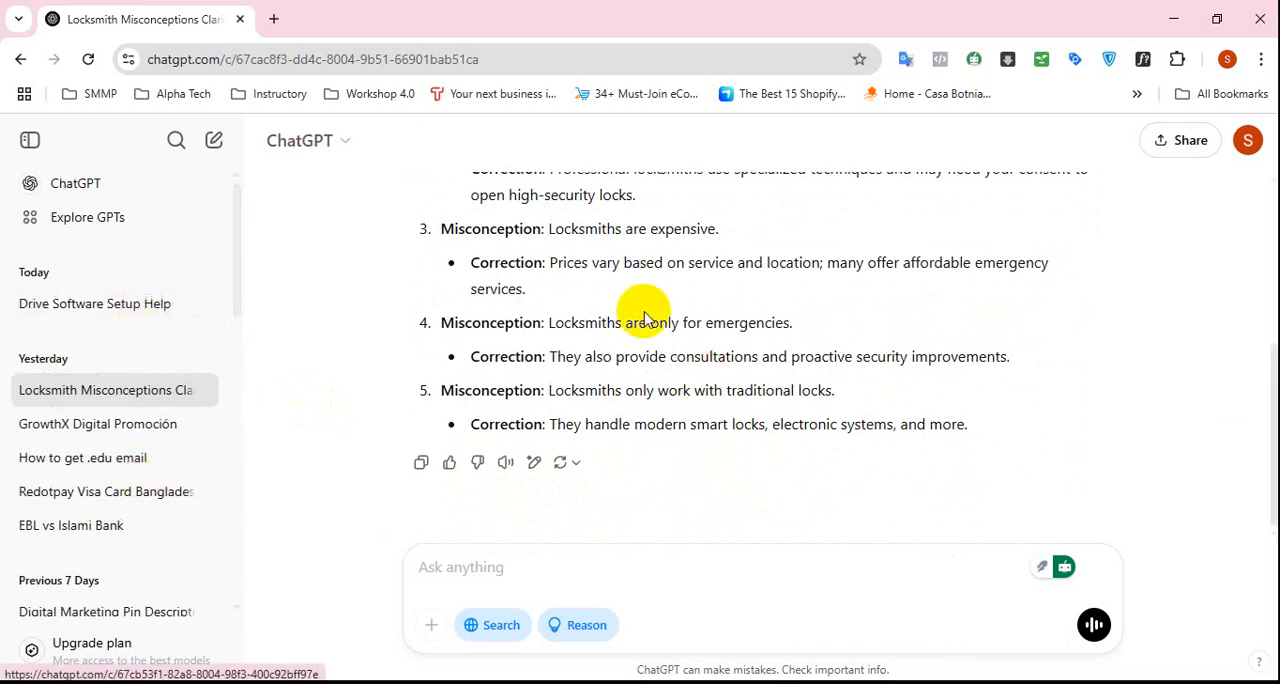
scroll(643, 312, up, 3)
scroll(757, 289, down, 3)
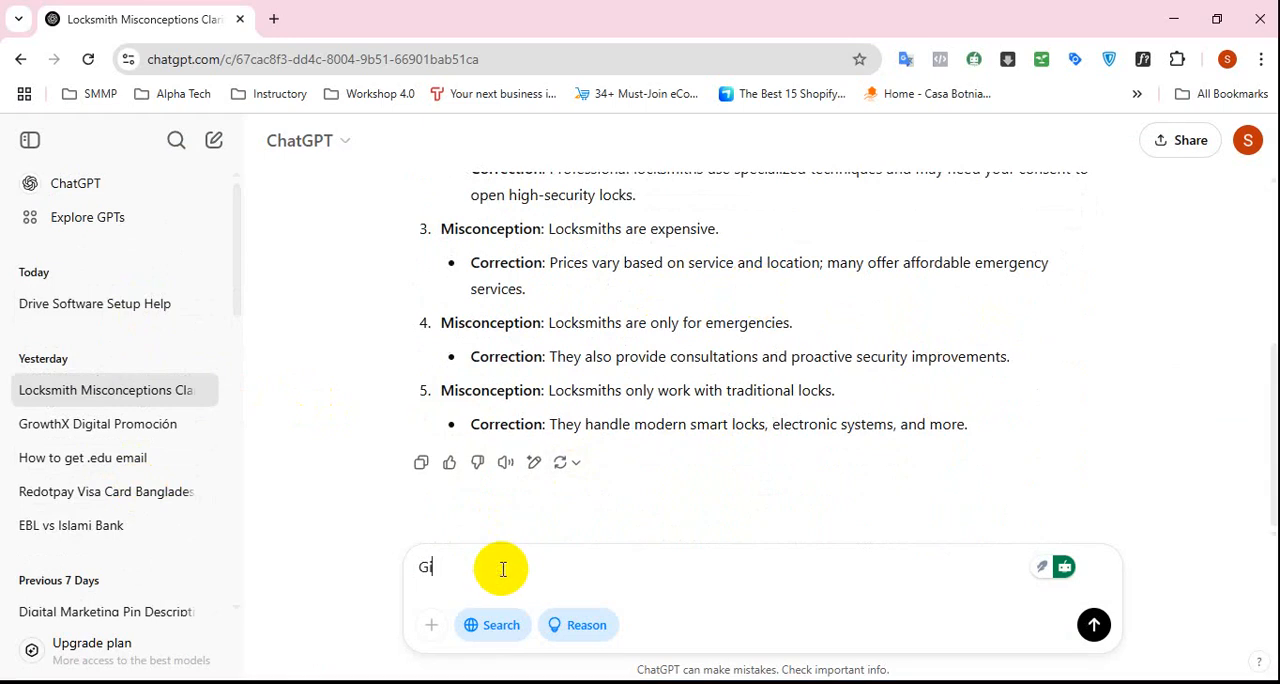
Send ChatGPT the follow-up prompt "Give Me Now Meta Description For This" in the locksmith conversation.
text(ive Me Now Meta Descri)
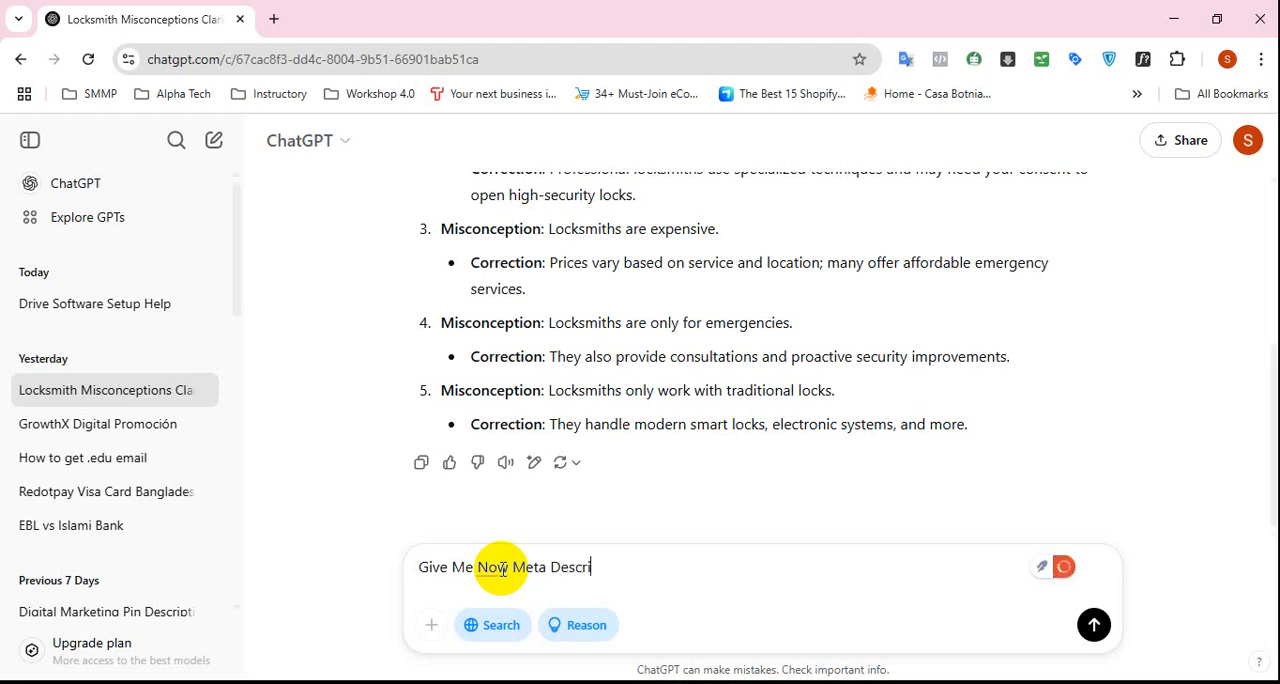
text(ption For )
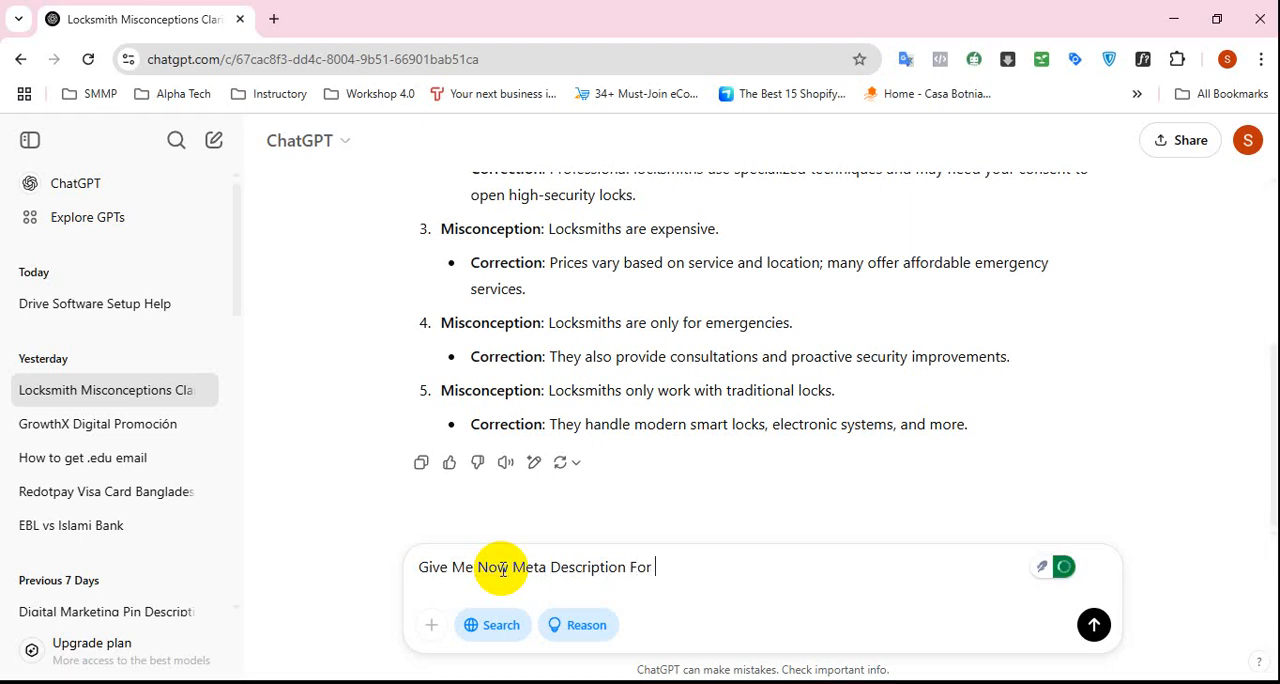
text(This)
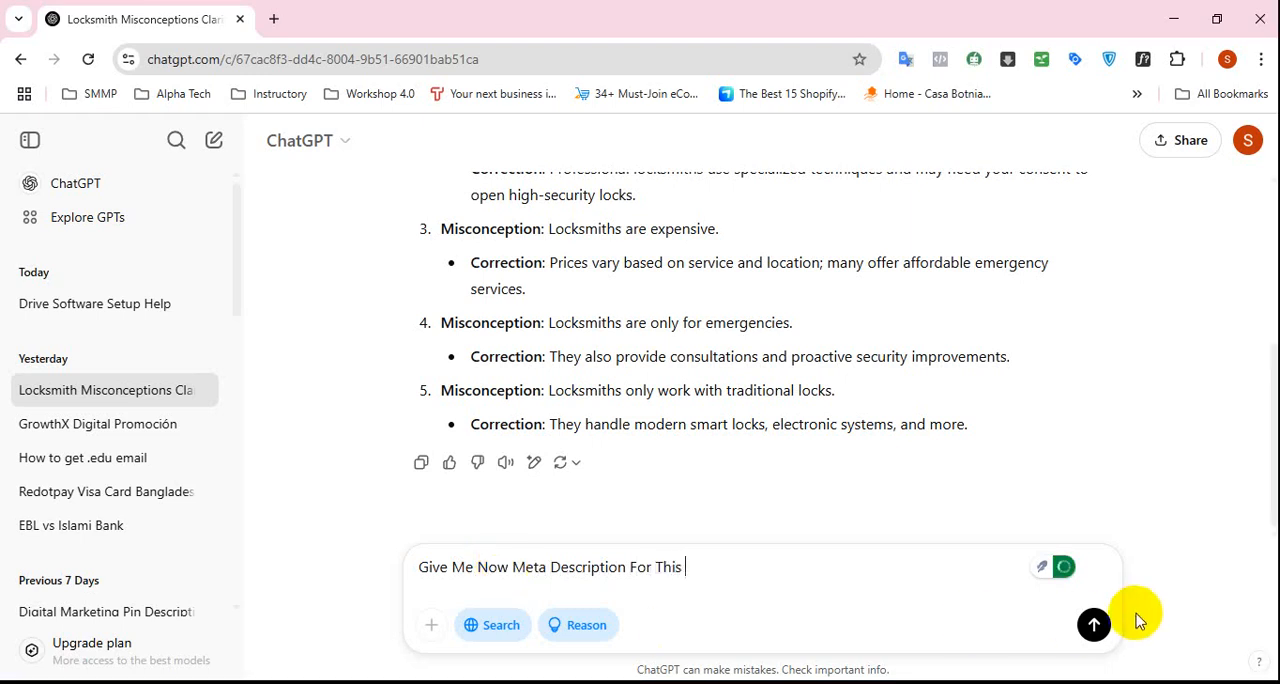
click(1096, 626)
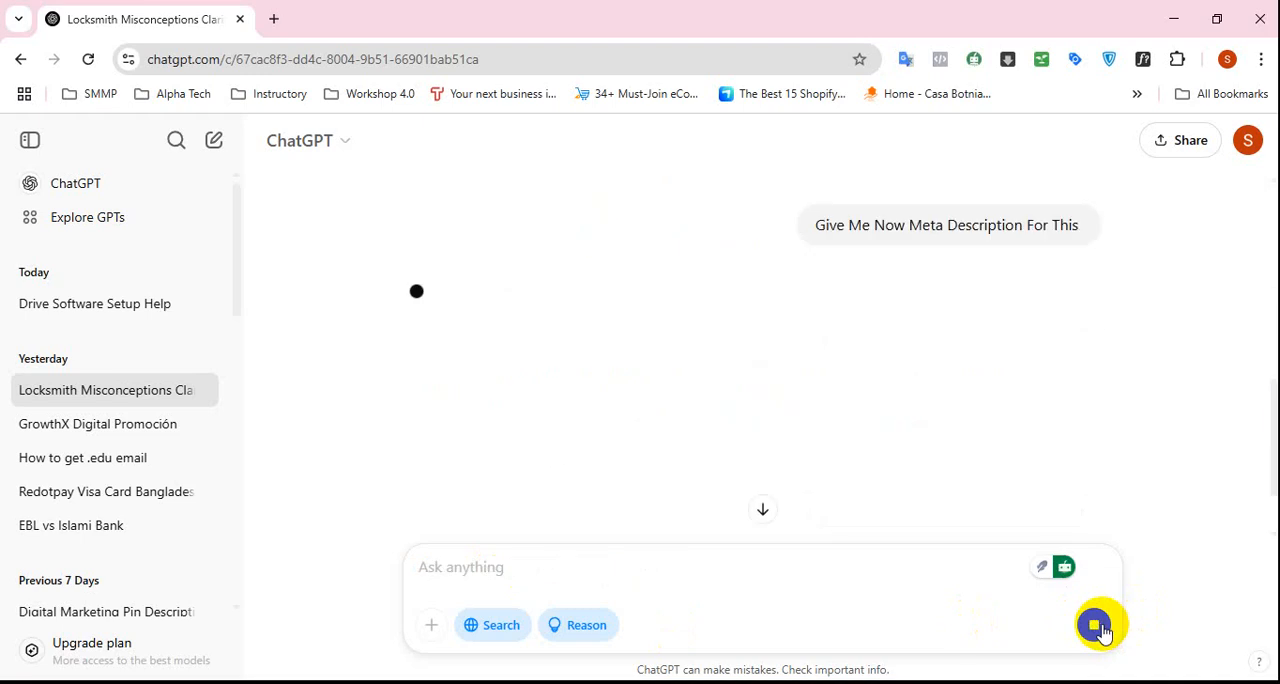
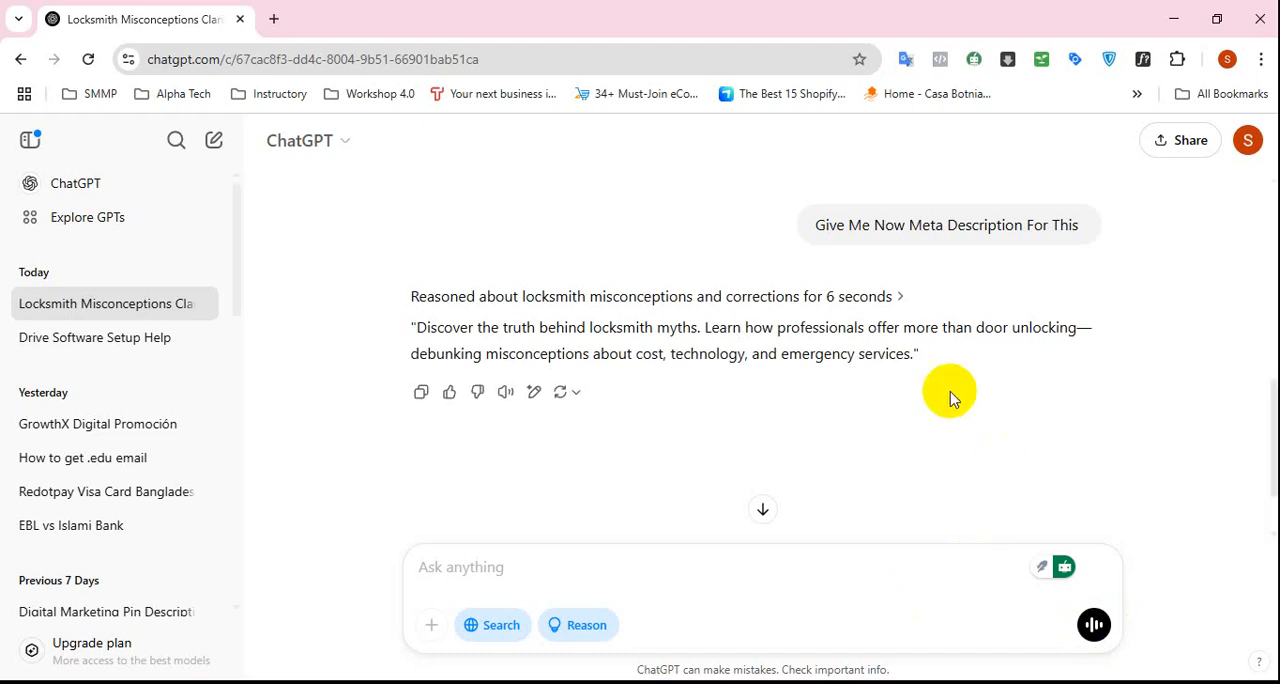
Show the second version of the first locksmith prompt and copy "Common Misconceptions About Locksmith Services" from its reply into a new ChatGPT message.
scroll(700, 370, up, 10)
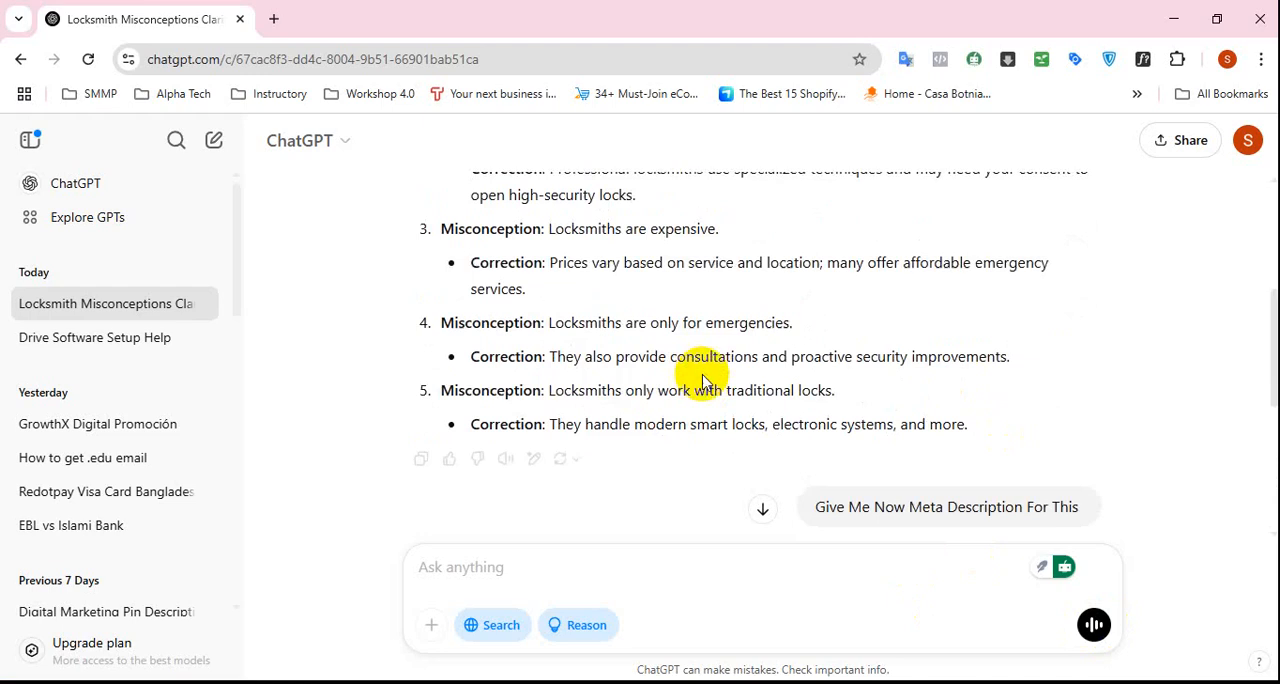
scroll(708, 414, up, 1)
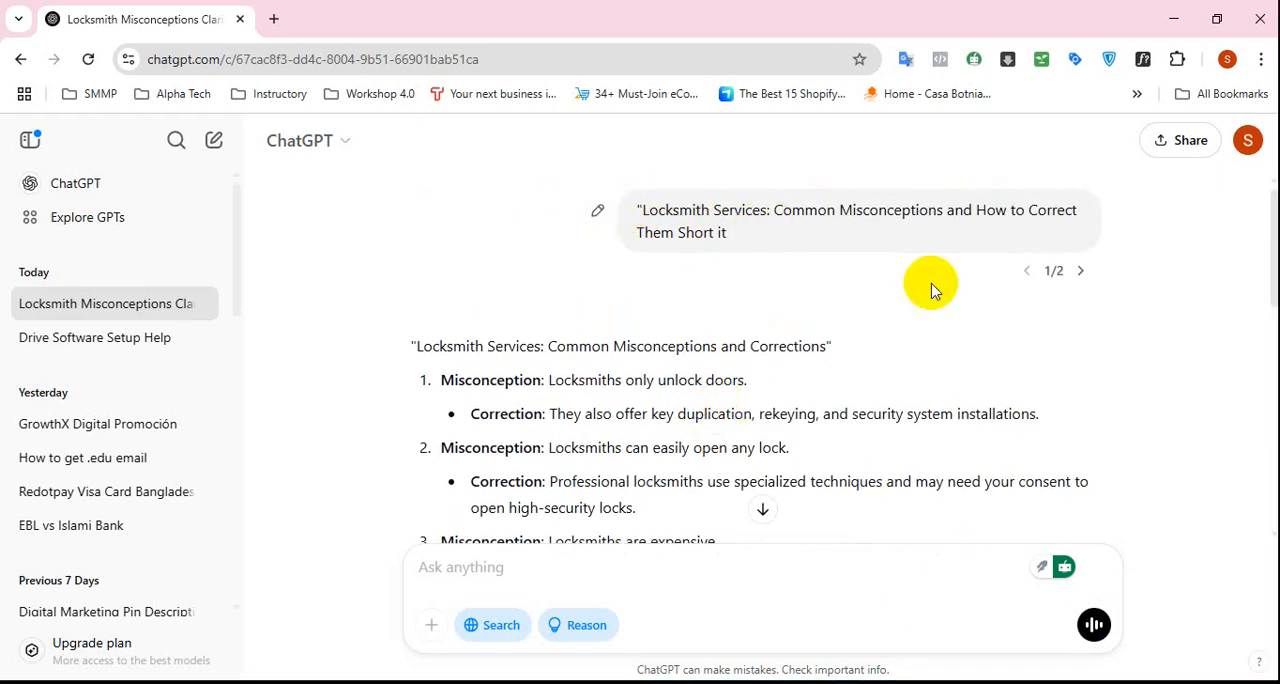
click(1080, 272)
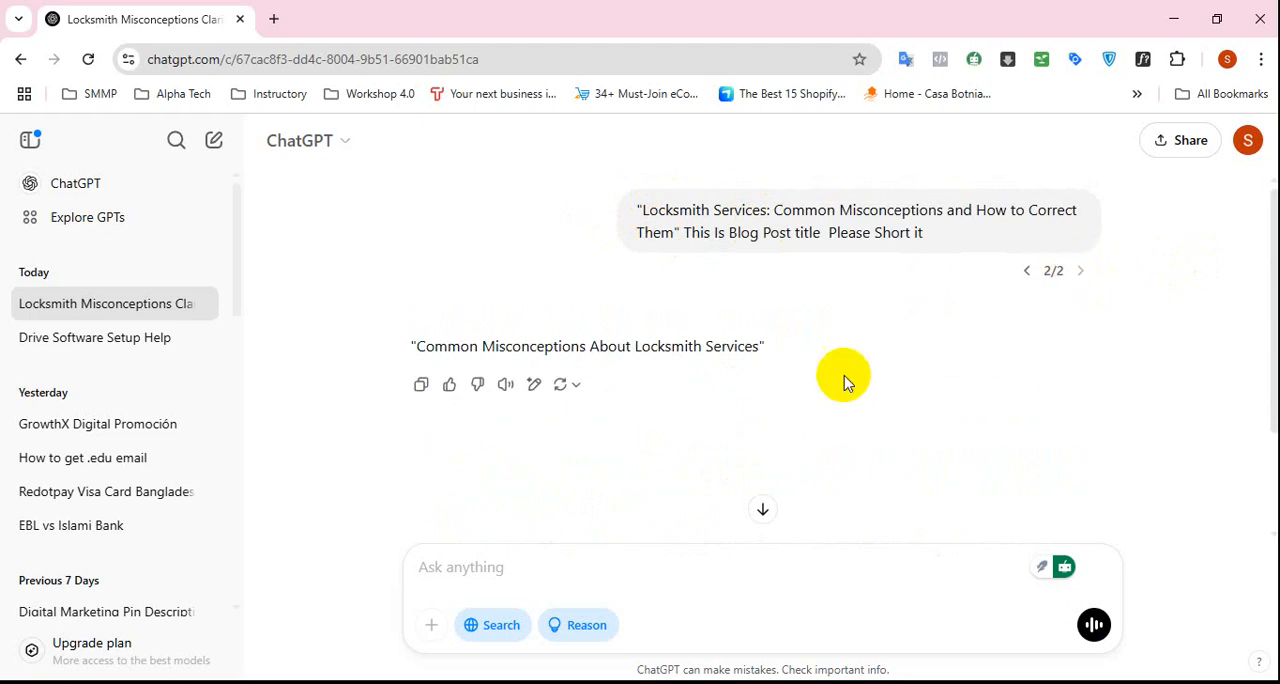
drag(411, 346, 536, 352)
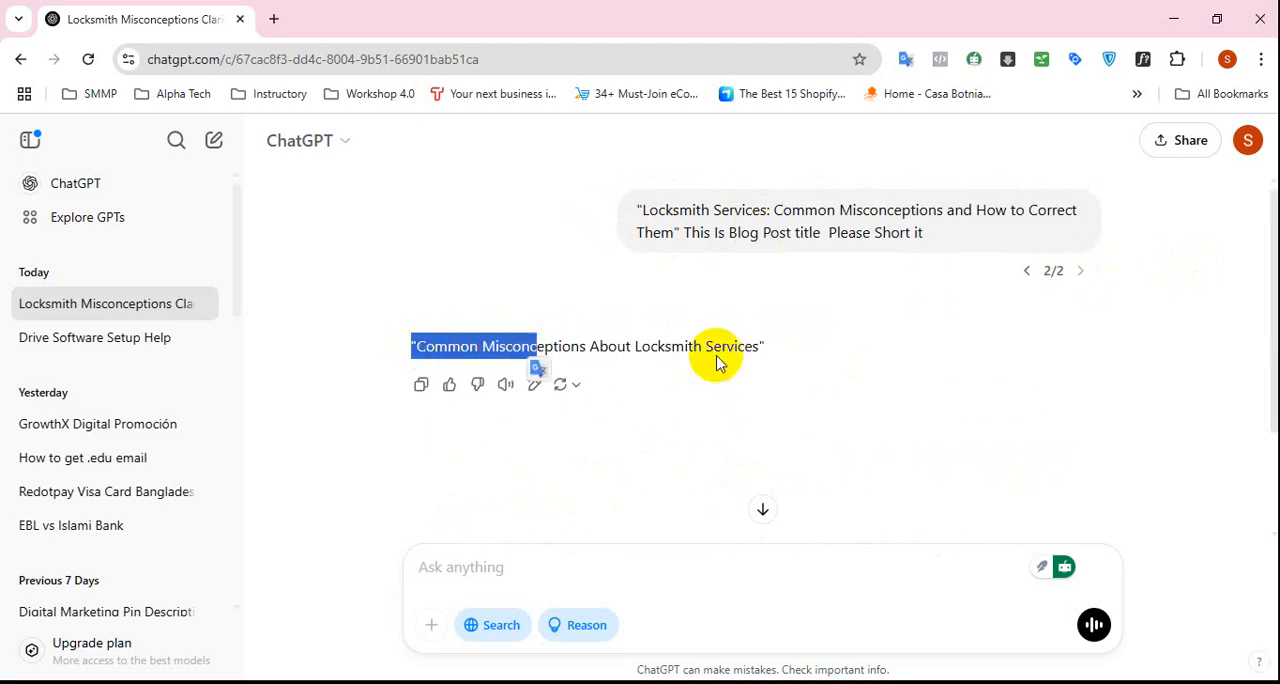
click(715, 360)
drag(421, 347, 760, 347)
right_click(760, 347)
click(814, 369)
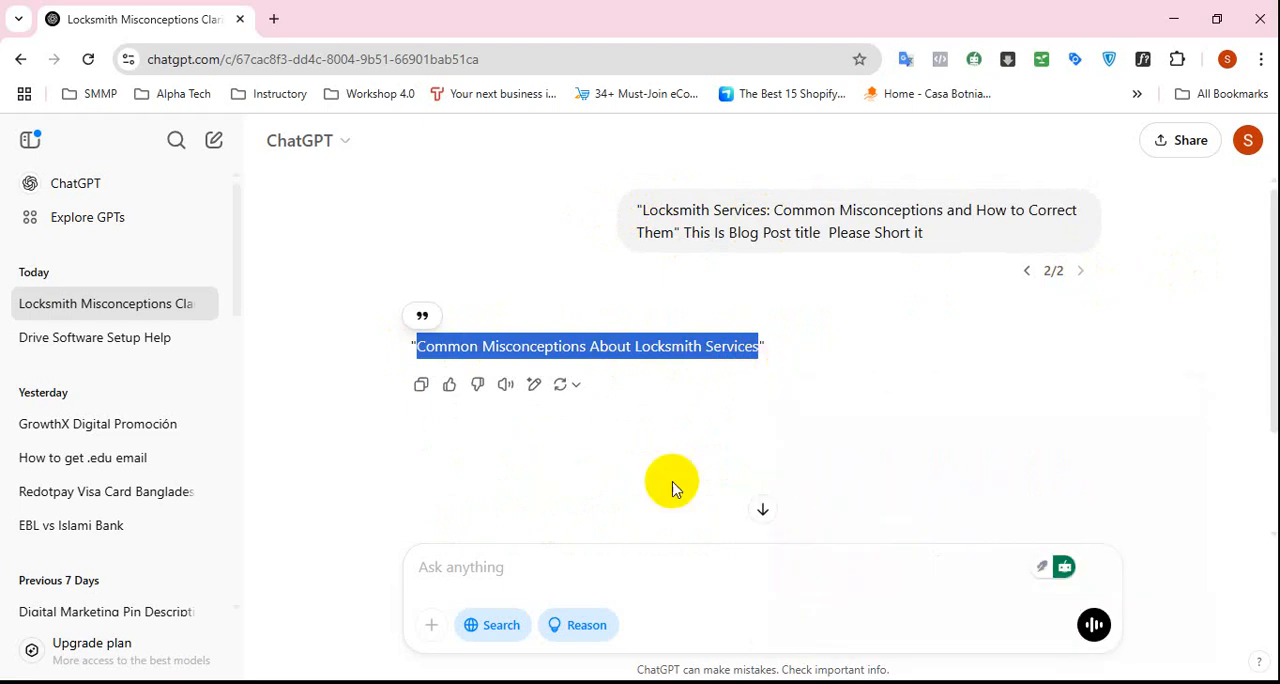
click(590, 567)
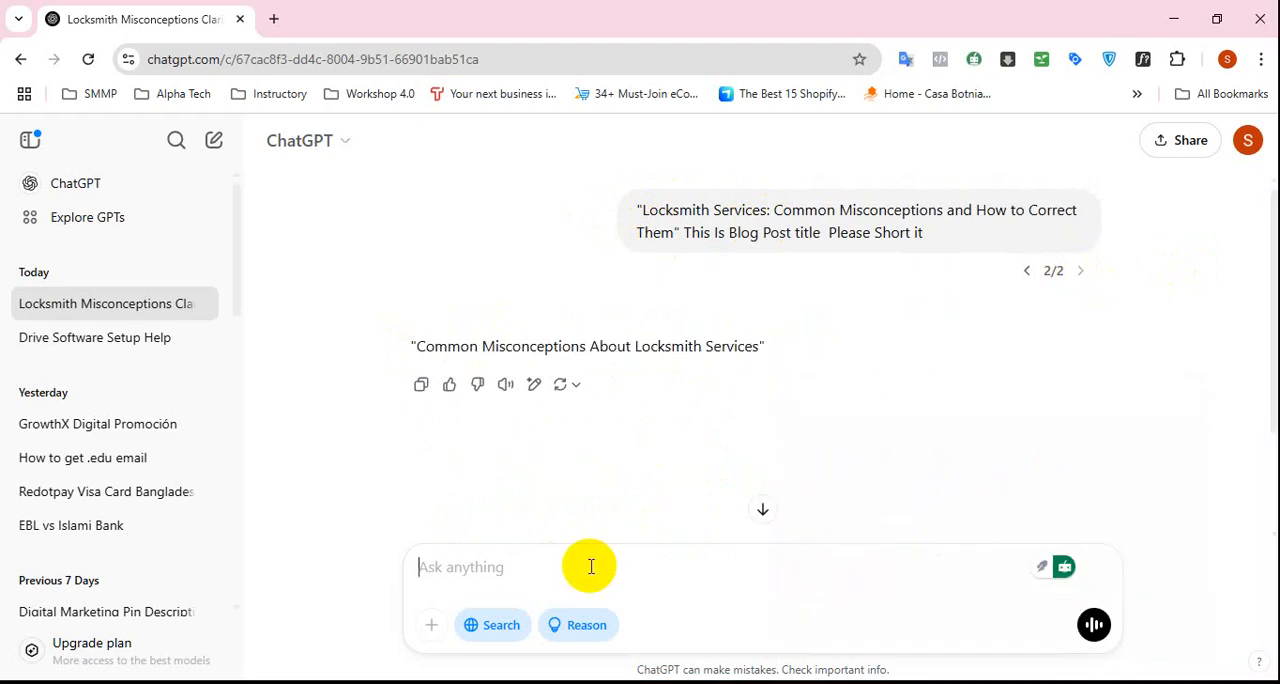
key(ctrl+v)
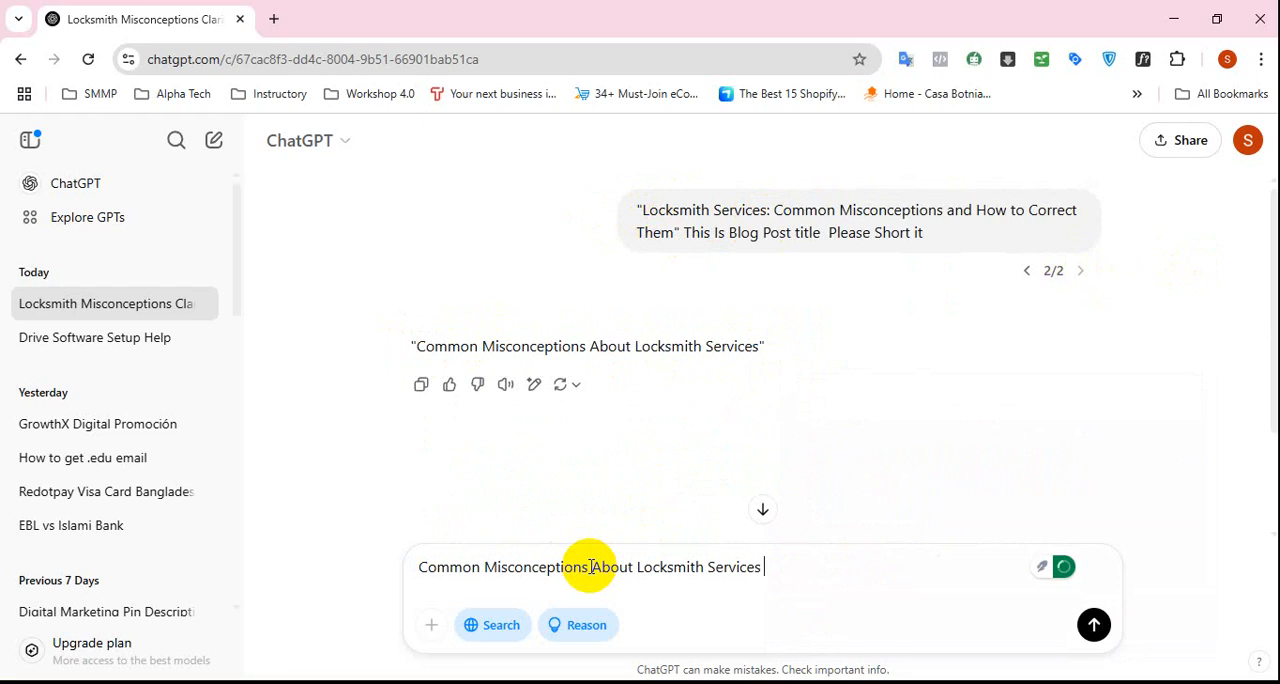
Add "Give Me Now Meta Description For This Title" after the copied title, send the message and review the reply.
text(Give Me Now Meta Descr)
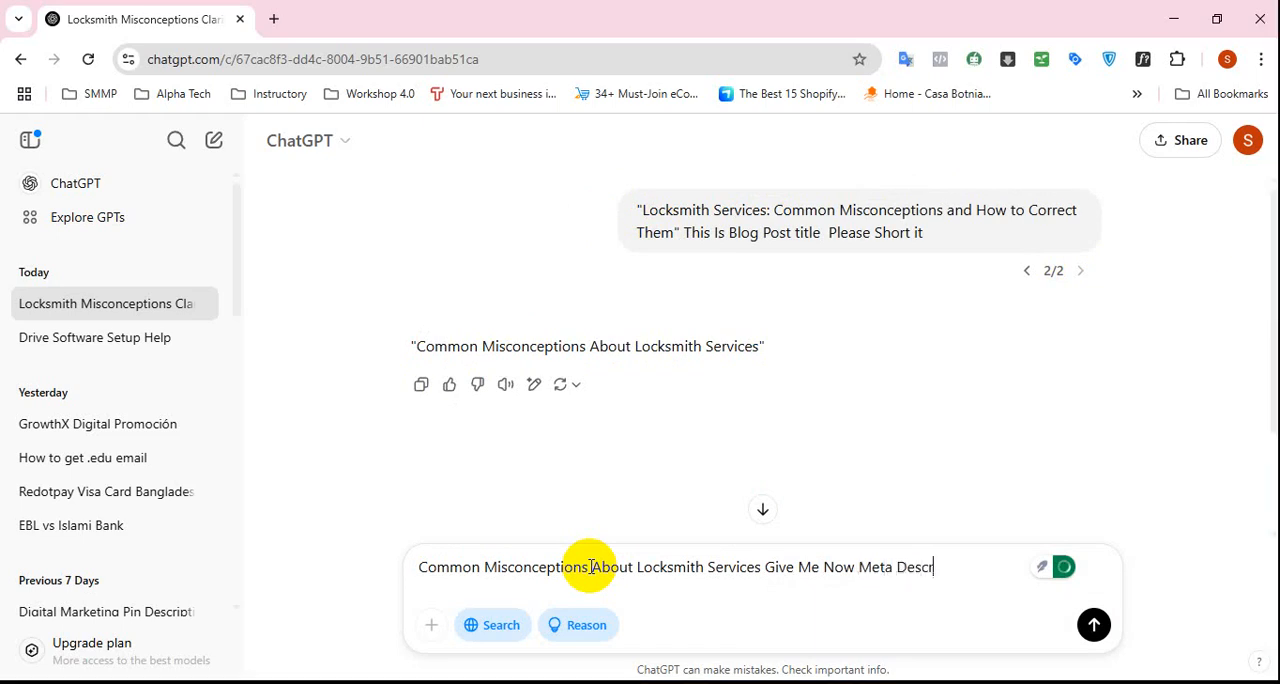
text(iption For This)
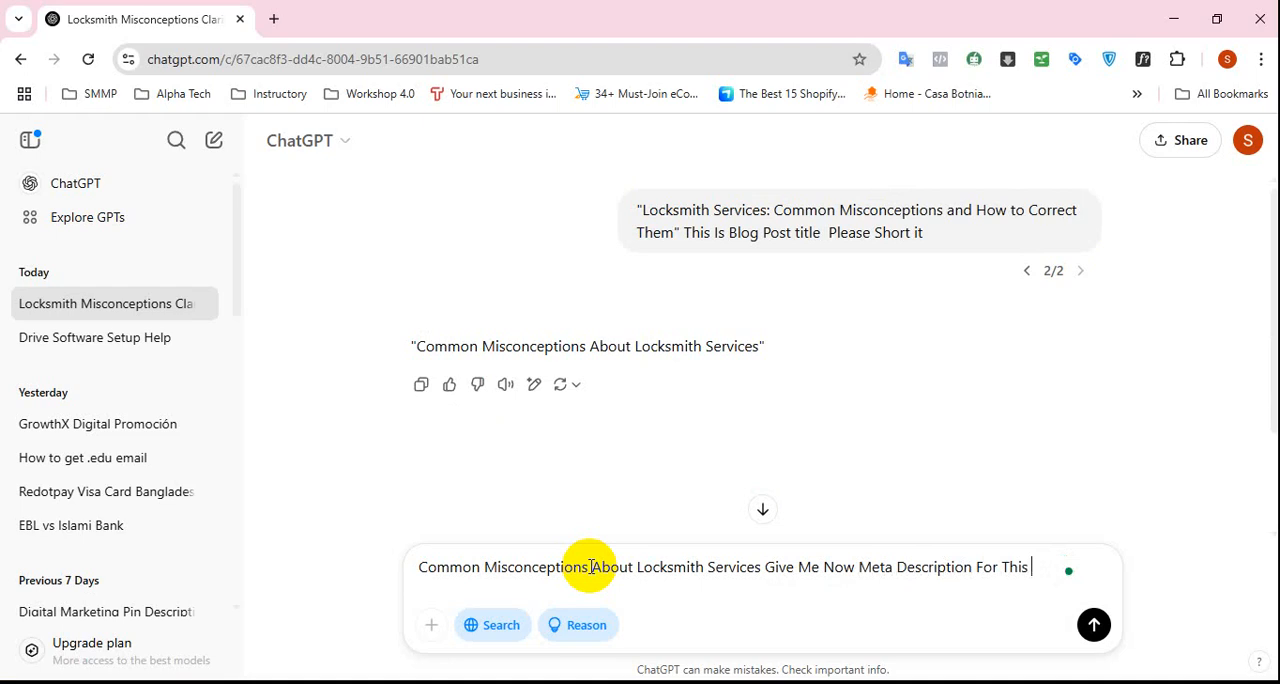
text( Title)
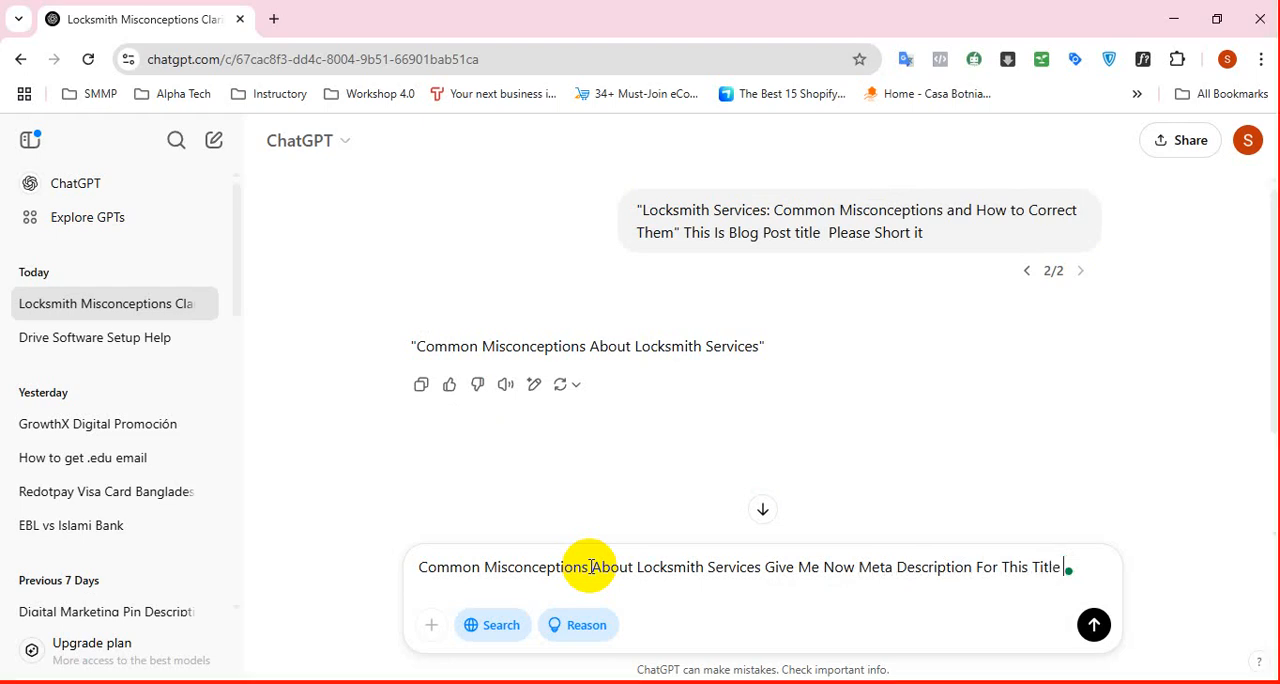
click(1096, 625)
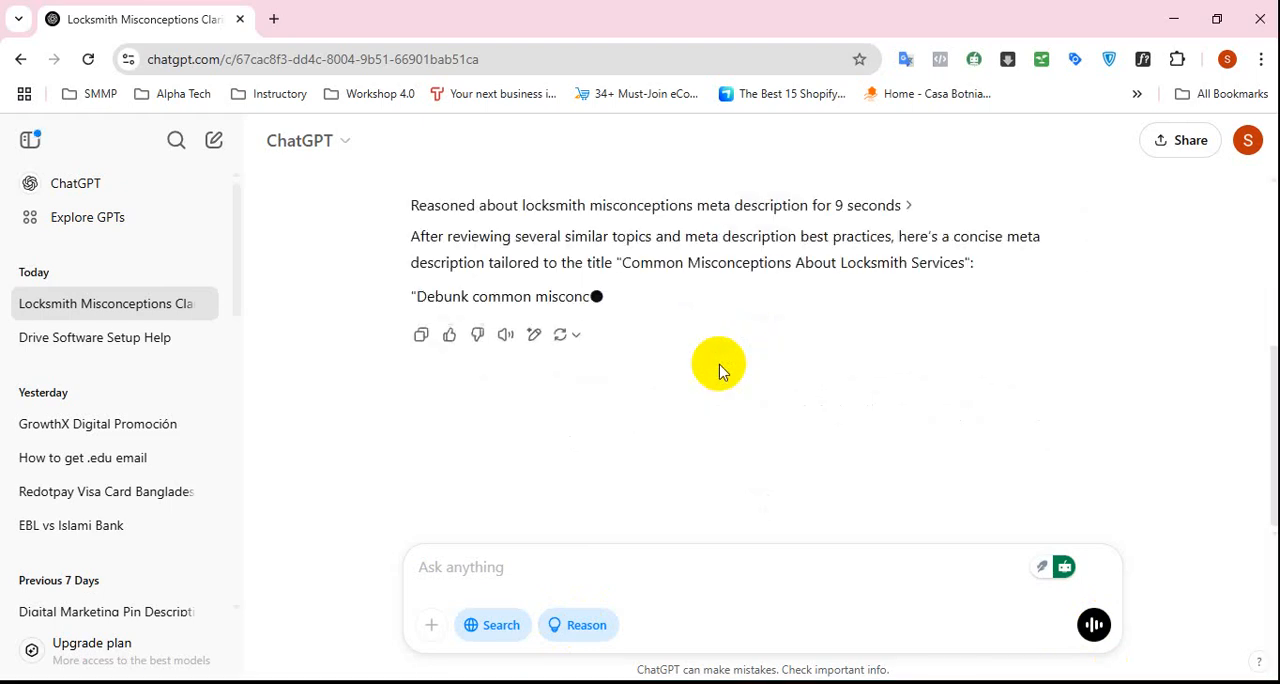
scroll(720, 372, up, 2)
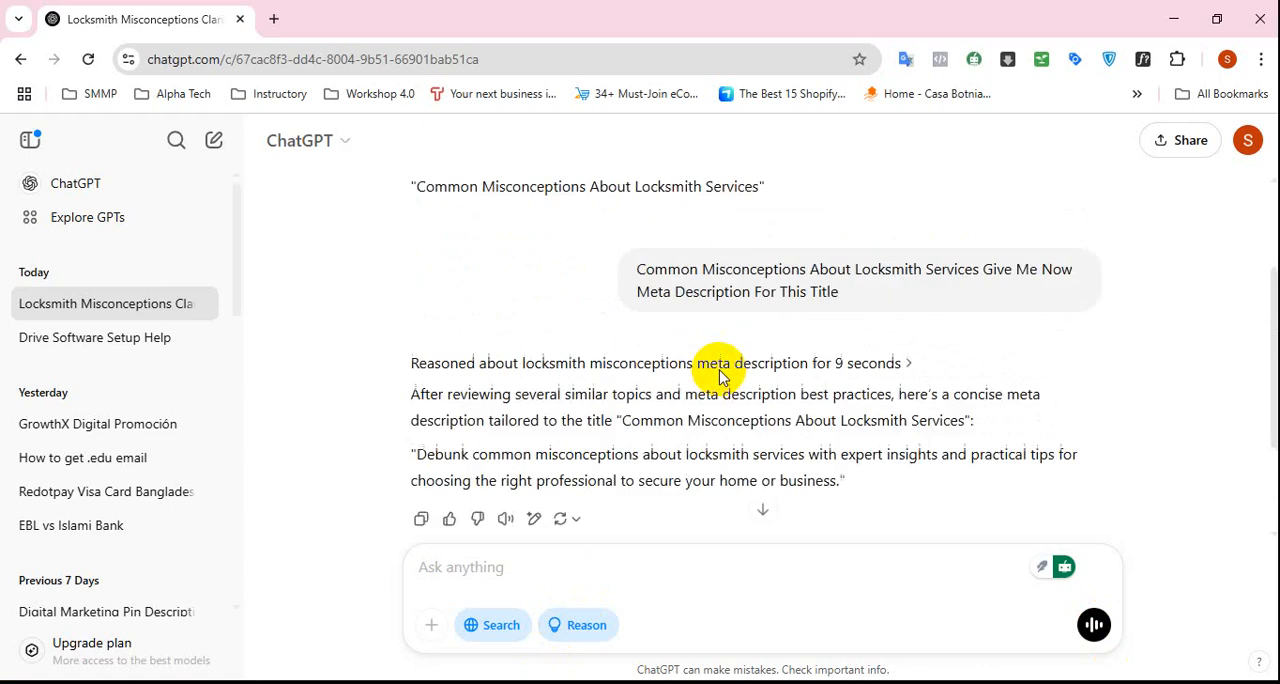
scroll(645, 378, down, 1)
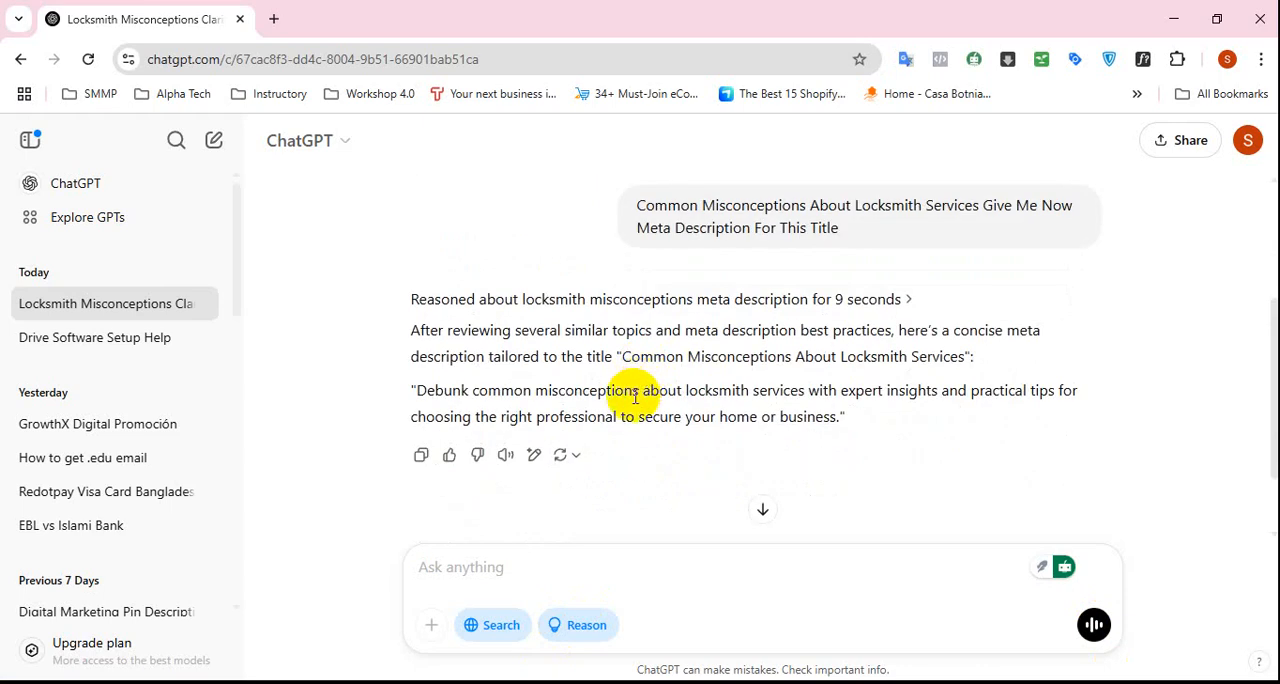
scroll(676, 435, up, 1)
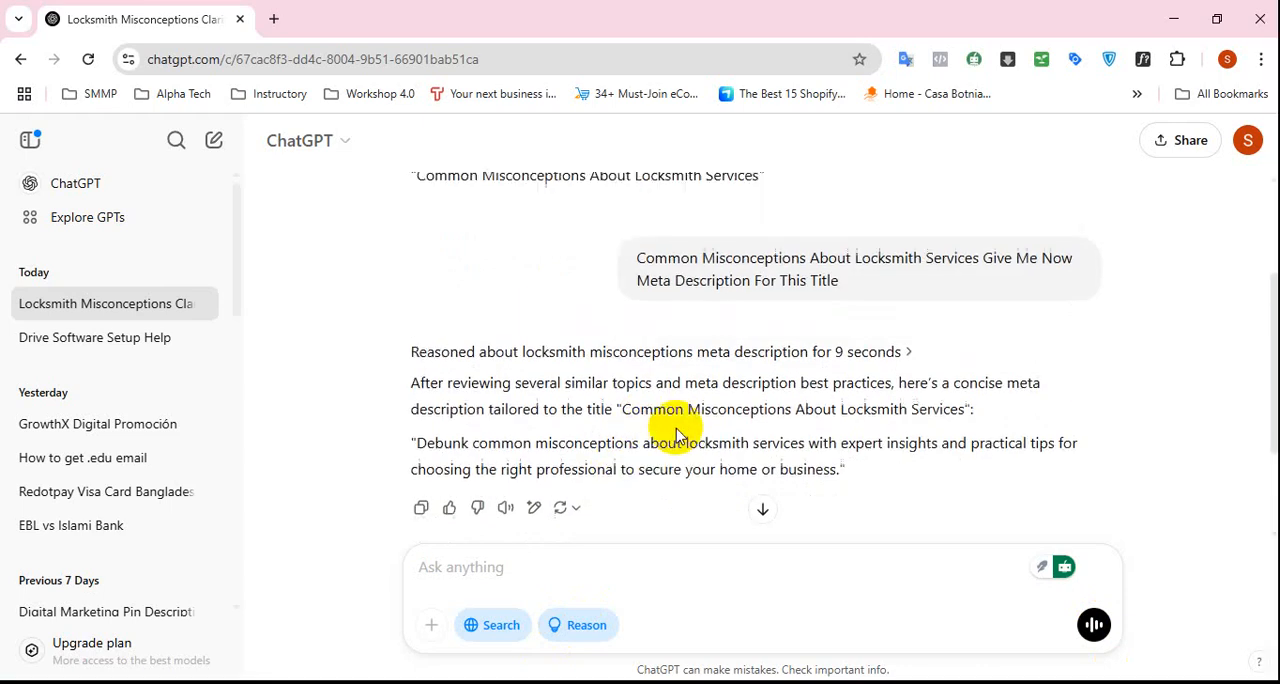
scroll(676, 435, up, 2)
scroll(670, 419, down, 2)
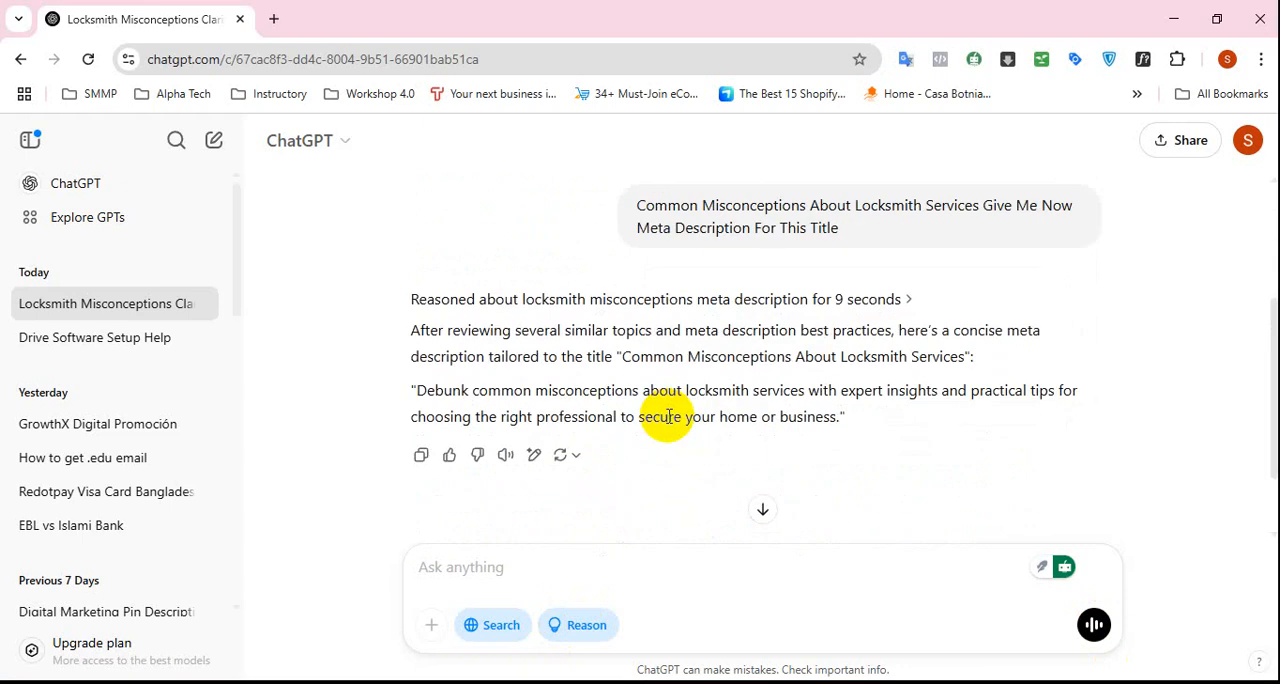
Turn off Reason and Search in ChatGPT, resend the meta description prompt unchanged and review the new reply.
click(590, 628)
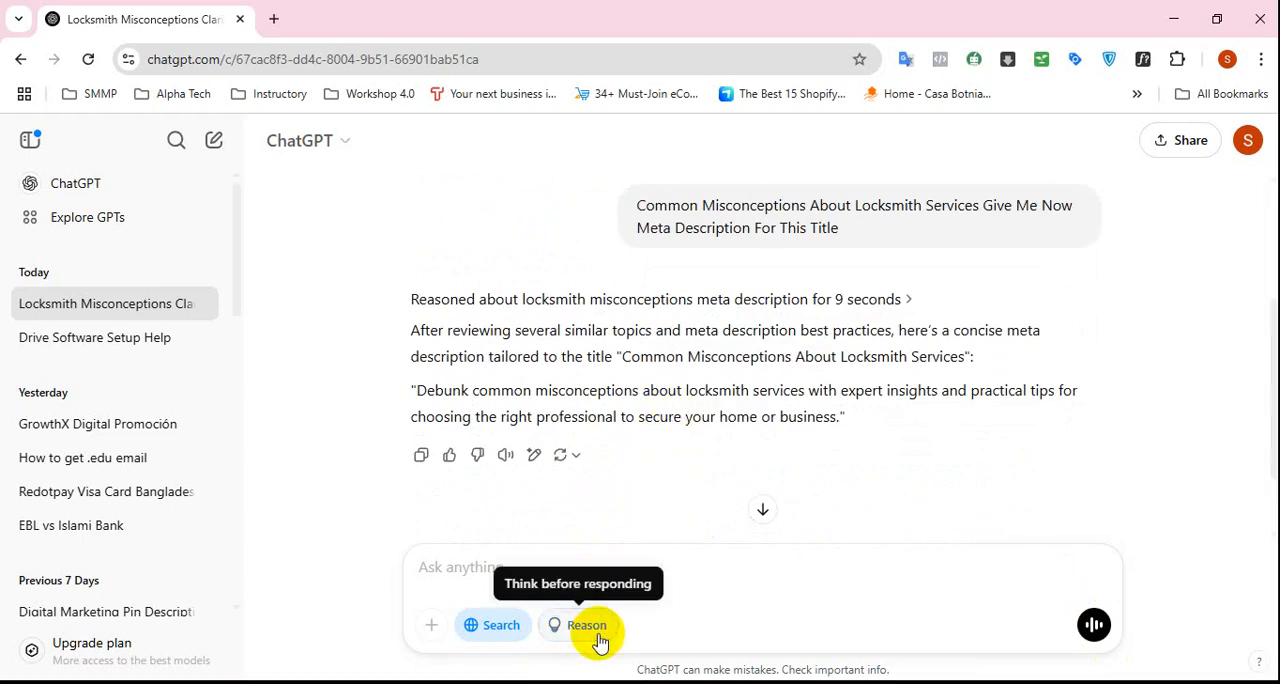
click(498, 628)
scroll(740, 320, up, 2)
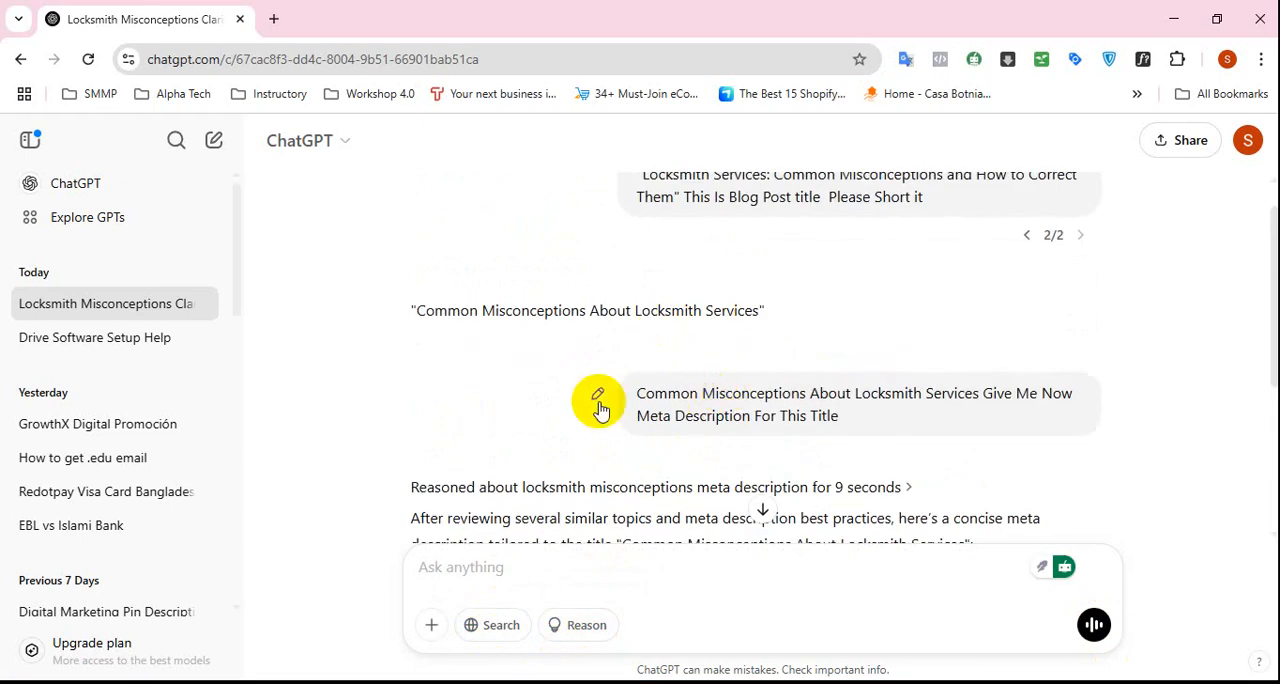
click(599, 405)
click(1061, 462)
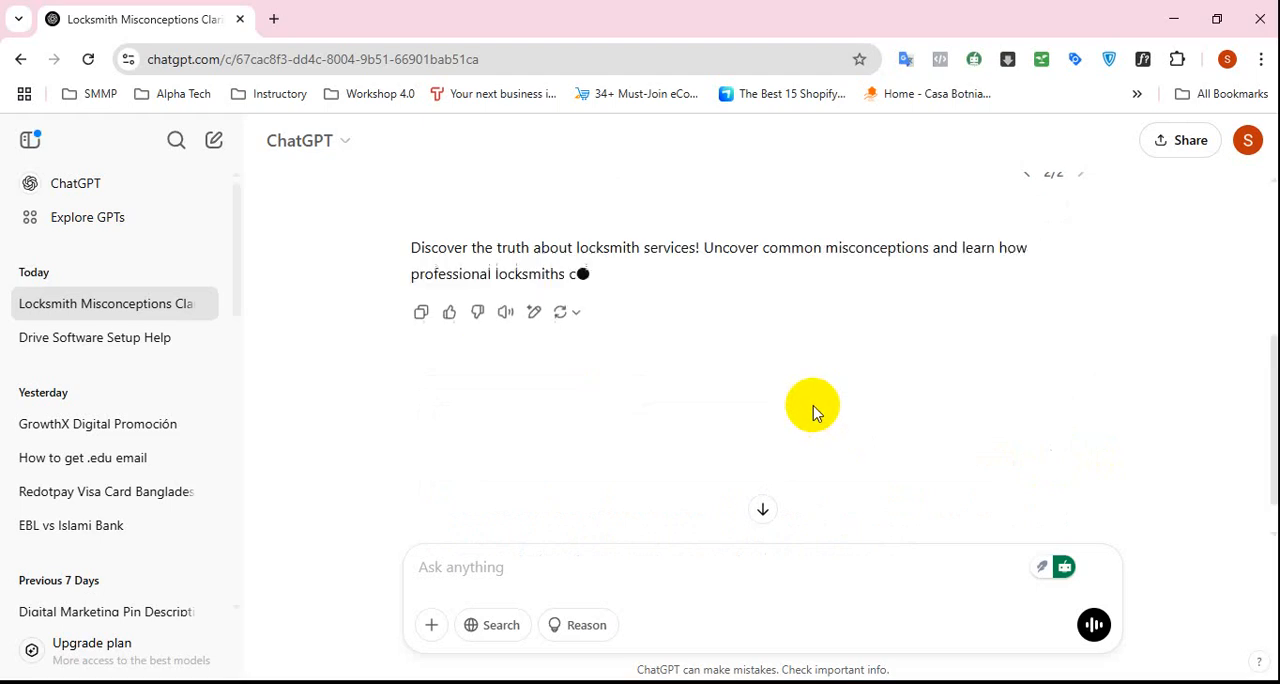
scroll(812, 410, up, 1)
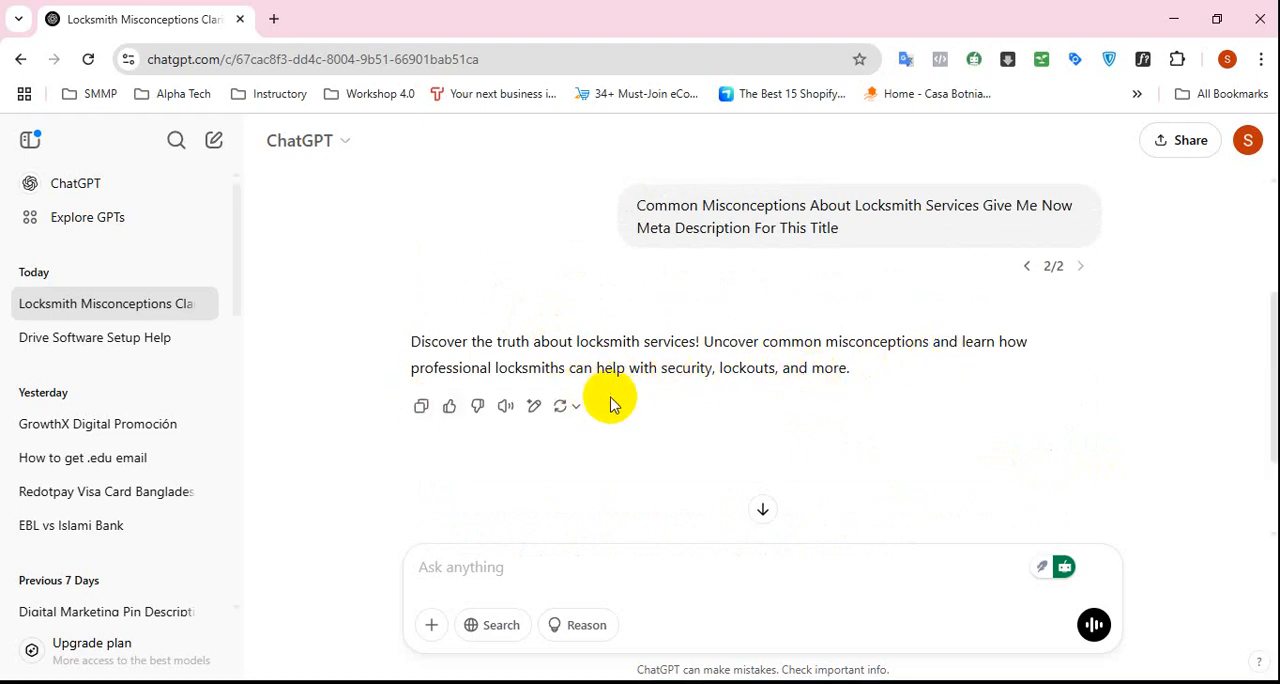
scroll(612, 405, up, 1)
scroll(612, 405, up, 1)
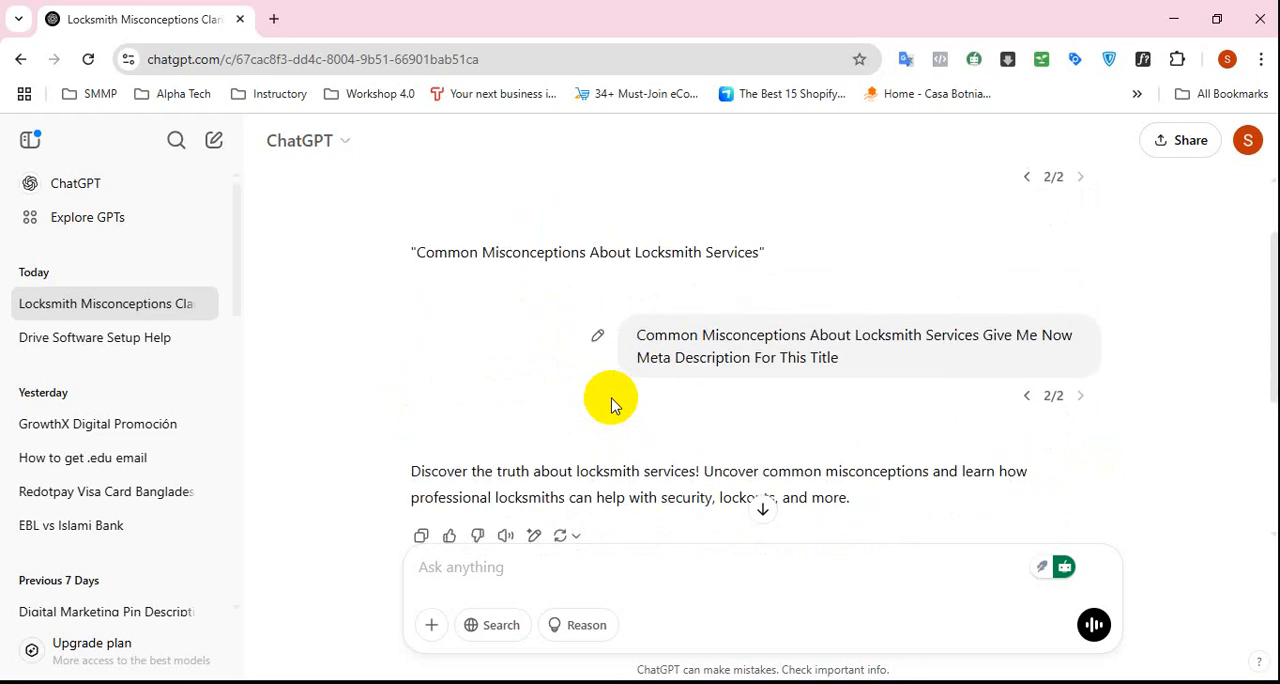
scroll(612, 405, down, 1)
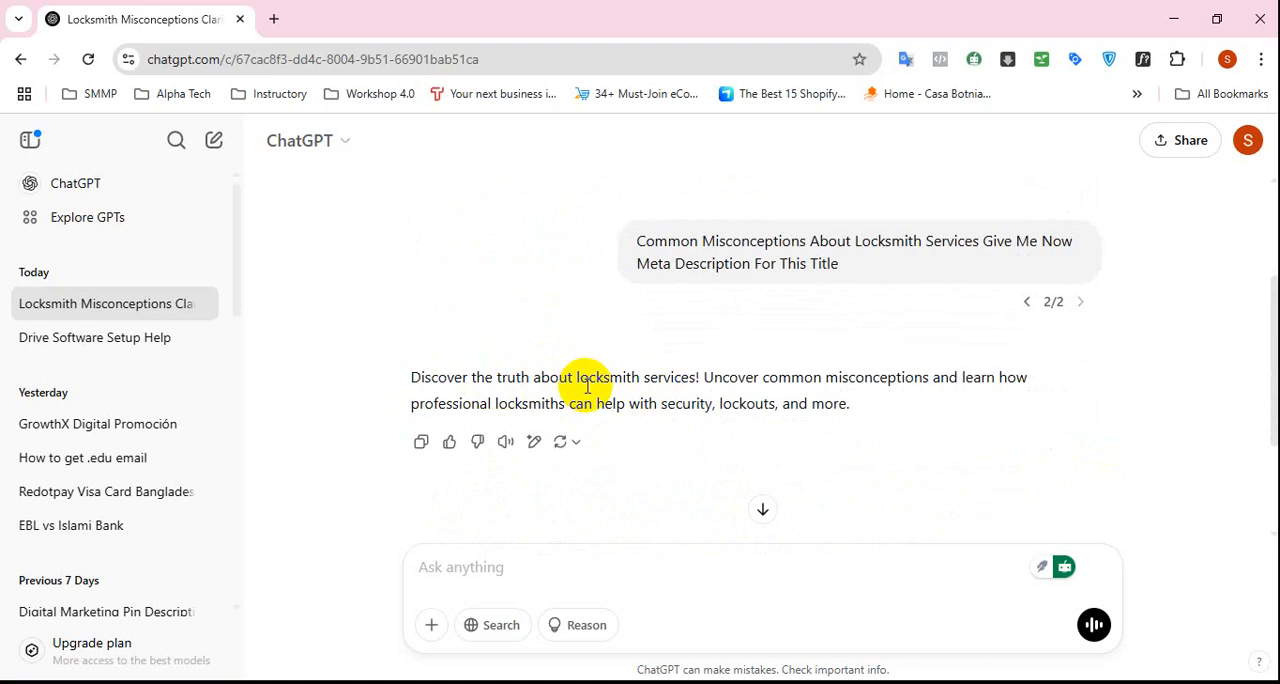
click(527, 563)
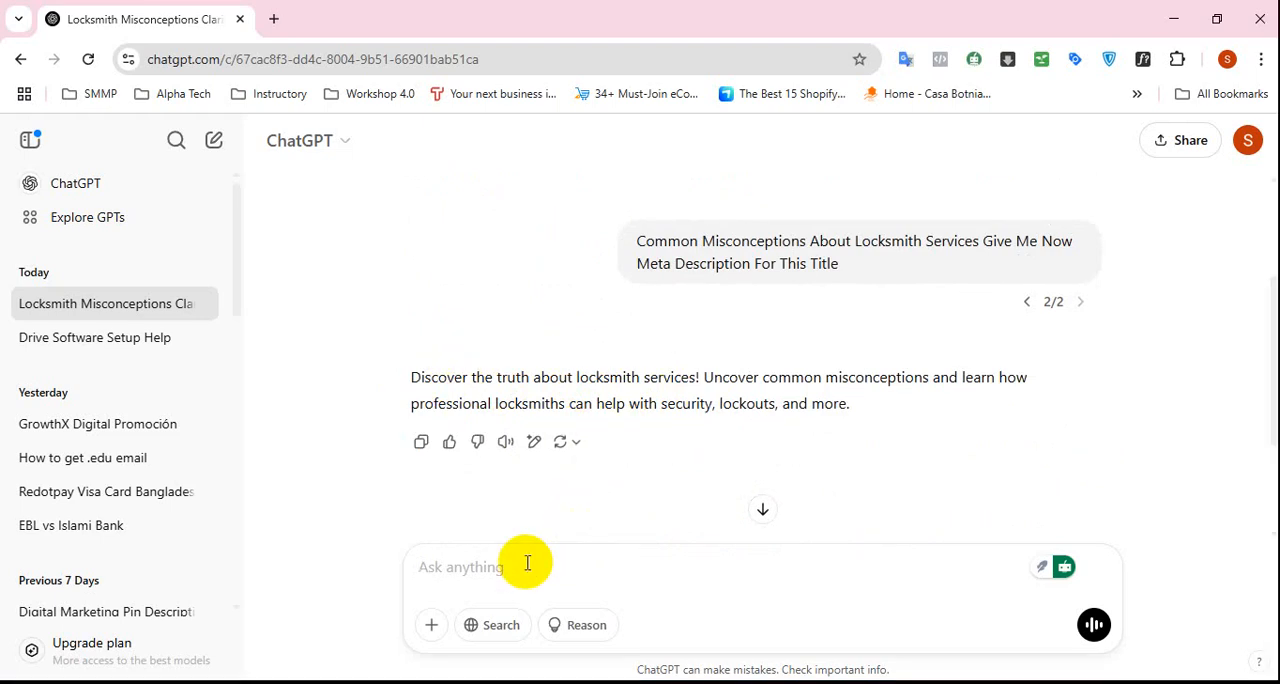
Switch to the WordPress post editor and copy the article's main heading with its intro text up to "when seeking locksmith services".
key(alt+Tab)
scroll(569, 517, up, 15)
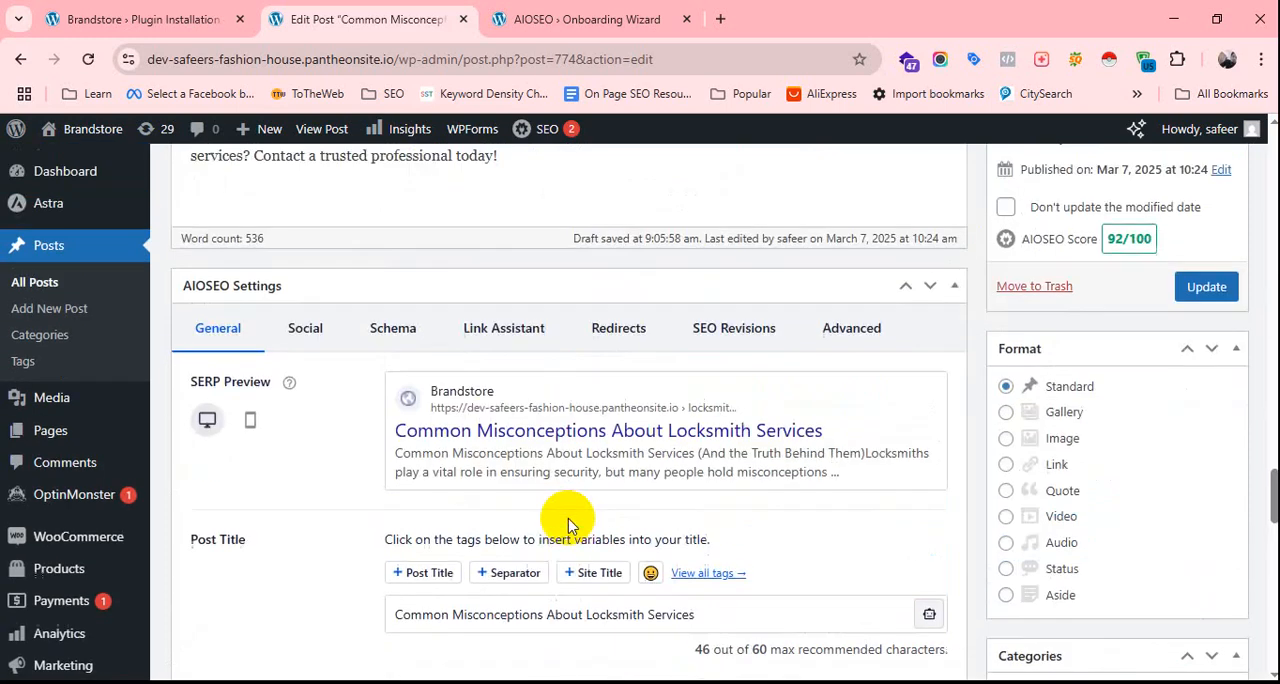
scroll(569, 517, up, 10)
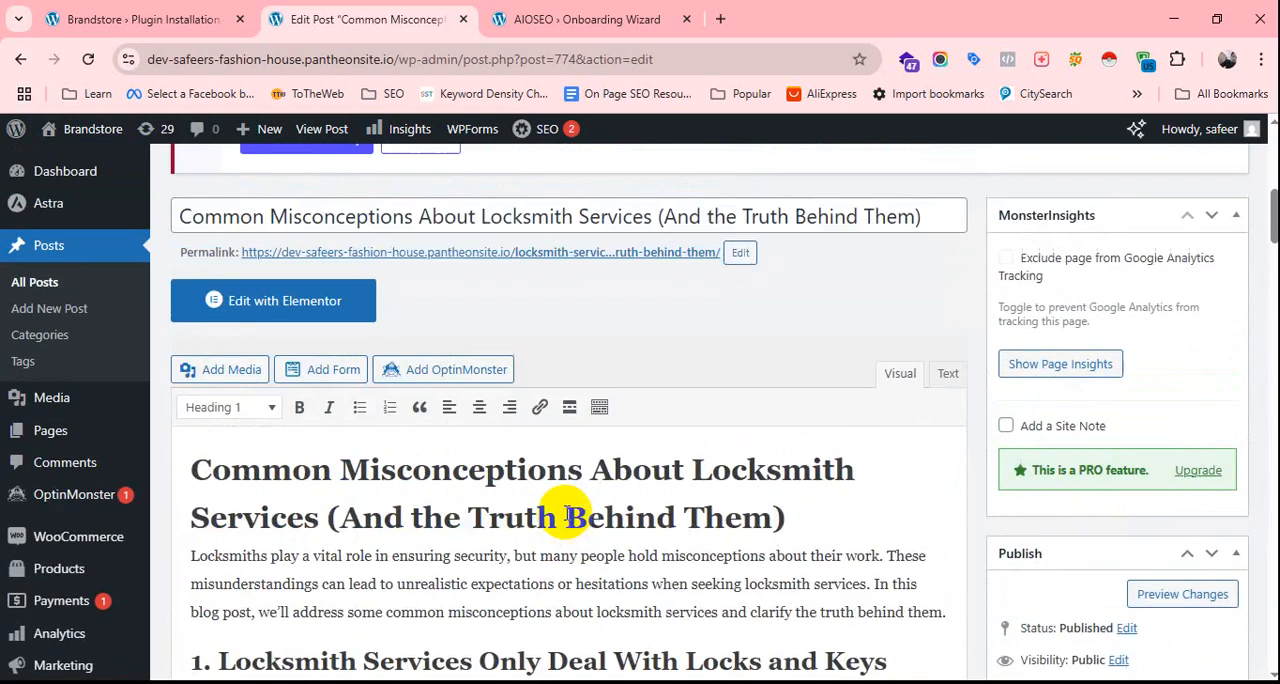
scroll(406, 395, down, 3)
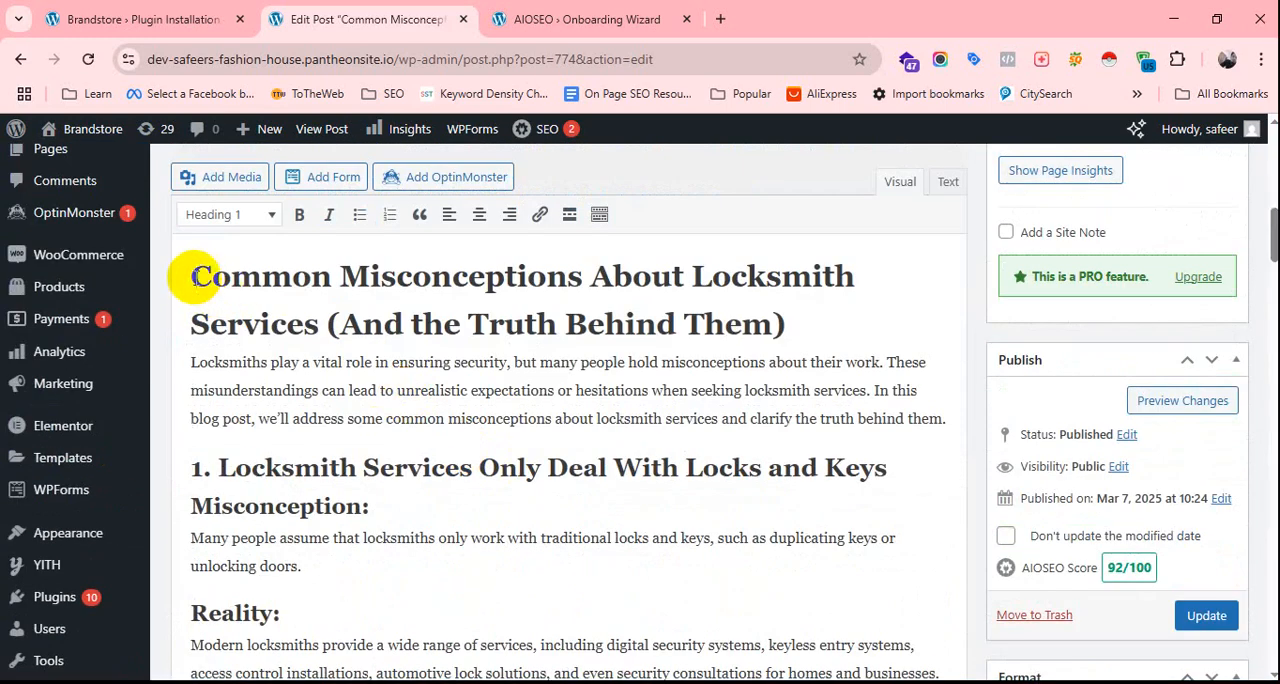
drag(192, 277, 870, 391)
right_click(860, 393)
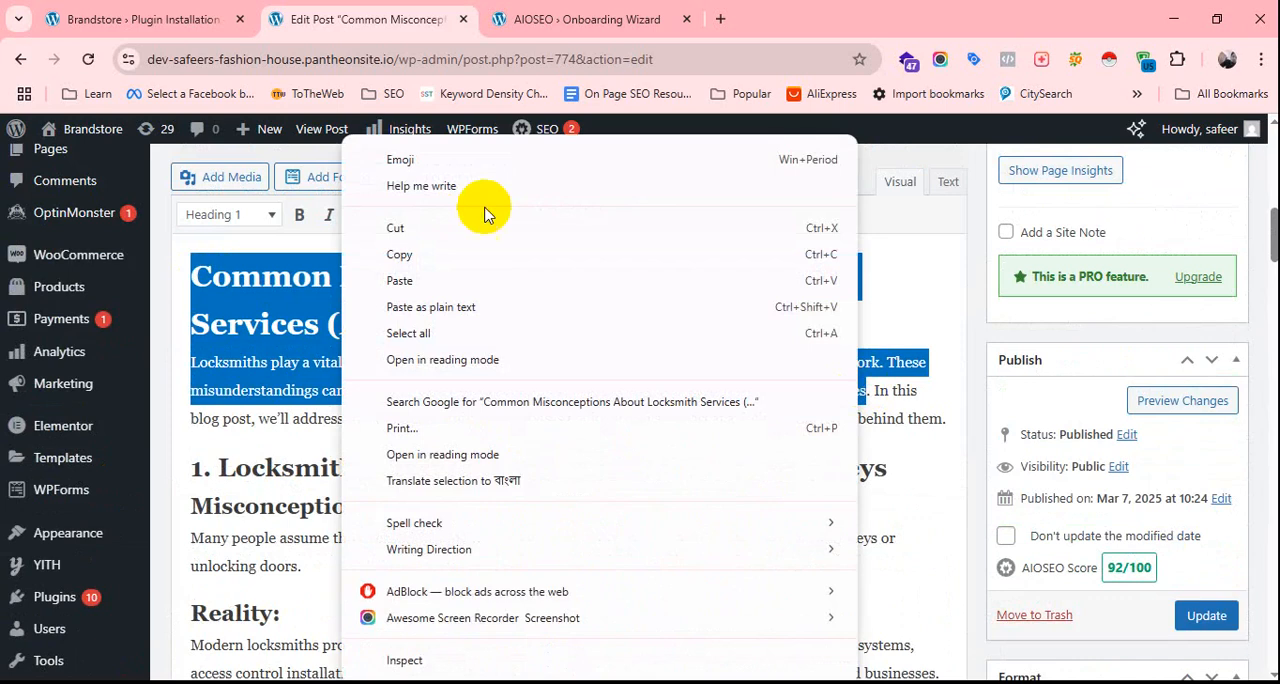
click(420, 252)
Paste the copied heading and intro text into the empty AIOSEO meta description.
scroll(465, 427, down, 10)
scroll(465, 427, down, 20)
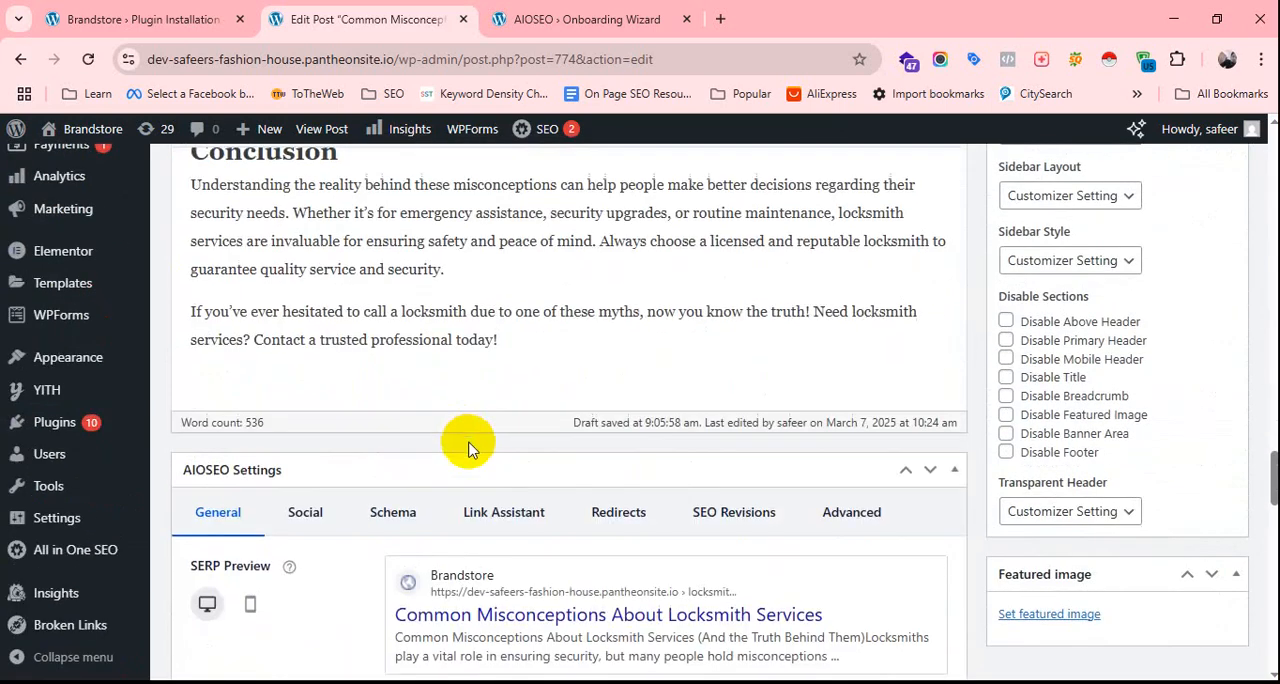
scroll(511, 479, up, 6)
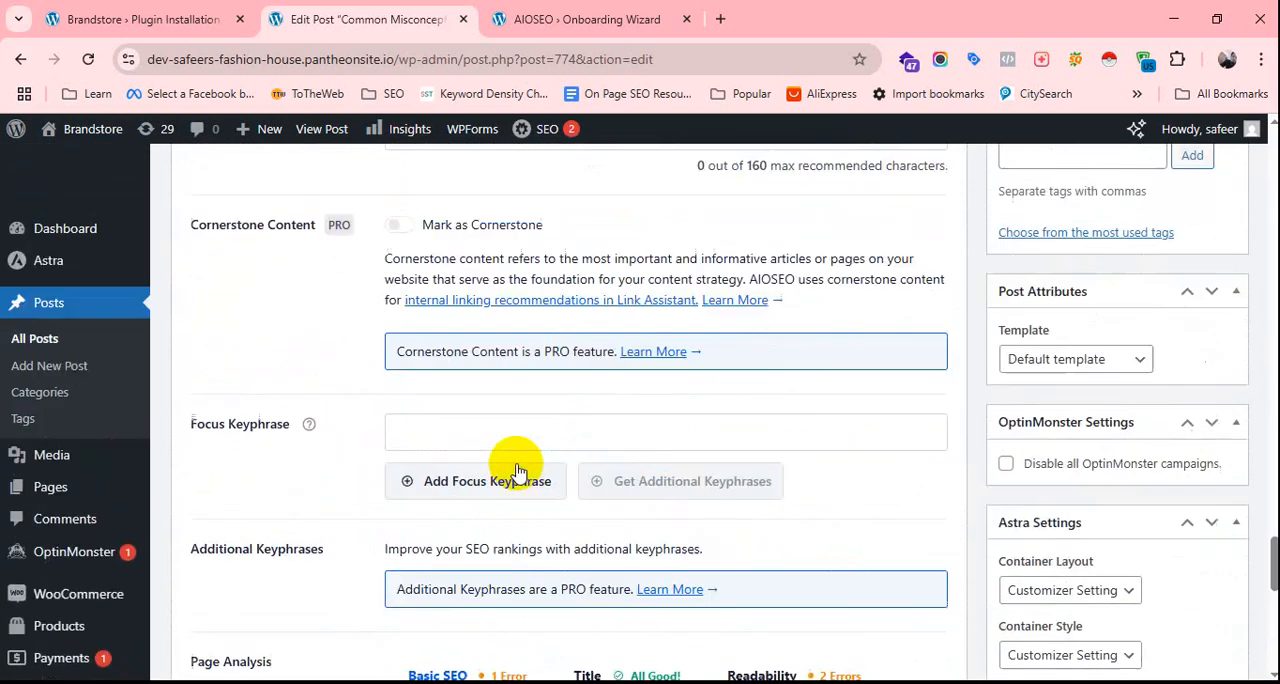
click(458, 472)
scroll(470, 400, up, 2)
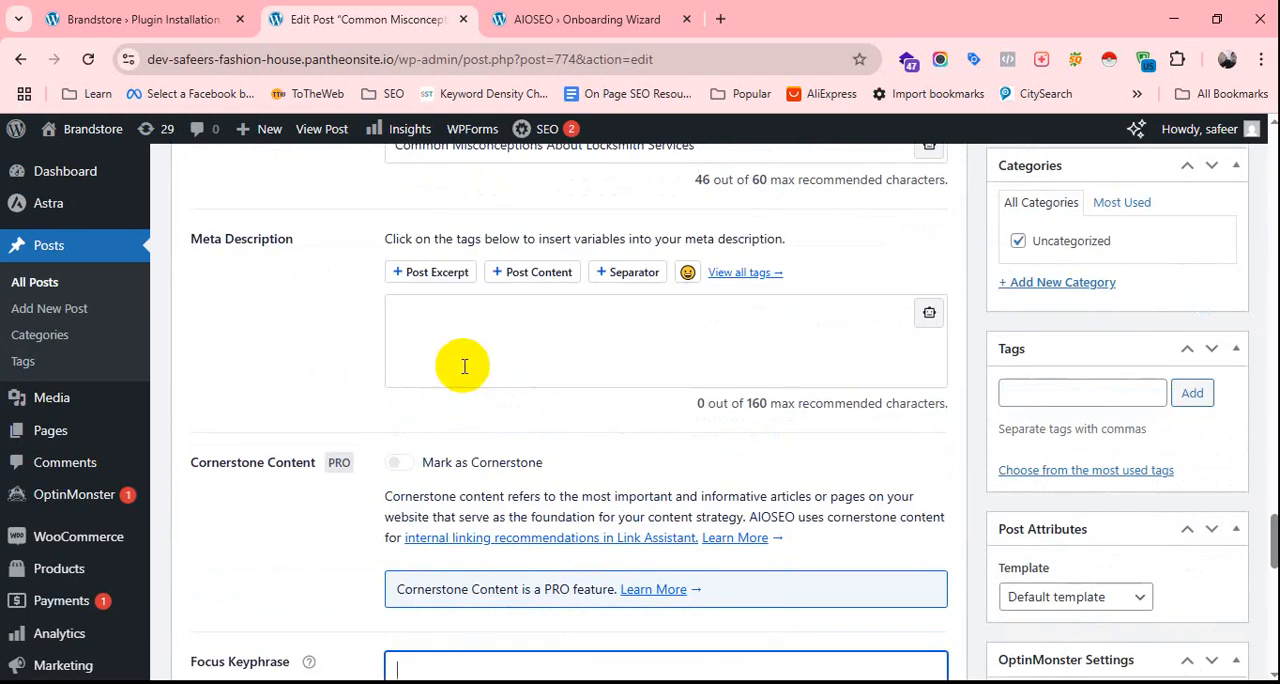
click(463, 347)
key(ctrl+v)
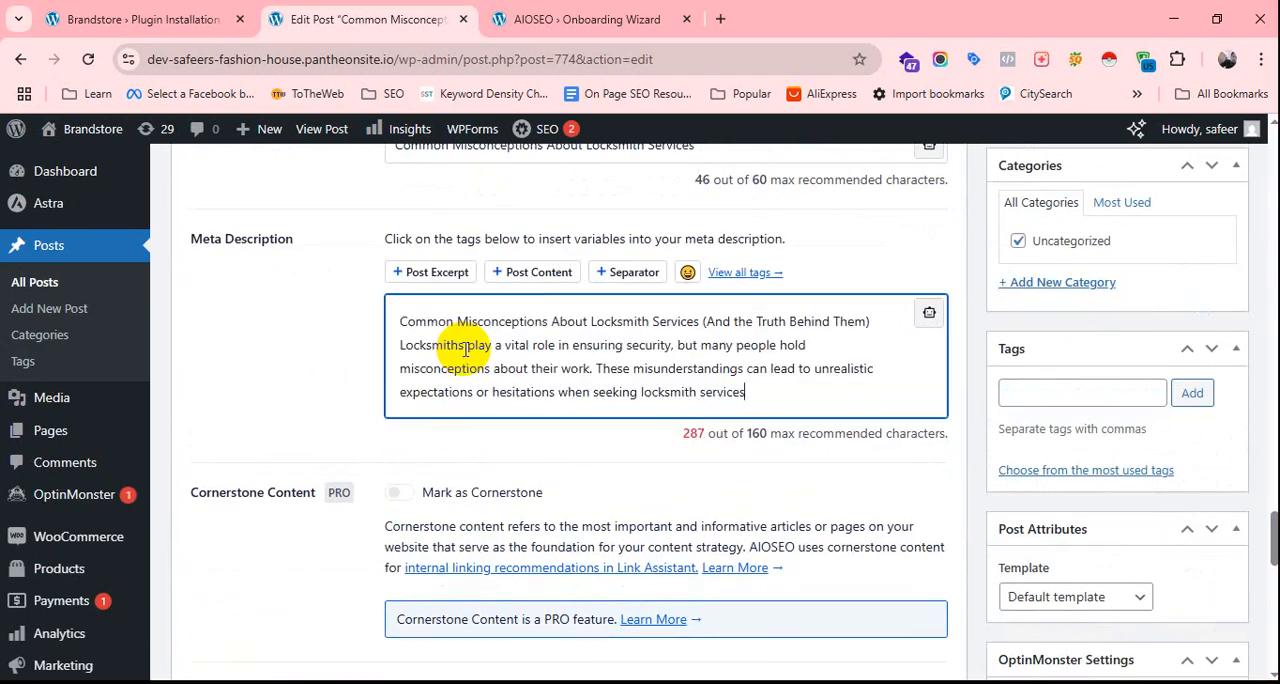
Trim the end of the AIOSEO meta description so it stops after "Locksmiths play a vital role in ensuring security".
scroll(528, 340, up, 1)
scroll(600, 400, up, 1)
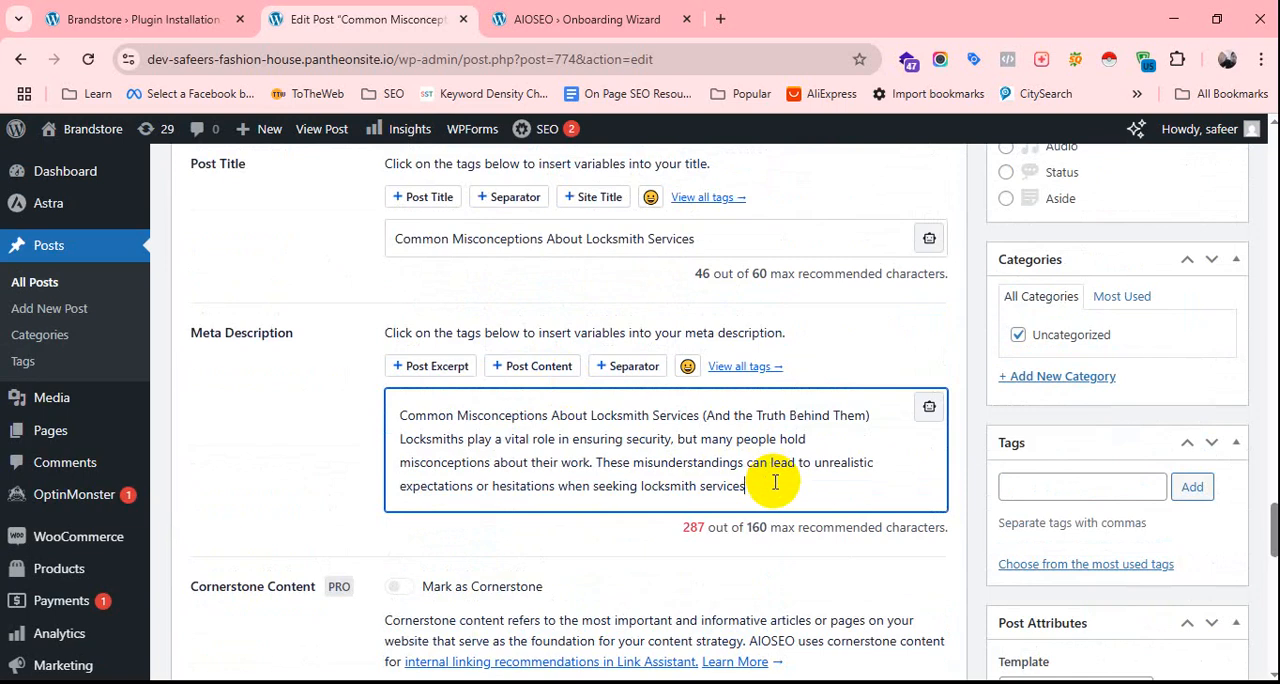
key(BackSpace)
key(ctrl+BackSpace)
key(ctrl+BackSpace)
key(ctrl+BackSpace)
key(BackSpace)
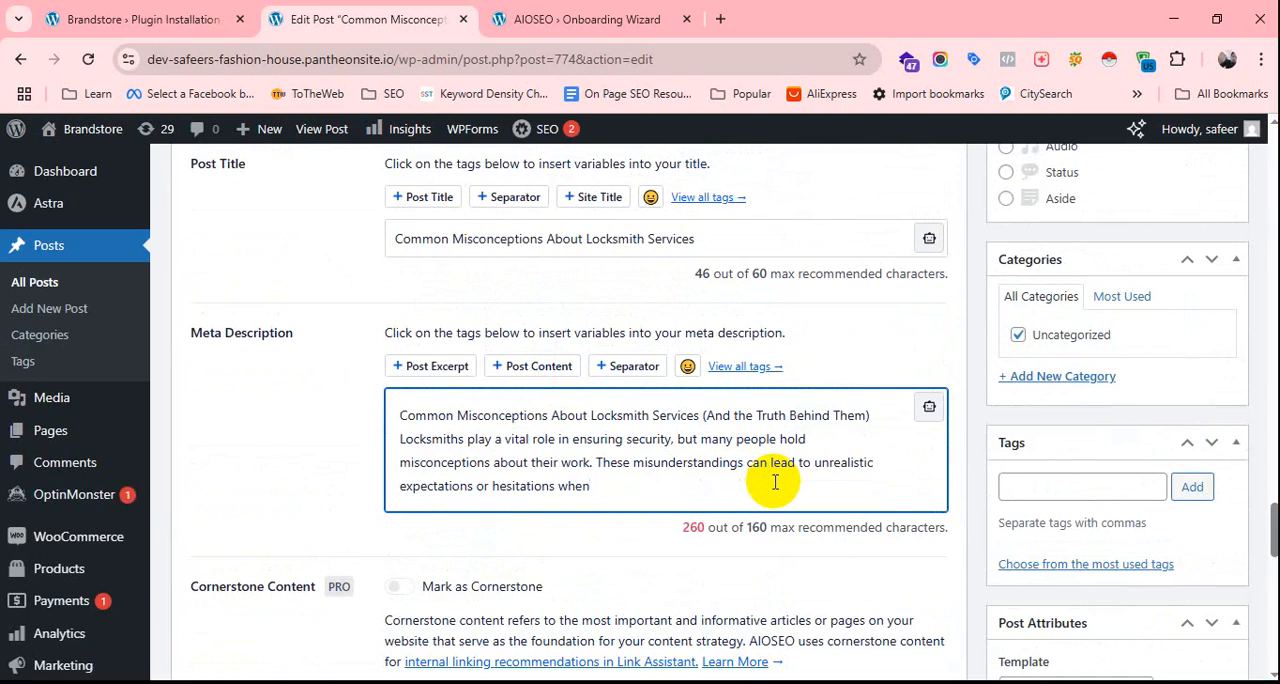
key(BackSpace)
key(BackSpace)
key(BackSpace)
key(BackSpace)
key(BackSpace)
key(BackSpace)
key(BackSpace)
key(BackSpace)
key(BackSpace)
key(BackSpace)
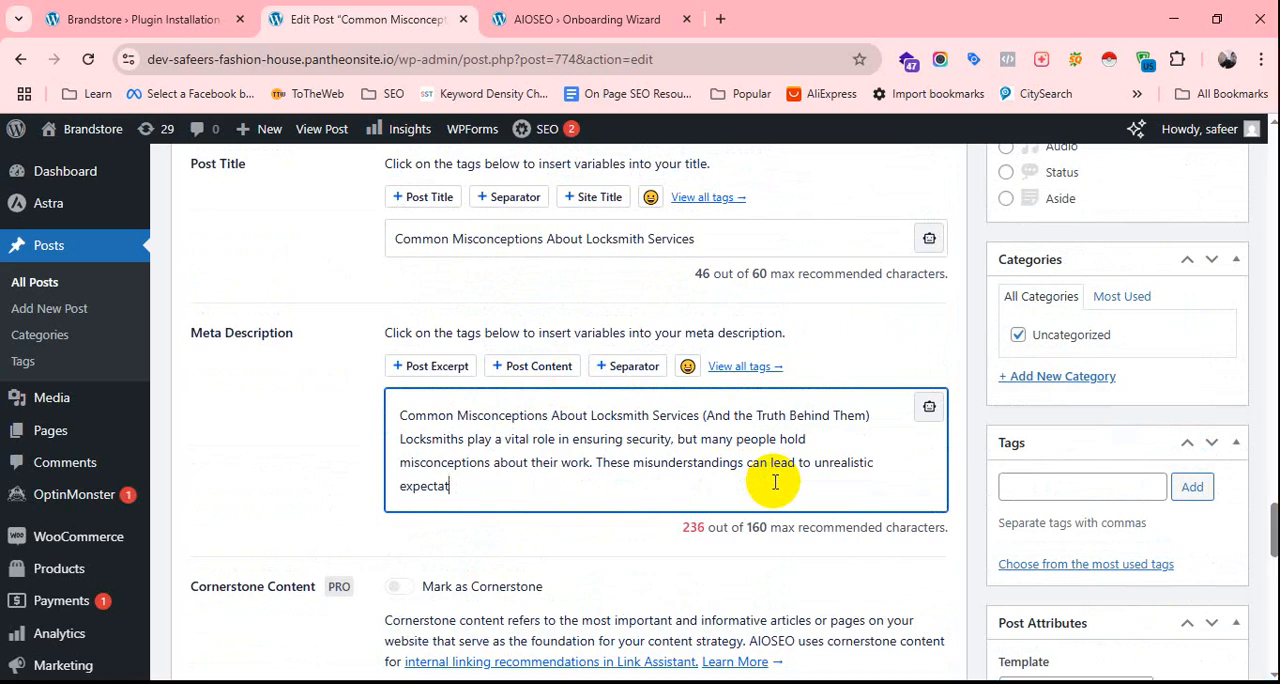
key(BackSpace)
key(BackSpace)
key(BackSpace)
key(BackSpace)
key(BackSpace)
key(BackSpace)
key(BackSpace)
key(BackSpace)
key(BackSpace)
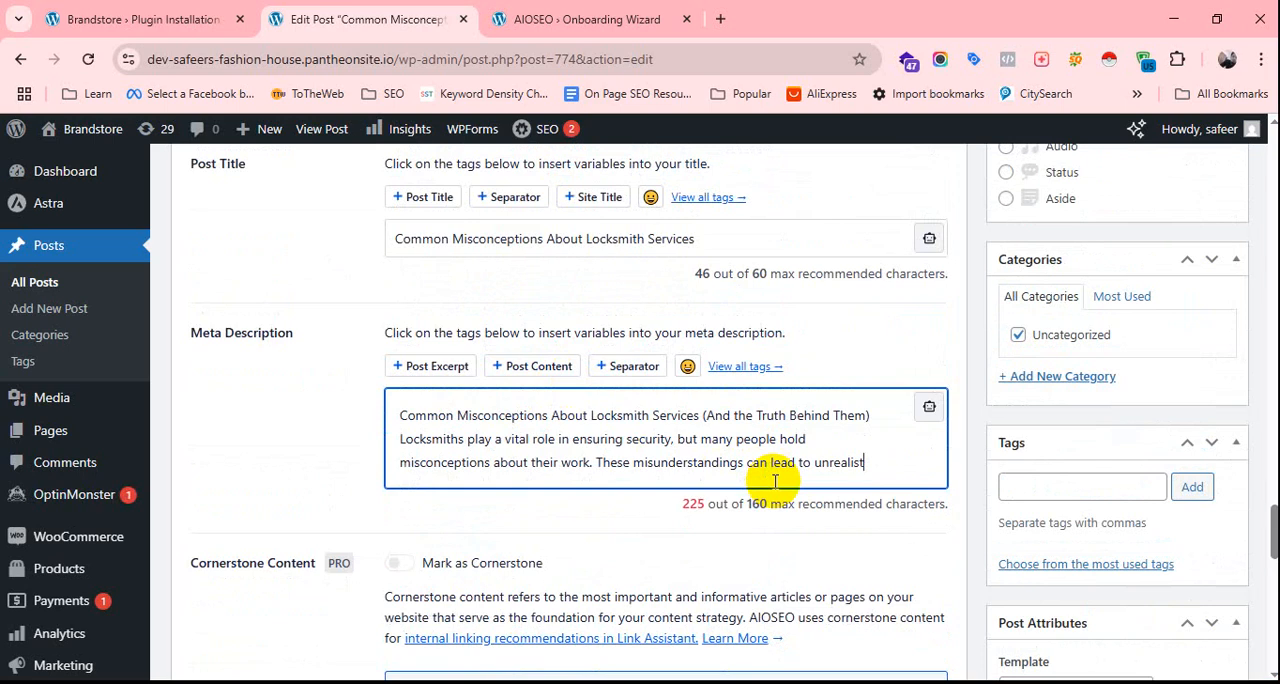
key(BackSpace)
key(BackSpace)
key(BackSpace)
key(BackSpace)
key(BackSpace)
key(BackSpace)
key(BackSpace)
key(BackSpace)
key(BackSpace)
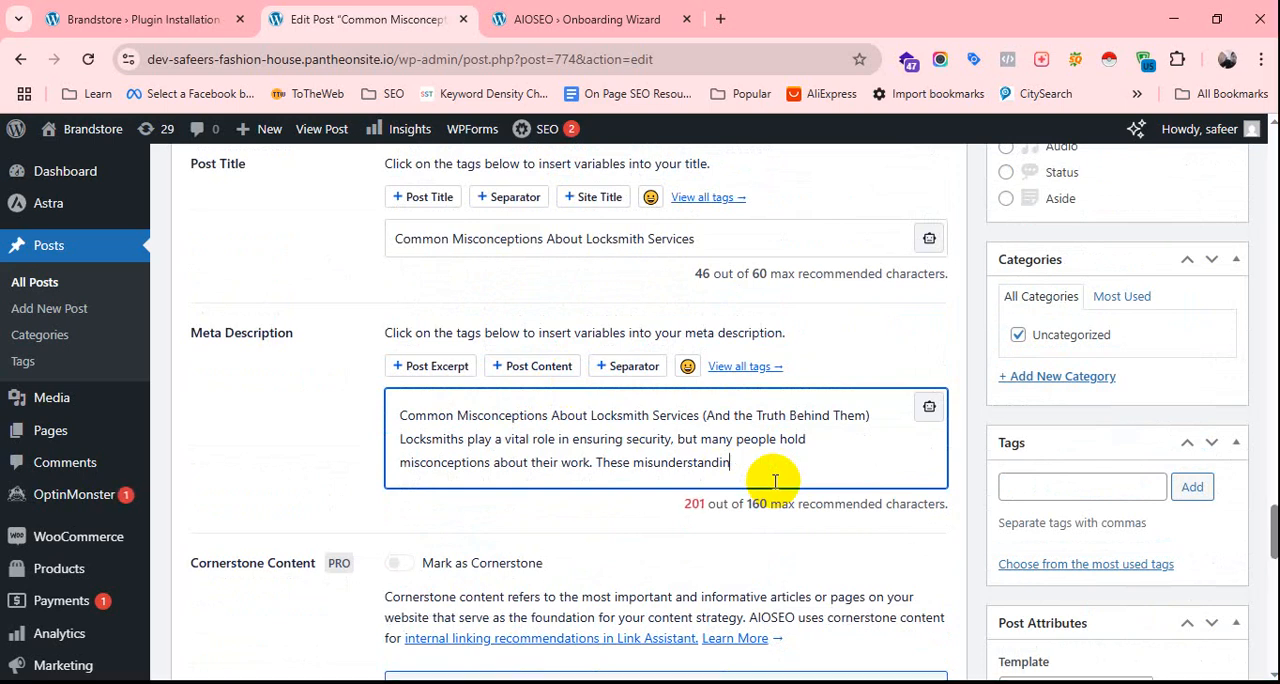
key(BackSpace)
key(BackSpace)
key(BackSpace)
key(BackSpace)
key(BackSpace)
key(BackSpace)
key(BackSpace)
key(BackSpace)
key(BackSpace)
key(BackSpace)
key(BackSpace)
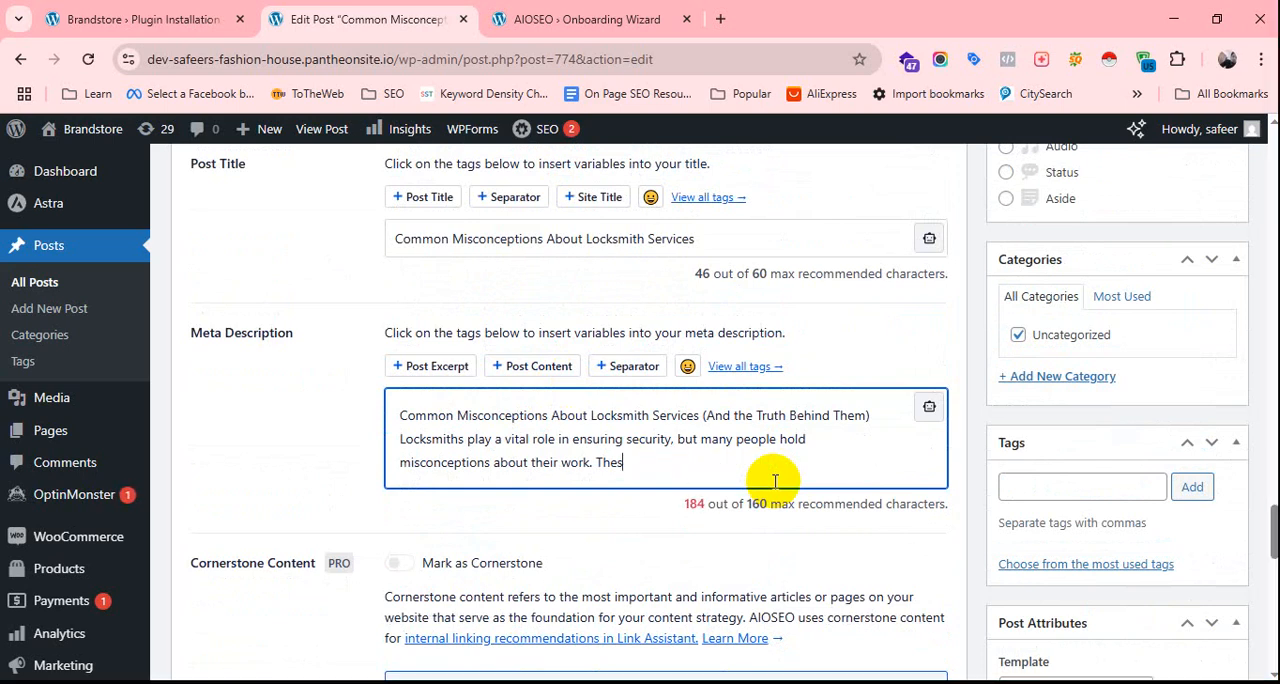
key(BackSpace)
key(BackSpace)
key(BackSpace)
key(BackSpace)
key(BackSpace)
key(BackSpace)
key(BackSpace)
key(BackSpace)
key(BackSpace)
key(BackSpace)
key(BackSpace)
key(BackSpace)
key(BackSpace)
key(BackSpace)
key(BackSpace)
key(BackSpace)
key(BackSpace)
key(BackSpace)
key(BackSpace)
key(BackSpace)
key(BackSpace)
key(BackSpace)
key(BackSpace)
key(BackSpace)
key(BackSpace)
key(BackSpace)
key(BackSpace)
key(BackSpace)
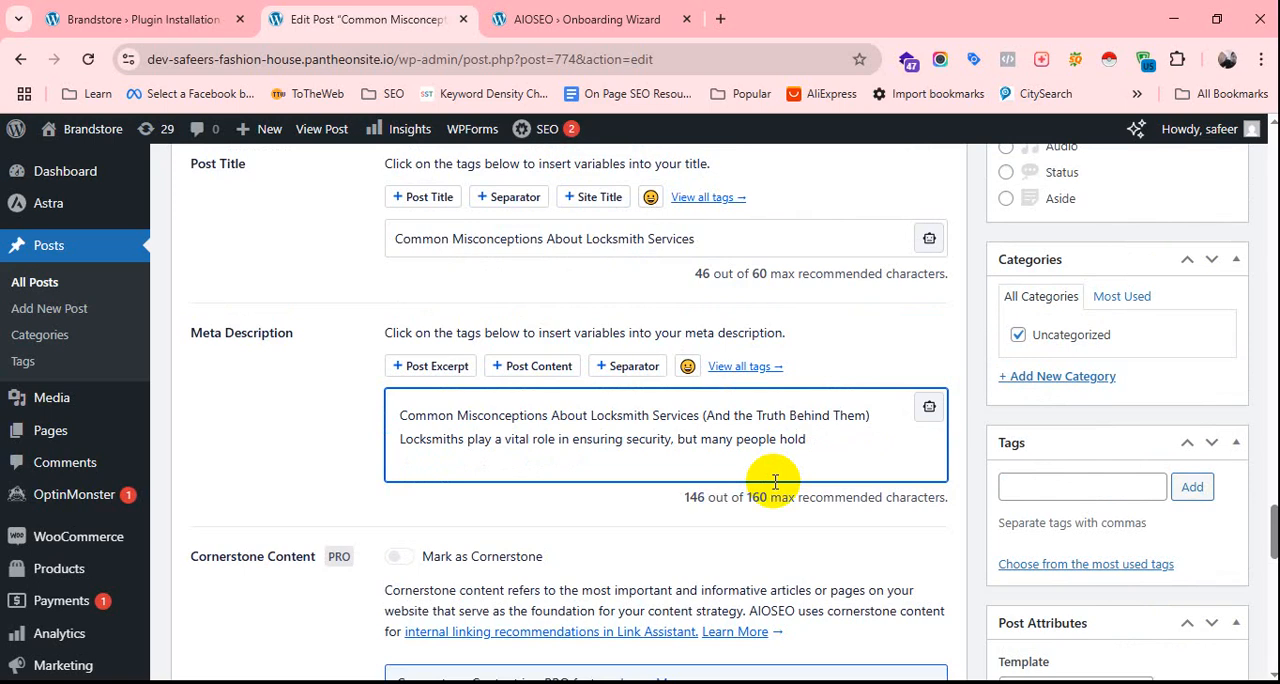
key(BackSpace)
key(BackSpace)
key(BackSpace)
key(BackSpace)
key(BackSpace)
key(BackSpace)
key(BackSpace)
key(BackSpace)
key(BackSpace)
key(BackSpace)
key(BackSpace)
key(BackSpace)
key(BackSpace)
key(BackSpace)
key(BackSpace)
key(BackSpace)
key(BackSpace)
key(BackSpace)
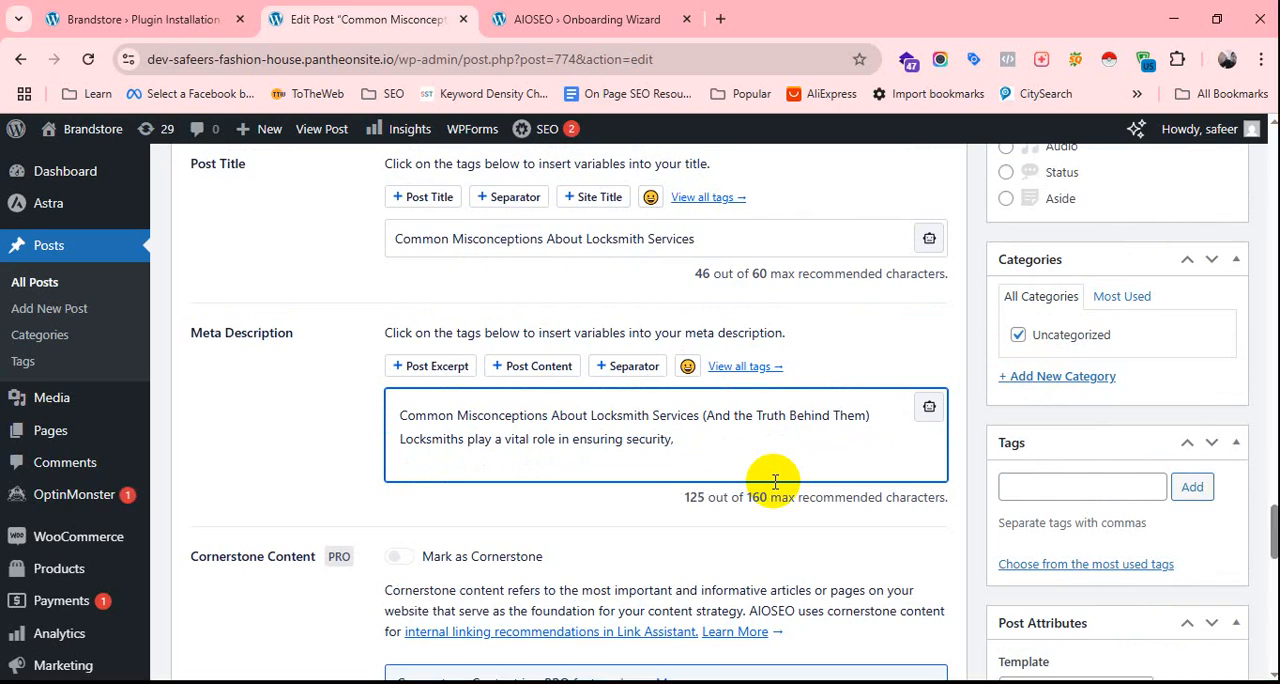
Review the post's AIOSEO page analysis, overall score and search preview with the shortened meta description.
scroll(775, 482, down, 5)
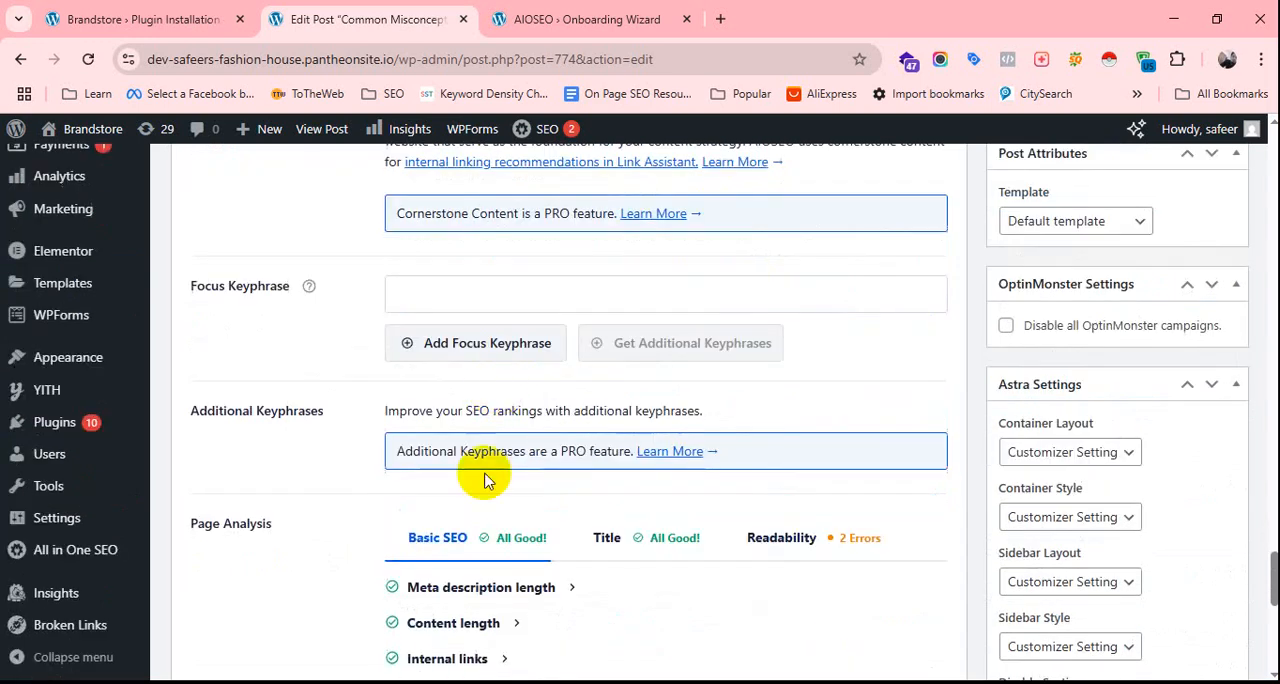
scroll(505, 475, up, 2)
scroll(470, 455, down, 4)
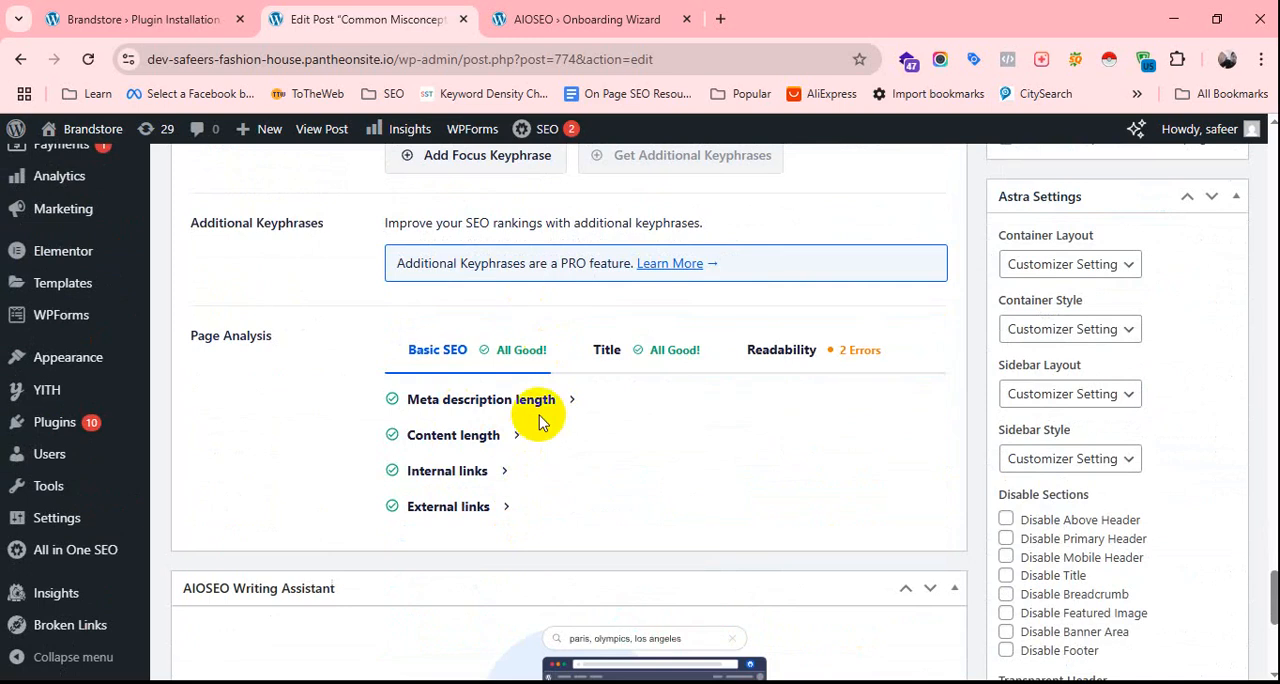
scroll(531, 441, up, 10)
scroll(609, 437, up, 3)
scroll(609, 437, down, 3)
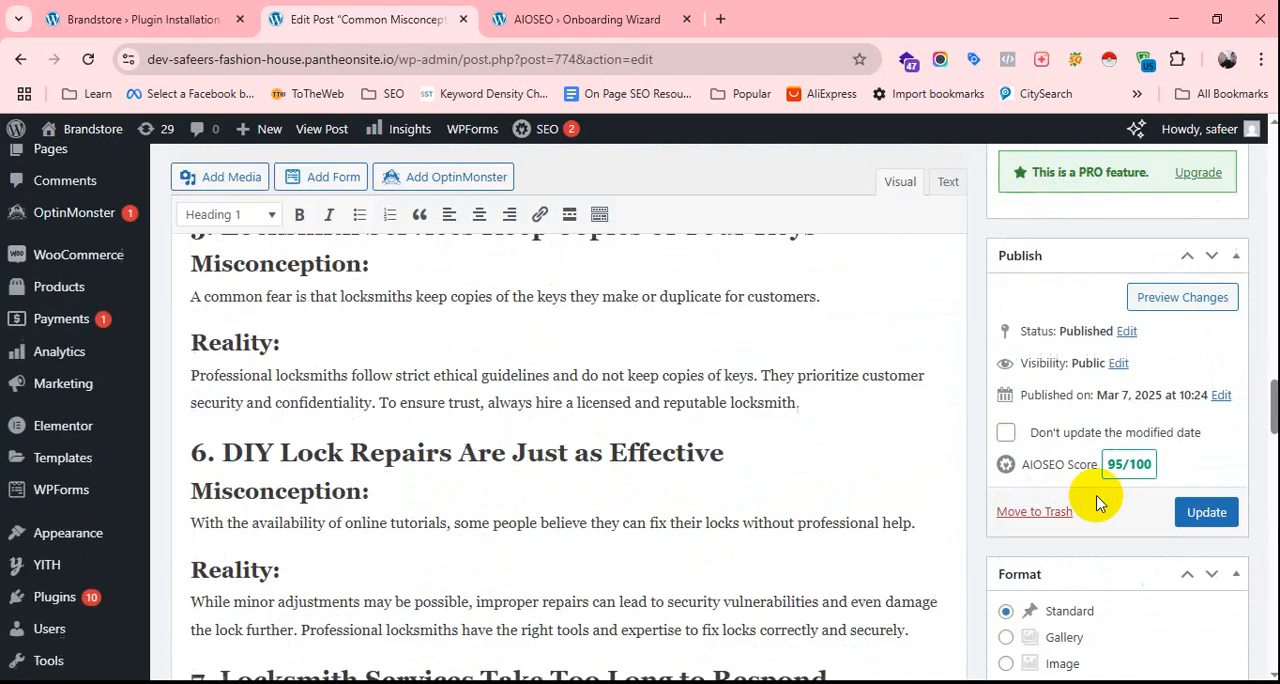
scroll(514, 515, down, 15)
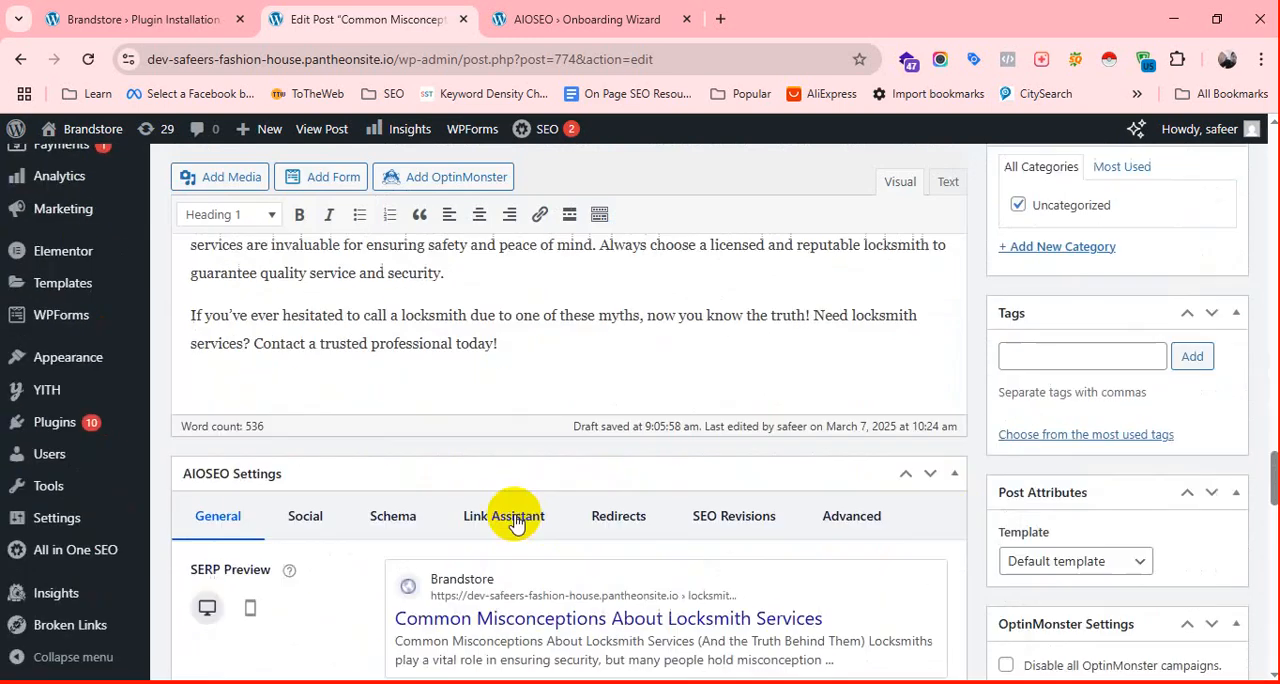
scroll(489, 490, up, 3)
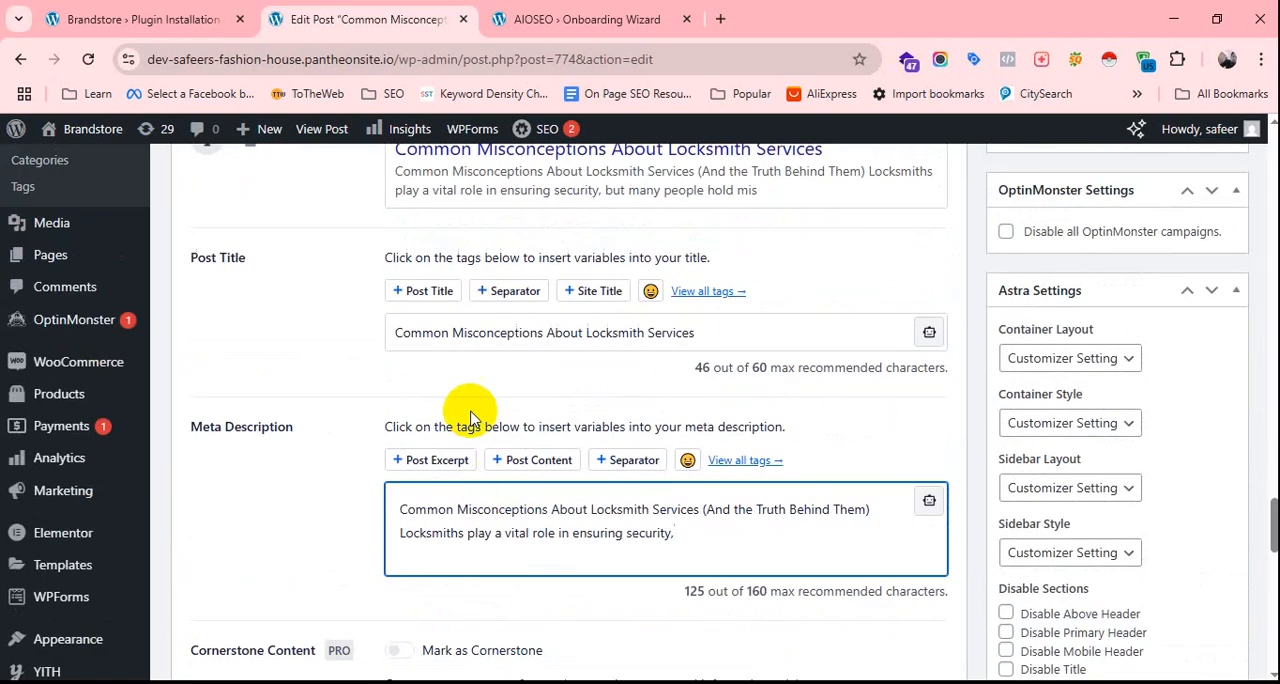
scroll(486, 409, down, 2)
scroll(489, 370, down, 4)
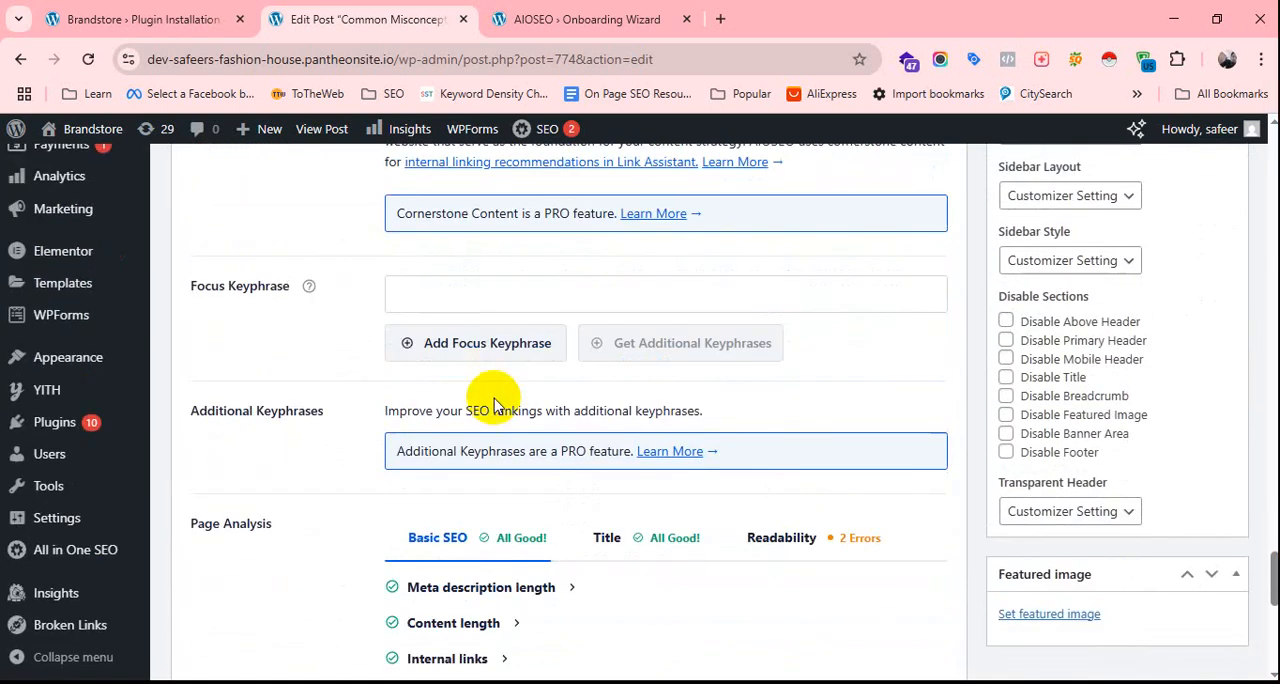
click(454, 300)
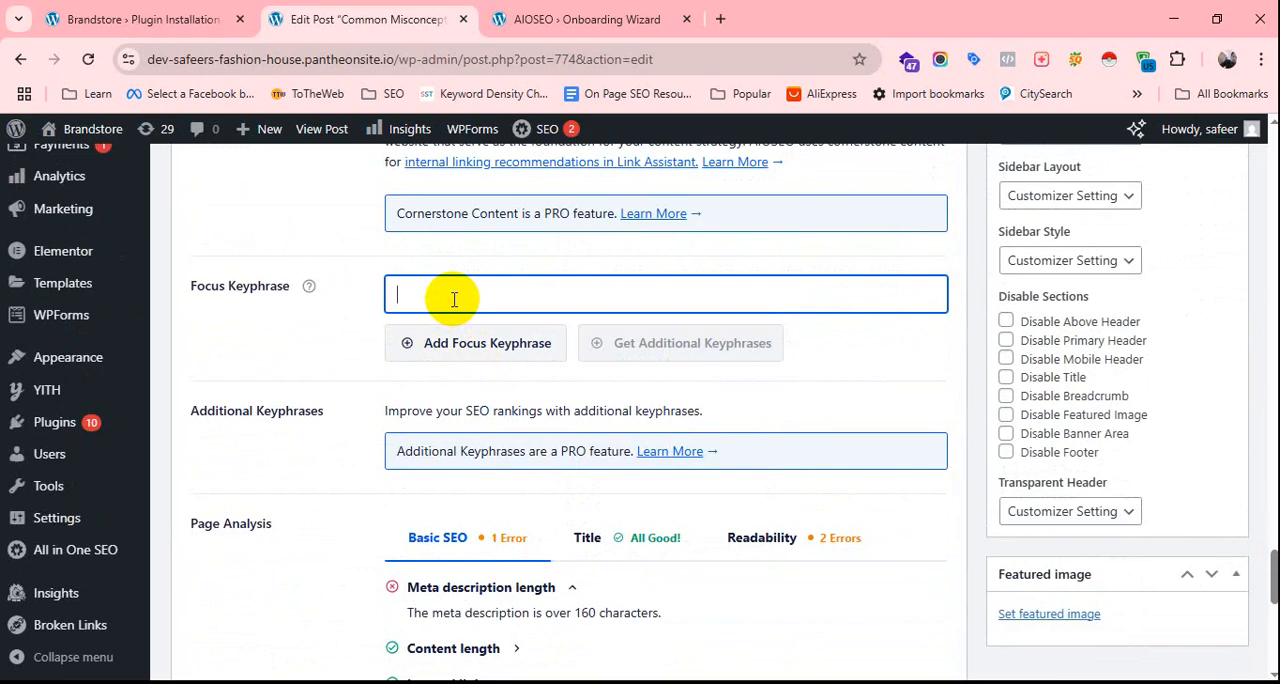
key(super+v)
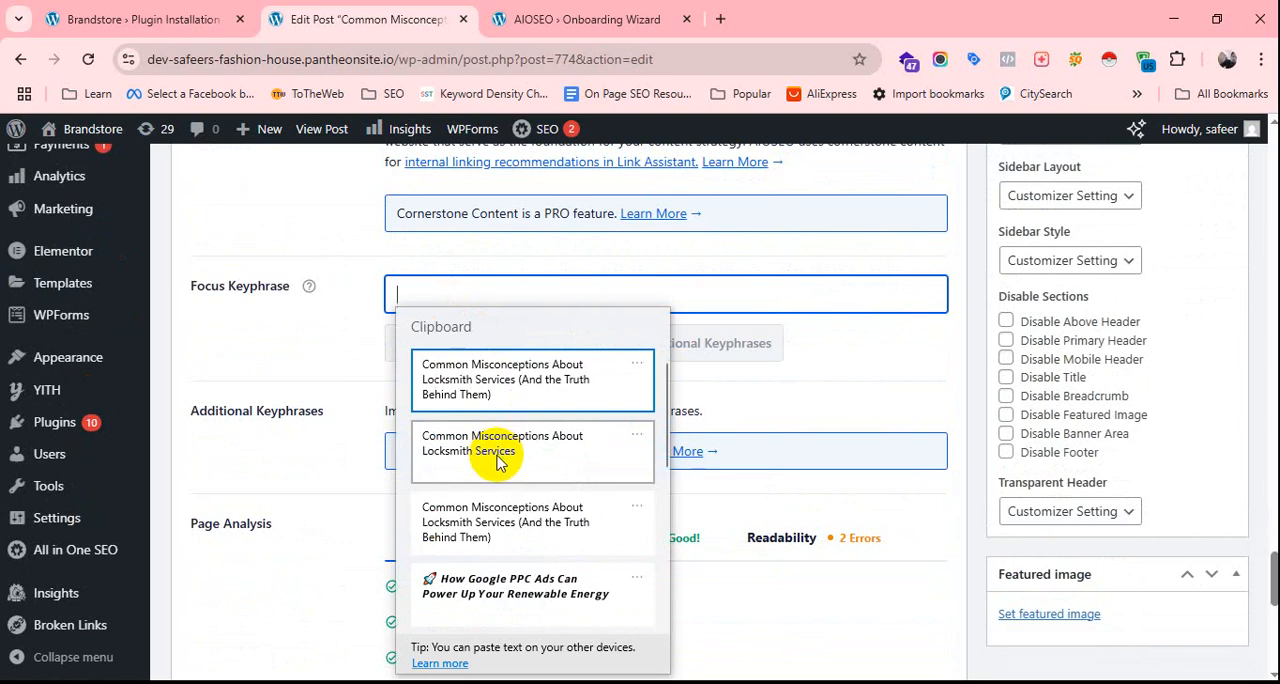
key(Escape)
Copy the words "Locksmith Services" from the post's title.
scroll(658, 290, up, 20)
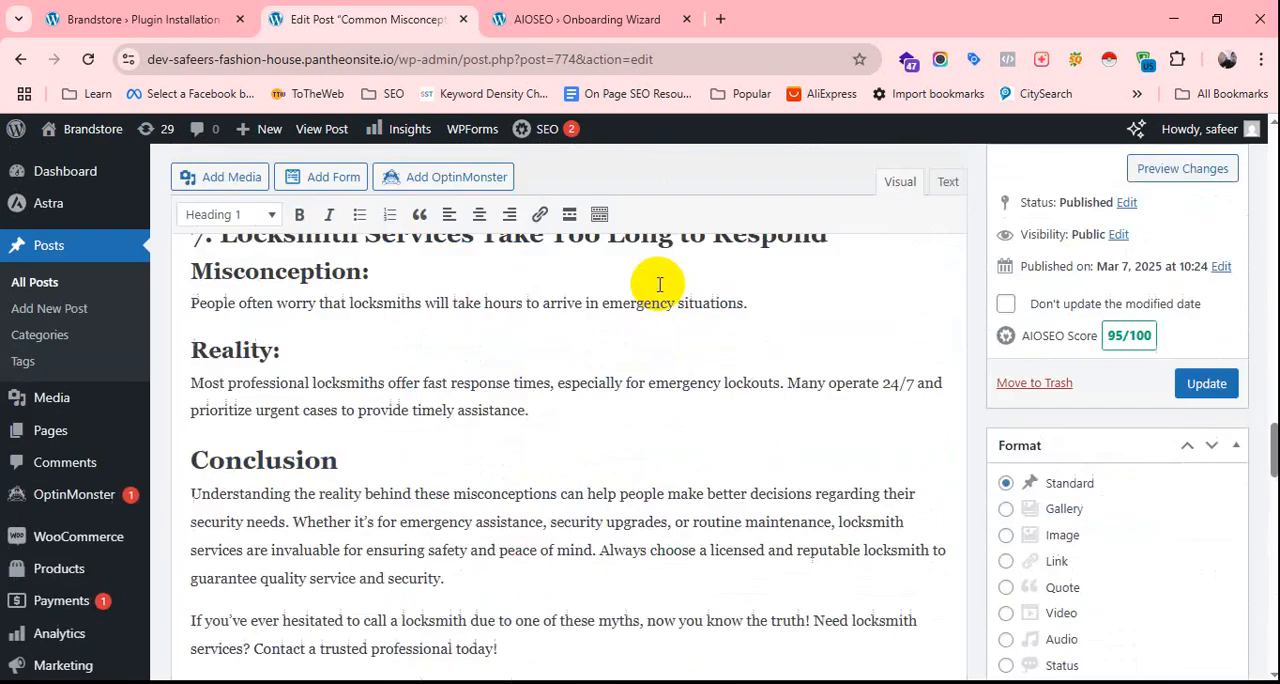
scroll(343, 435, down, 6)
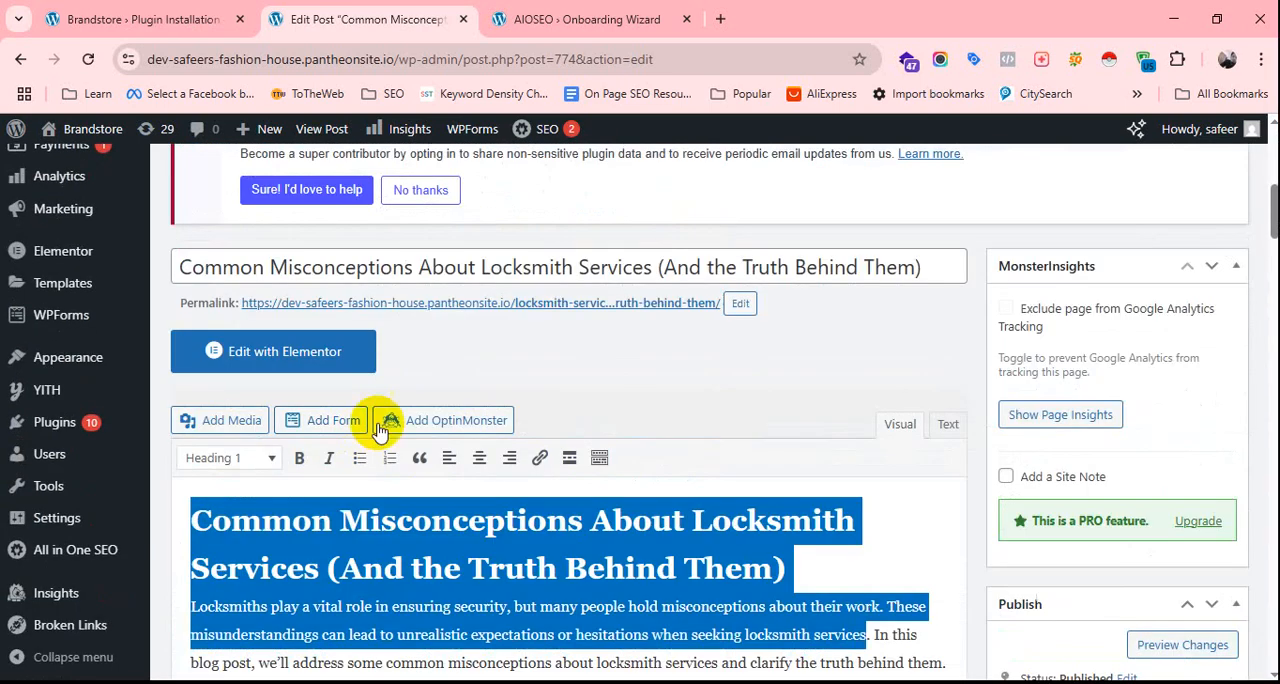
drag(652, 268, 482, 270)
right_click(503, 267)
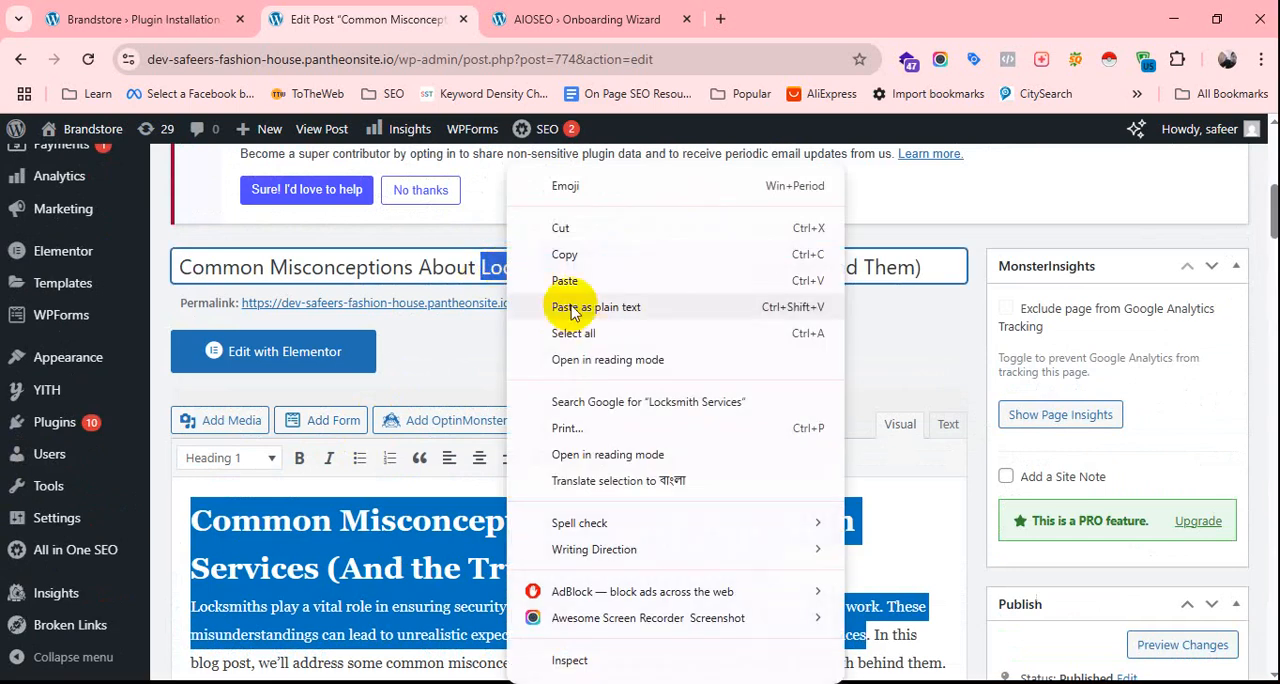
click(560, 250)
click(737, 403)
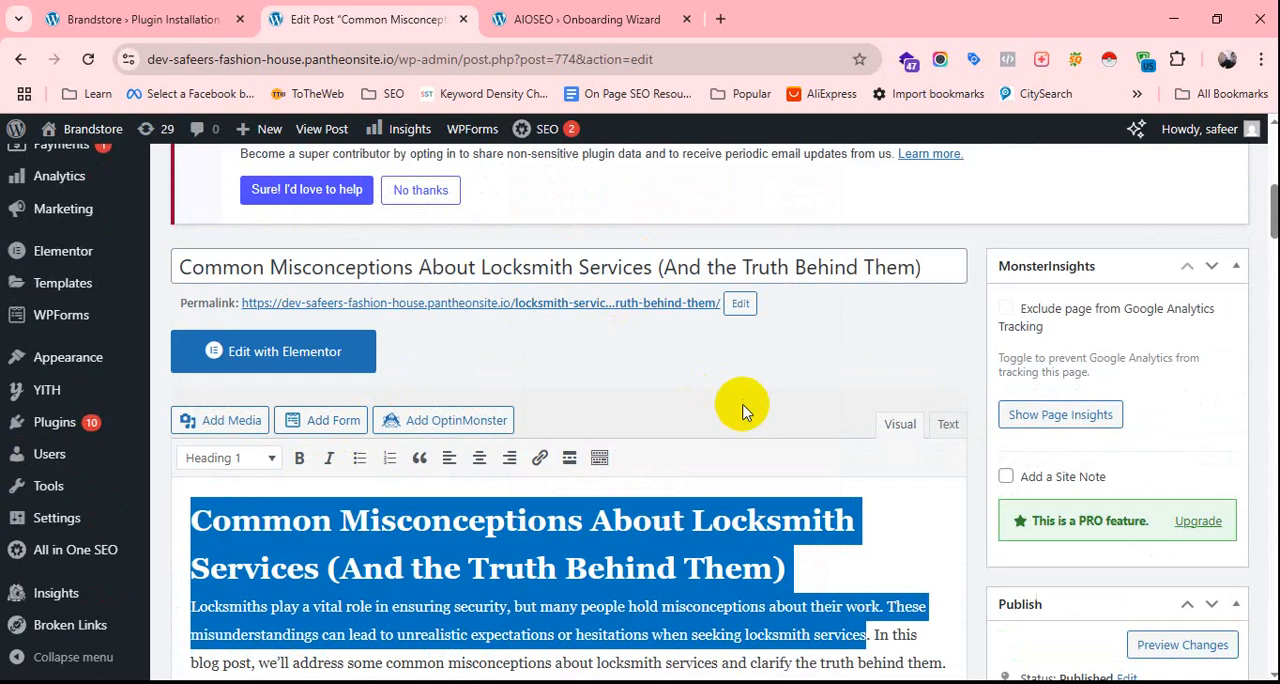
Paste "Locksmith Services" as the post's AIOSEO focus keyphrase.
scroll(740, 415, down, 10)
scroll(537, 480, down, 15)
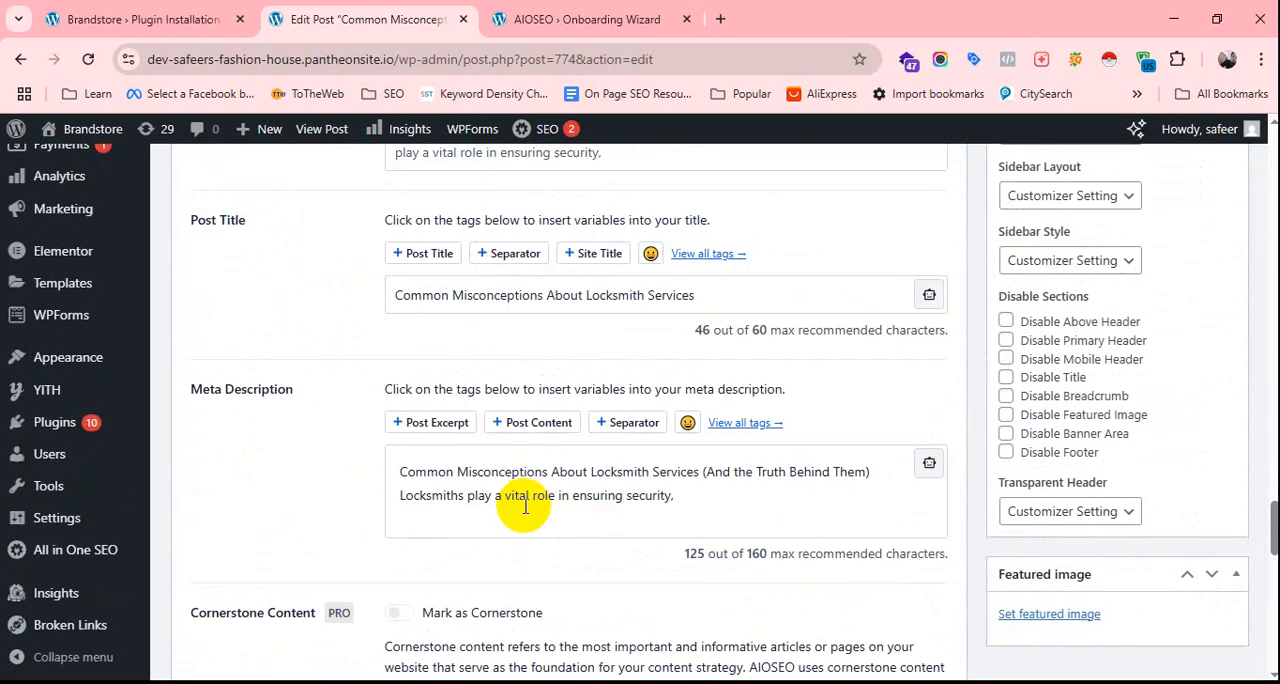
scroll(523, 490, up, 2)
scroll(523, 450, down, 5)
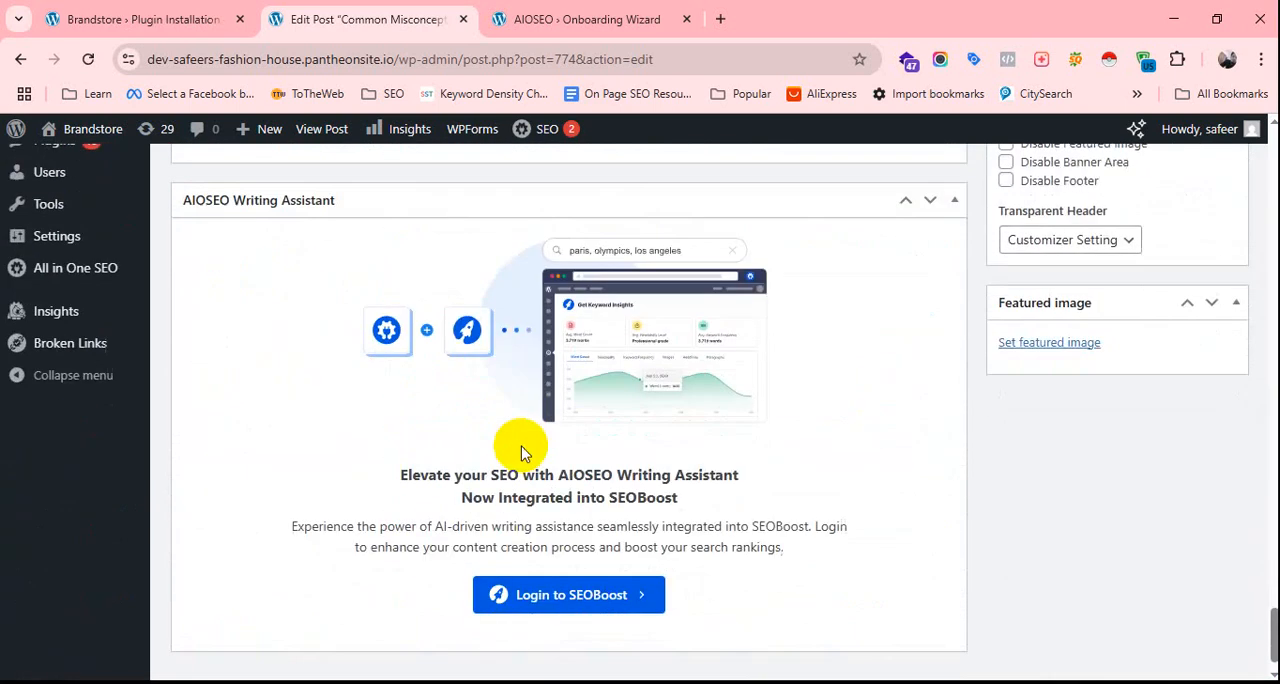
scroll(524, 455, up, 7)
scroll(524, 455, up, 1)
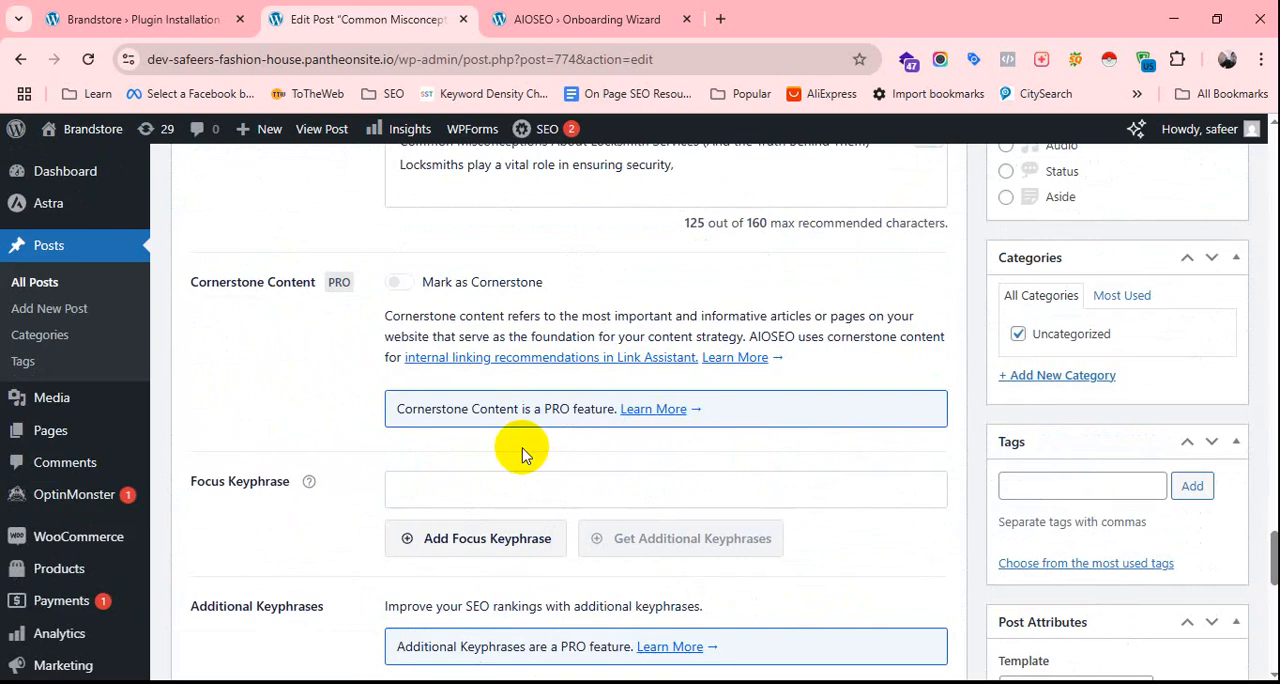
click(466, 487)
key(ctrl+v)
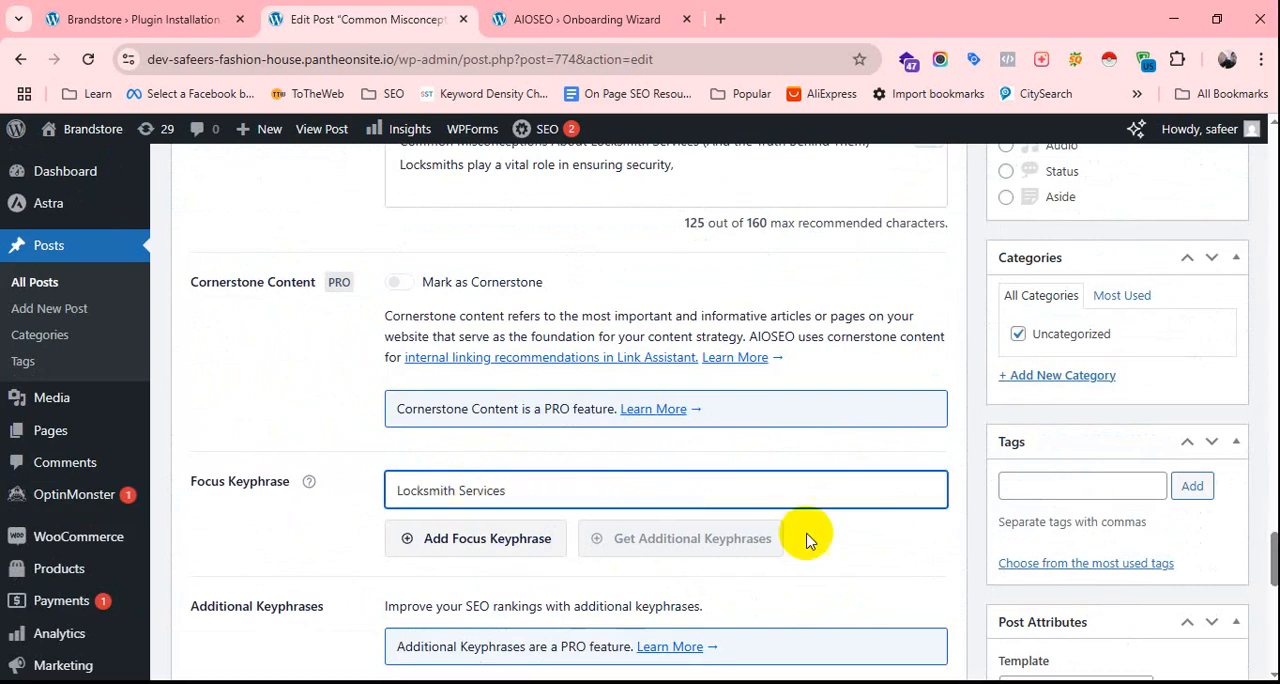
click(872, 566)
Examine the post's AIOSEO score and the article's headings and text in light of the new focus keyphrase, clearing the intro text selection.
scroll(872, 566, up, 15)
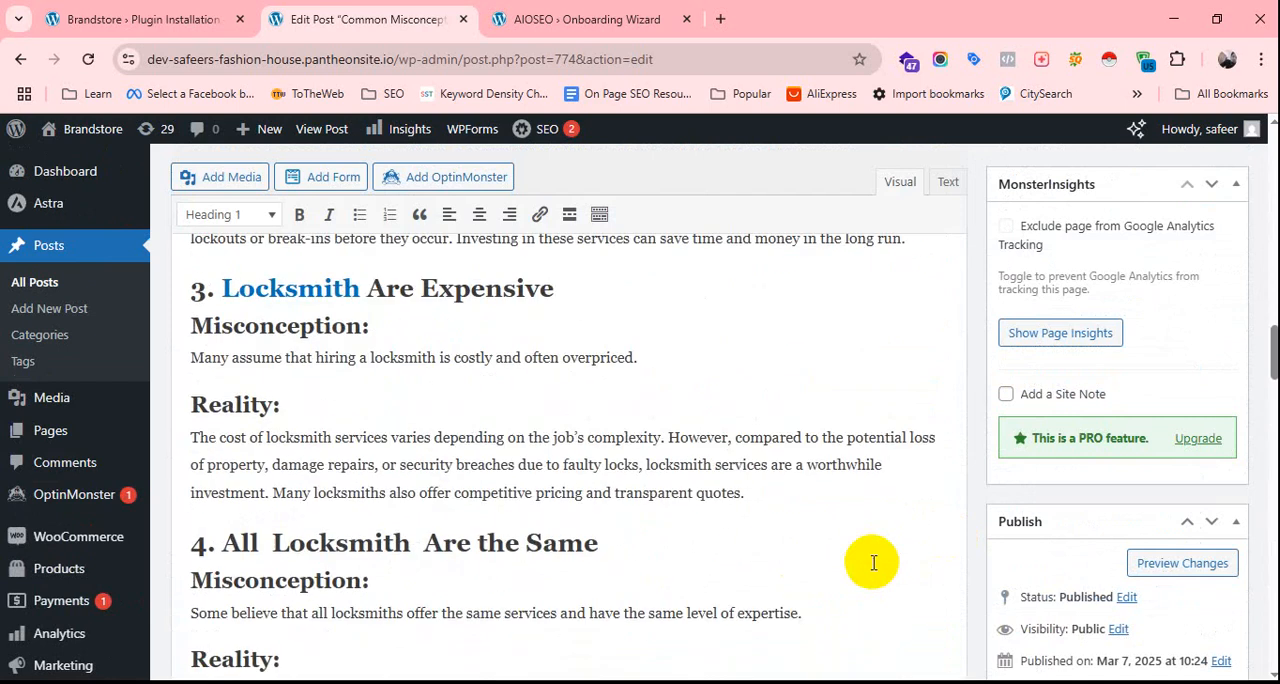
scroll(771, 500, up, 3)
scroll(775, 503, up, 15)
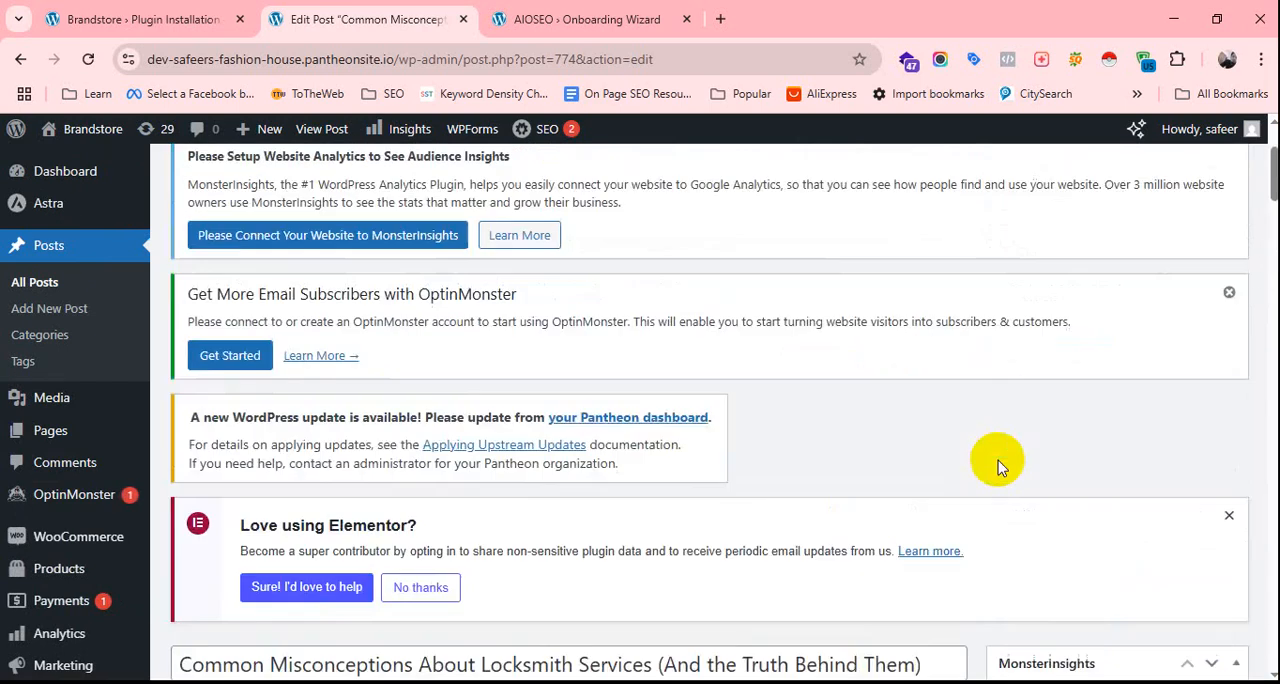
scroll(1051, 486, down, 5)
scroll(1085, 500, down, 5)
scroll(1120, 400, up, 2)
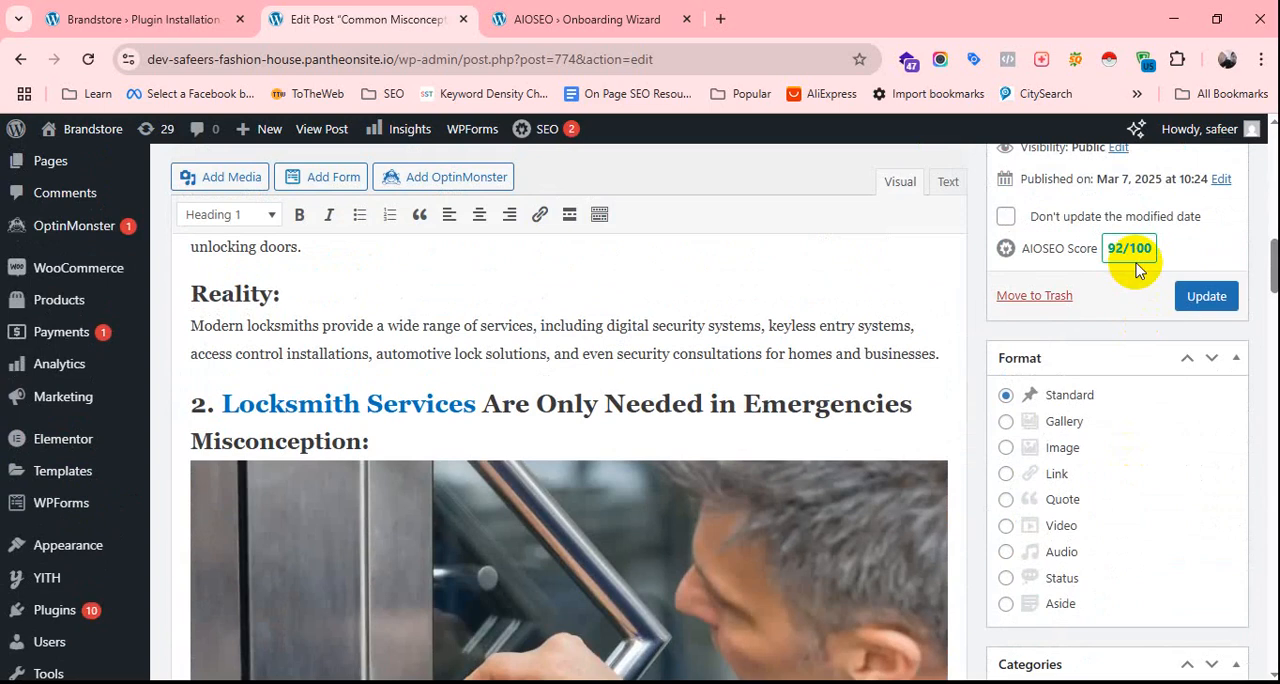
scroll(504, 435, down, 10)
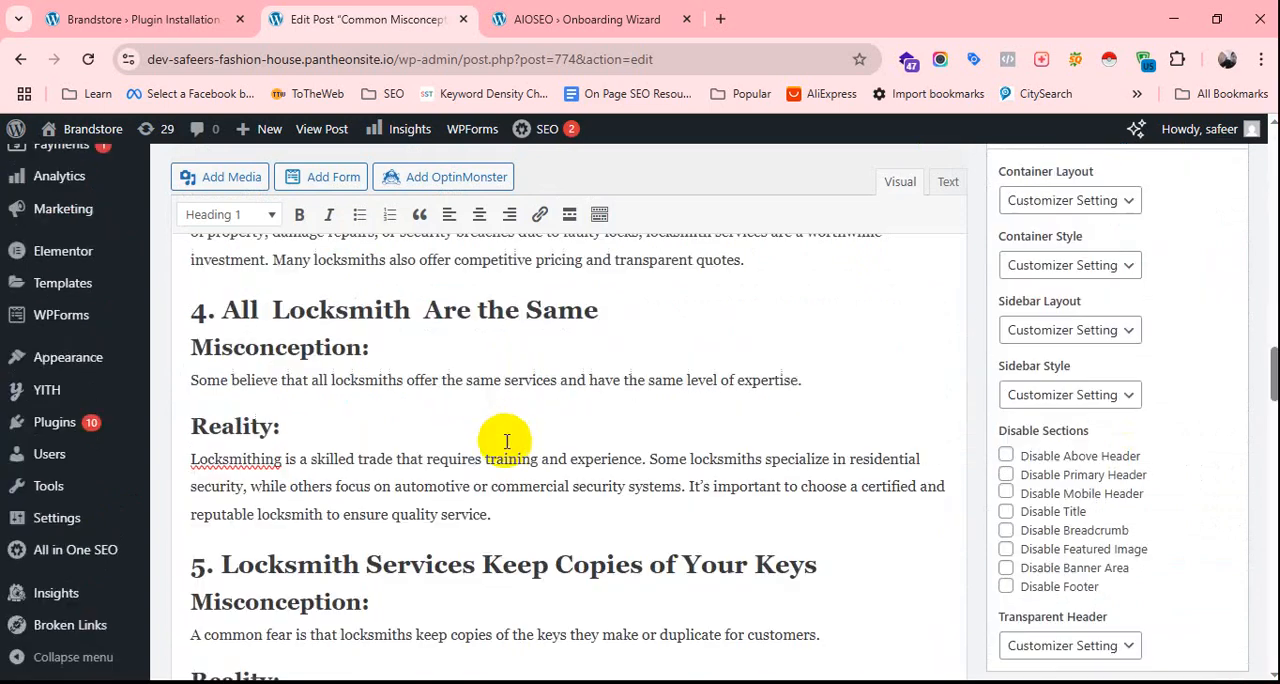
scroll(506, 441, up, 10)
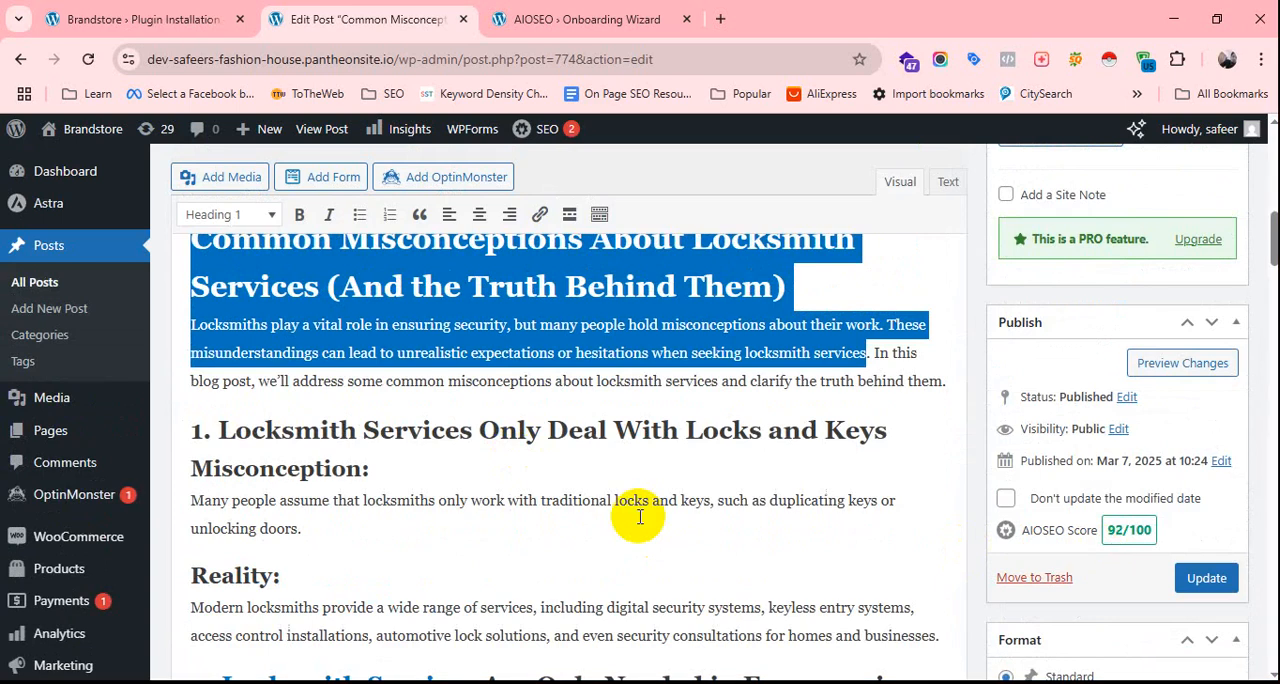
scroll(632, 490, down, 6)
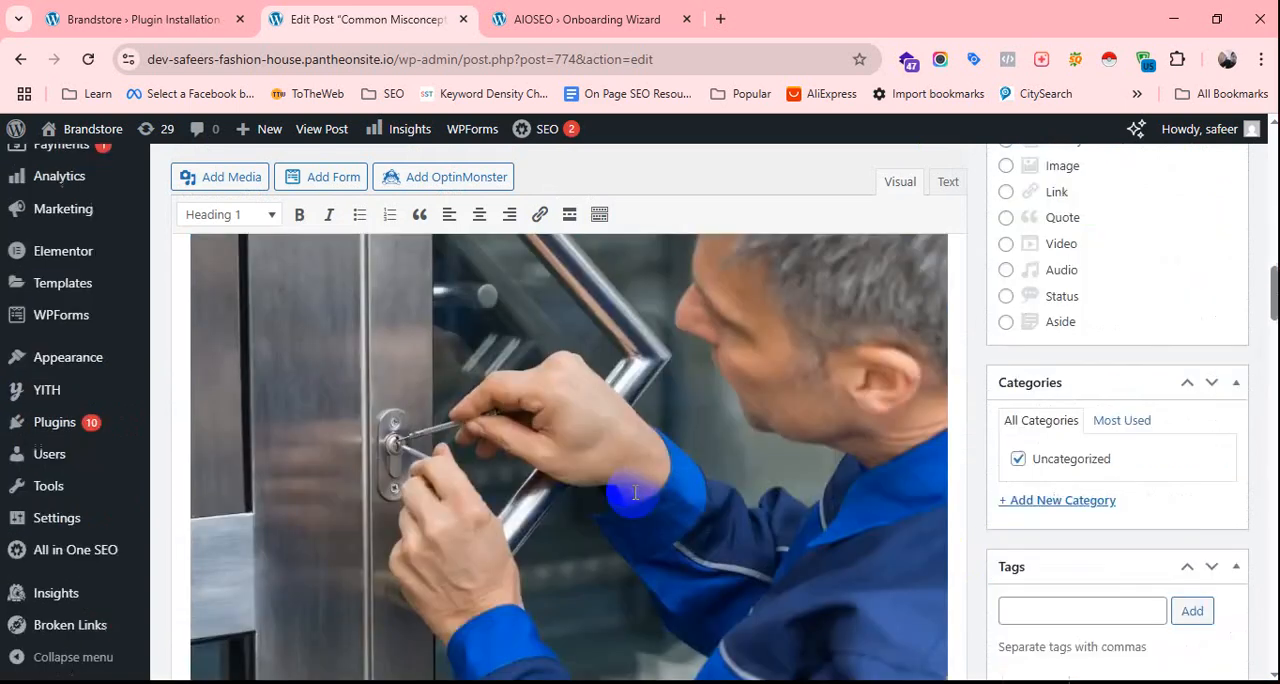
scroll(648, 520, up, 5)
scroll(648, 530, up, 4)
scroll(663, 543, down, 2)
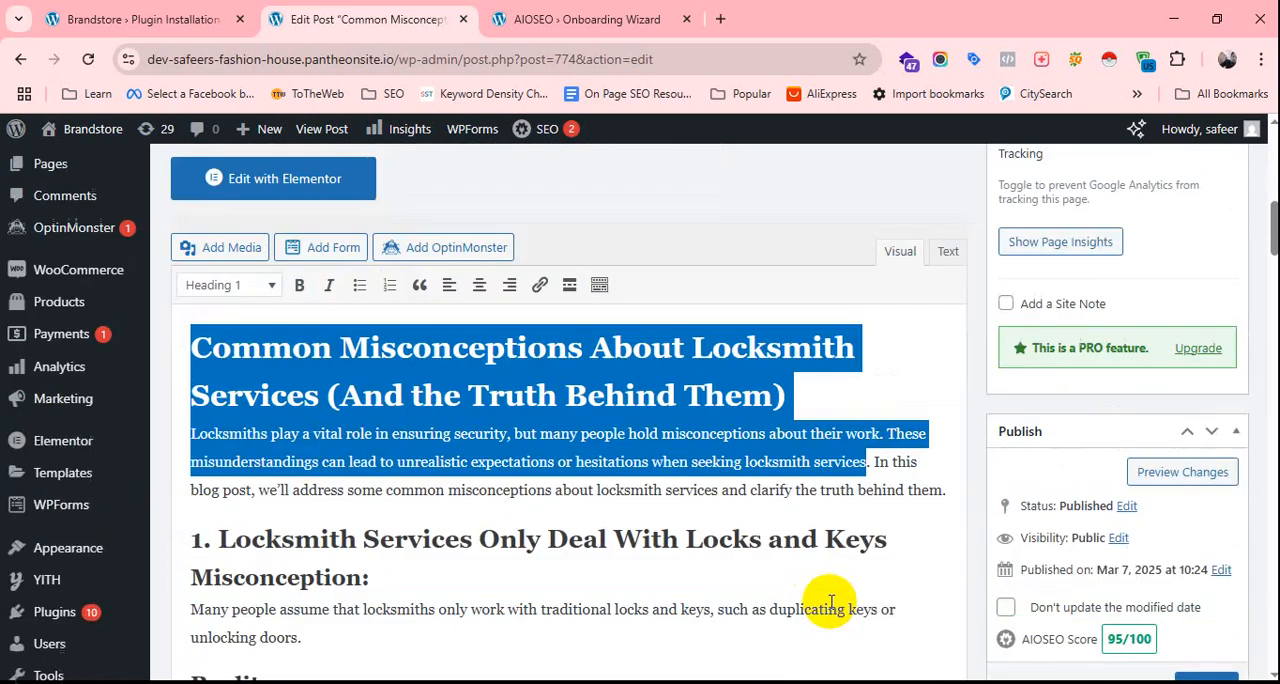
click(802, 384)
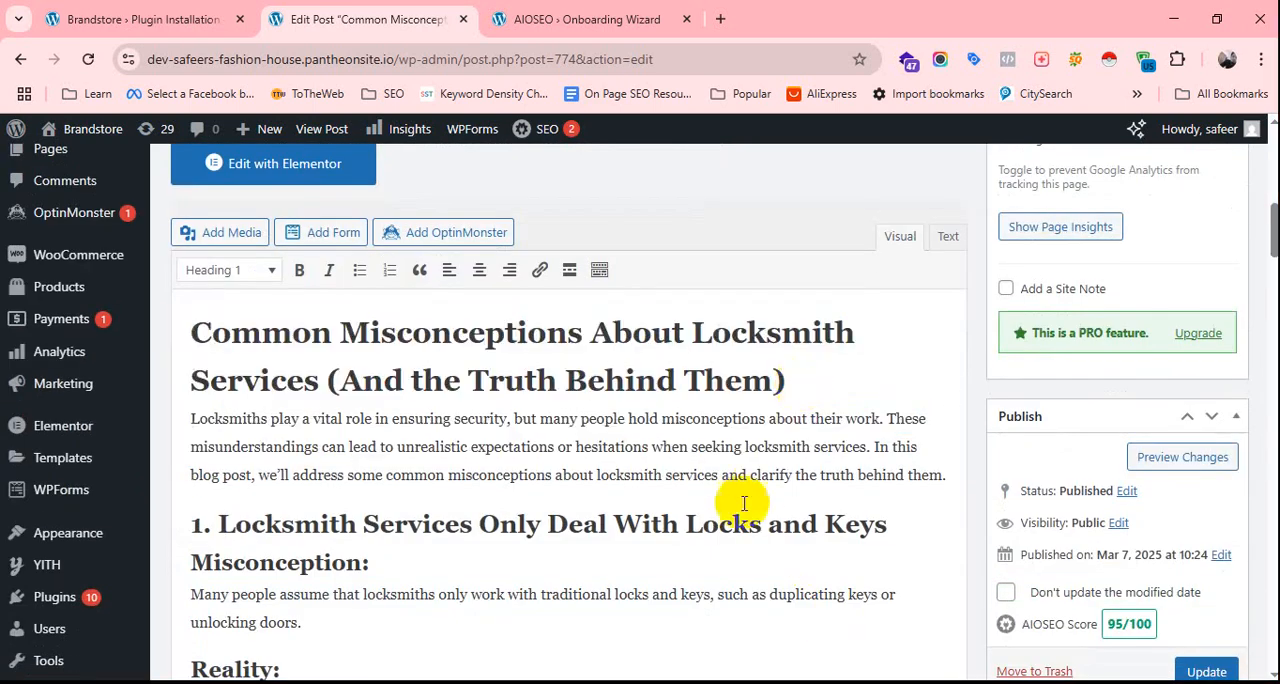
scroll(737, 500, down, 5)
scroll(747, 503, up, 7)
scroll(748, 507, down, 4)
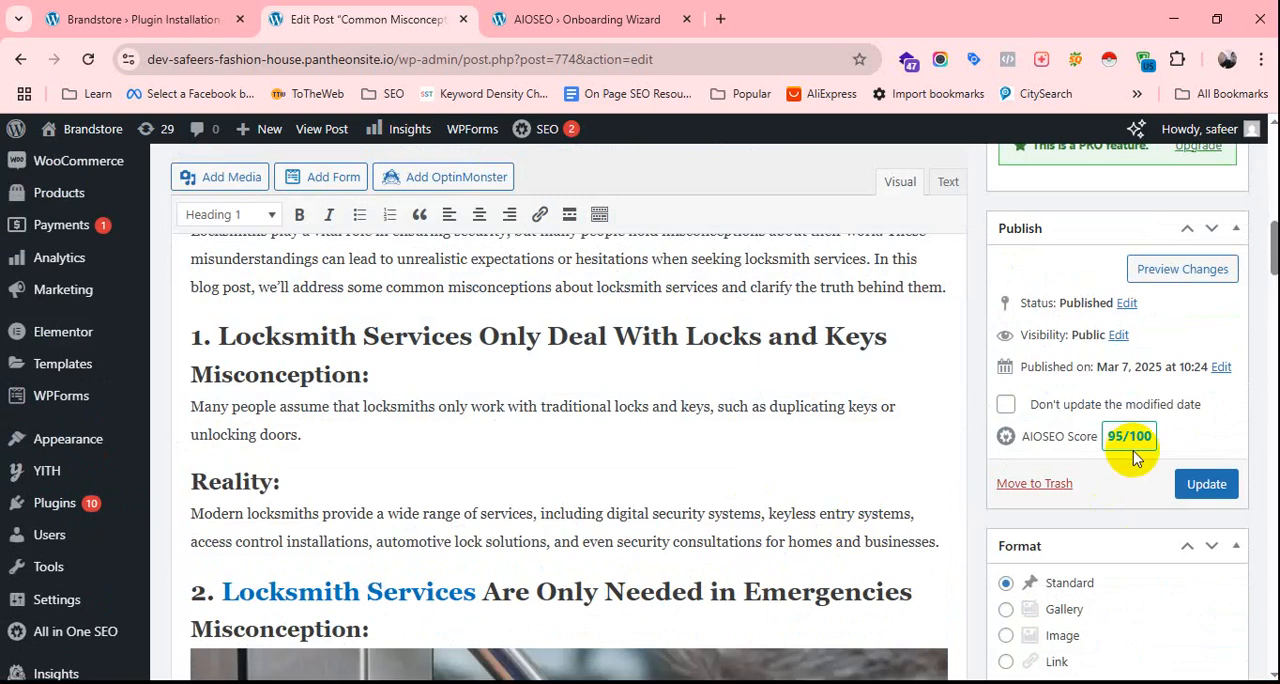
scroll(780, 492, down, 15)
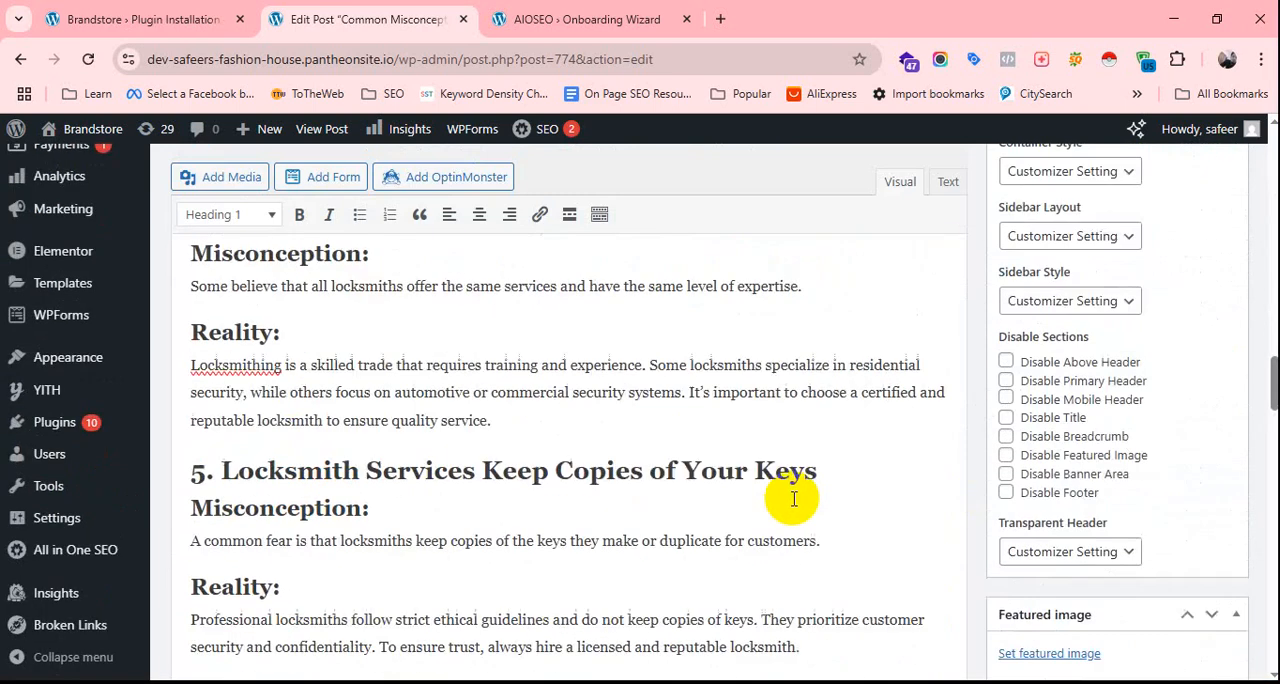
scroll(790, 495, down, 15)
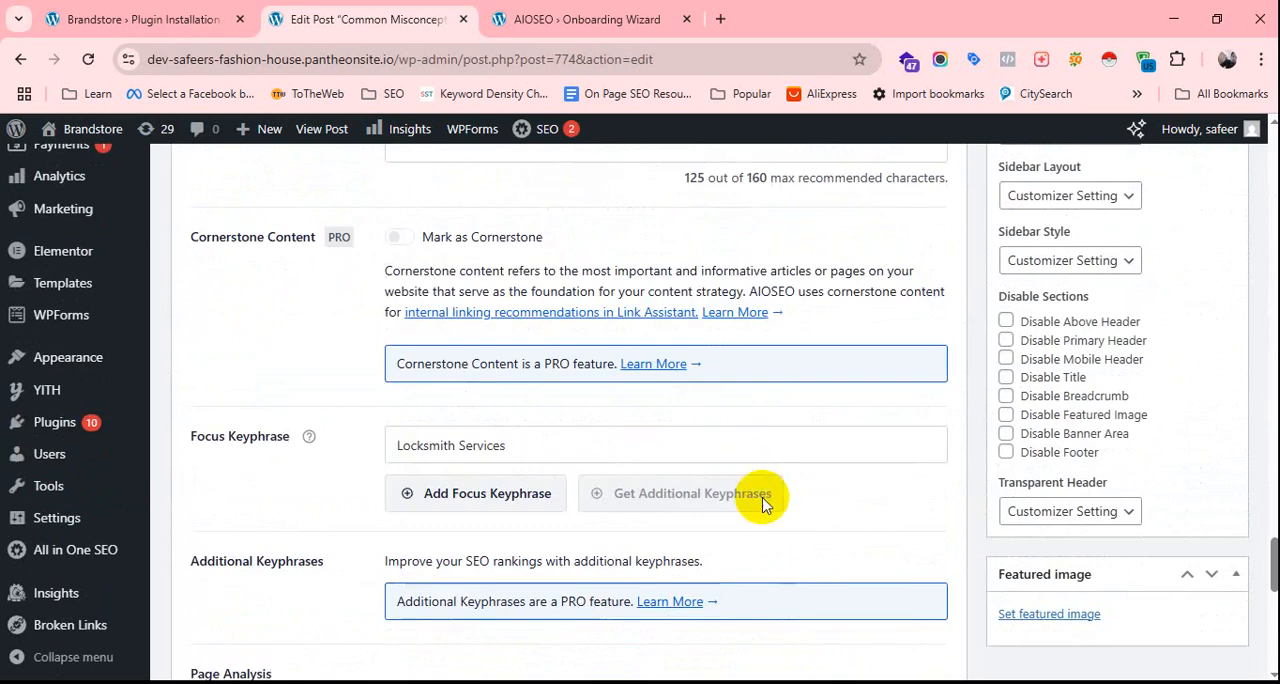
Examine the post's AIOSEO social settings for Facebook, including the share preview and the title and description fields.
scroll(763, 503, down, 10)
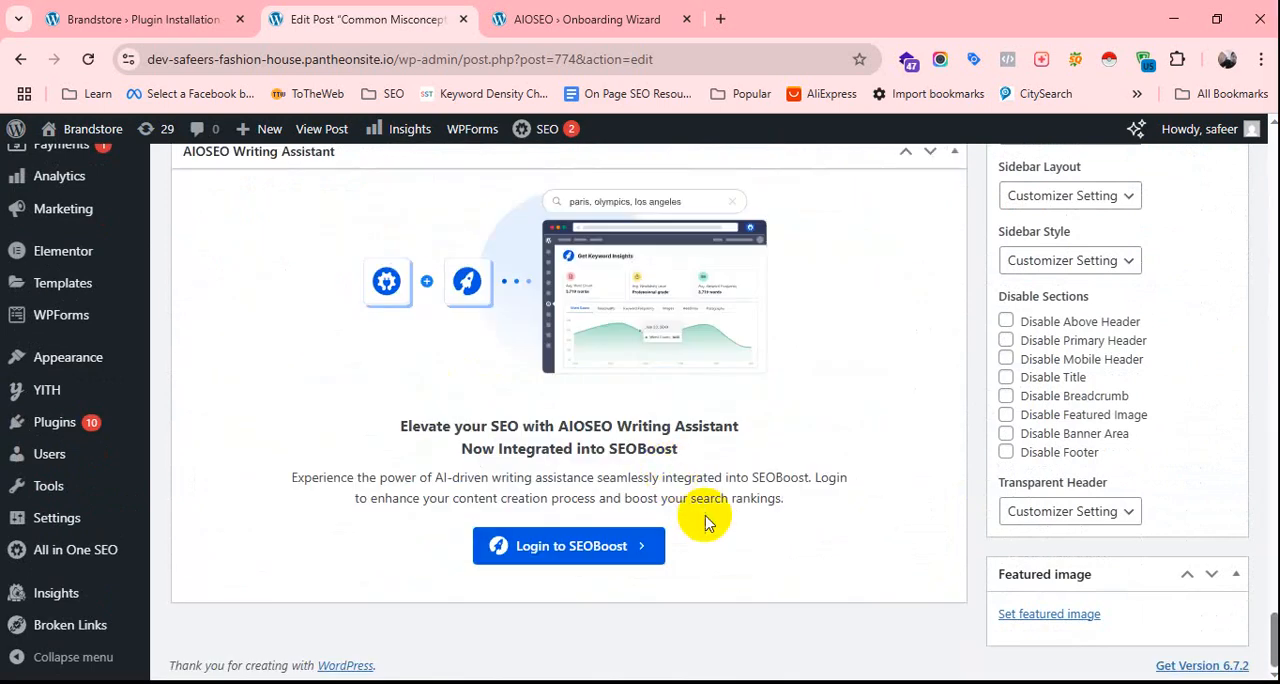
scroll(705, 520, up, 15)
scroll(715, 520, down, 3)
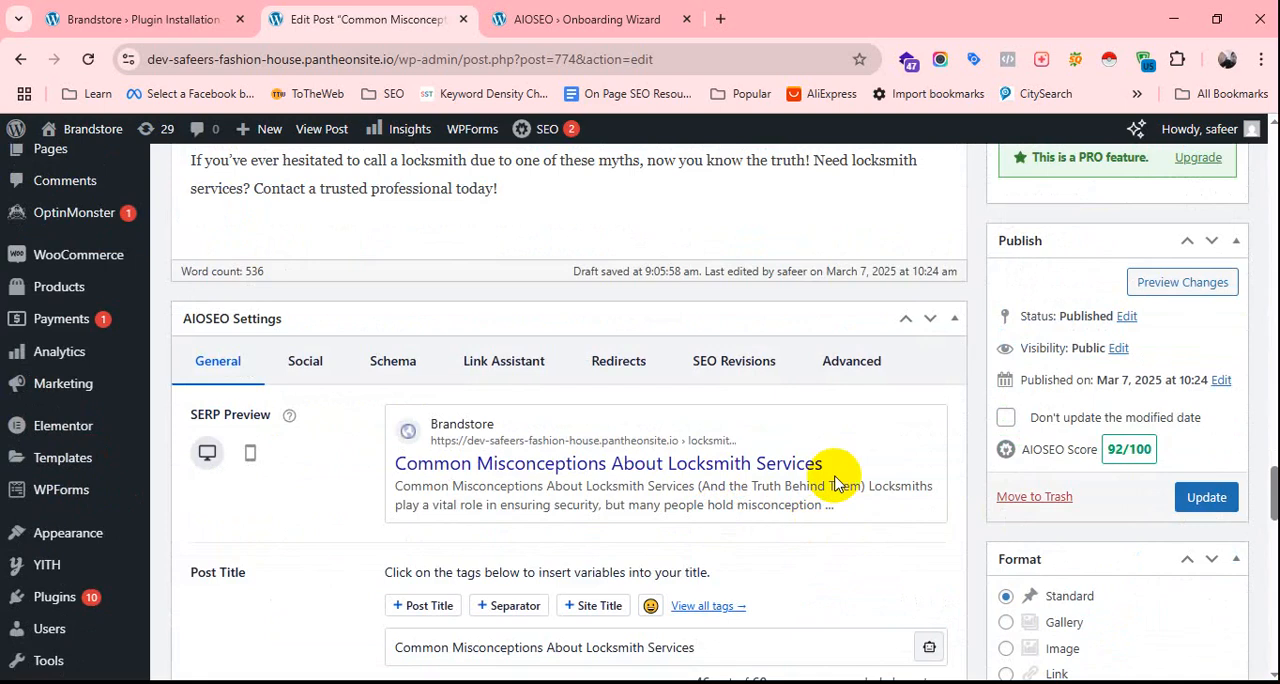
click(284, 372)
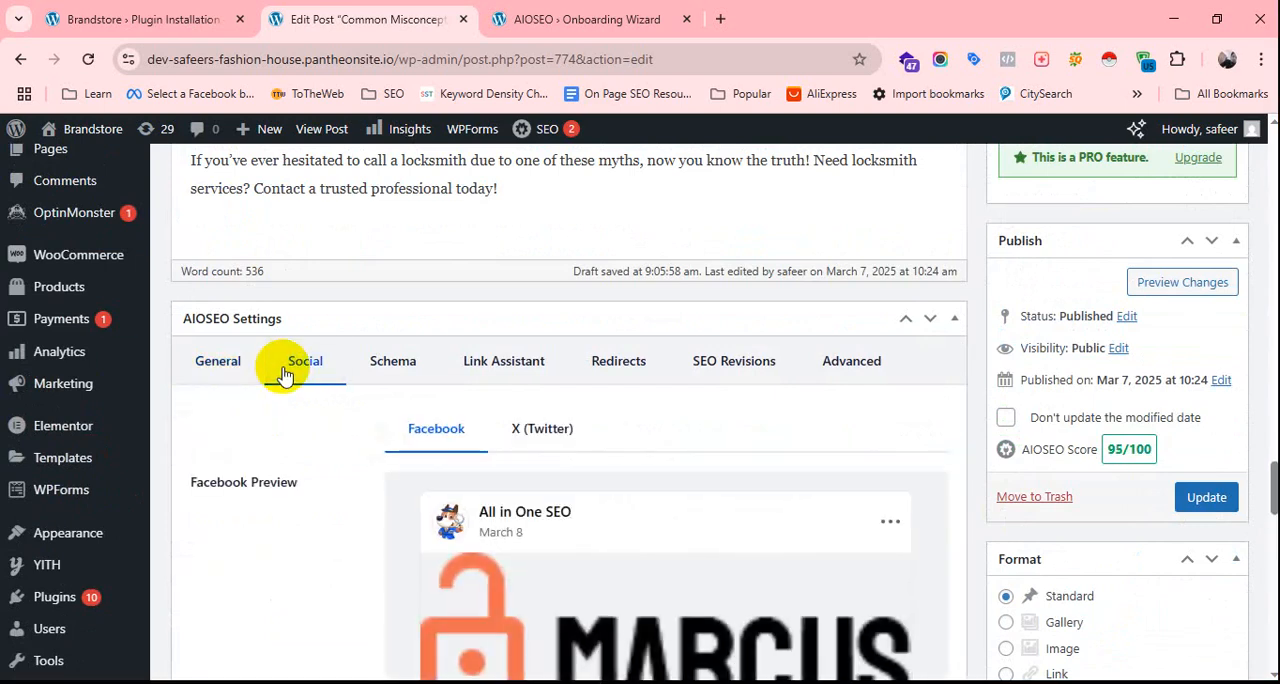
scroll(714, 532, down, 2)
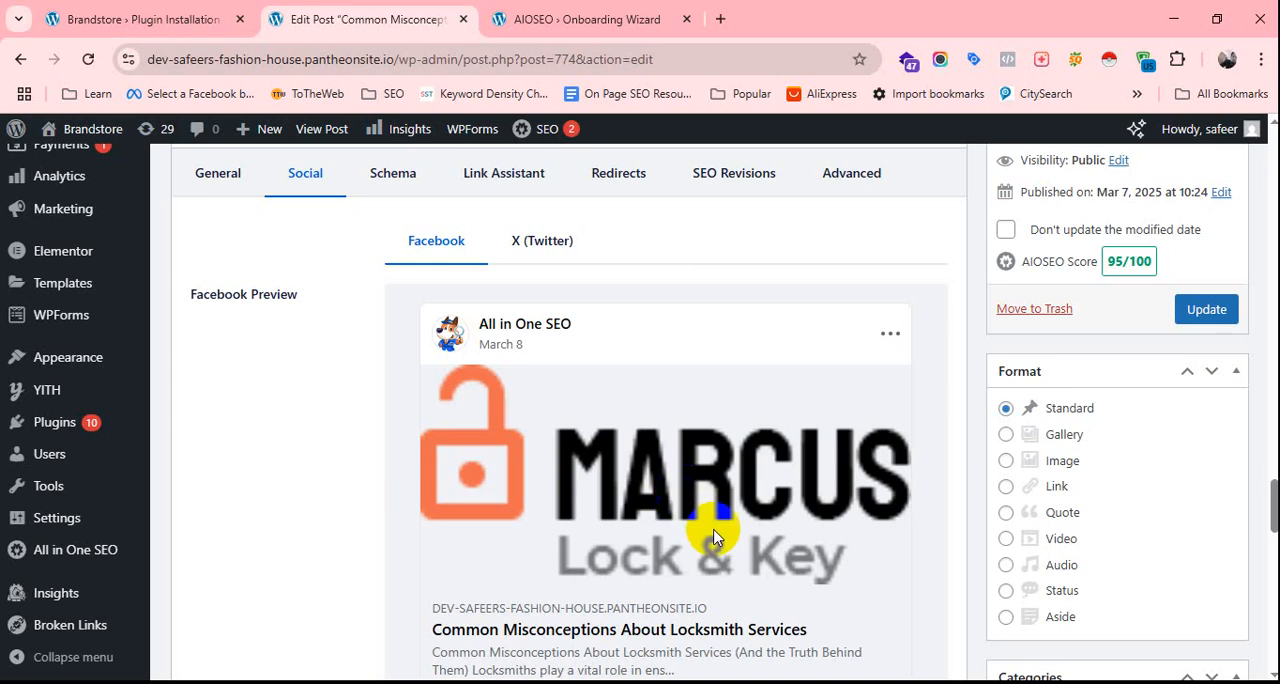
scroll(740, 538, down, 4)
scroll(755, 522, up, 3)
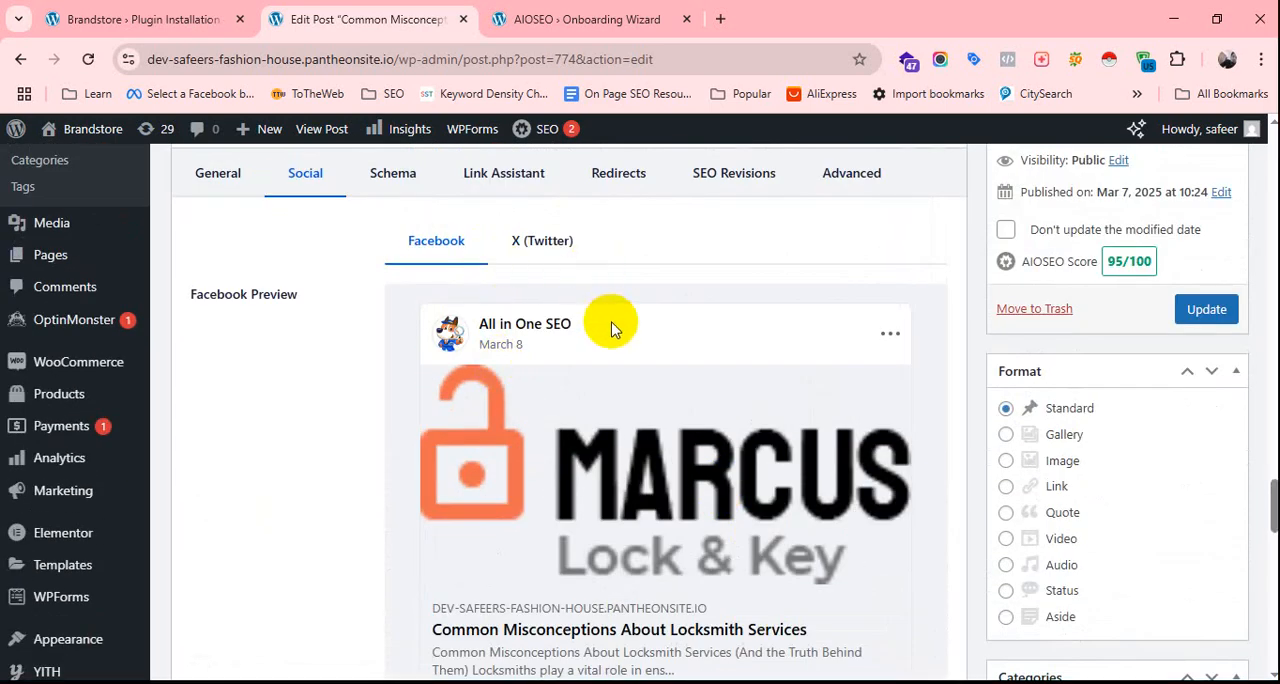
scroll(615, 340, down, 3)
scroll(635, 388, up, 2)
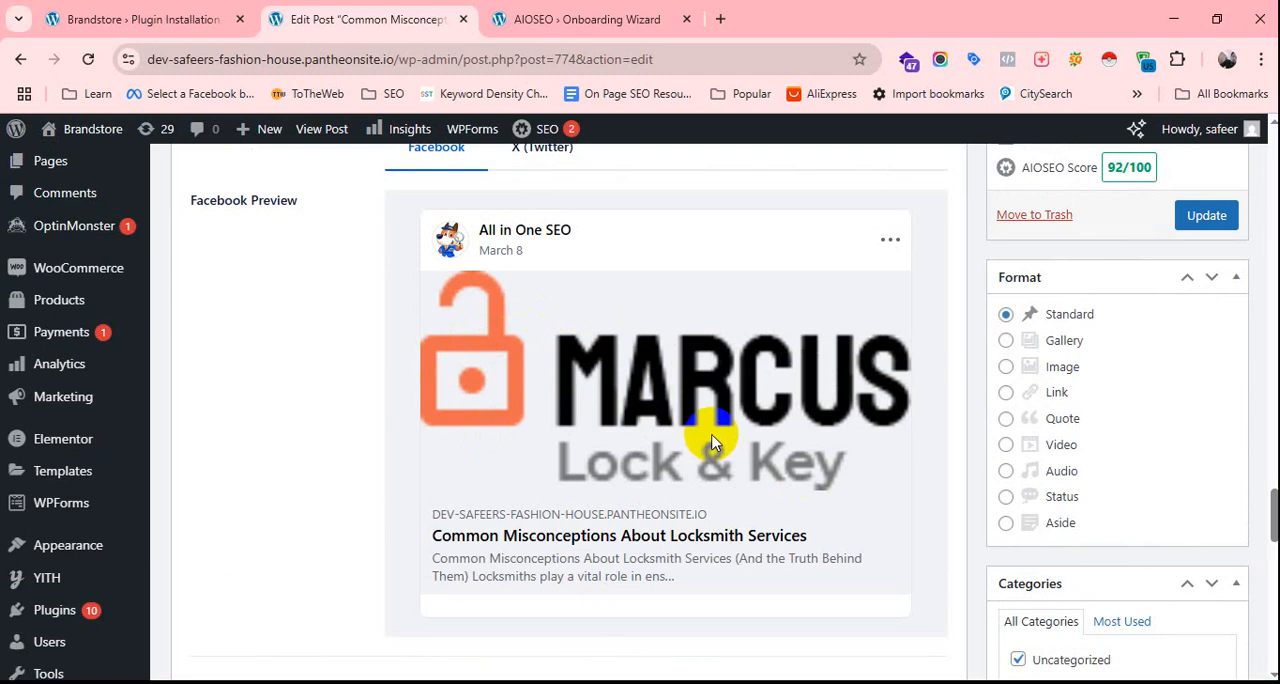
scroll(600, 415, up, 2)
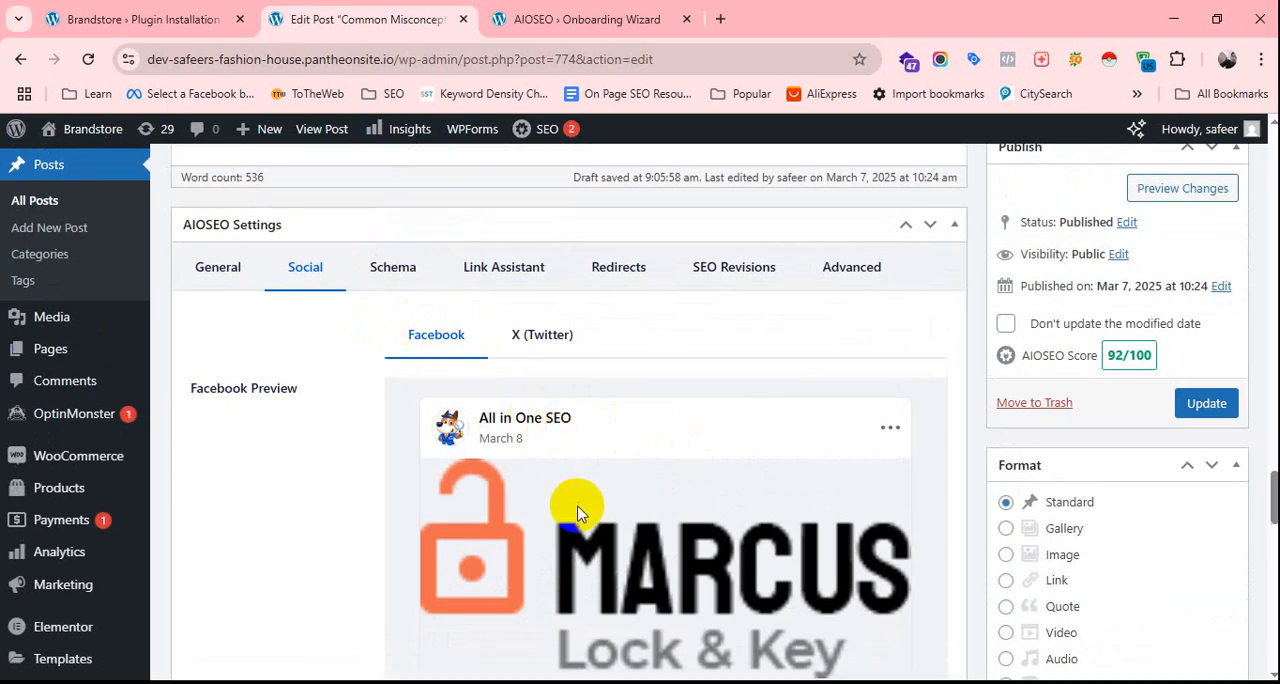
scroll(534, 409, down, 5)
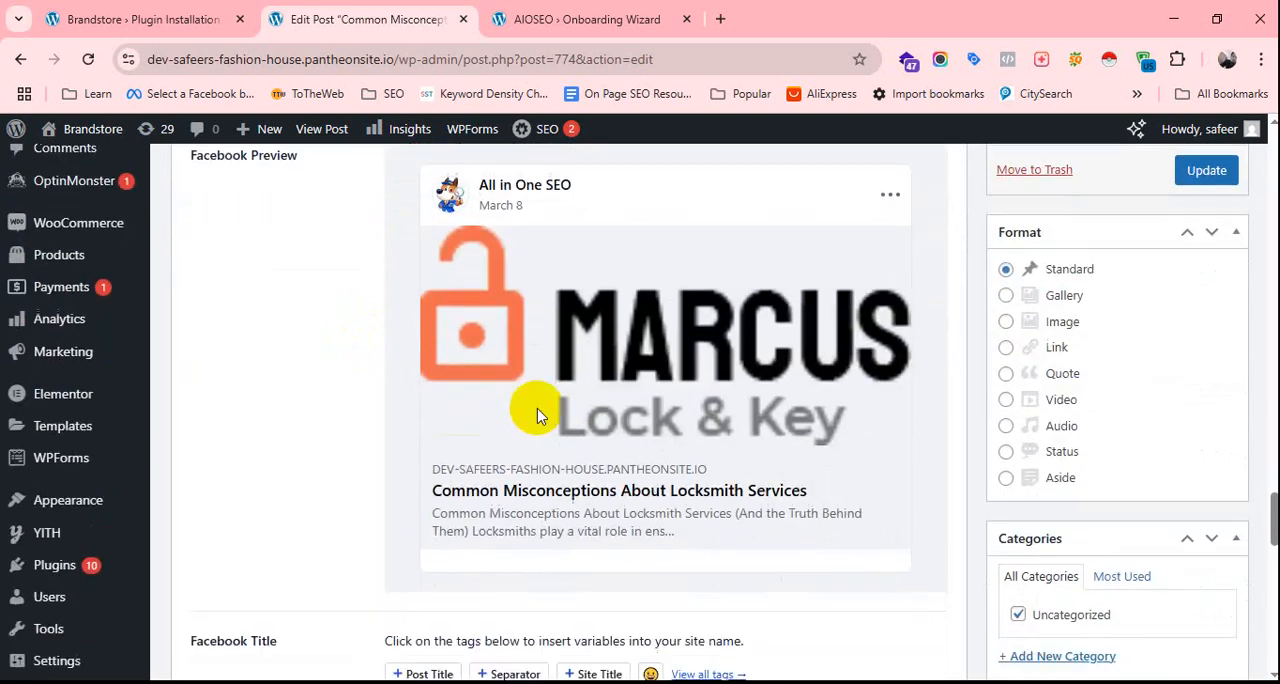
scroll(600, 420, down, 2)
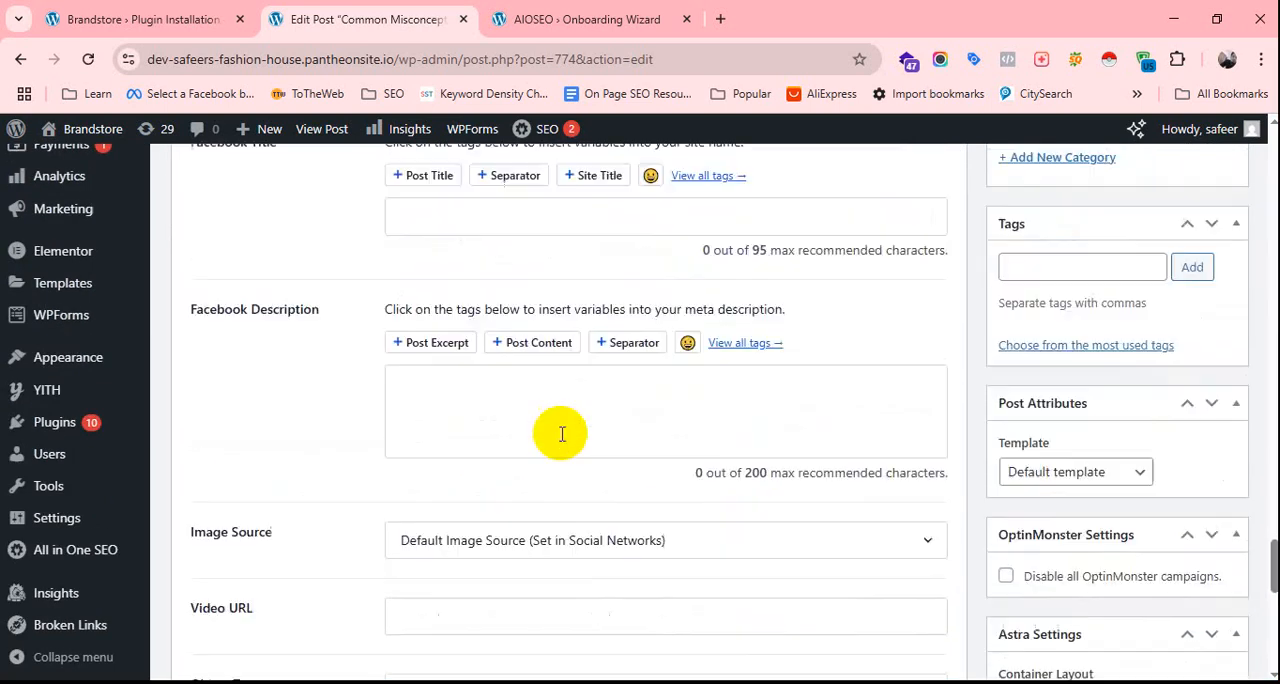
scroll(600, 434, up, 3)
scroll(607, 440, up, 2)
Set the post's Facebook title to "Common Misconceptions About Locksmith Services" using the previously copied title from the clipboard history.
scroll(586, 423, down, 2)
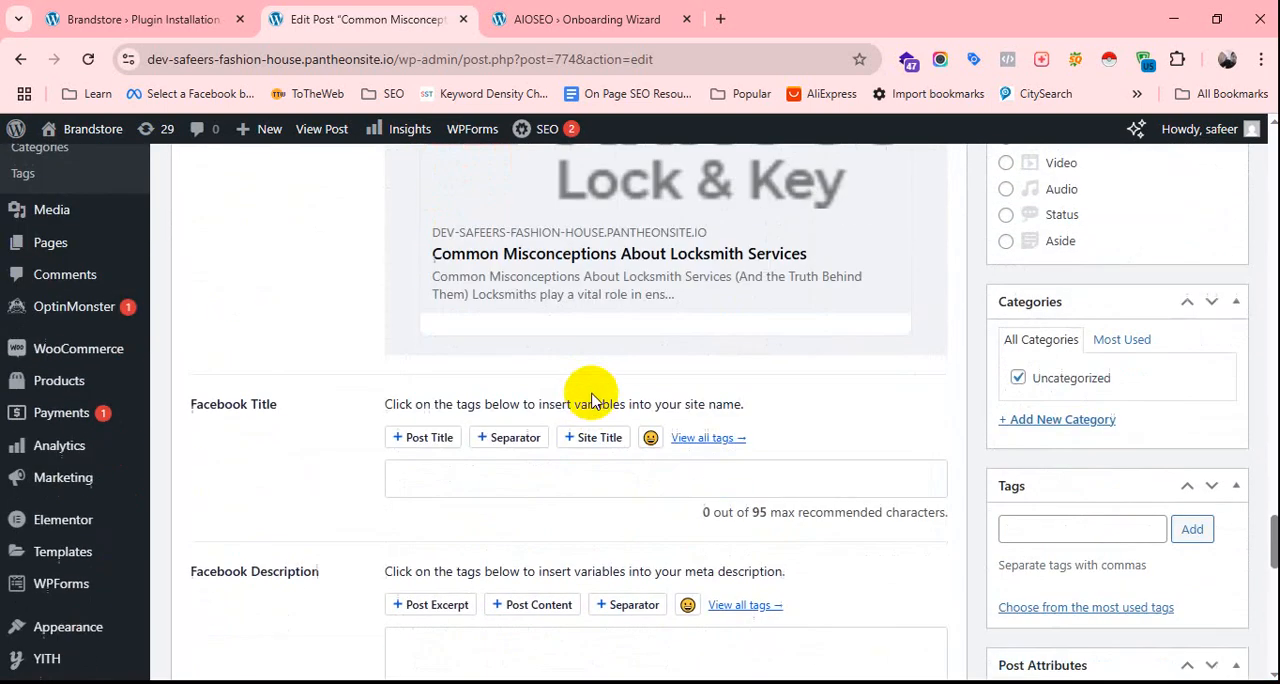
click(466, 478)
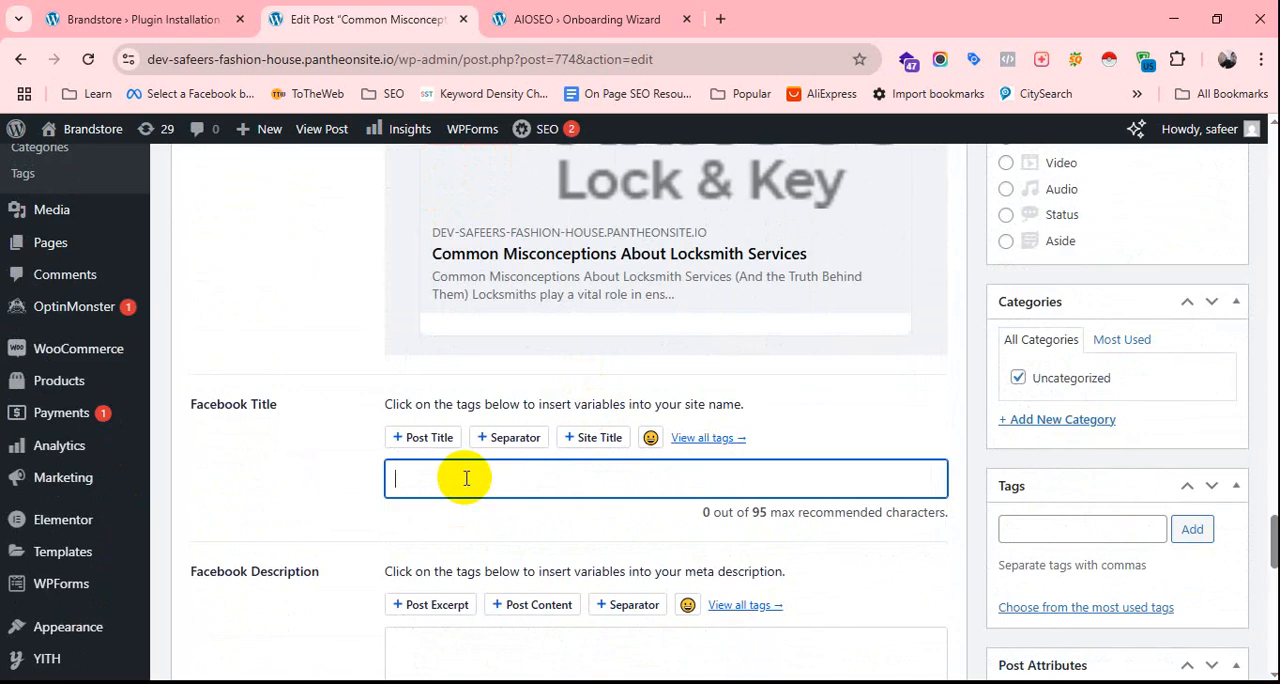
key(super+v)
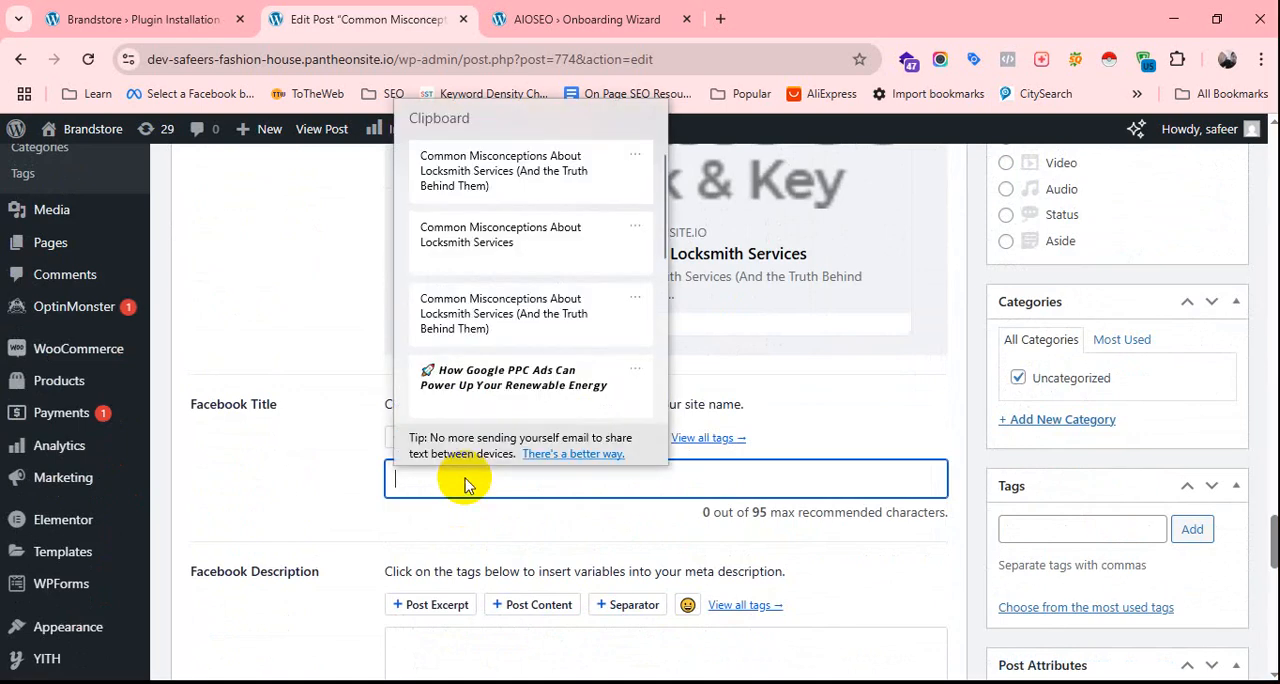
scroll(555, 262, down, 1)
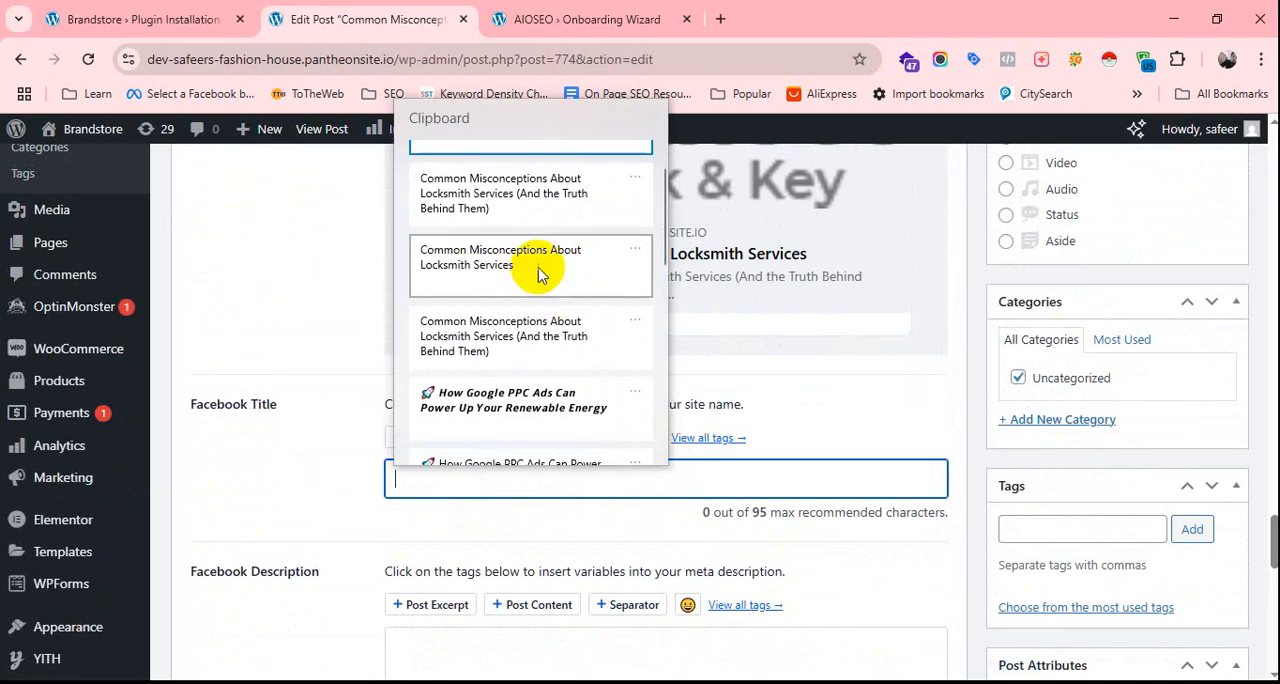
click(538, 264)
Shorten the meta description in the post's general AIOSEO settings so it ends with "Locksmiths play a vital role in ensuring security.".
scroll(600, 503, down, 2)
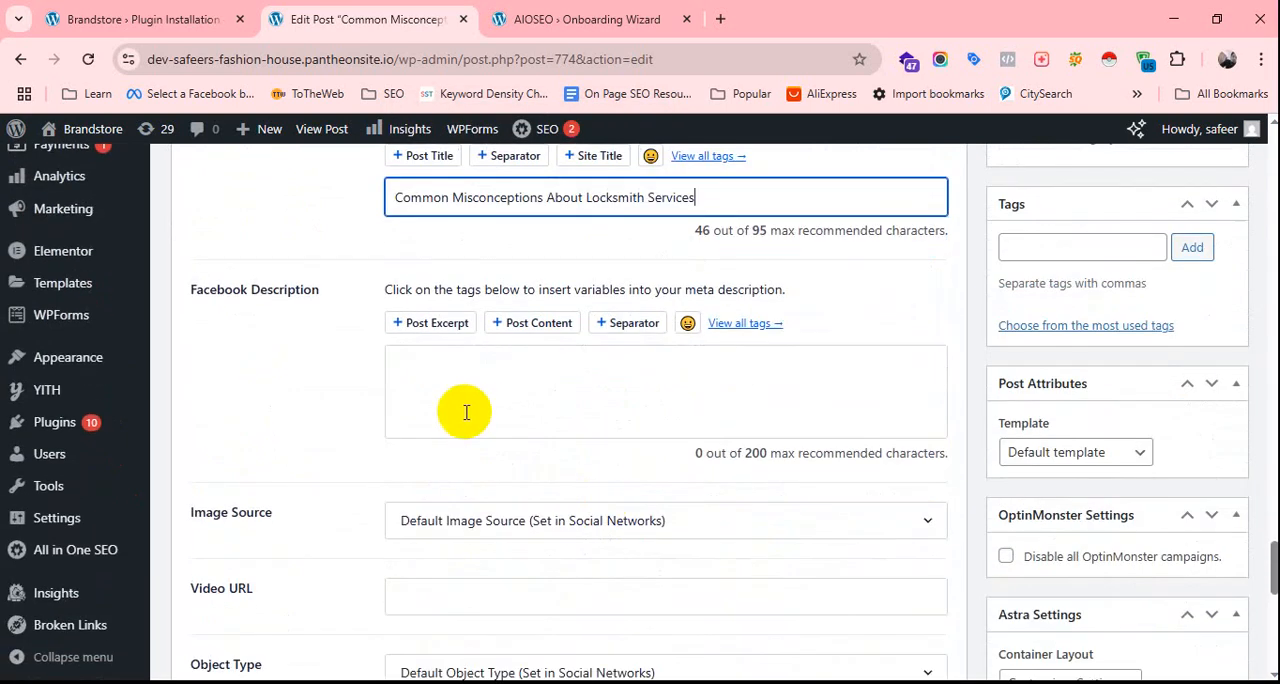
click(480, 406)
scroll(479, 408, up, 2)
scroll(479, 408, up, 10)
scroll(465, 409, down, 5)
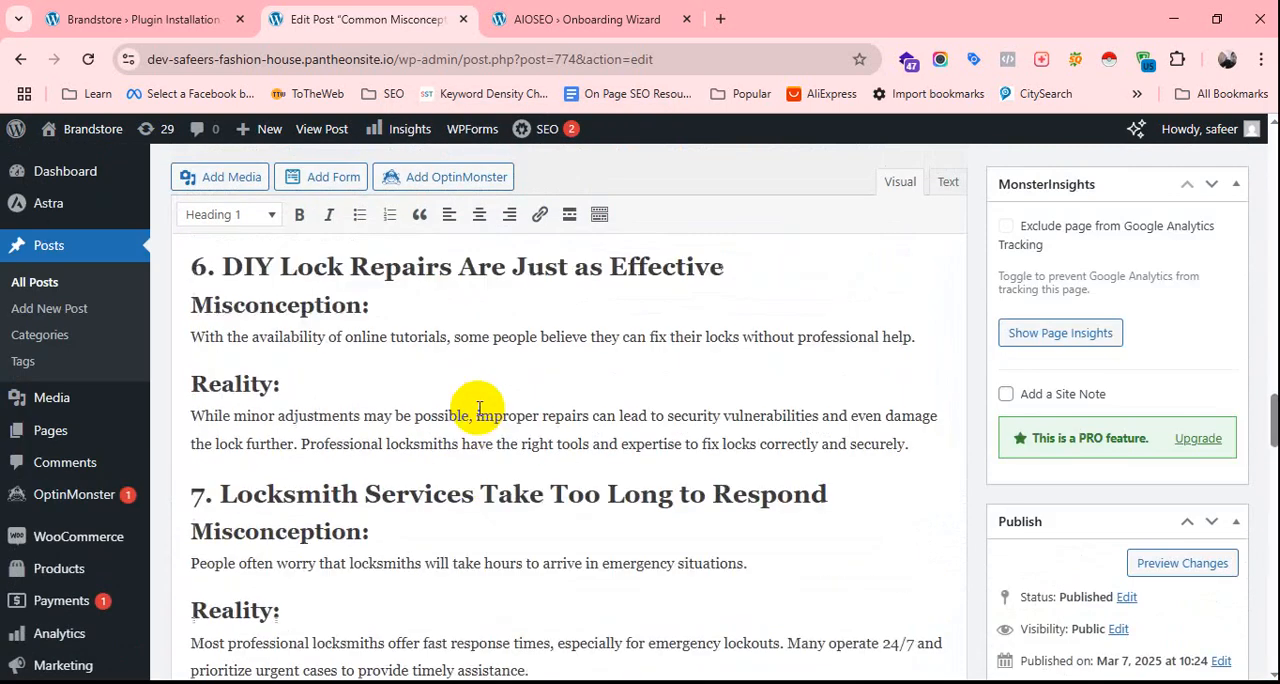
scroll(484, 488, down, 5)
scroll(494, 434, up, 4)
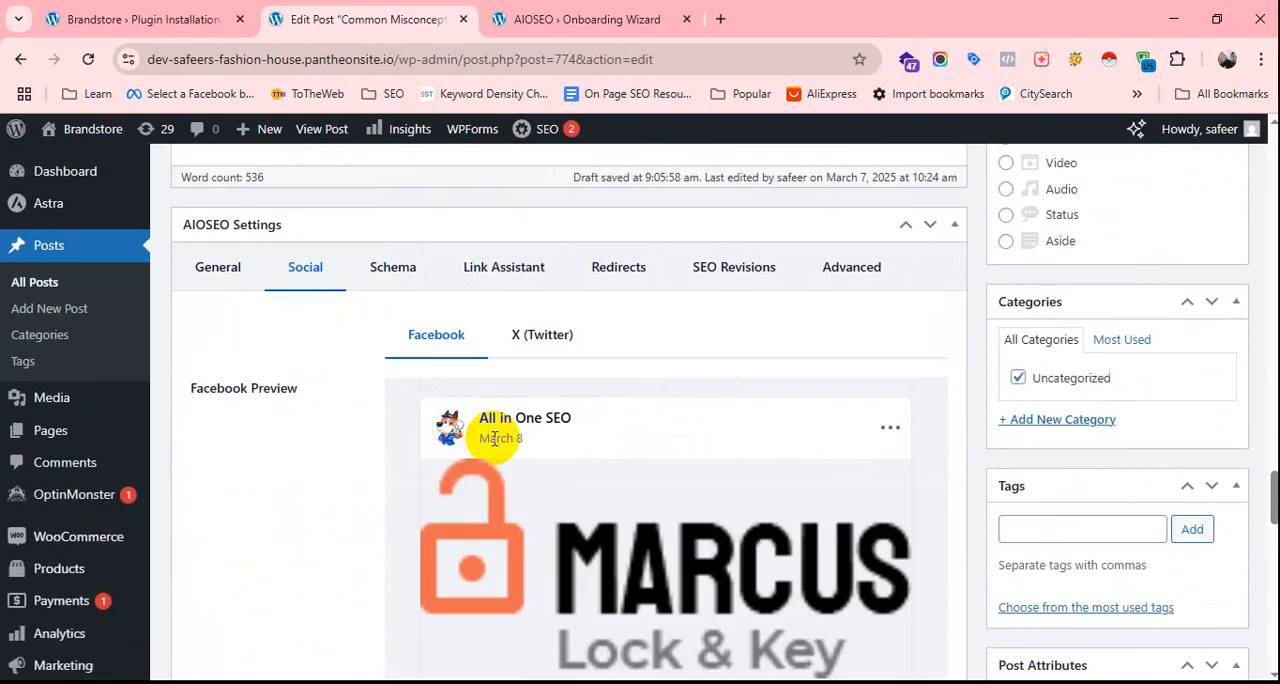
click(205, 458)
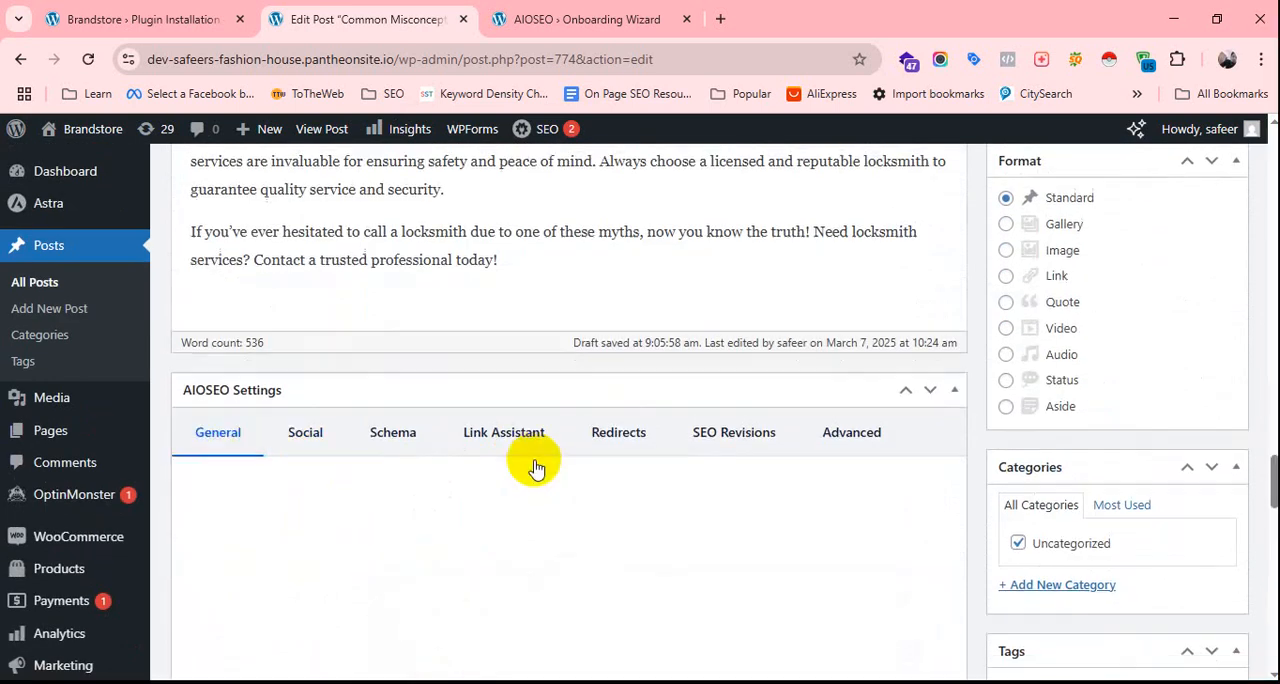
scroll(529, 463, down, 5)
drag(575, 401, 380, 346)
click(623, 394)
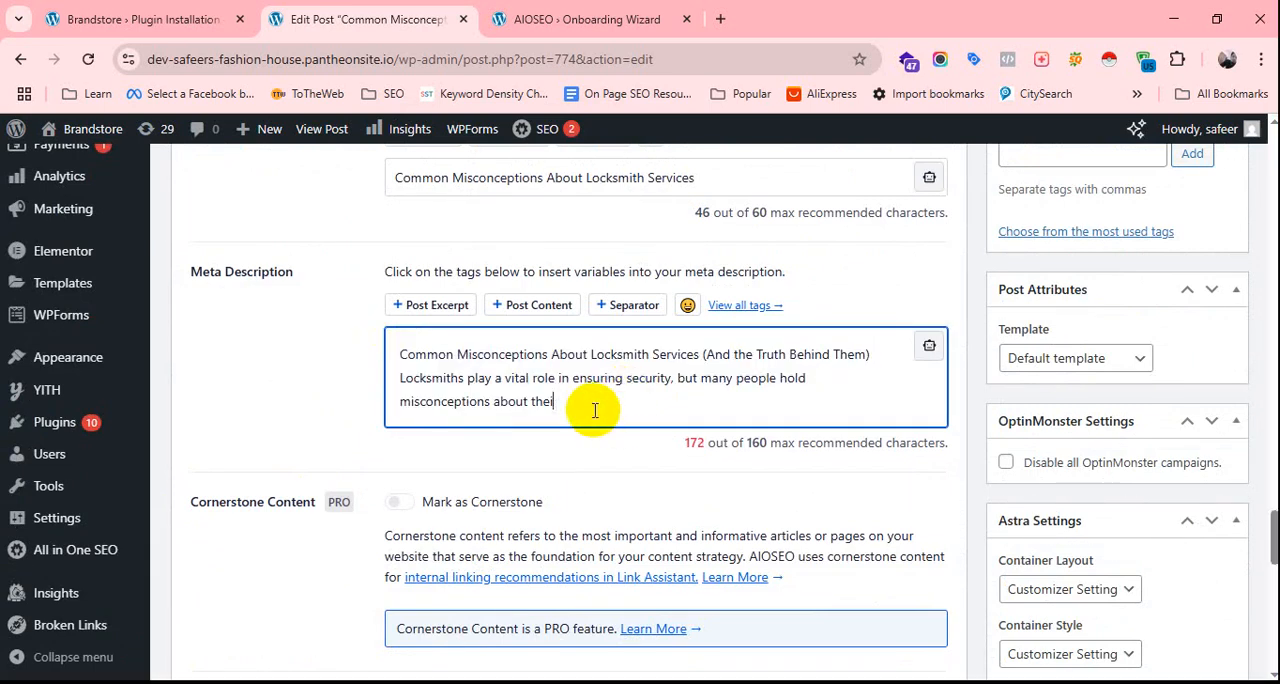
key(BackSpace)
key(BackSpace)
key(BackSpace)
key(BackSpace)
key(BackSpace)
key(BackSpace)
key(BackSpace)
key(BackSpace)
key(BackSpace)
key(BackSpace)
key(BackSpace)
key(BackSpace)
key(BackSpace)
key(BackSpace)
key(BackSpace)
key(BackSpace)
key(BackSpace)
key(BackSpace)
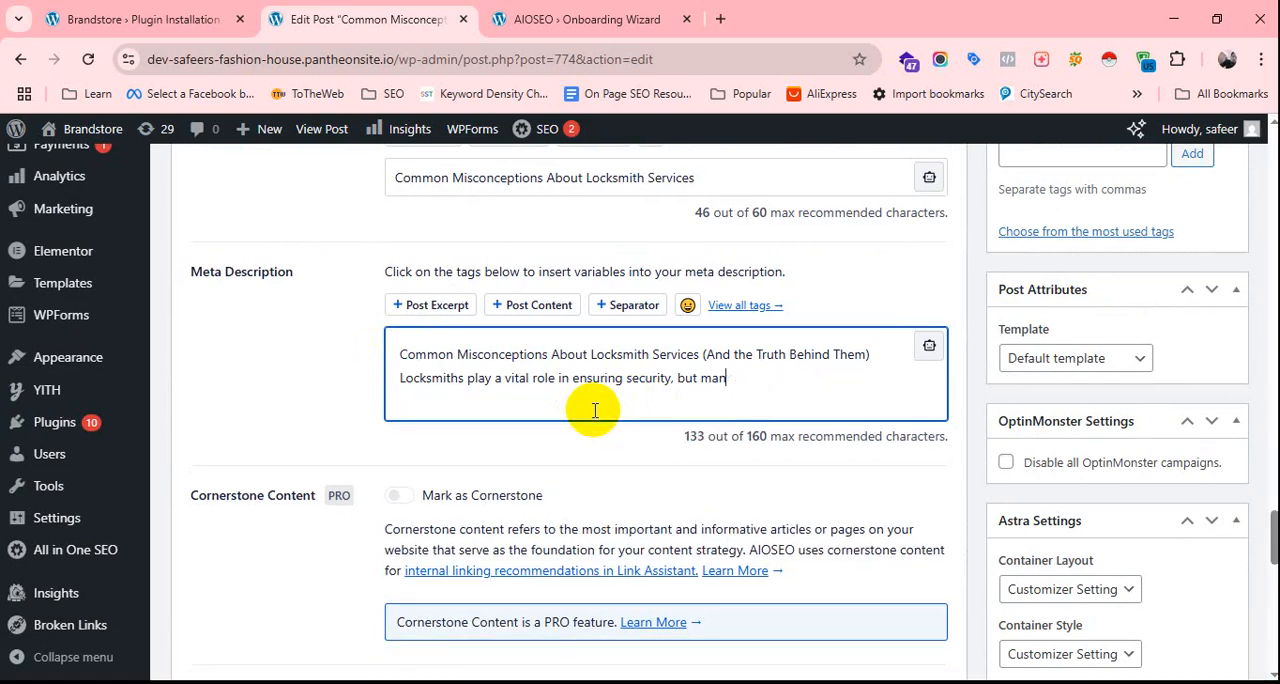
key(BackSpace)
key(BackSpace)
key(BackSpace)
key(BackSpace)
key(BackSpace)
key(BackSpace)
text(.)
Copy the whole meta description from the general AIOSEO settings into the post's Facebook description.
drag(680, 380, 374, 337)
right_click(448, 370)
click(504, 254)
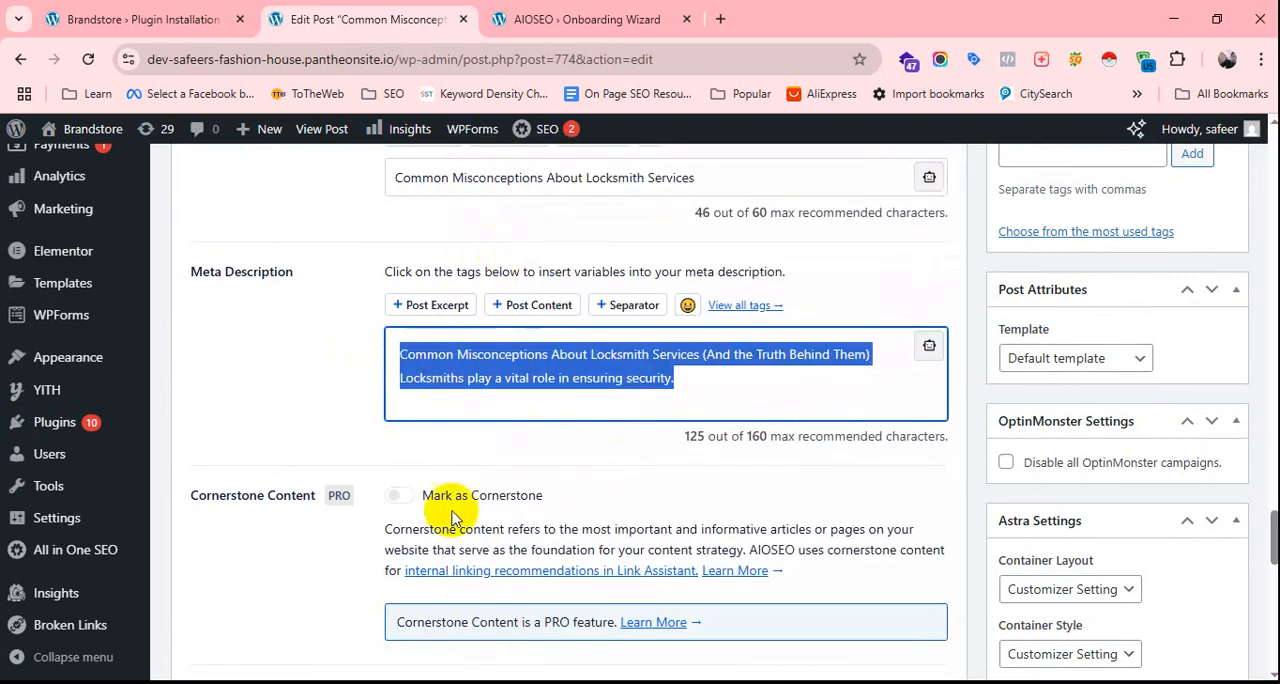
scroll(440, 450, up, 15)
scroll(428, 383, down, 7)
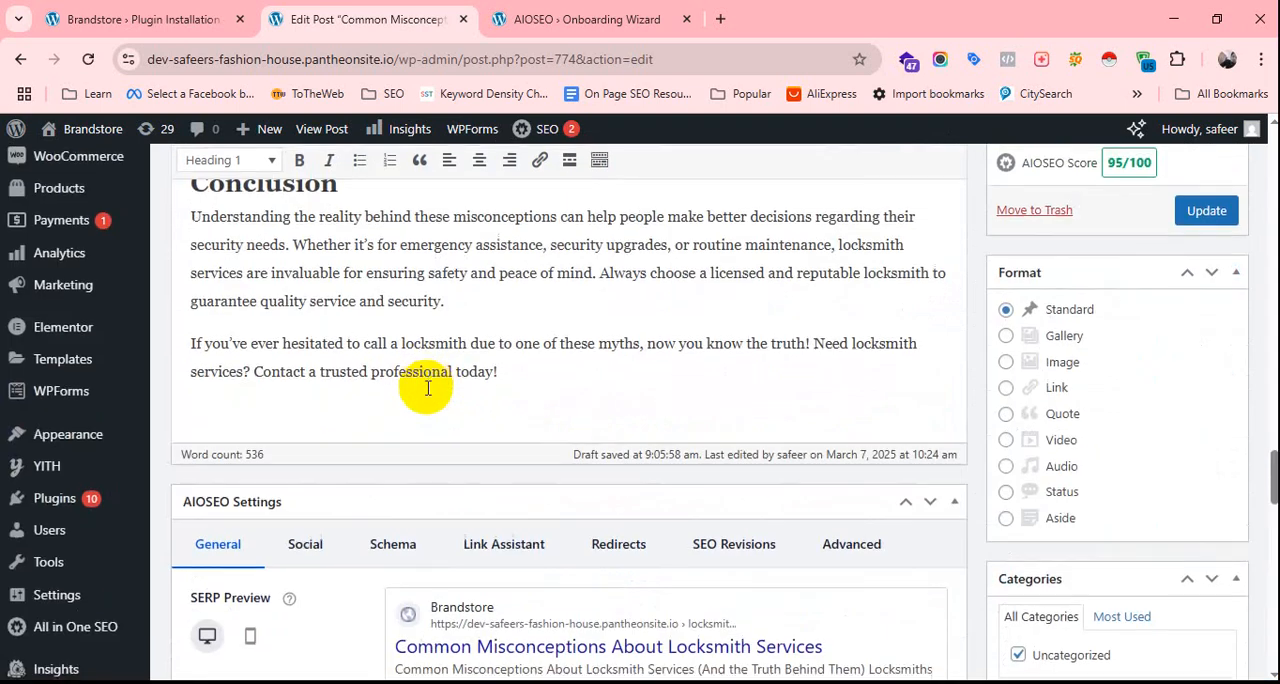
click(306, 268)
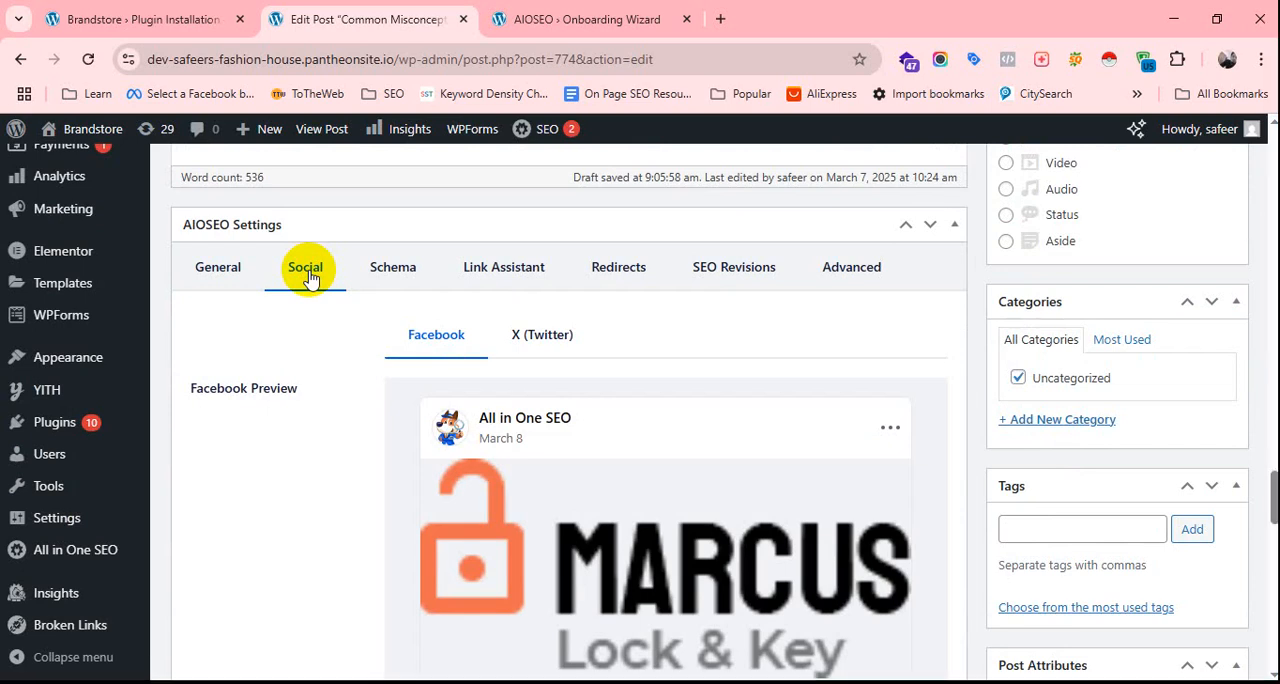
scroll(640, 337, down, 8)
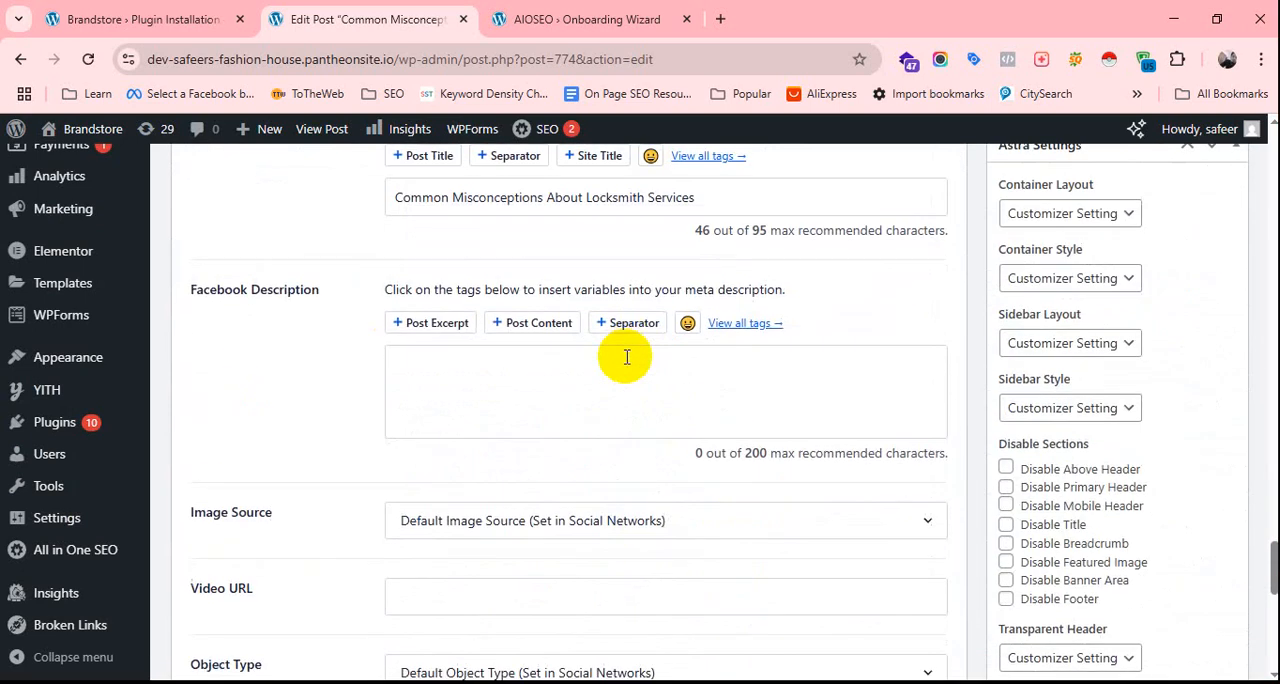
scroll(608, 280, down, 1)
click(549, 269)
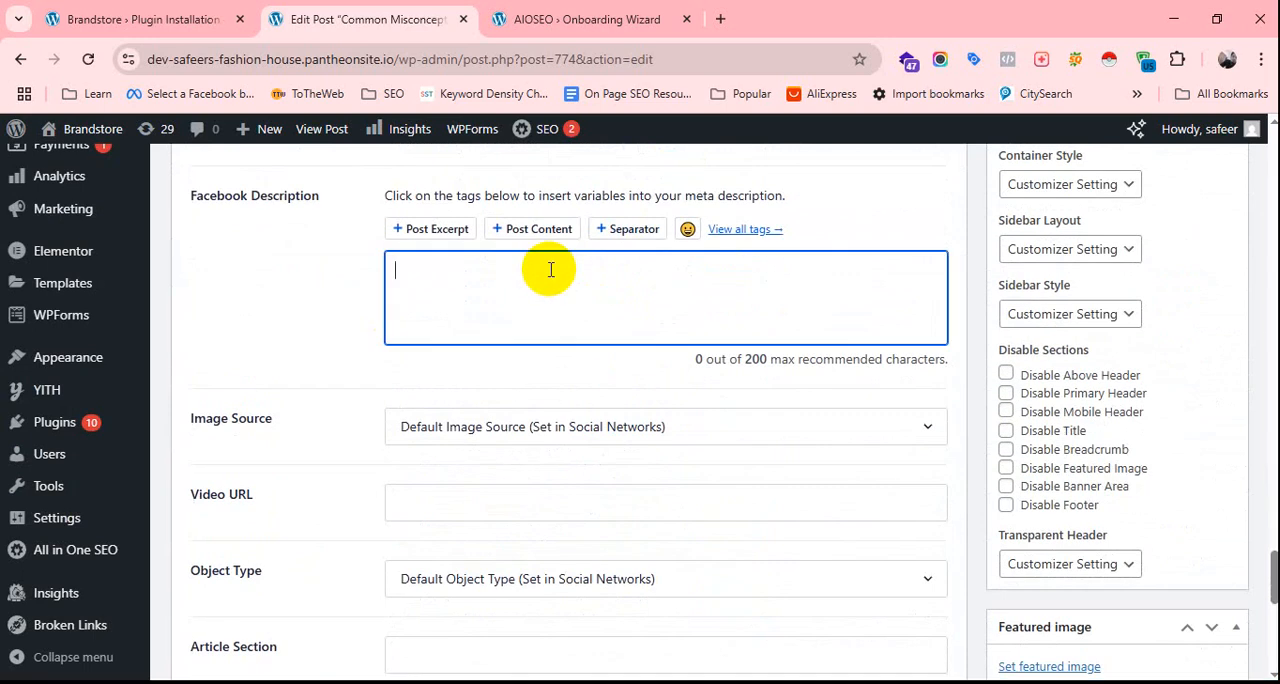
key(ctrl+v)
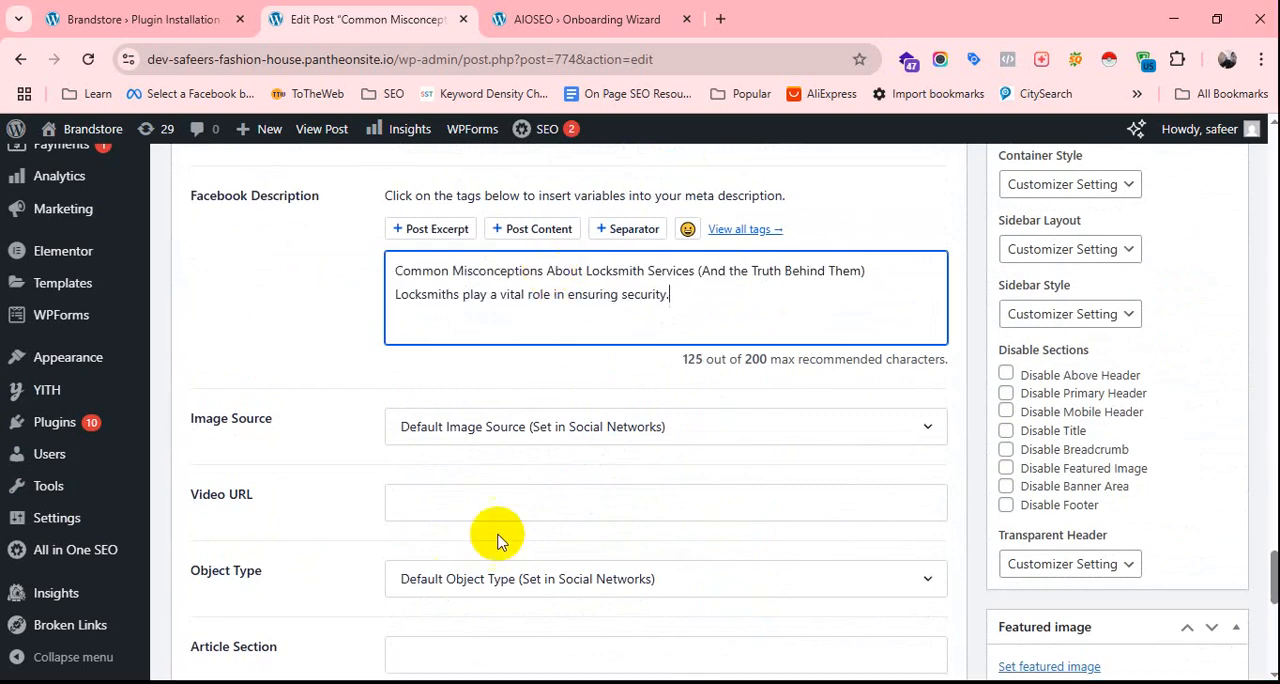
Examine the Facebook image source options and the video URL field, leaving the default image source selected.
click(908, 427)
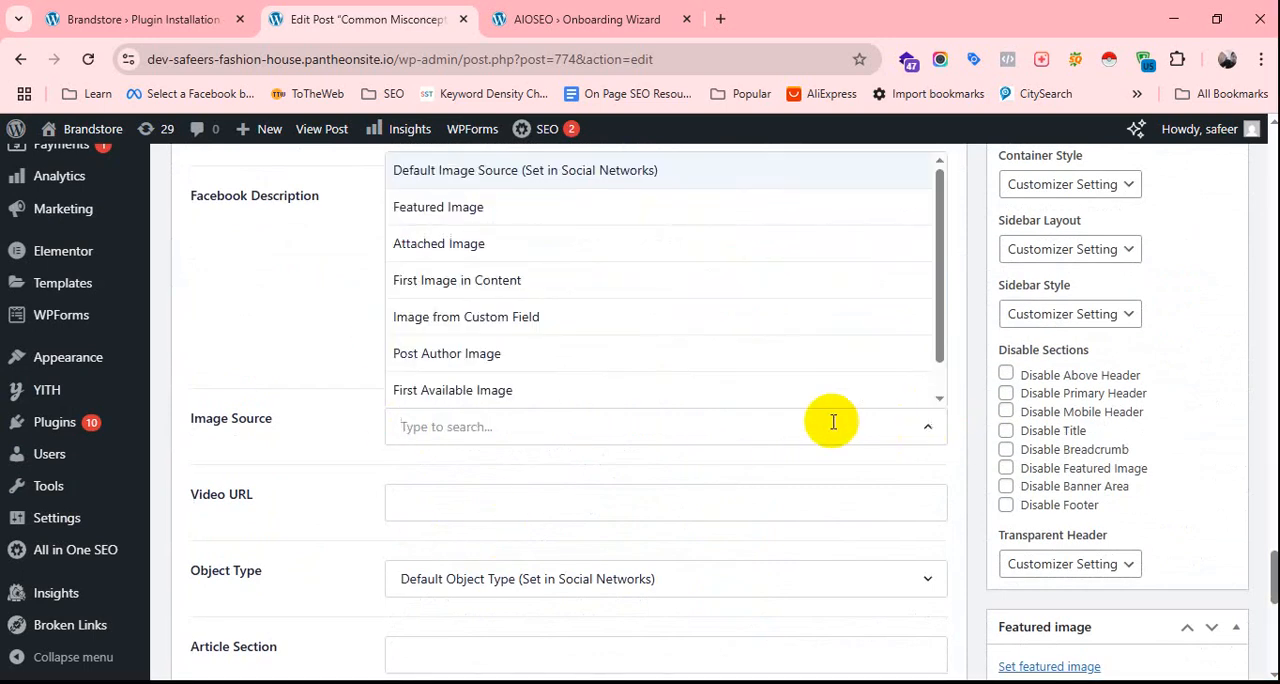
click(502, 488)
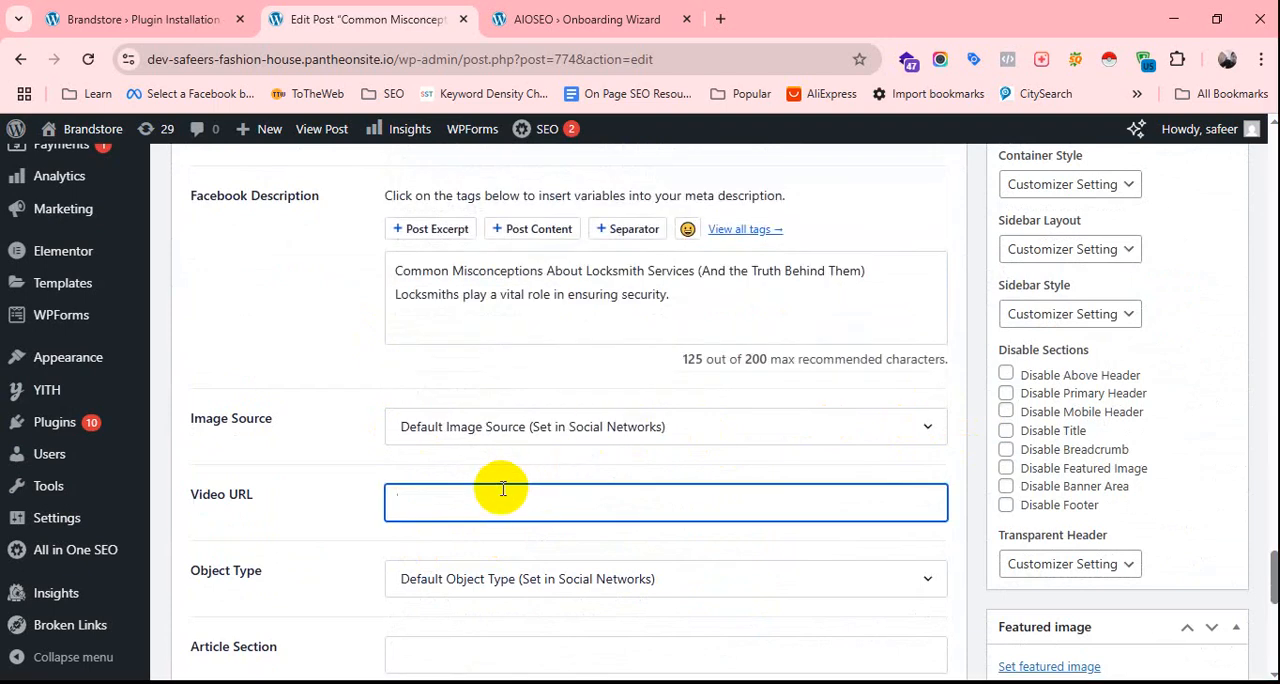
scroll(505, 480, down, 2)
scroll(563, 470, up, 2)
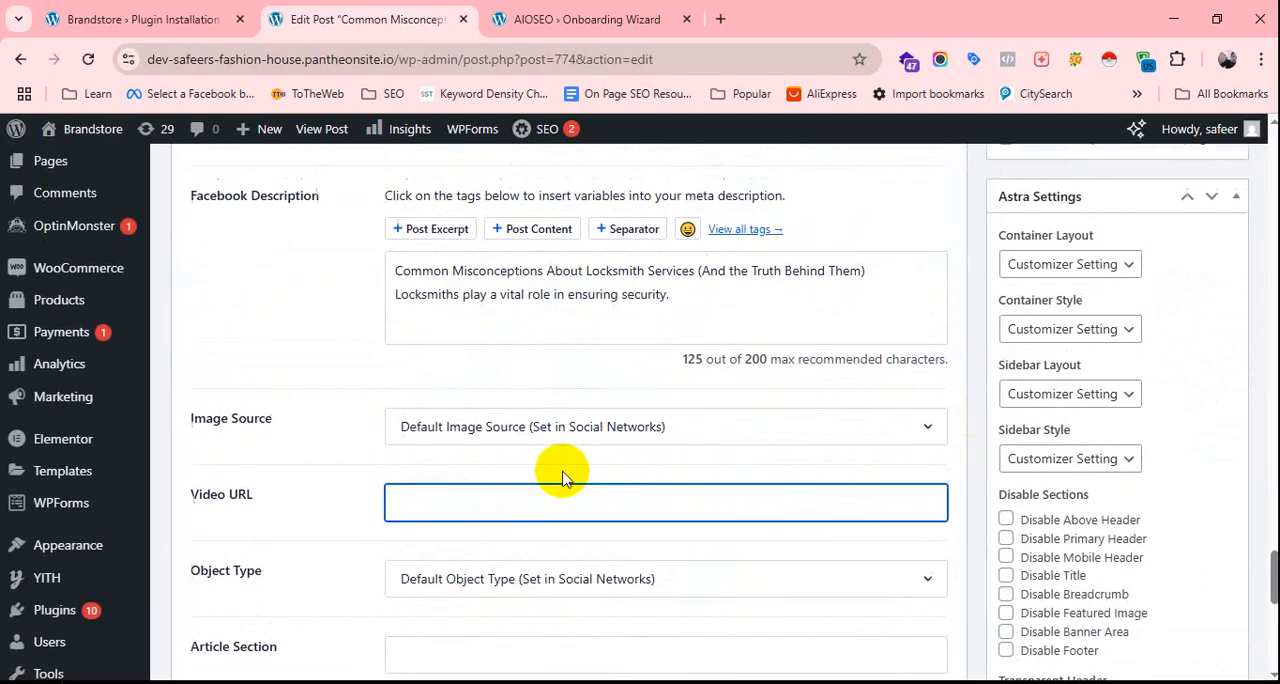
click(843, 430)
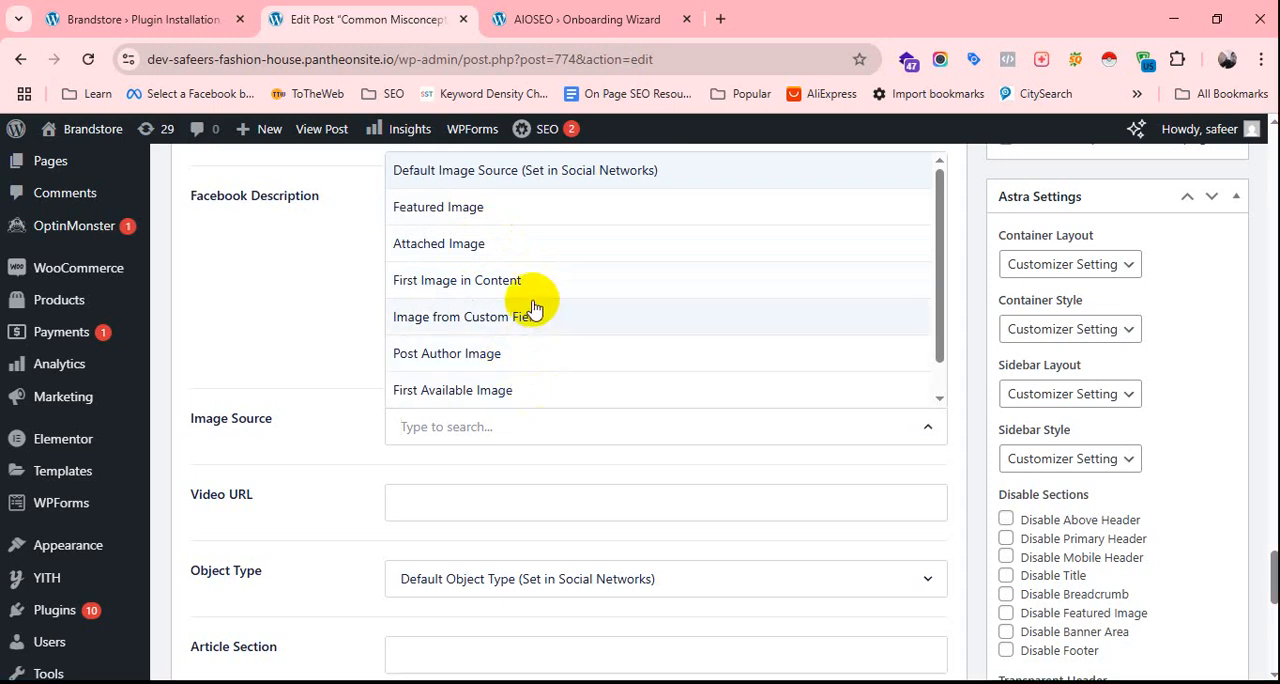
scroll(520, 300, up, 1)
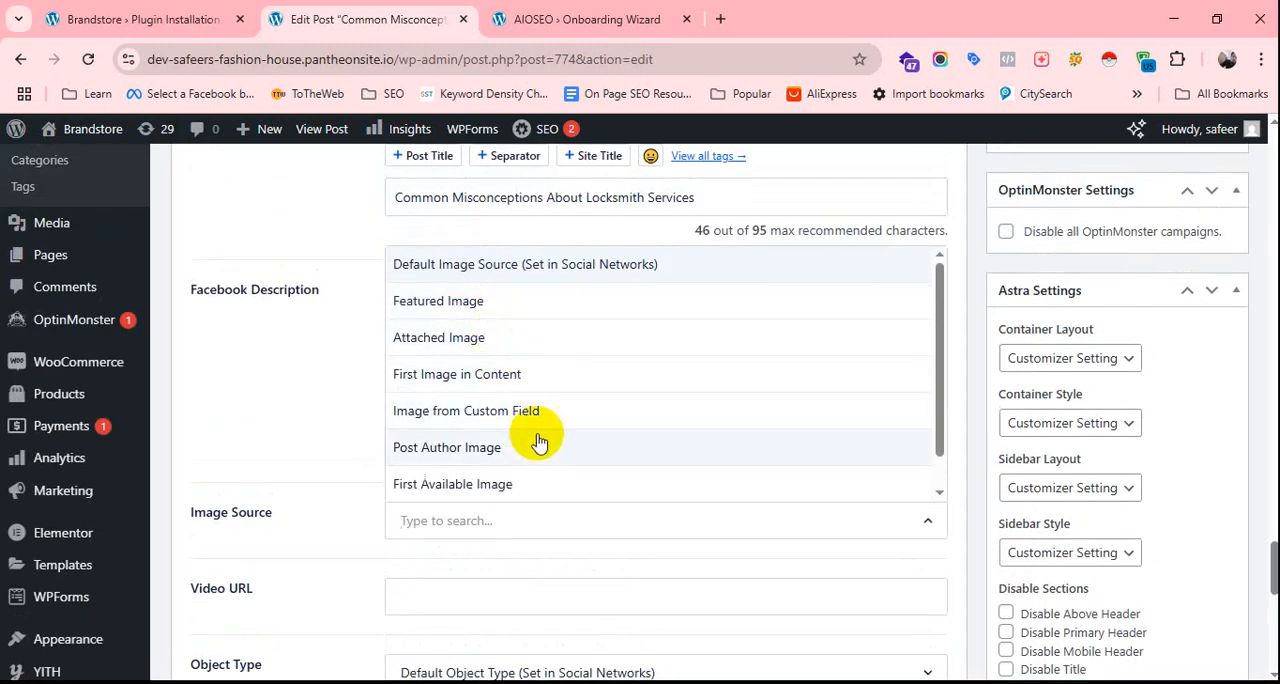
click(316, 410)
Review the Facebook preview, and examine the post's X (Twitter) preview note and its title and description fields.
scroll(754, 523, up, 3)
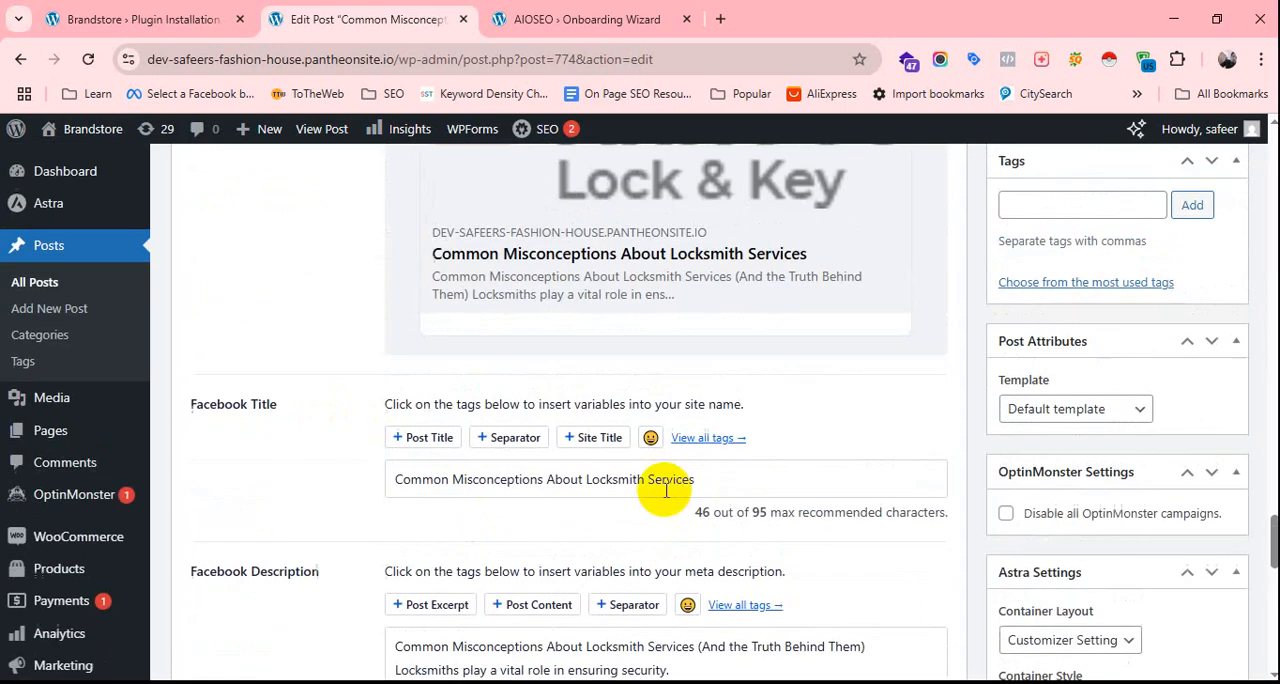
scroll(686, 510, up, 6)
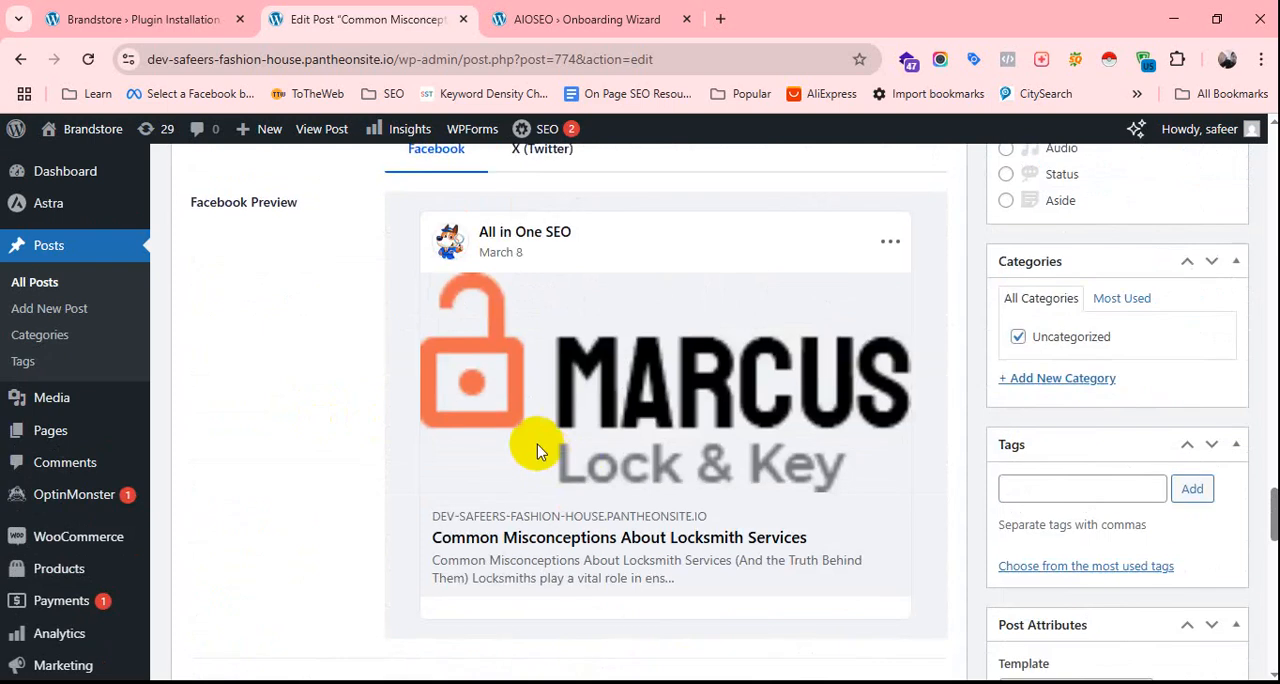
click(552, 337)
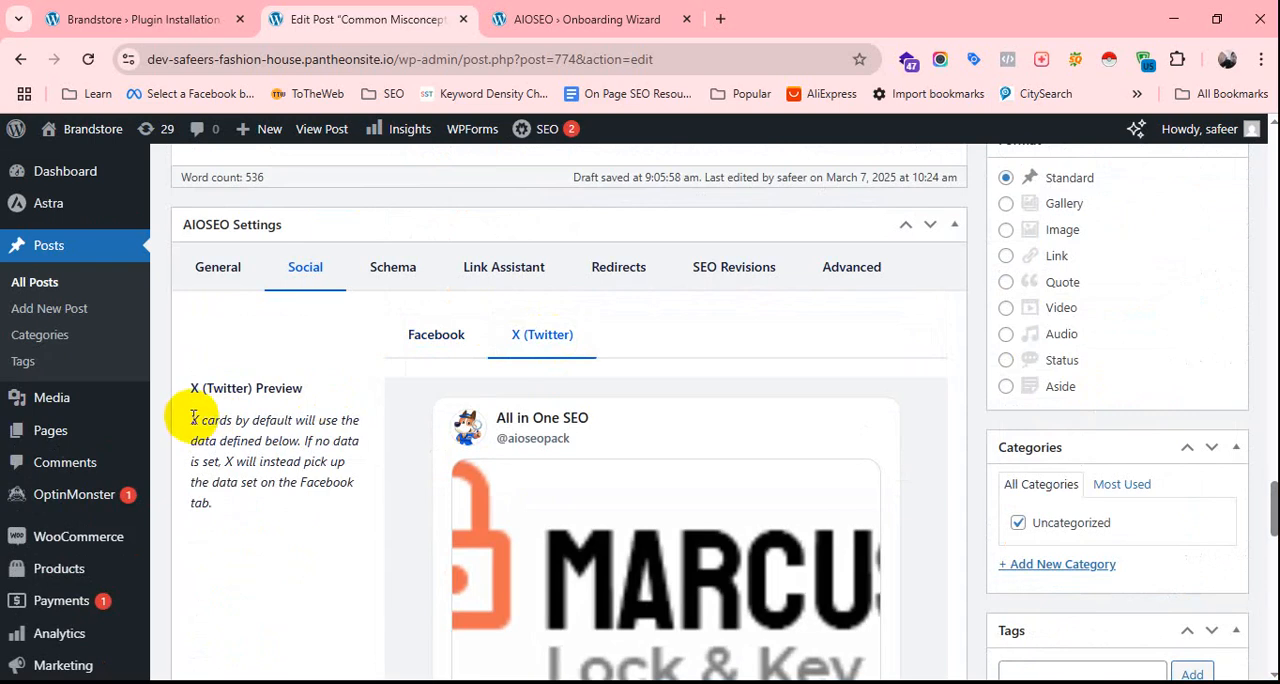
drag(238, 421, 230, 420)
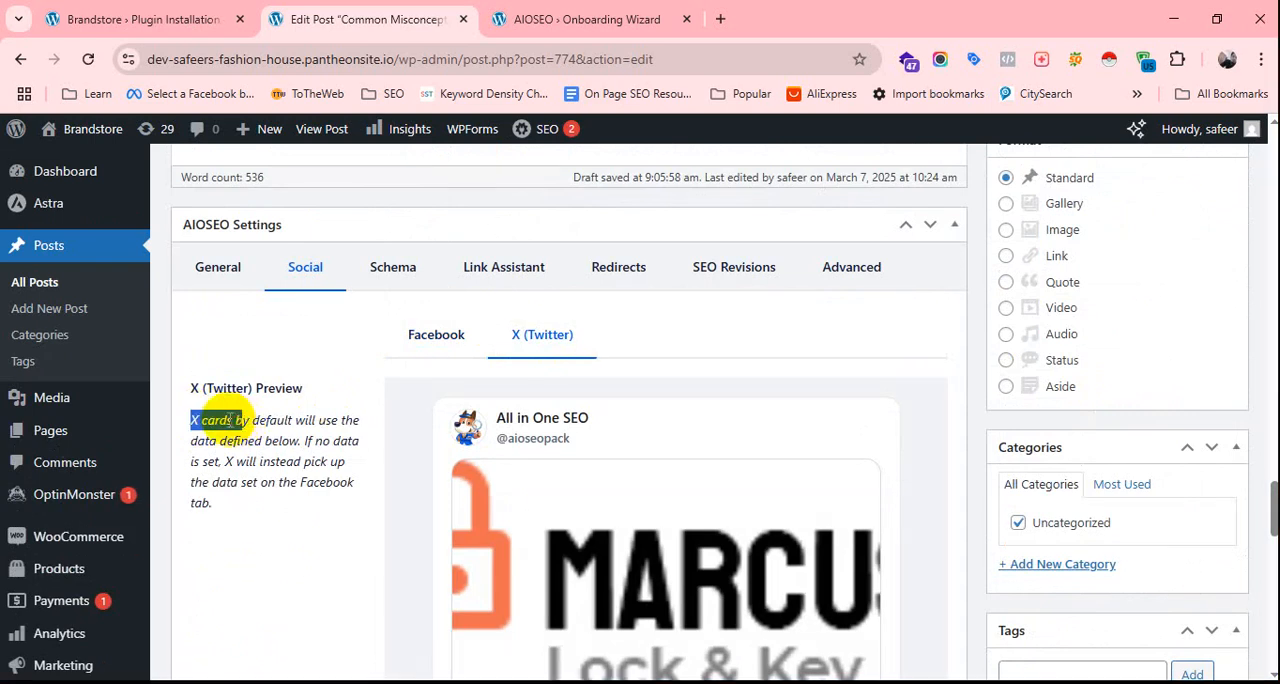
scroll(623, 375, down, 5)
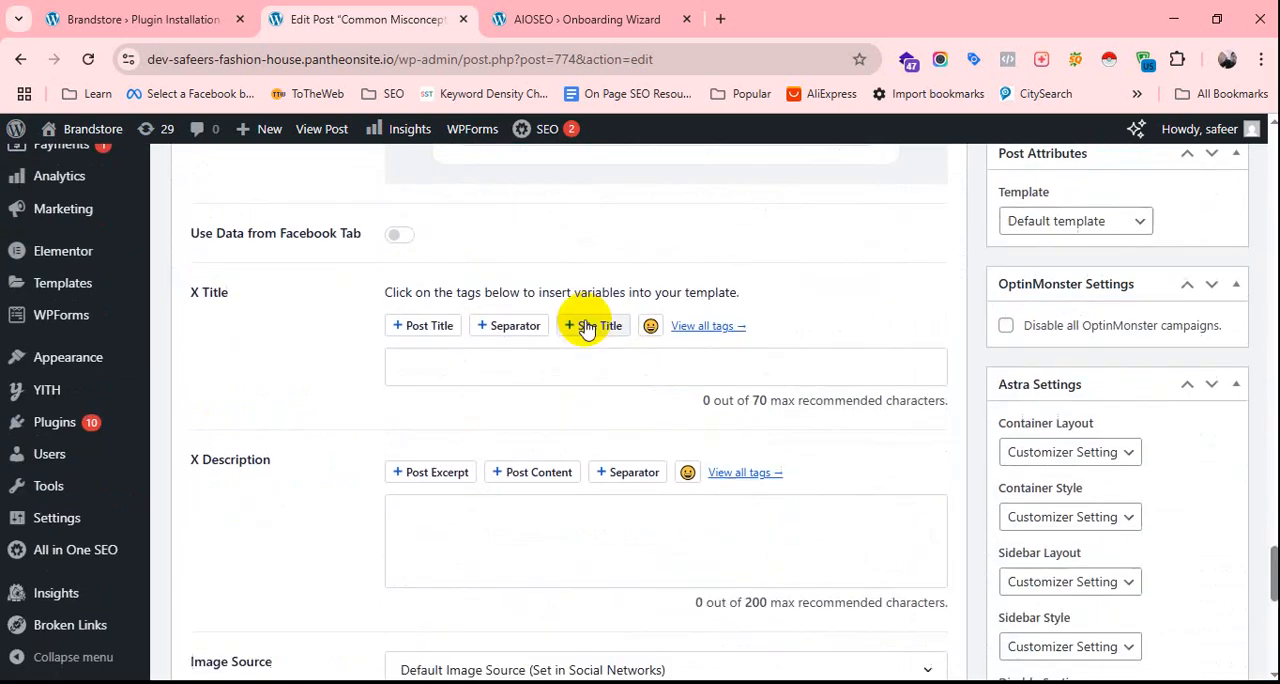
Fill the post's X title with "Common Misconceptions About Locksmith Services" from the clipboard history.
click(490, 368)
key(super+v)
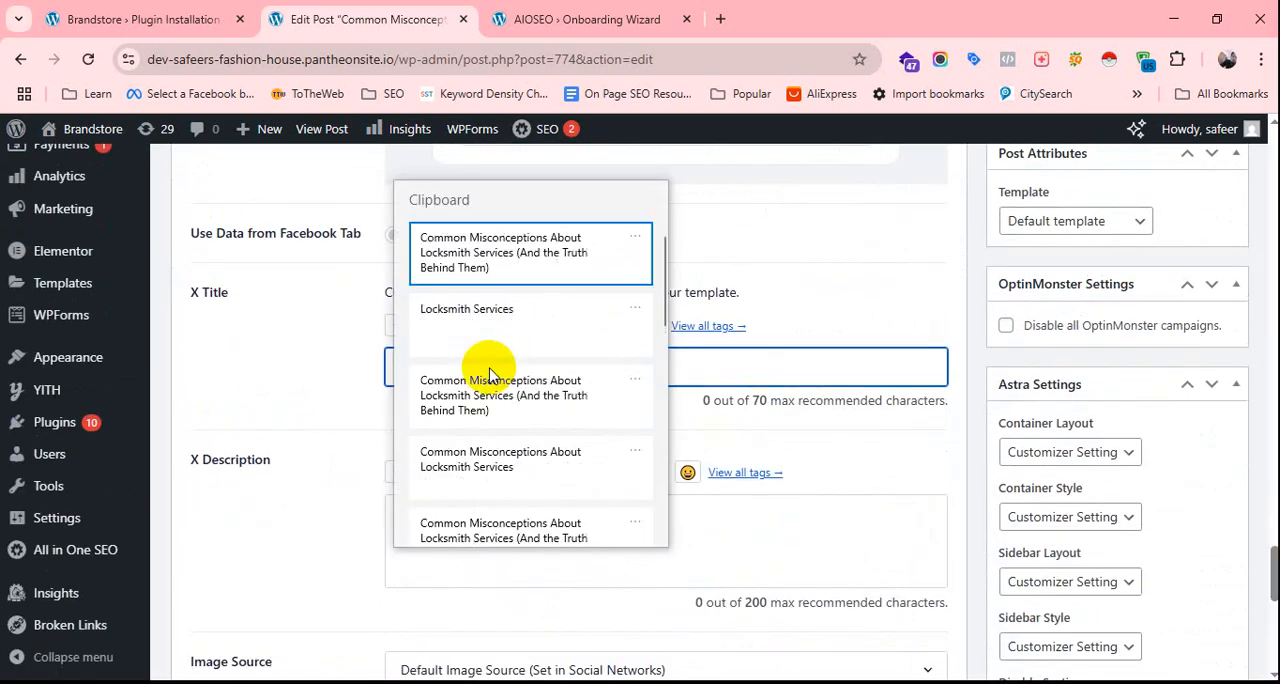
scroll(565, 405, down, 1)
click(530, 418)
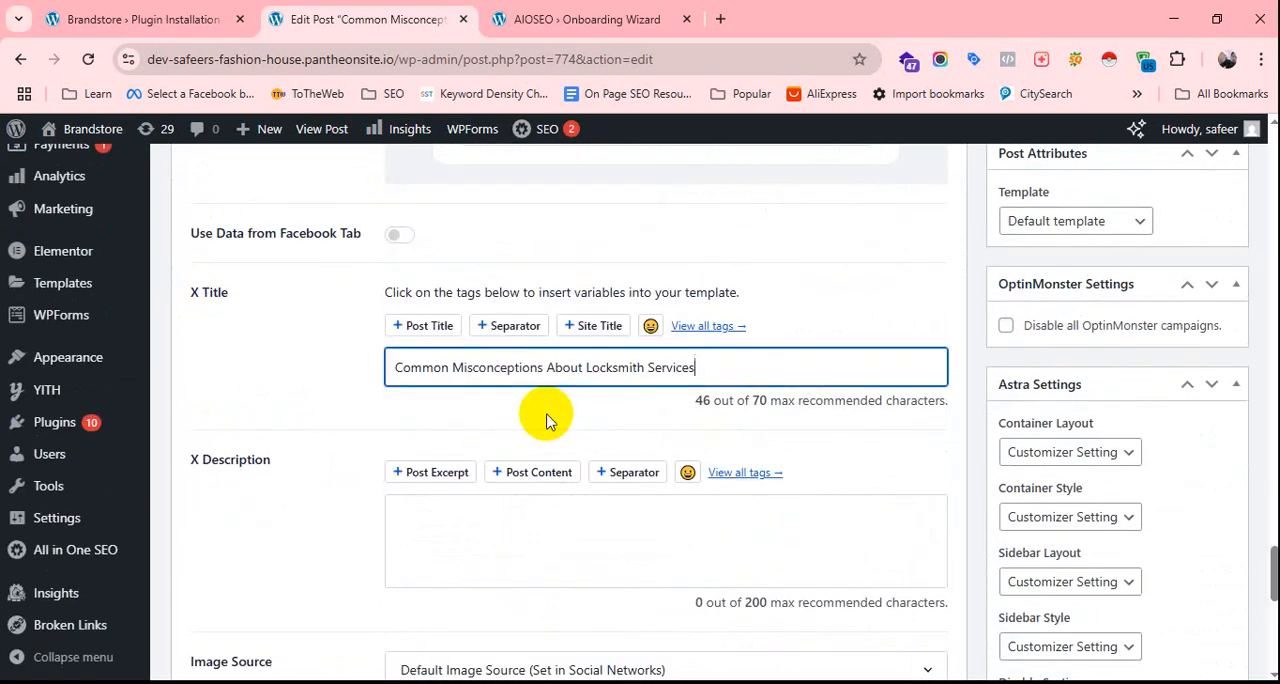
Fill the X description from the clipboard history with the locksmith meta description ending in "Locksmiths play a vital role in ensuring security.".
scroll(548, 422, down, 2)
click(520, 358)
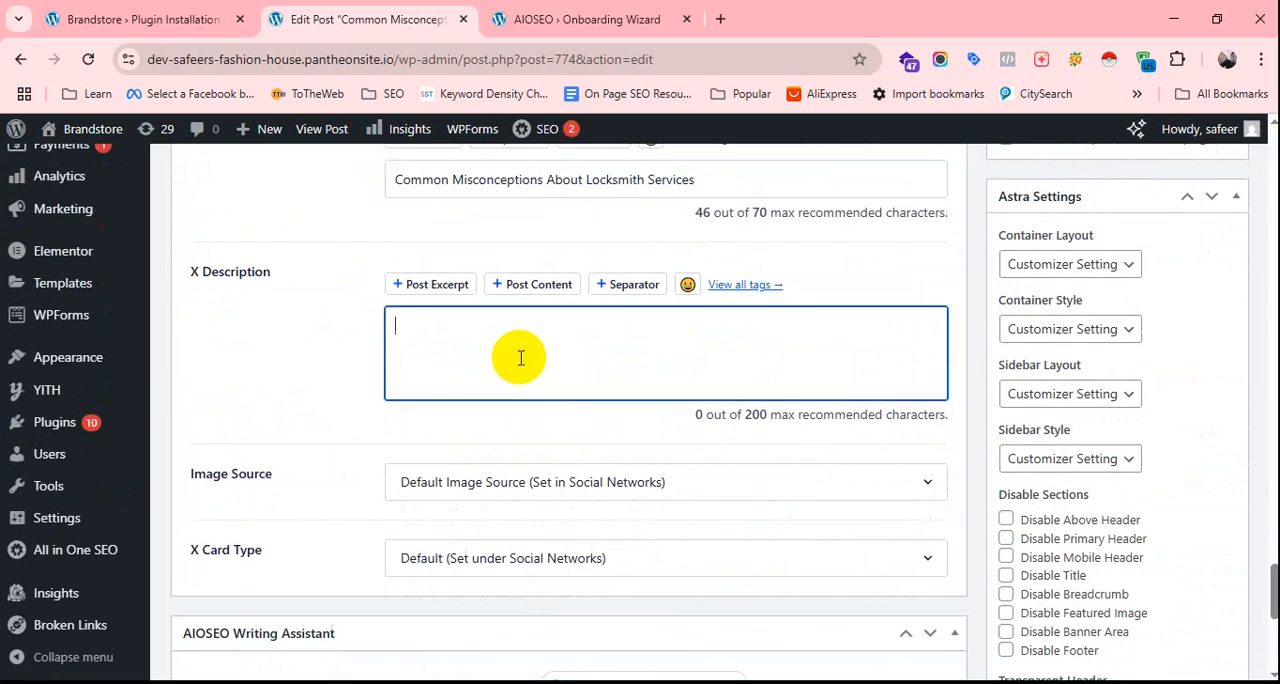
key(super+v)
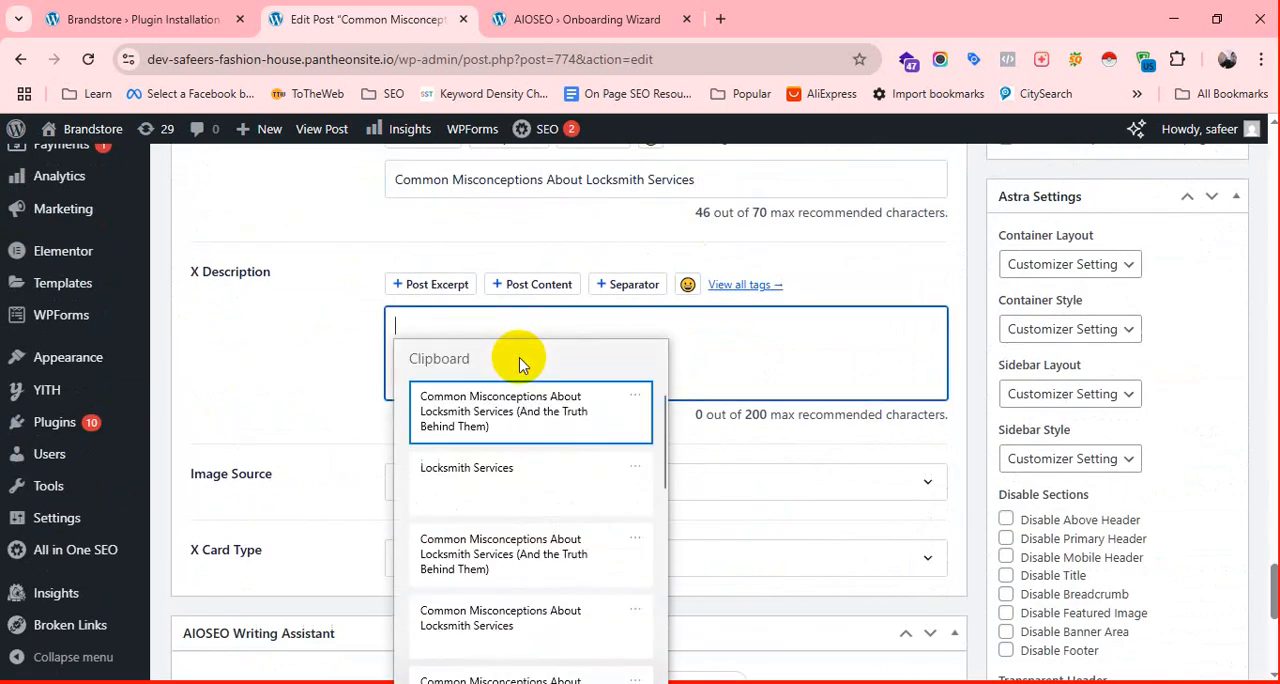
click(526, 424)
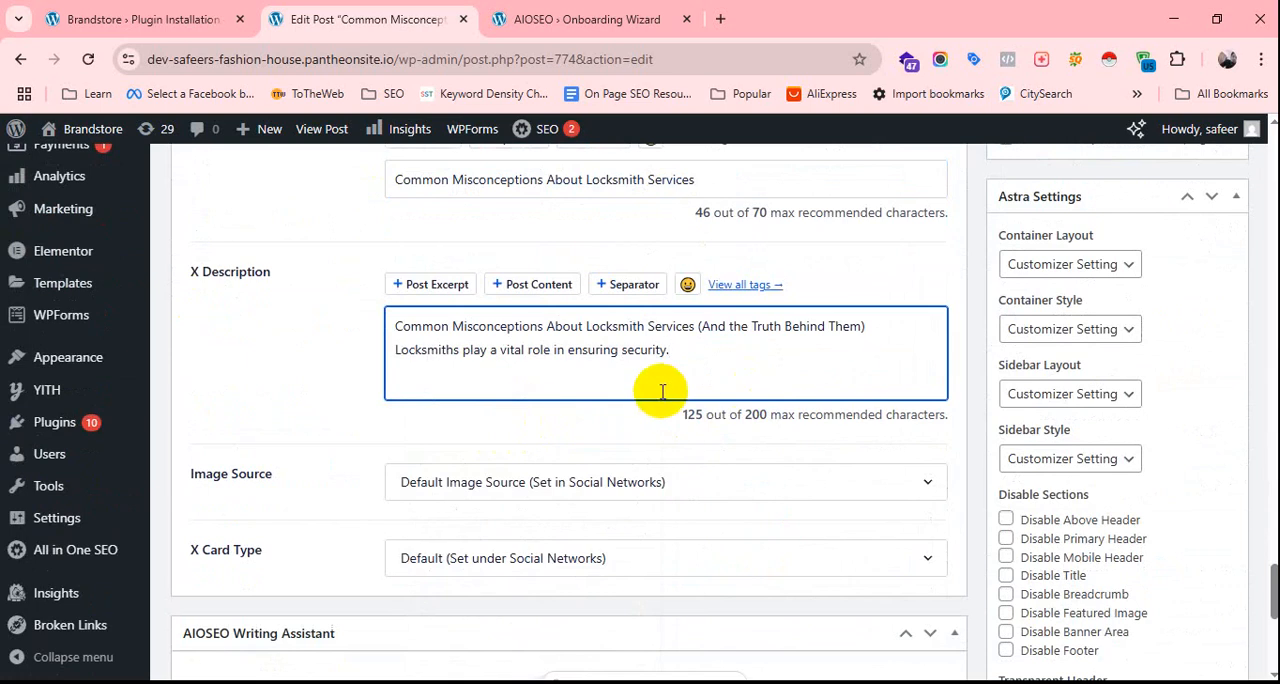
Review the remaining X settings and the post content, and check the post's AIOSEO score beside the publishing options.
scroll(620, 386, down, 2)
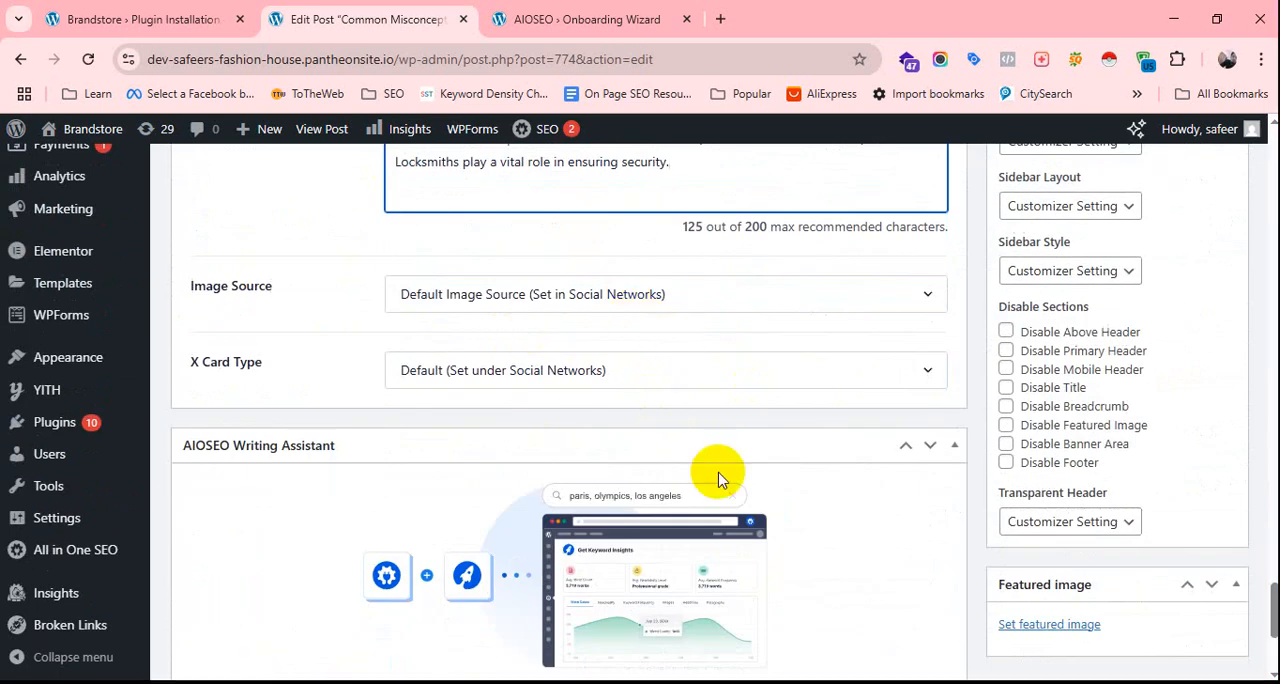
scroll(743, 524, down, 3)
scroll(748, 524, up, 10)
scroll(743, 524, up, 15)
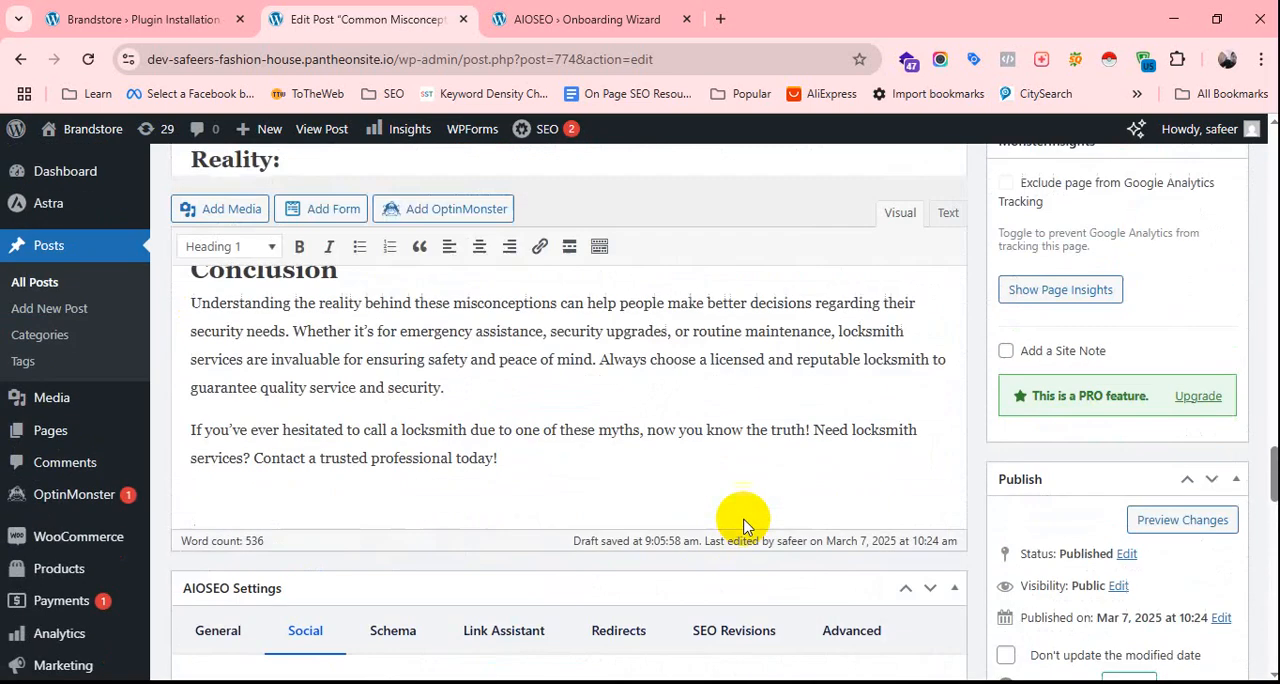
scroll(745, 519, up, 15)
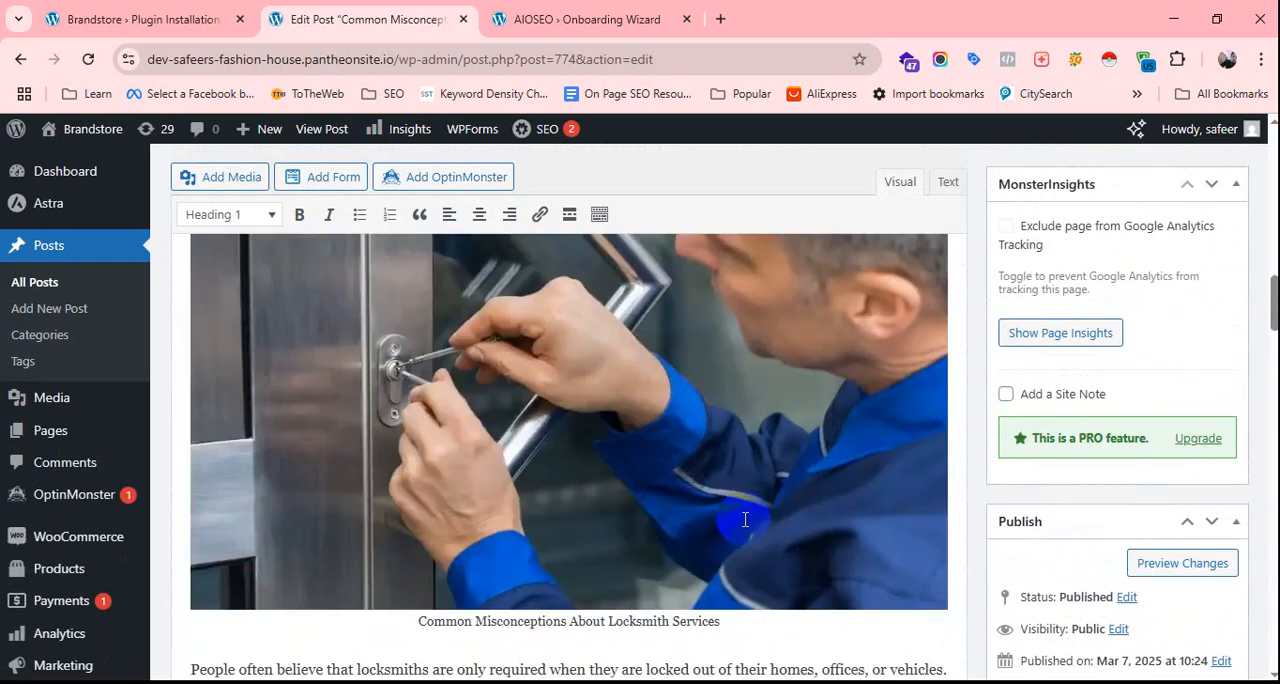
scroll(792, 530, down, 8)
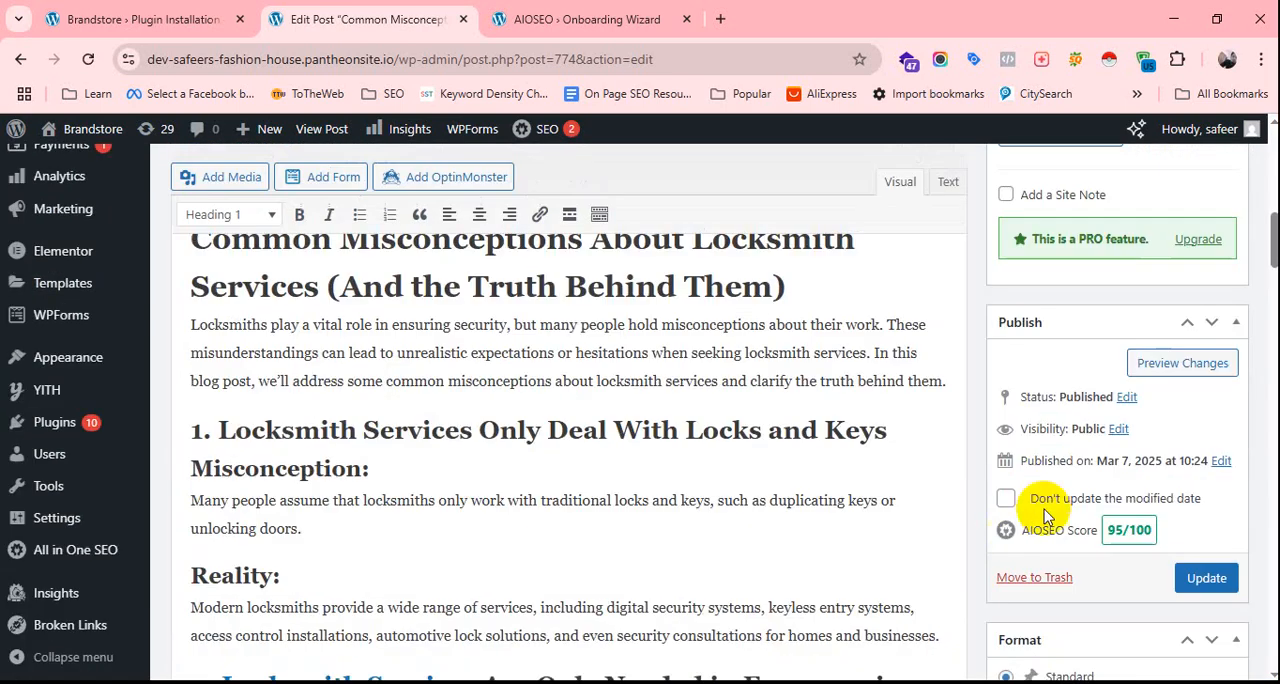
scroll(897, 526, down, 2)
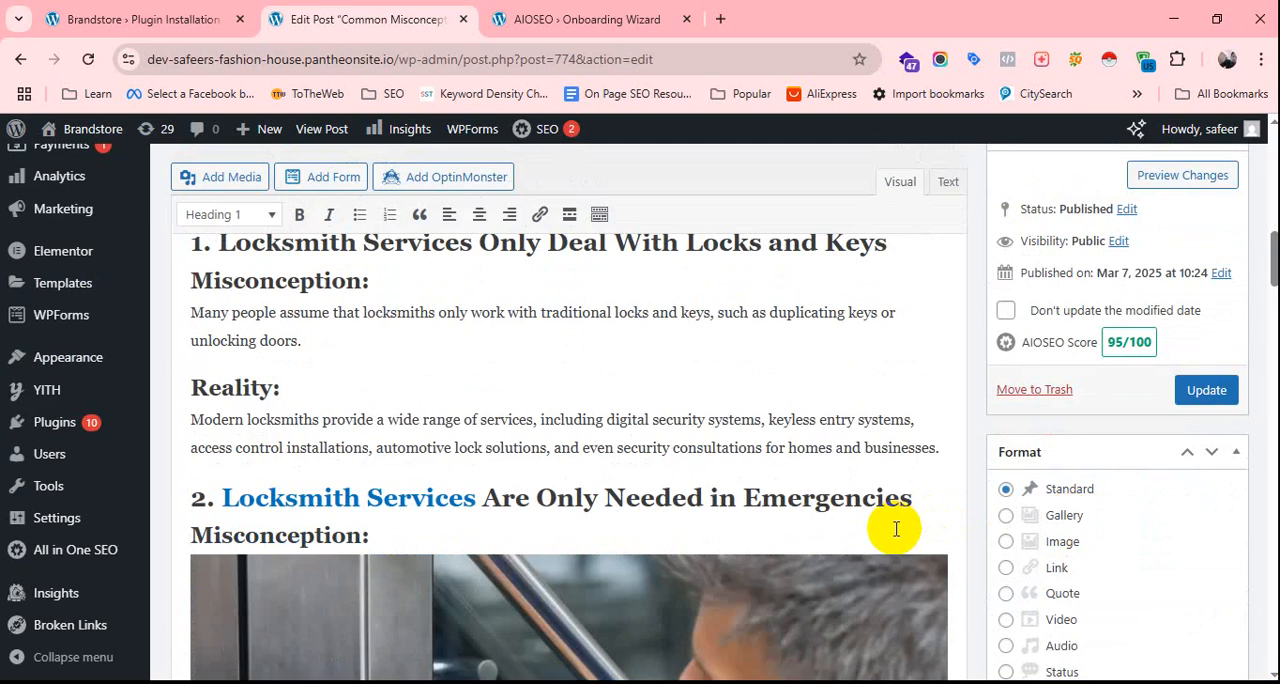
scroll(950, 550, up, 2)
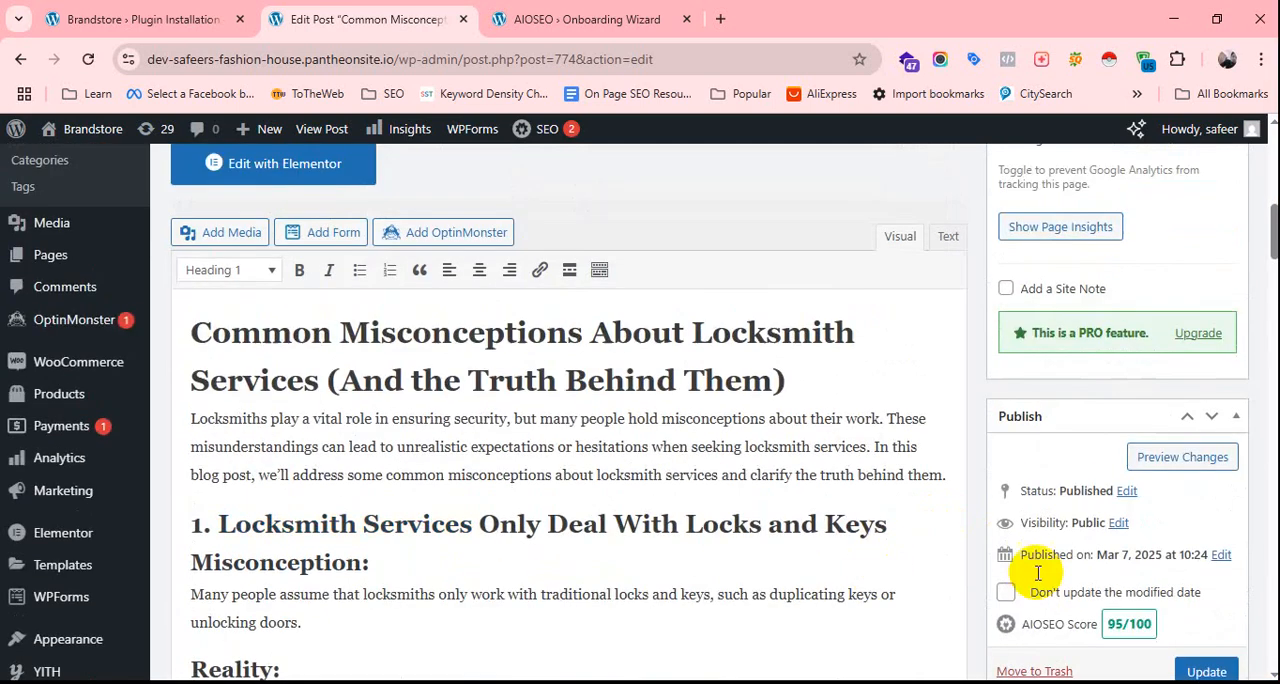
scroll(1090, 555, down, 1)
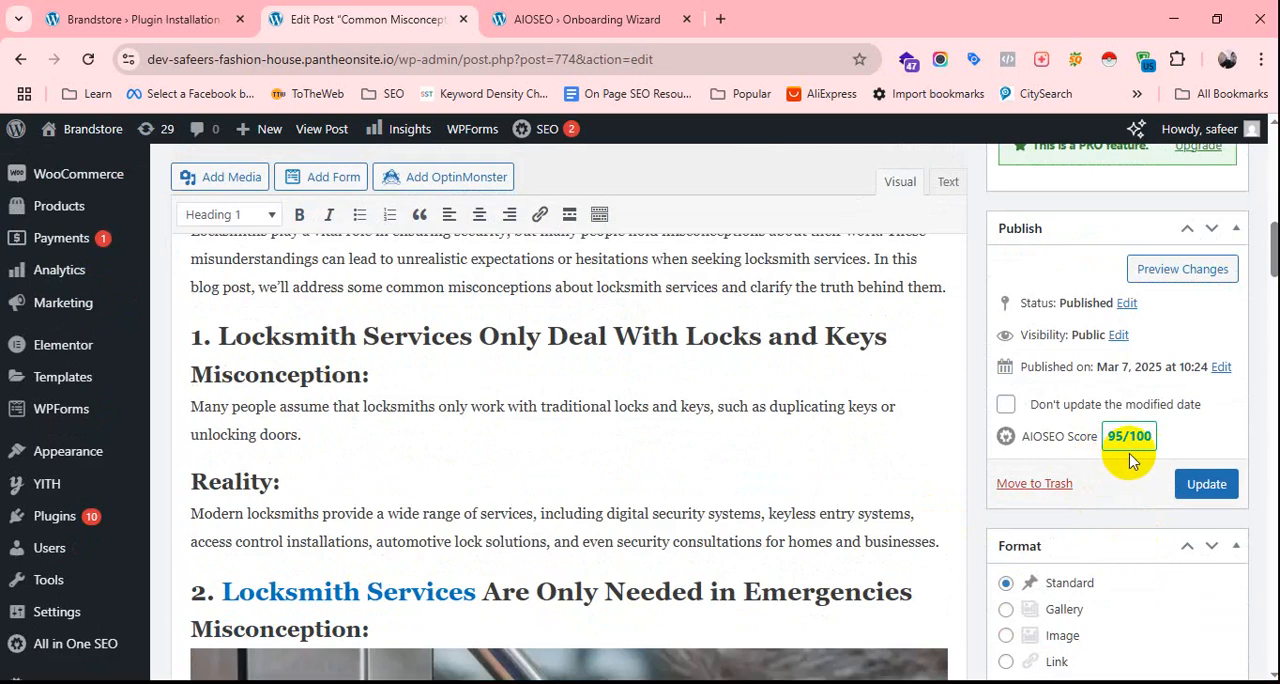
scroll(740, 590, up, 10)
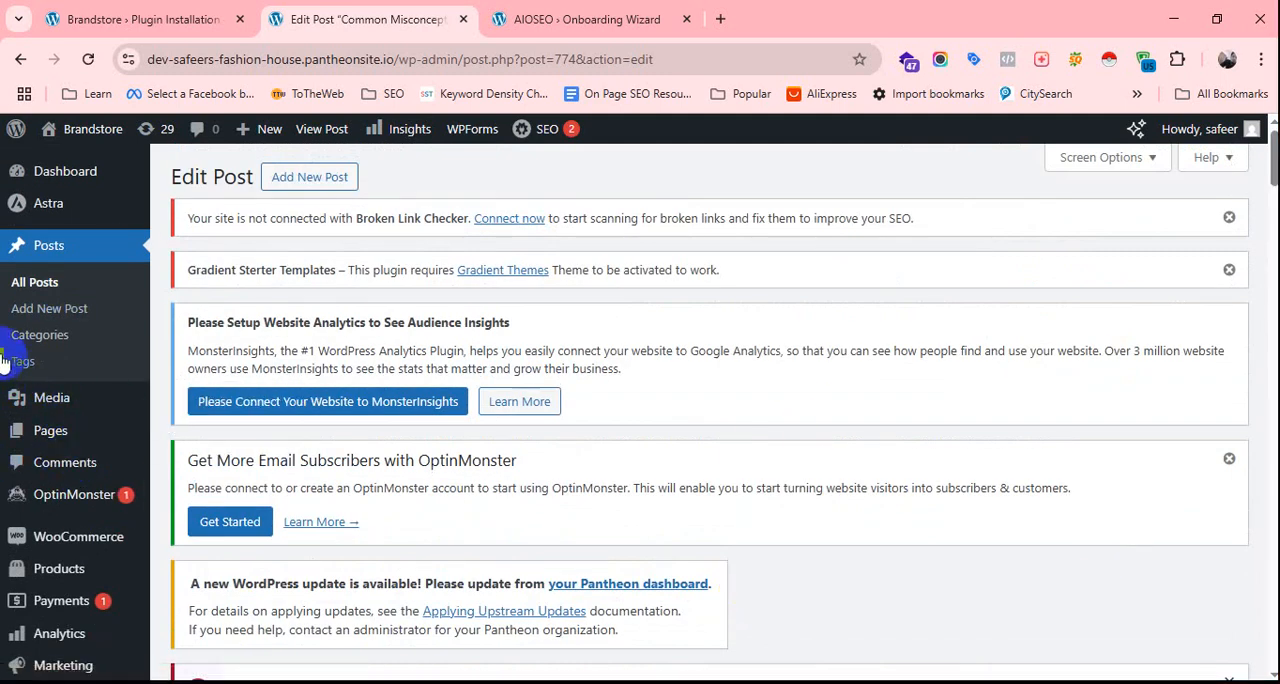
Open the site's list of installed plugins in a new browser tab and switch to it.
scroll(45, 405, down, 4)
scroll(62, 400, down, 2)
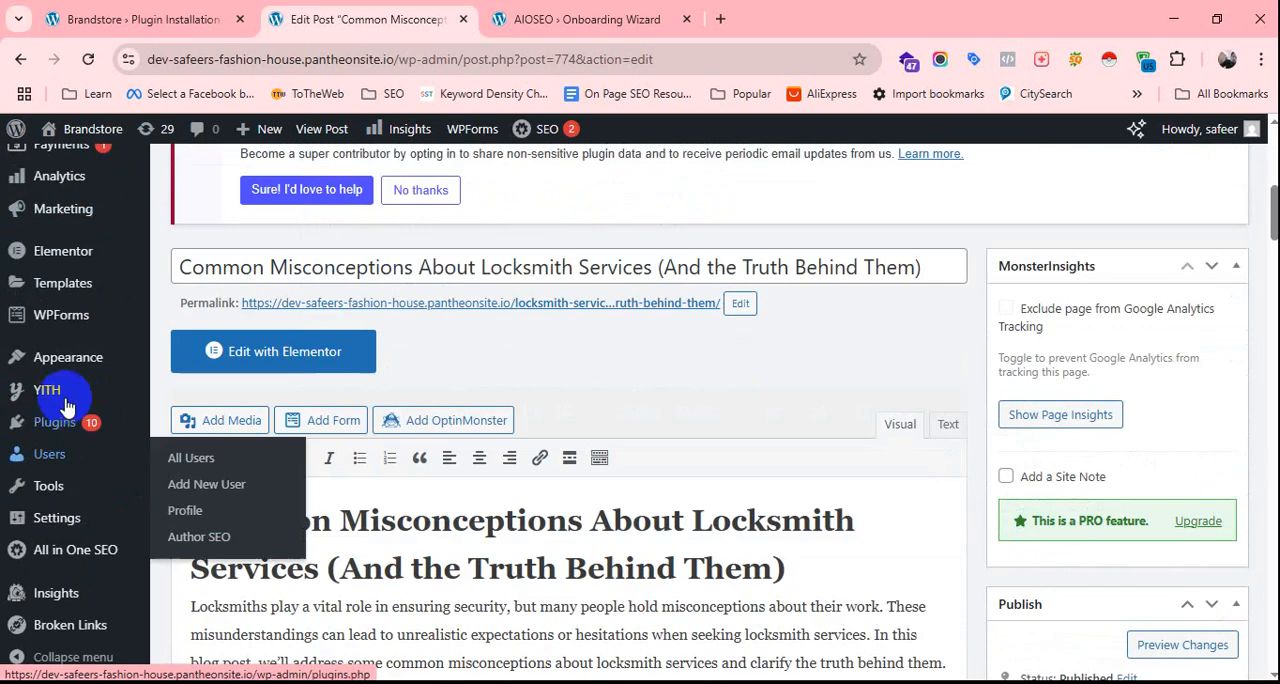
mouse_move(68, 428)
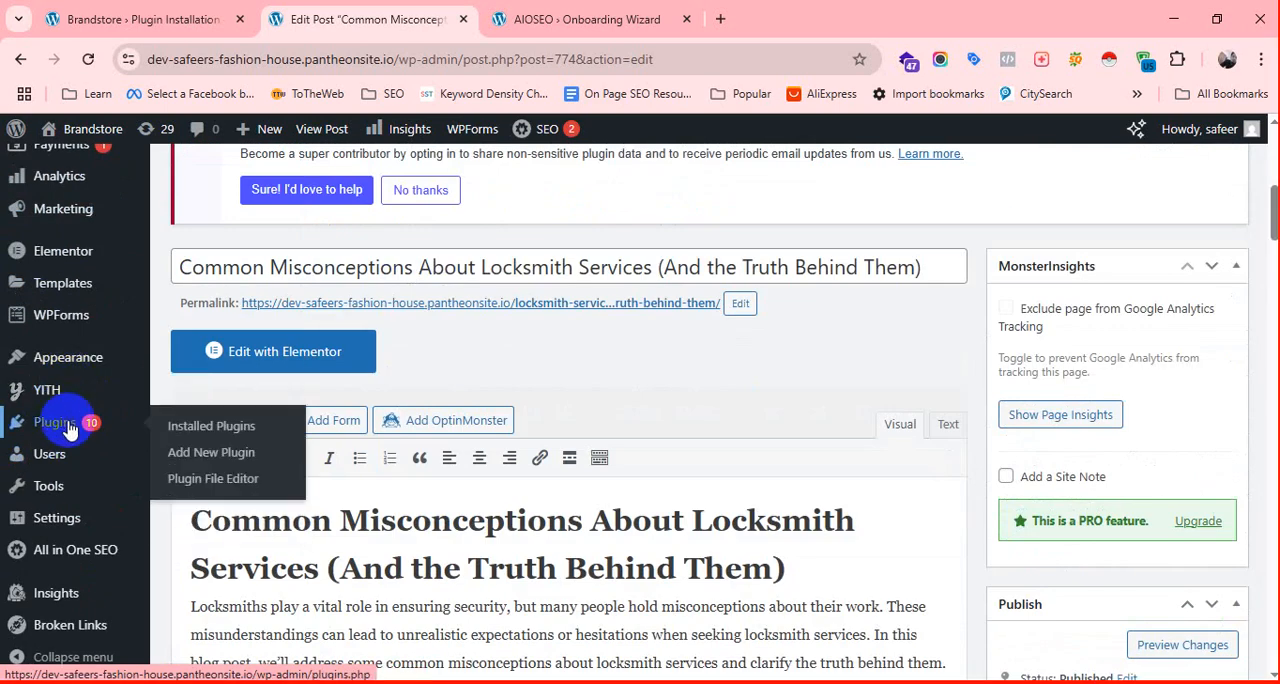
right_click(205, 424)
click(338, 143)
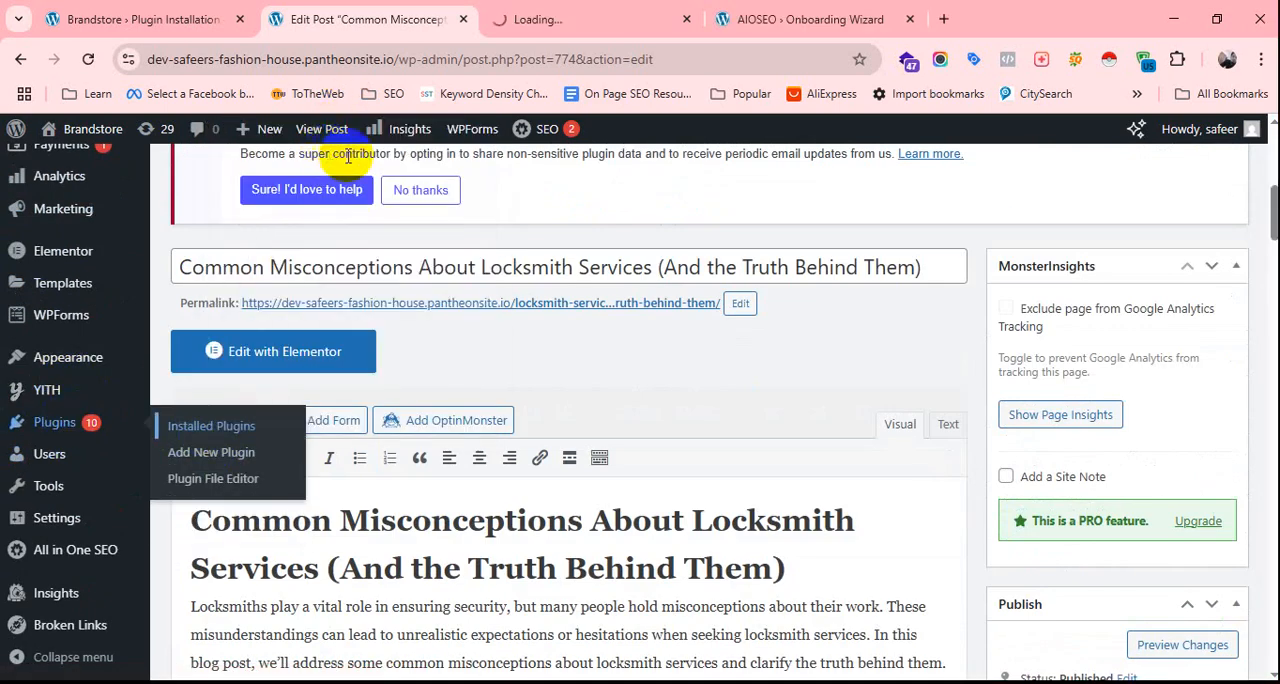
click(585, 12)
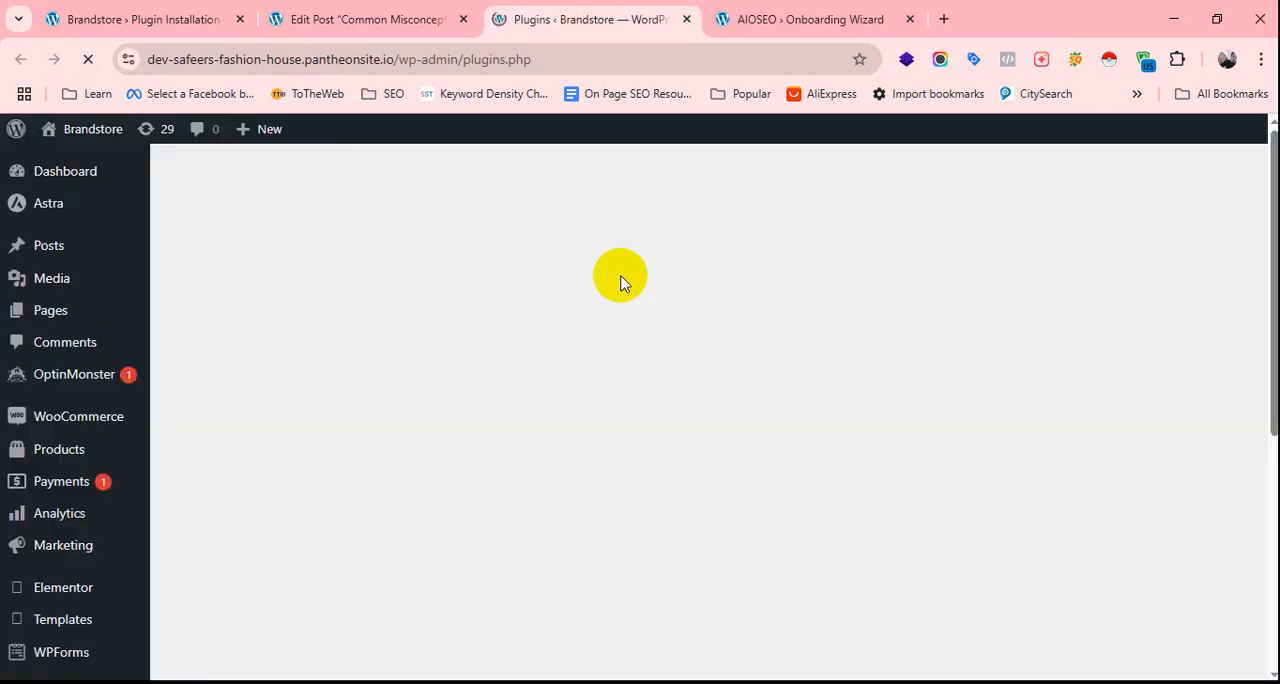
Deactivate the All in One SEO plugin in the list of installed plugins.
scroll(394, 515, down, 9)
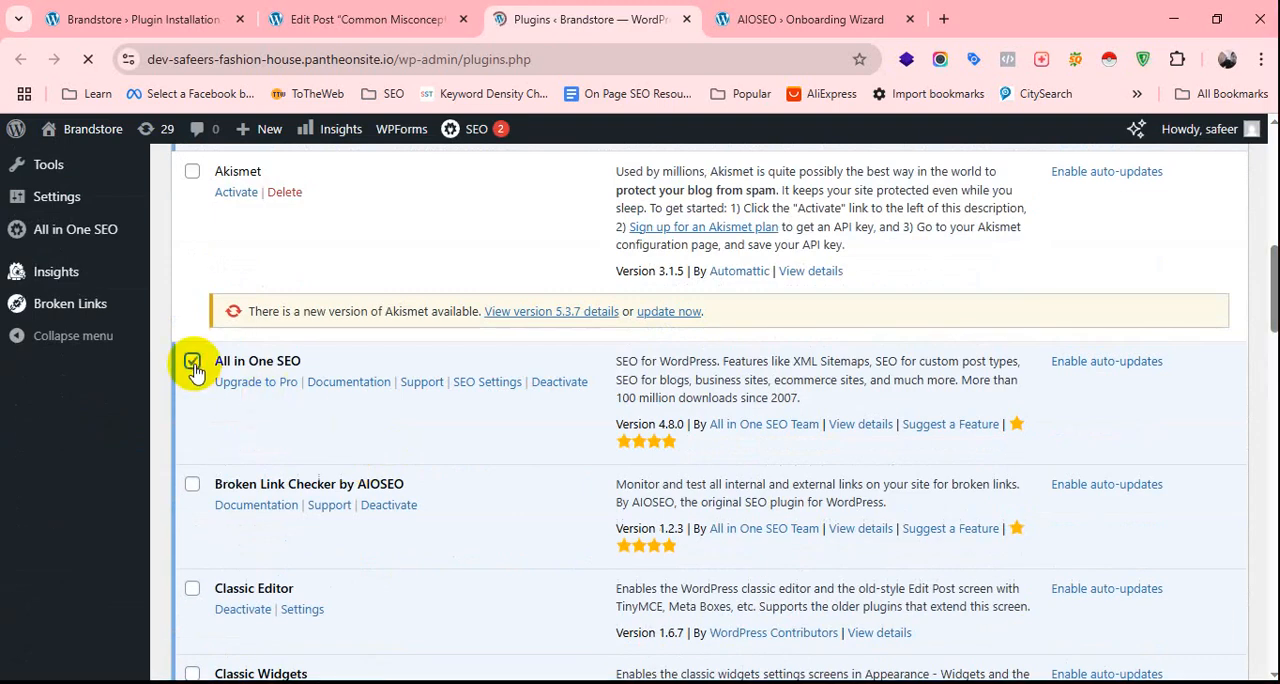
click(194, 366)
scroll(465, 434, down, 2)
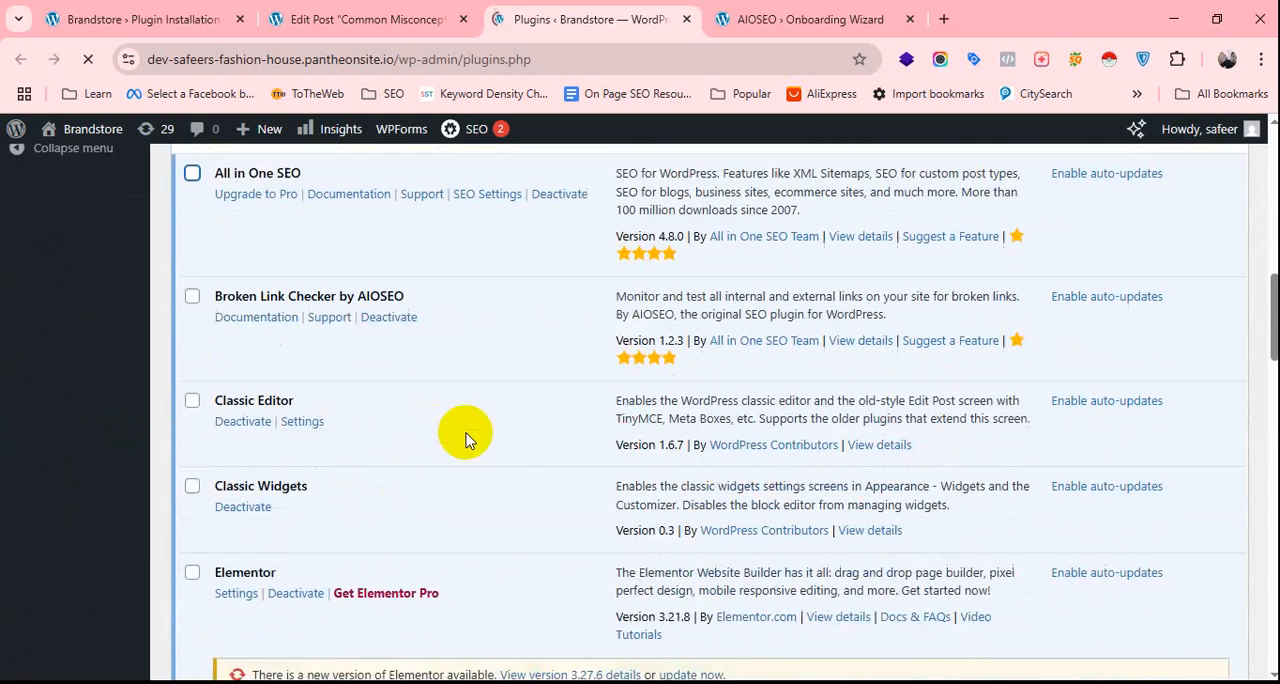
scroll(465, 434, up, 2)
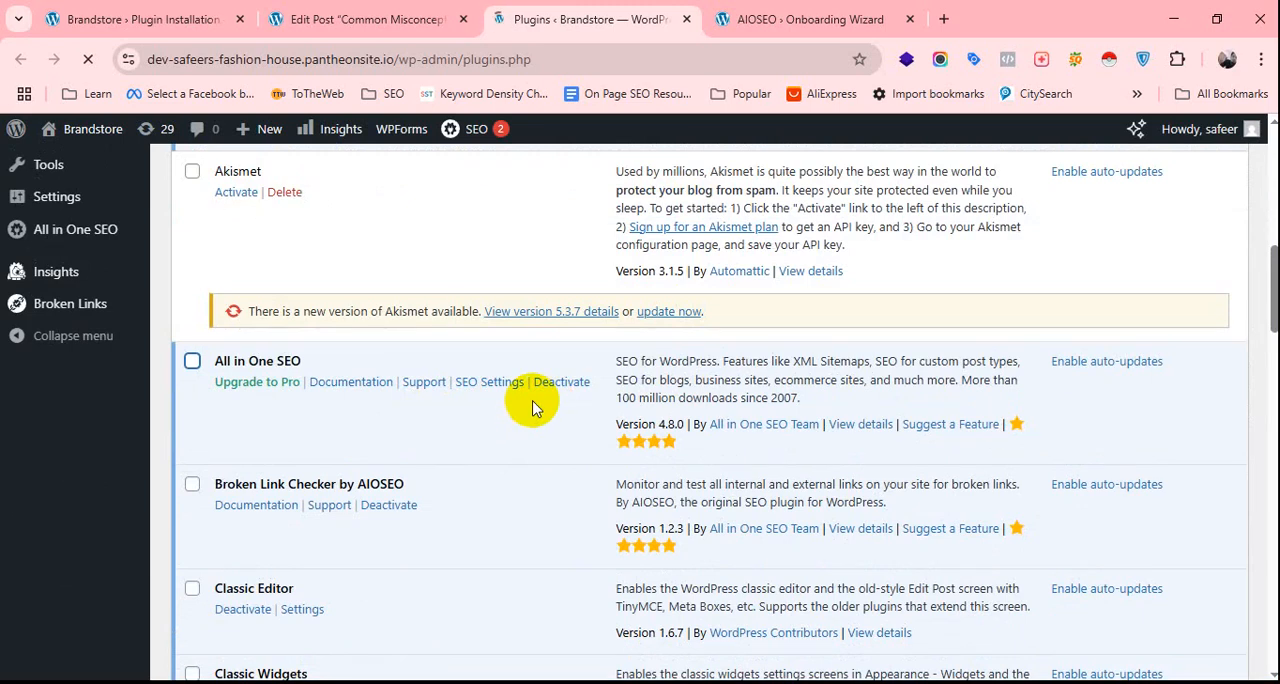
click(583, 388)
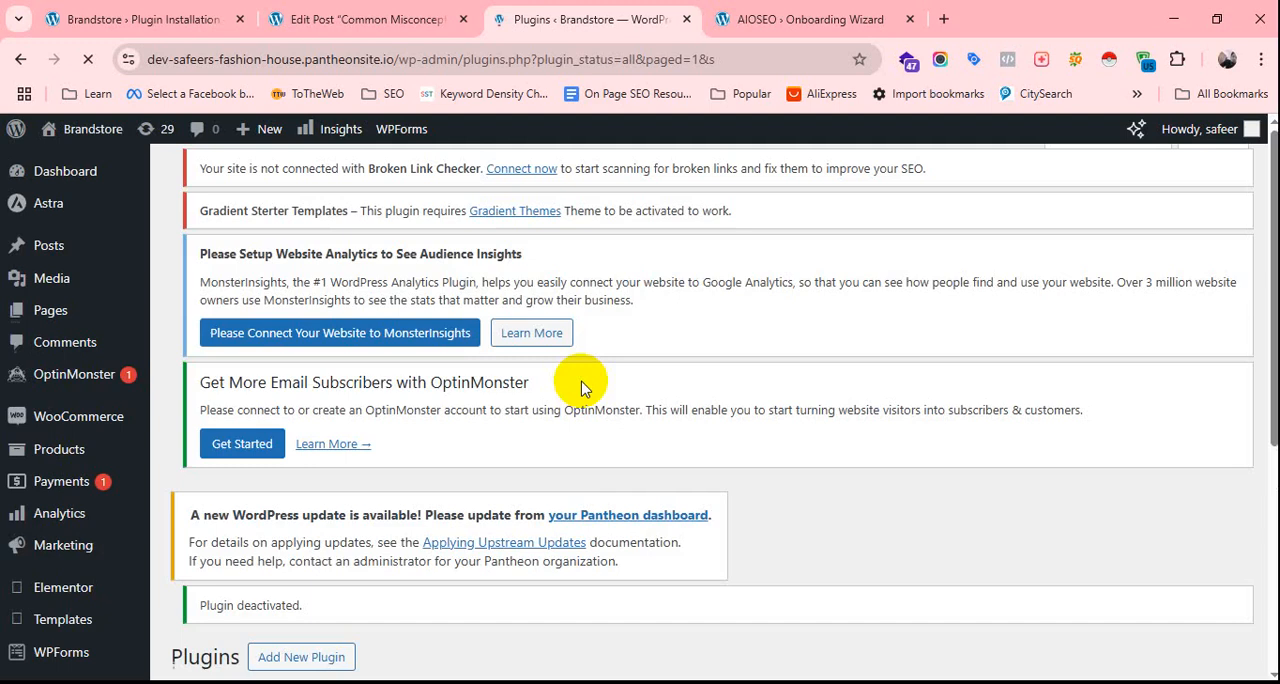
Delete the inactive Rank Math SEO plugin together with its files and data.
scroll(583, 388, down, 15)
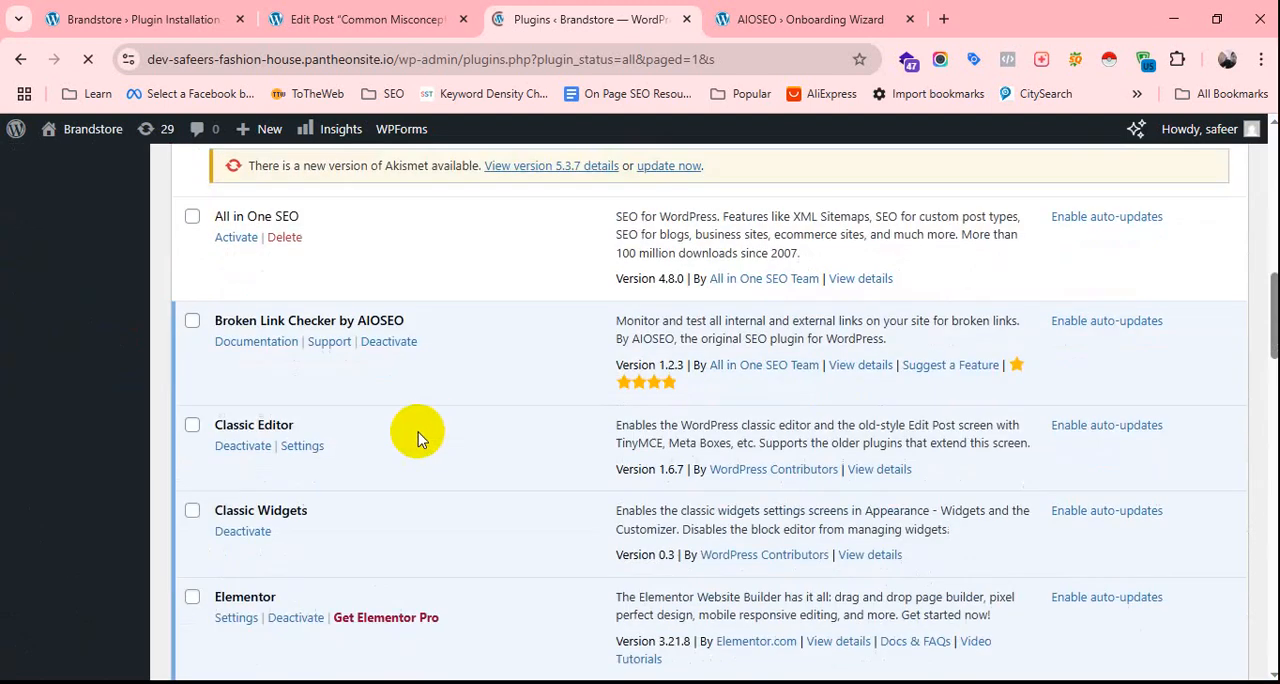
scroll(413, 447, down, 10)
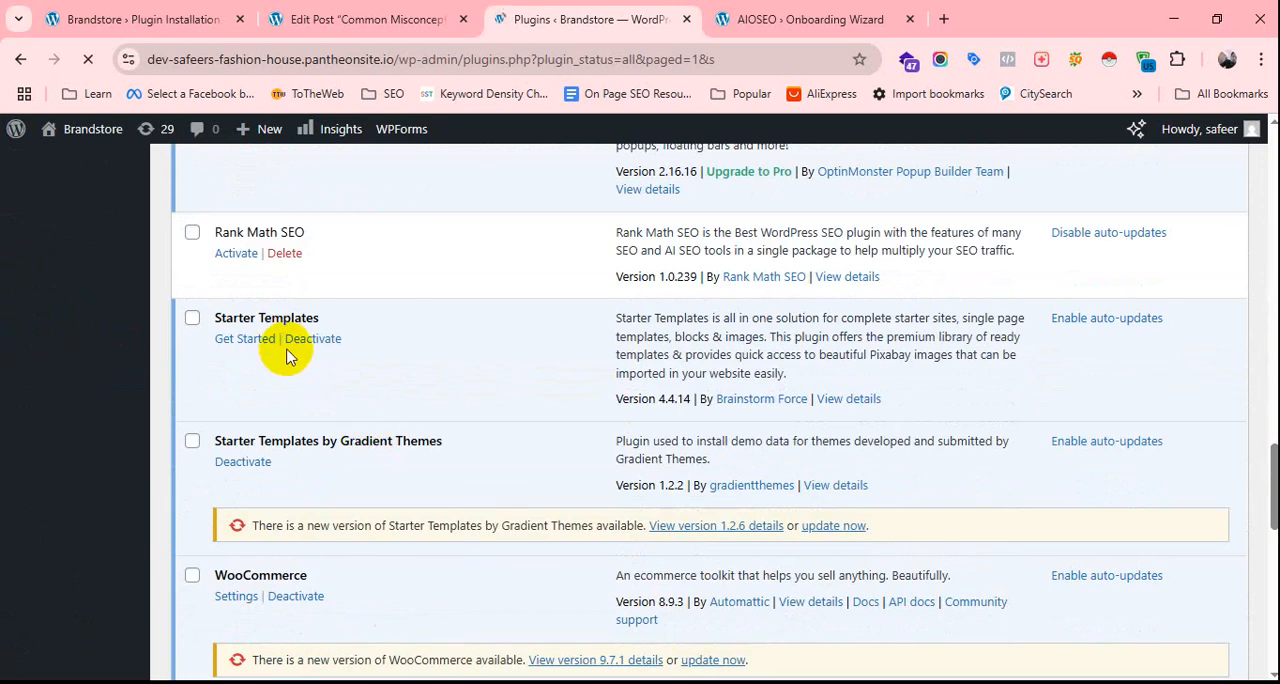
click(283, 254)
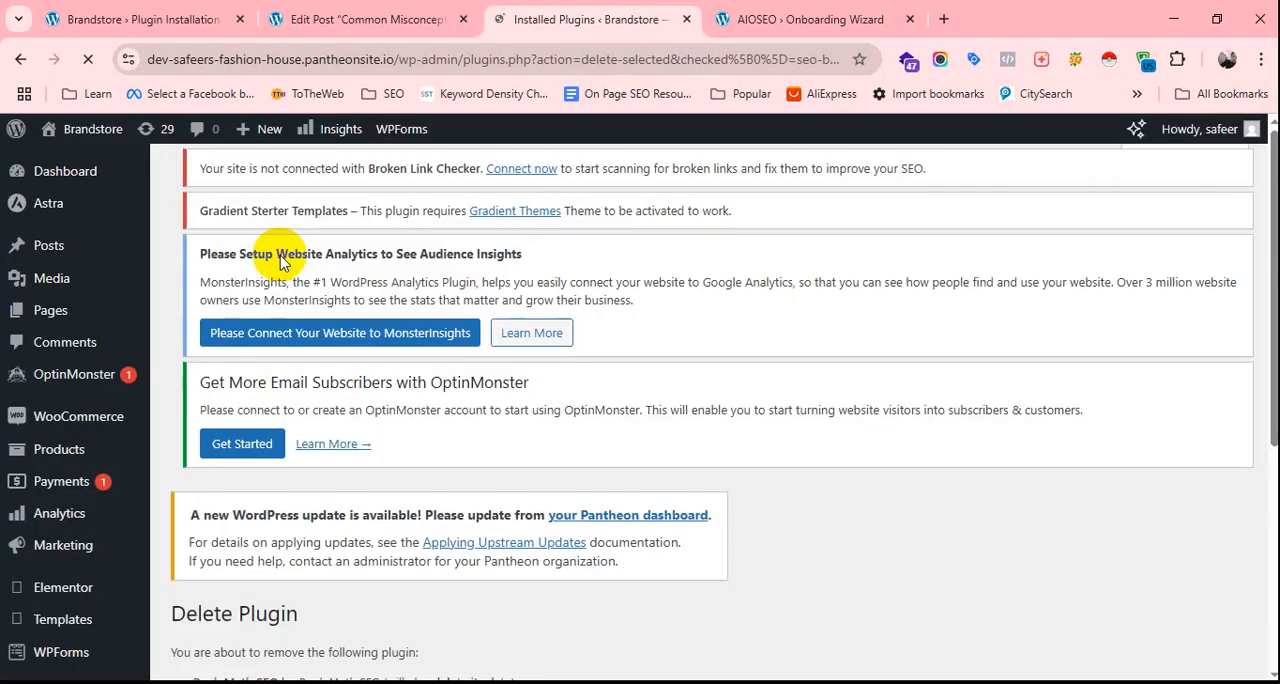
scroll(330, 560, down, 4)
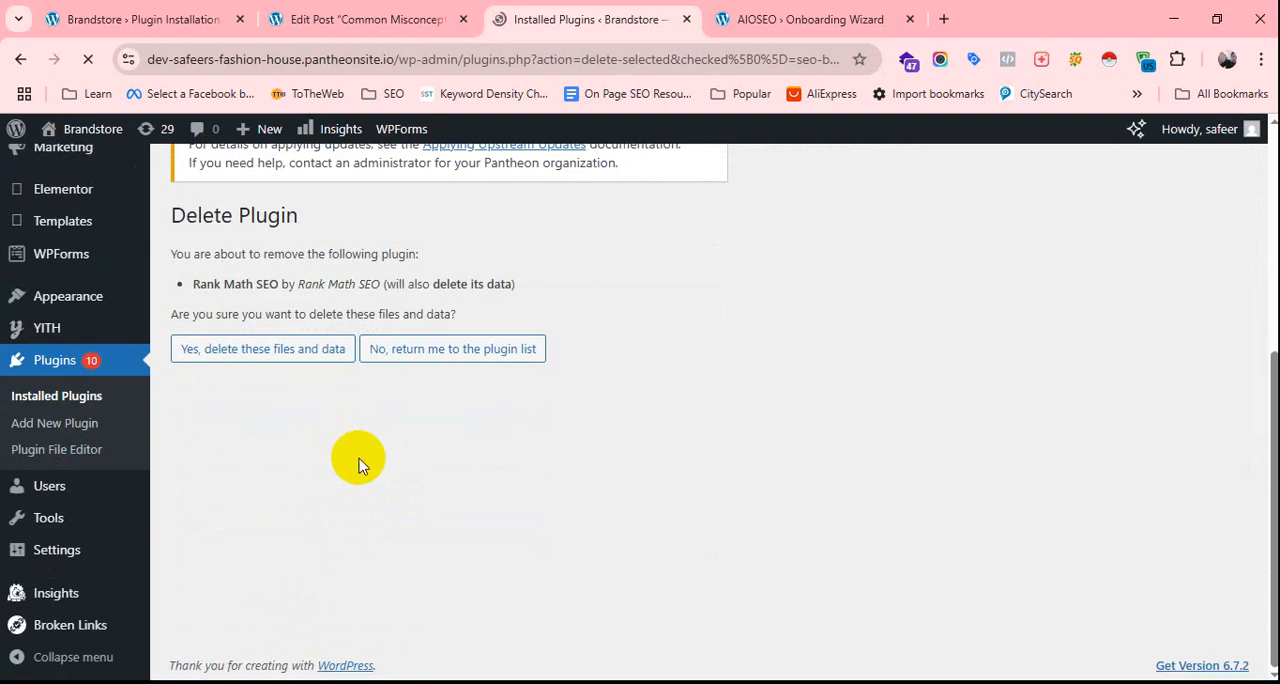
click(310, 349)
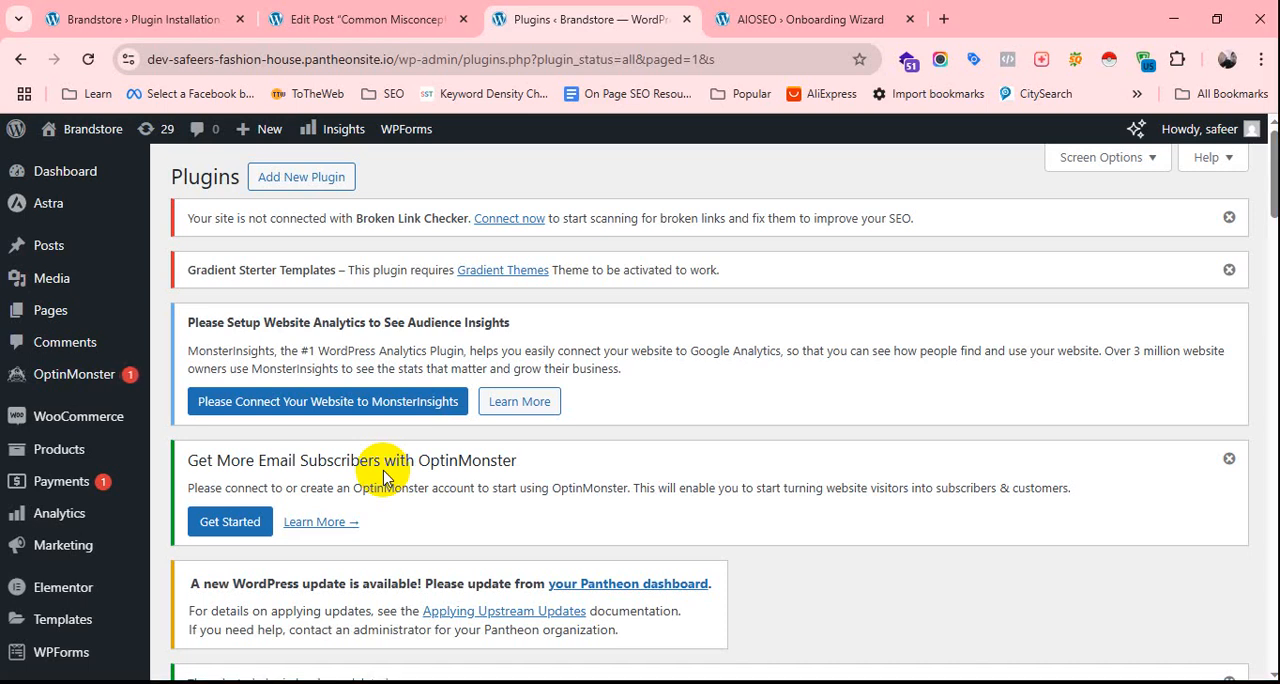
Look through the remaining installed plugins and open the page for adding a new plugin.
scroll(451, 477, down, 20)
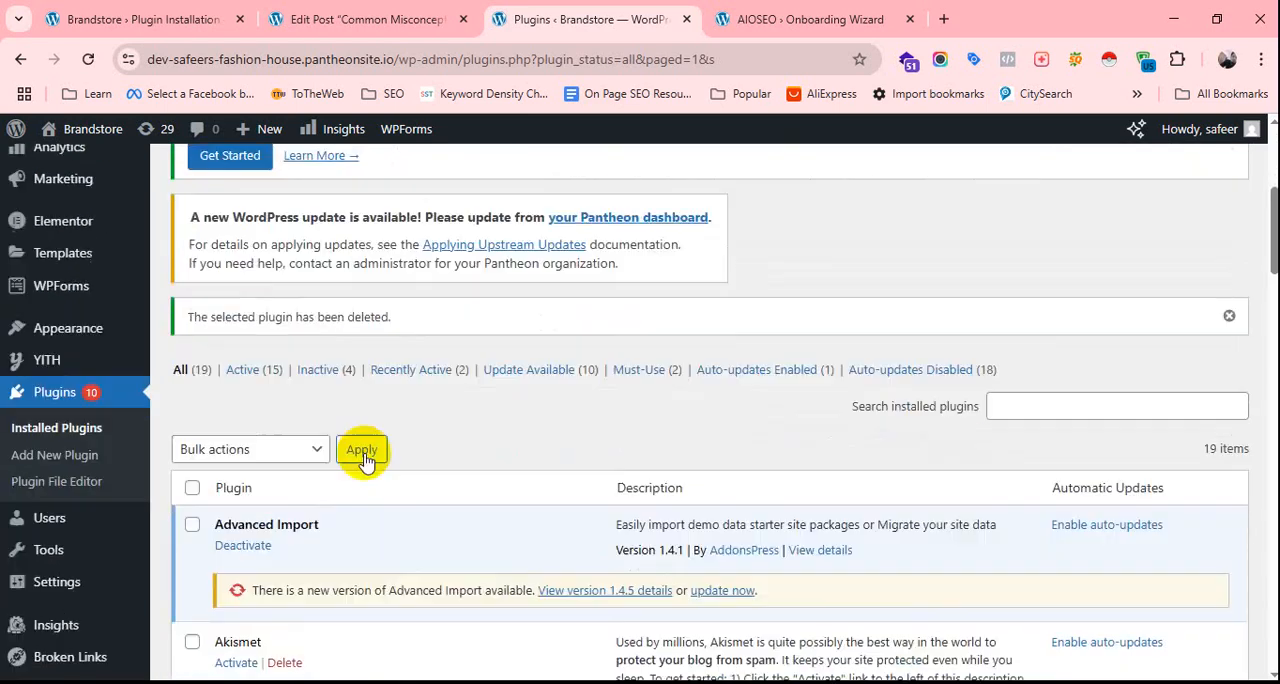
scroll(409, 460, down, 5)
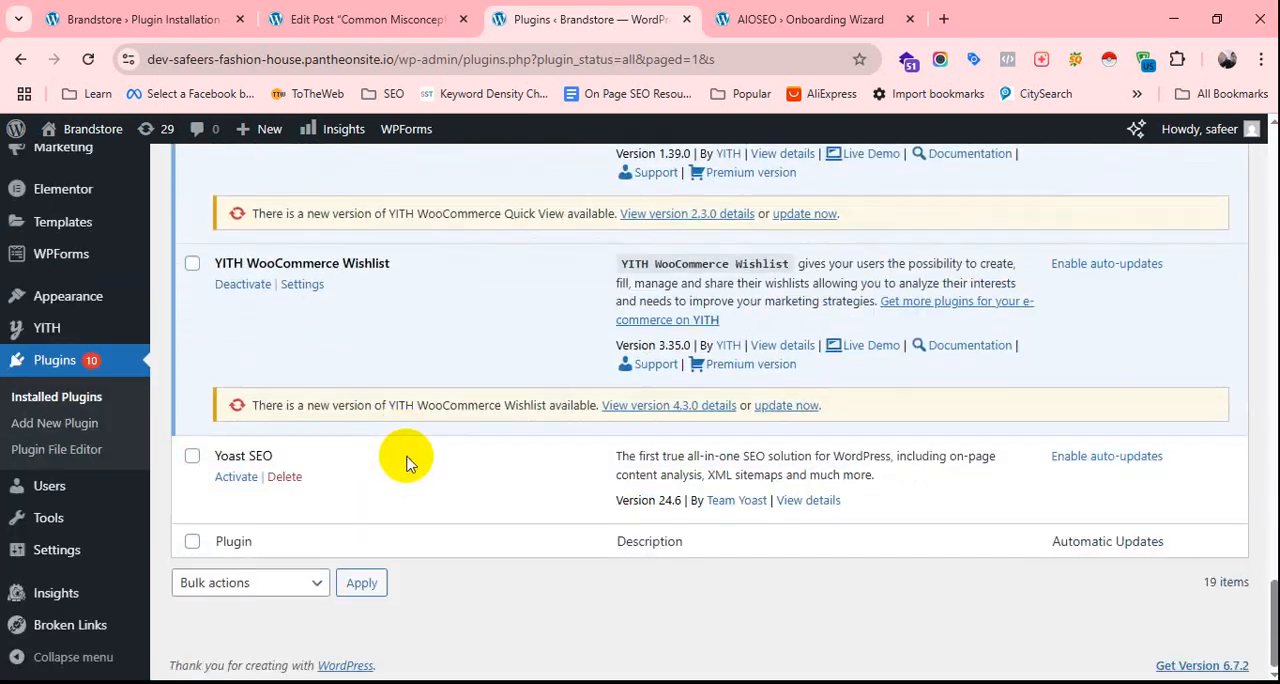
scroll(409, 460, up, 20)
scroll(410, 470, up, 3)
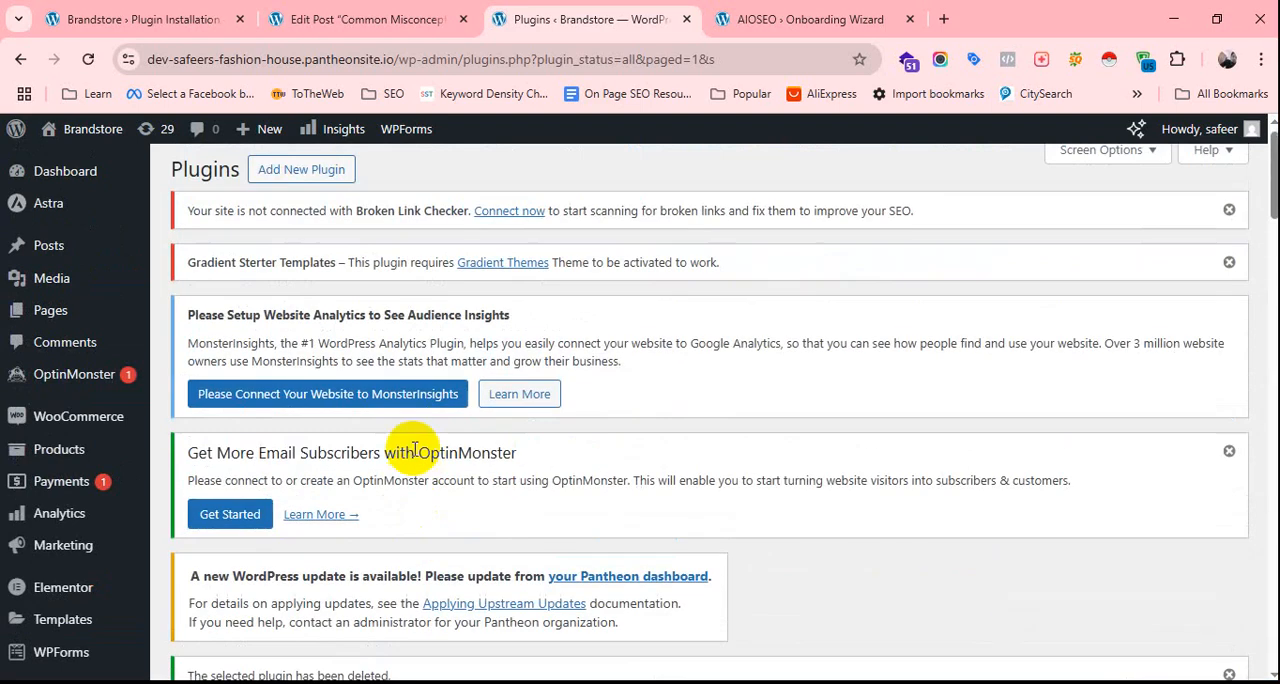
click(319, 181)
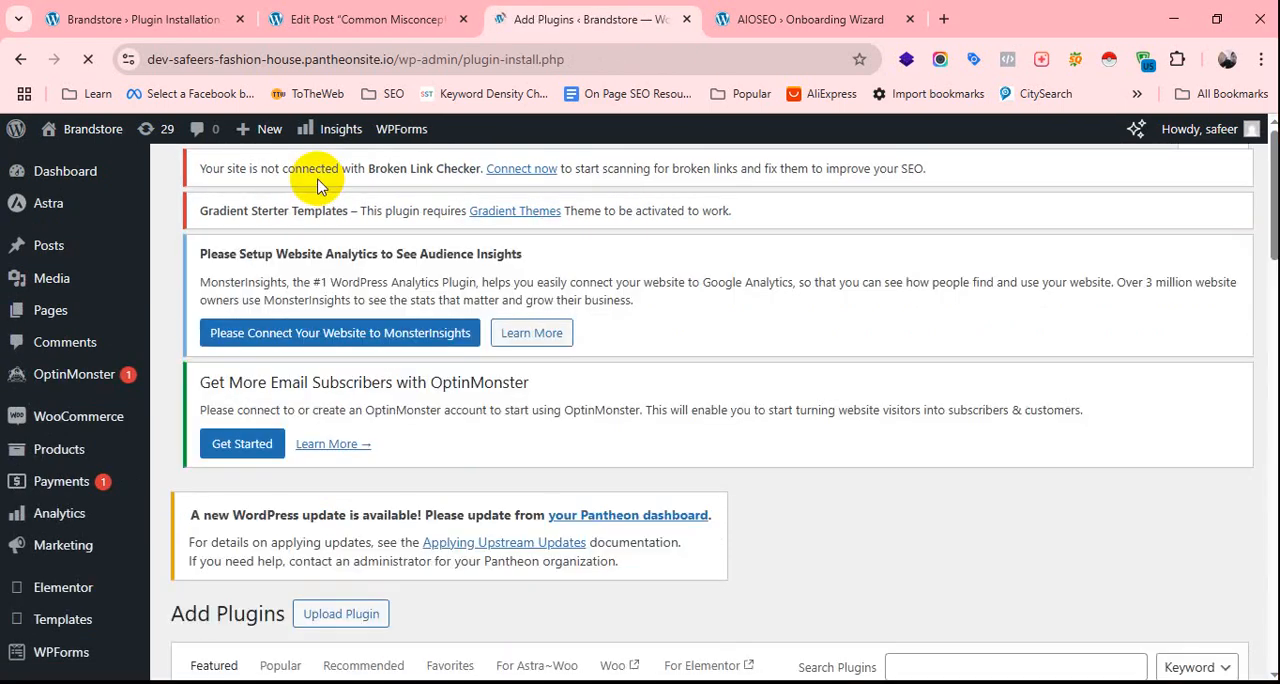
Search the plugin directory for "Rank Math".
scroll(1034, 263, down, 6)
scroll(1014, 309, up, 3)
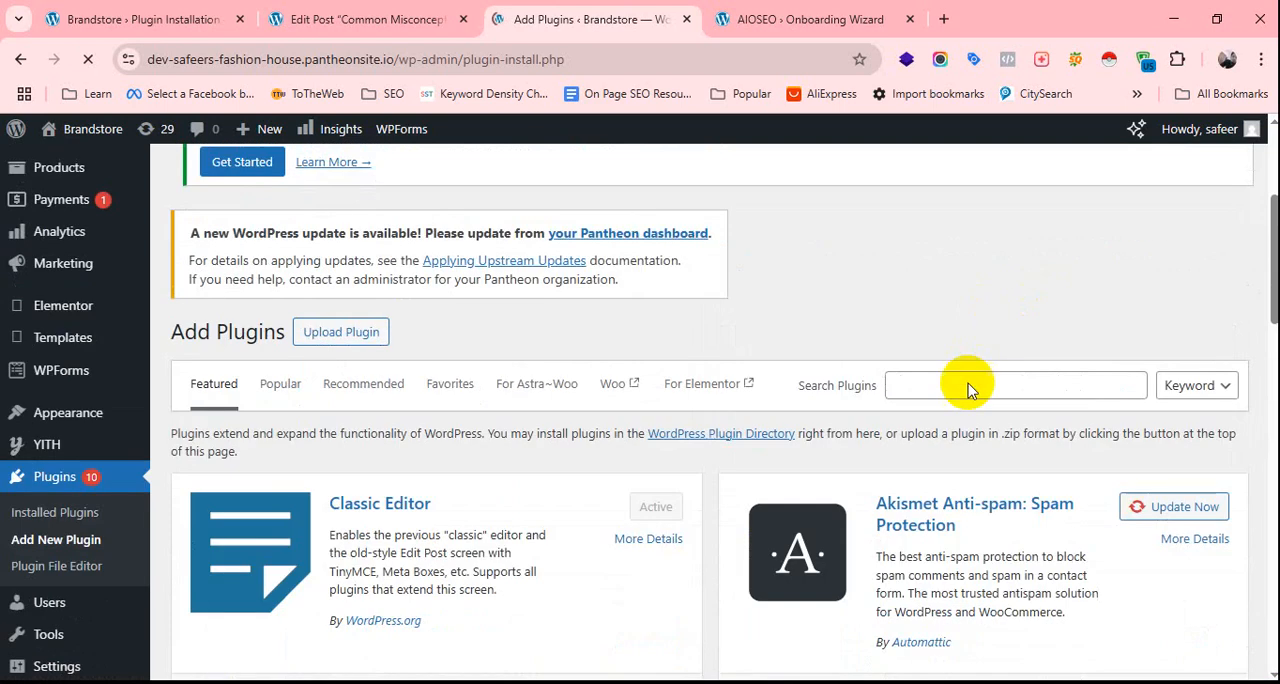
click(968, 386)
text(Ran)
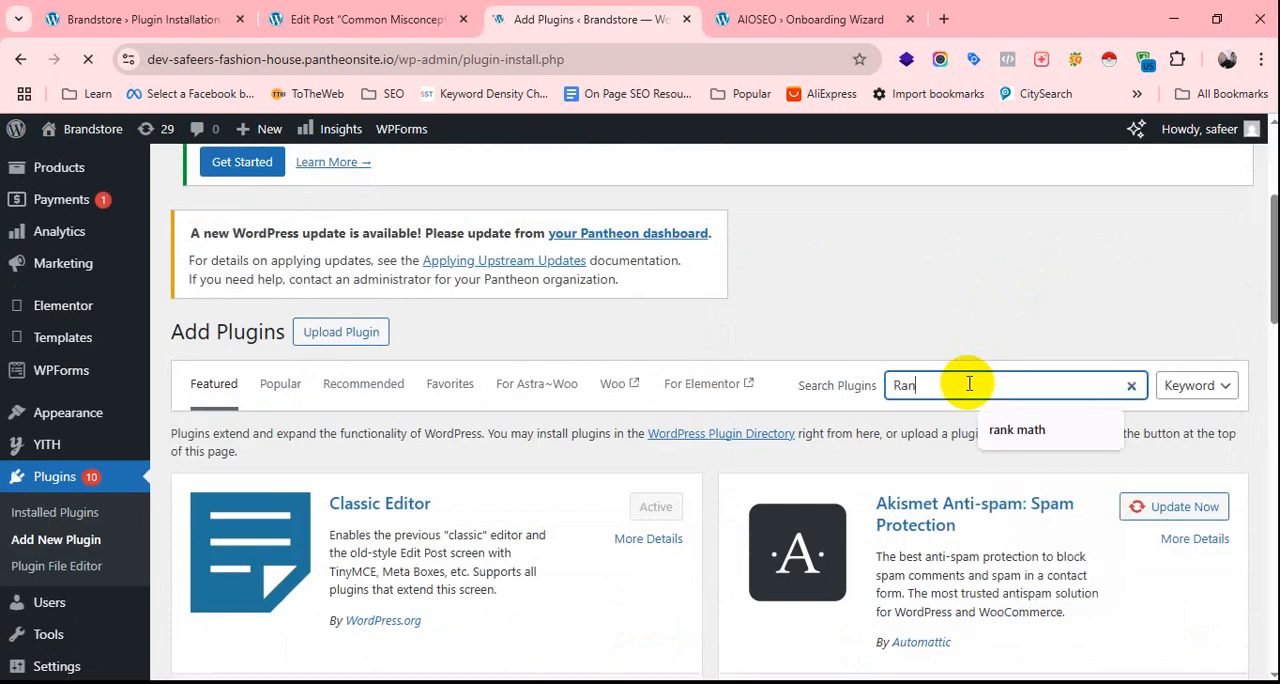
text(k Math)
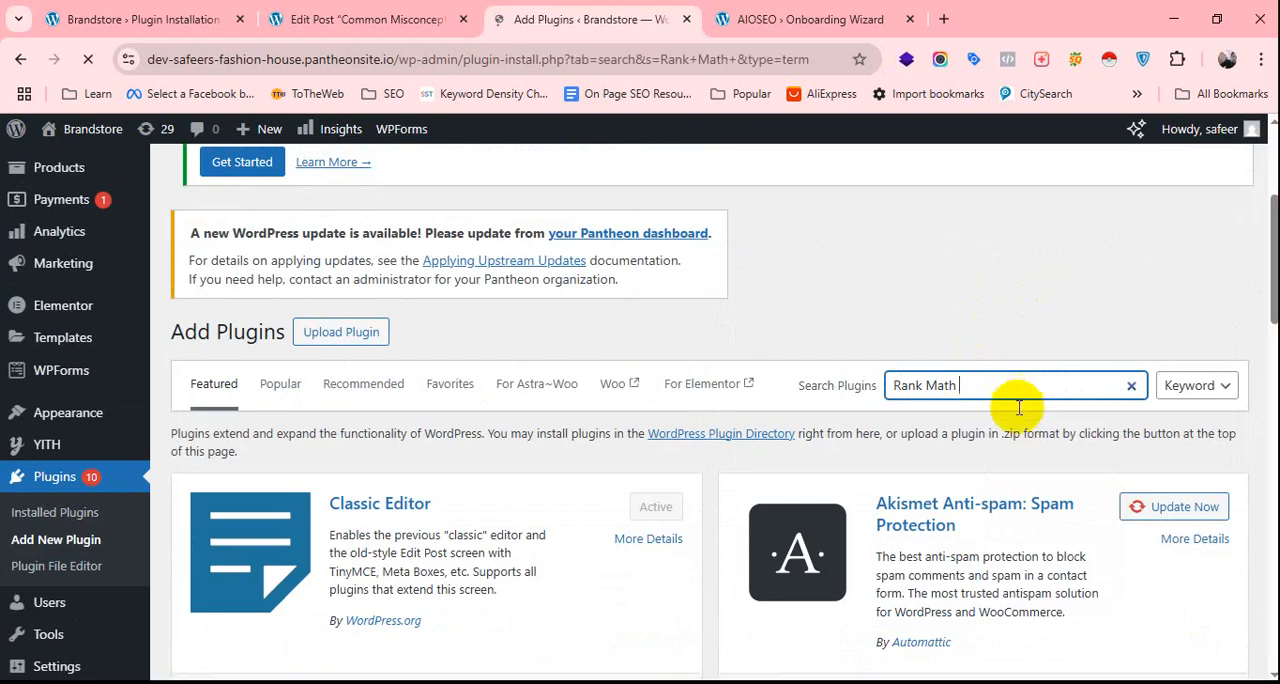
Install the Rank Math SEO plugin from the search results.
scroll(774, 421, down, 4)
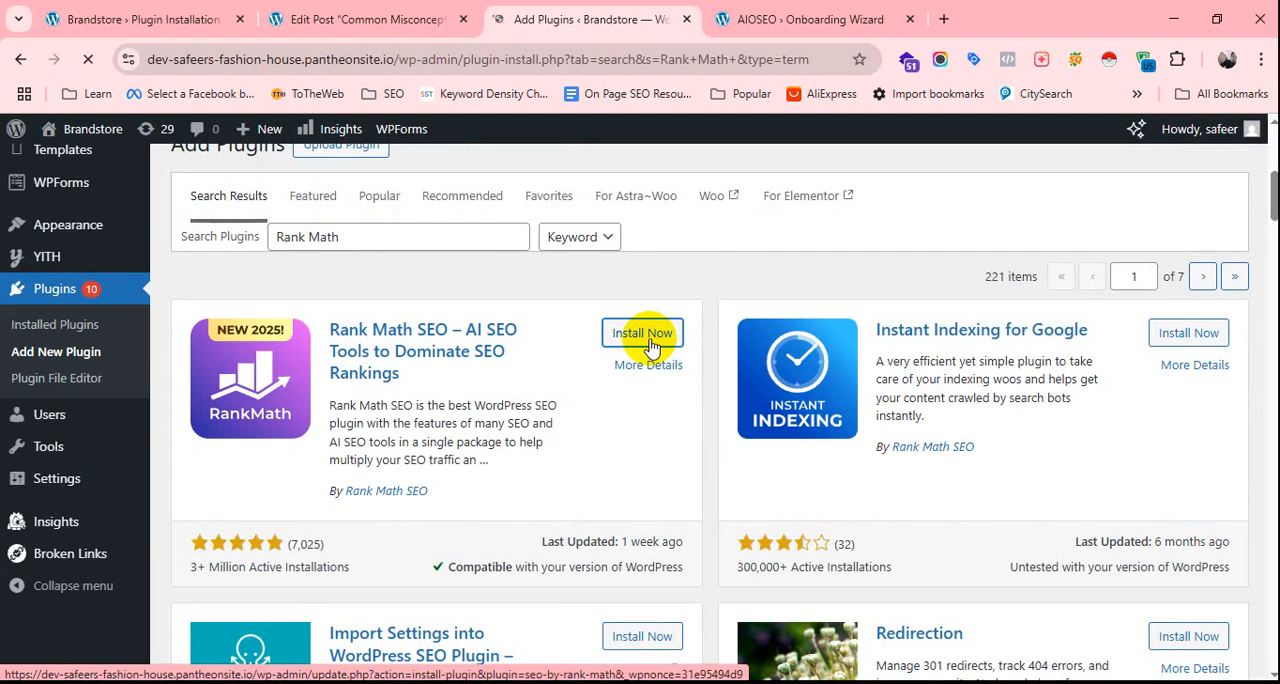
scroll(645, 360, down, 2)
scroll(645, 376, up, 1)
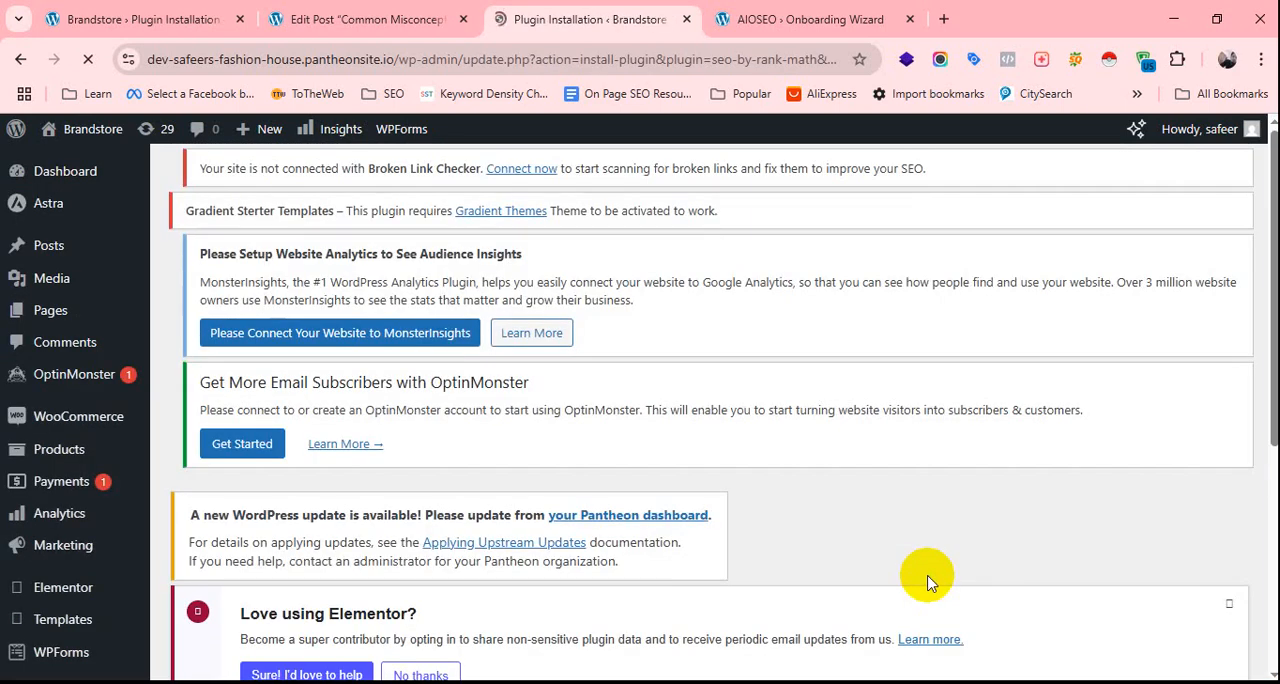
Activate the newly installed Rank Math SEO plugin.
scroll(629, 428, down, 5)
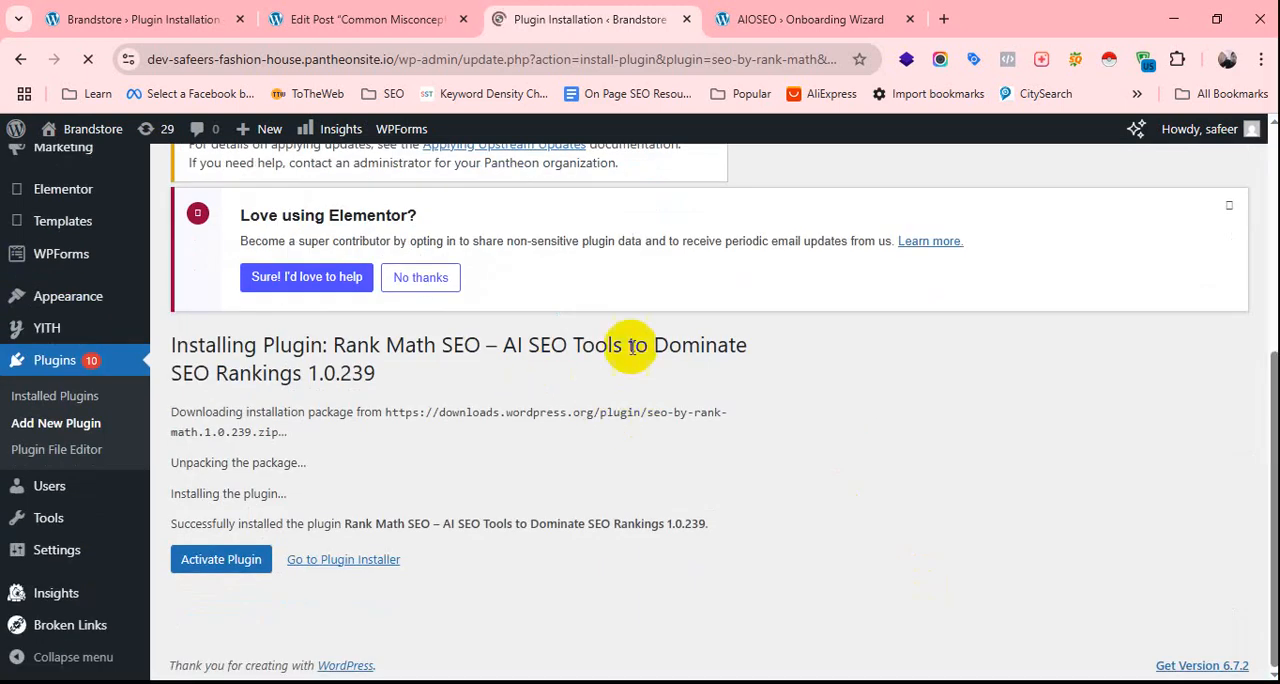
click(249, 574)
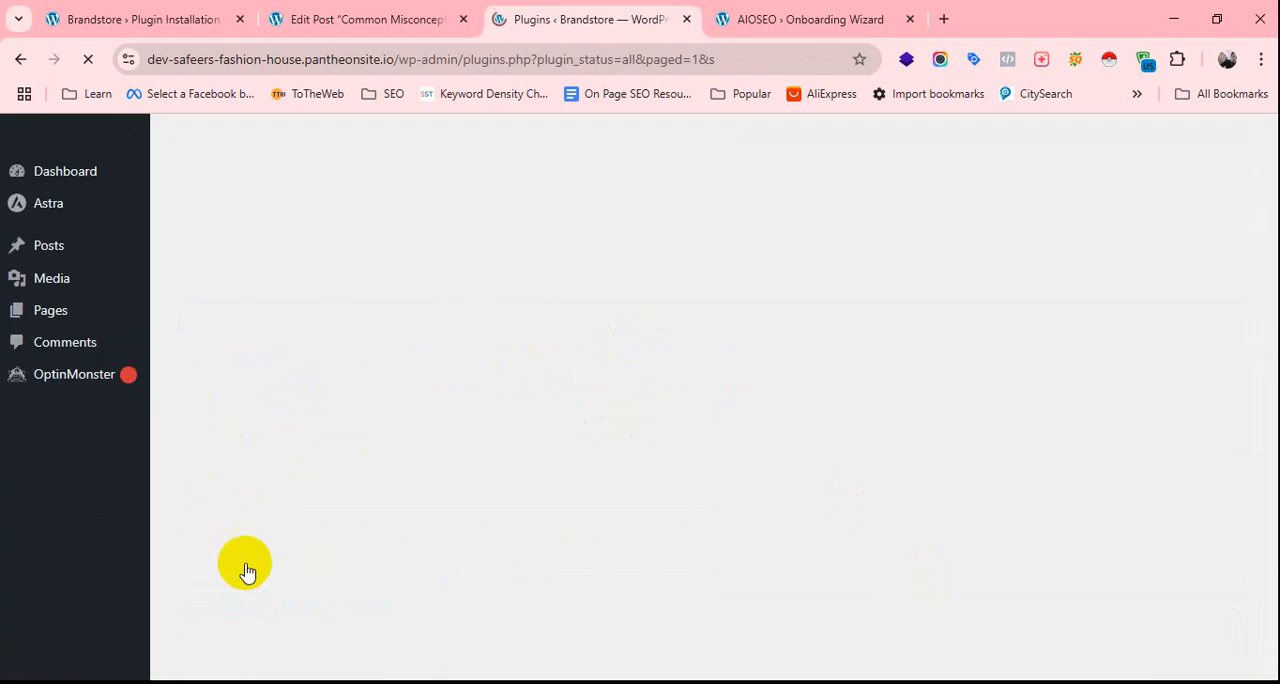
Delete the inactive All in One SEO plugin together with its files and data.
scroll(434, 466, down, 9)
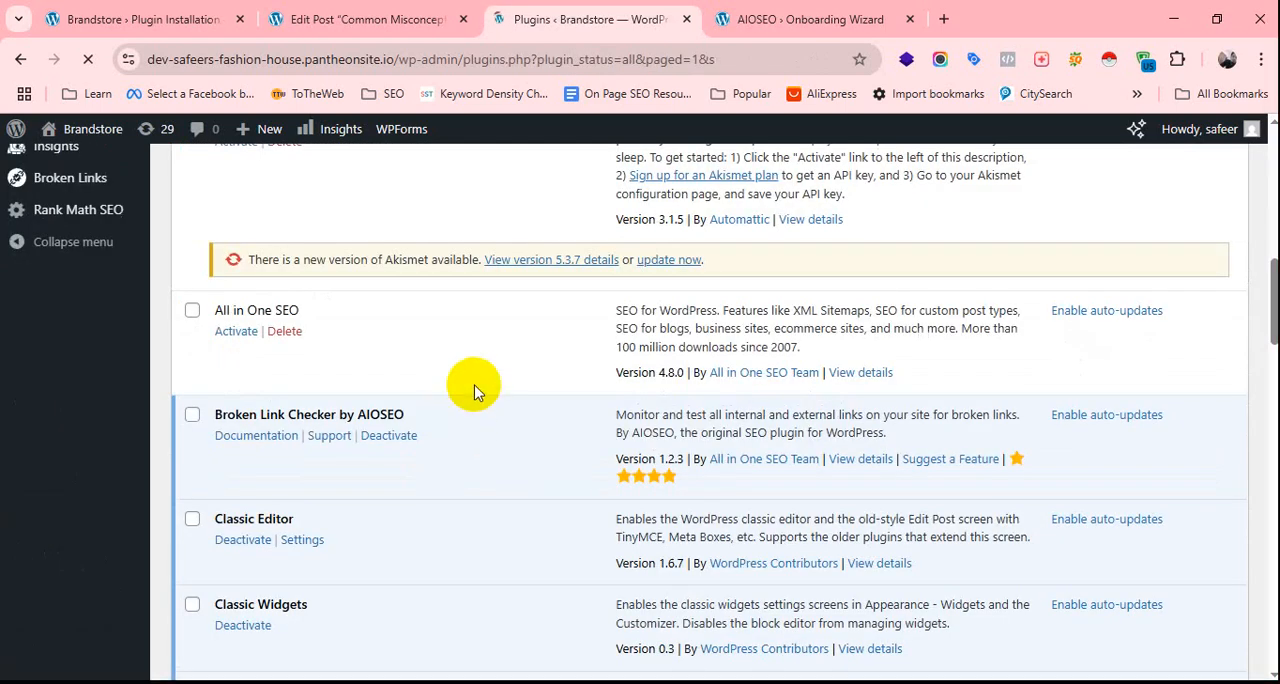
click(285, 333)
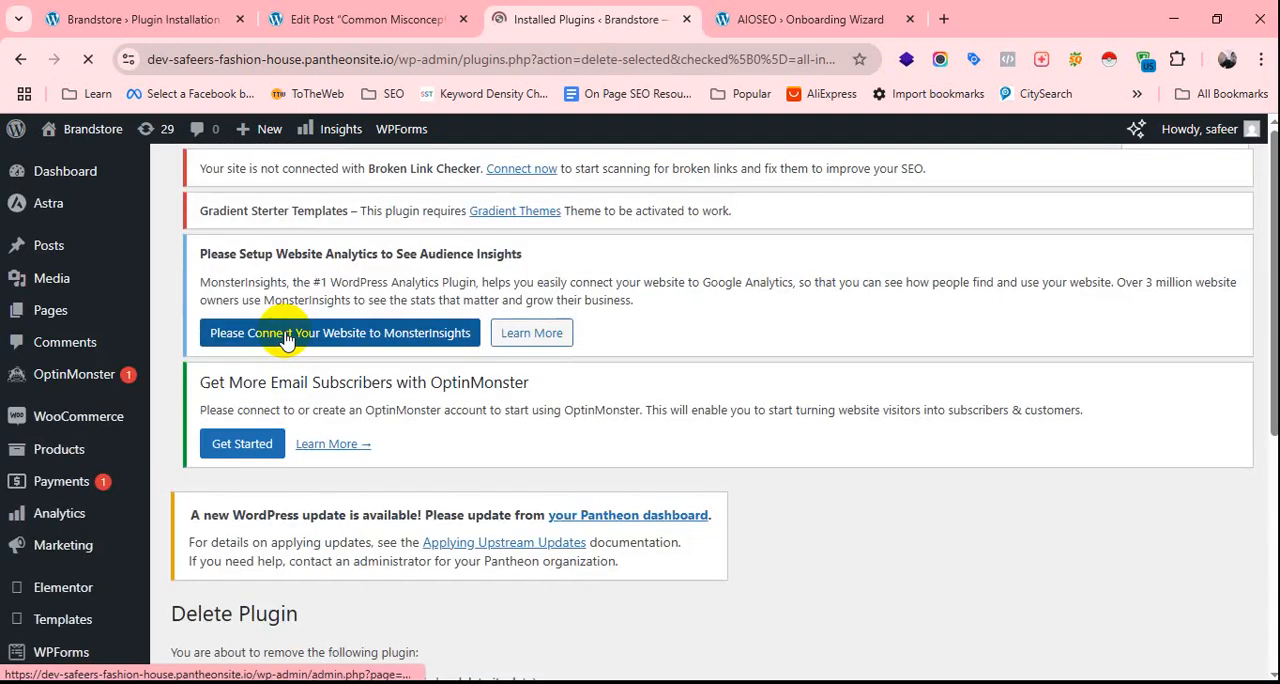
scroll(386, 431, down, 4)
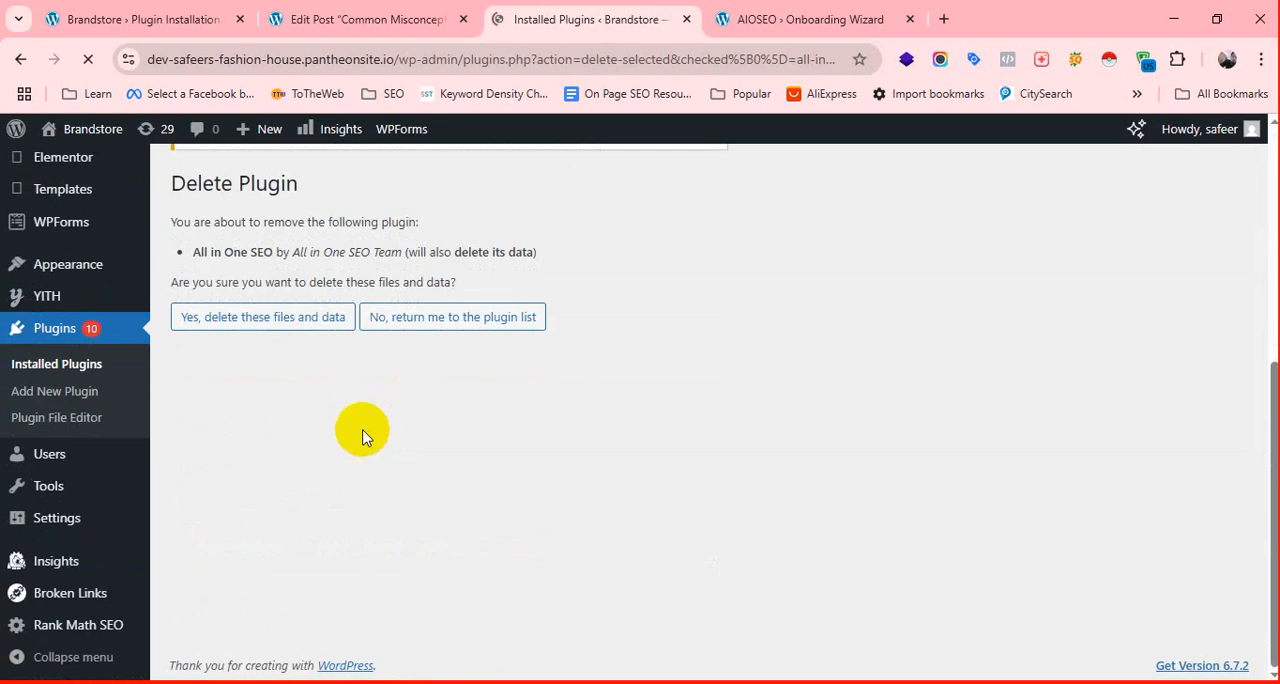
click(268, 332)
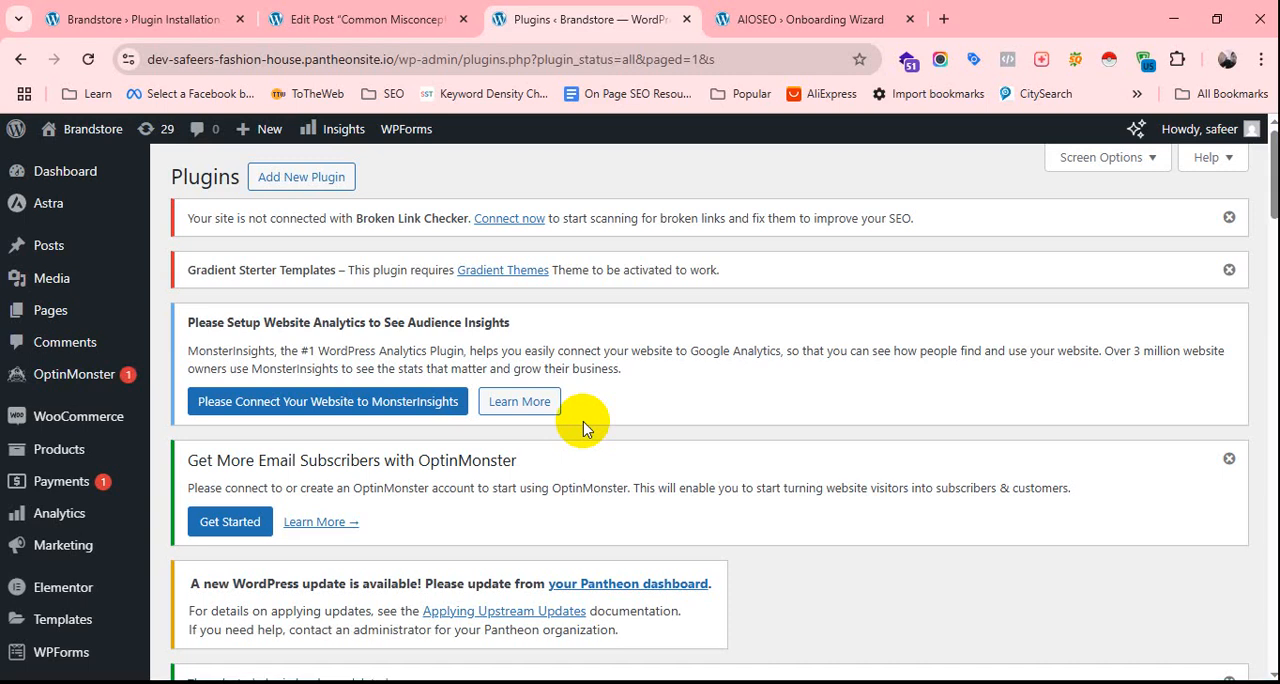
Look through the installed plugins for the Rank Math SEO entry and check the admin menu.
scroll(585, 423, down, 15)
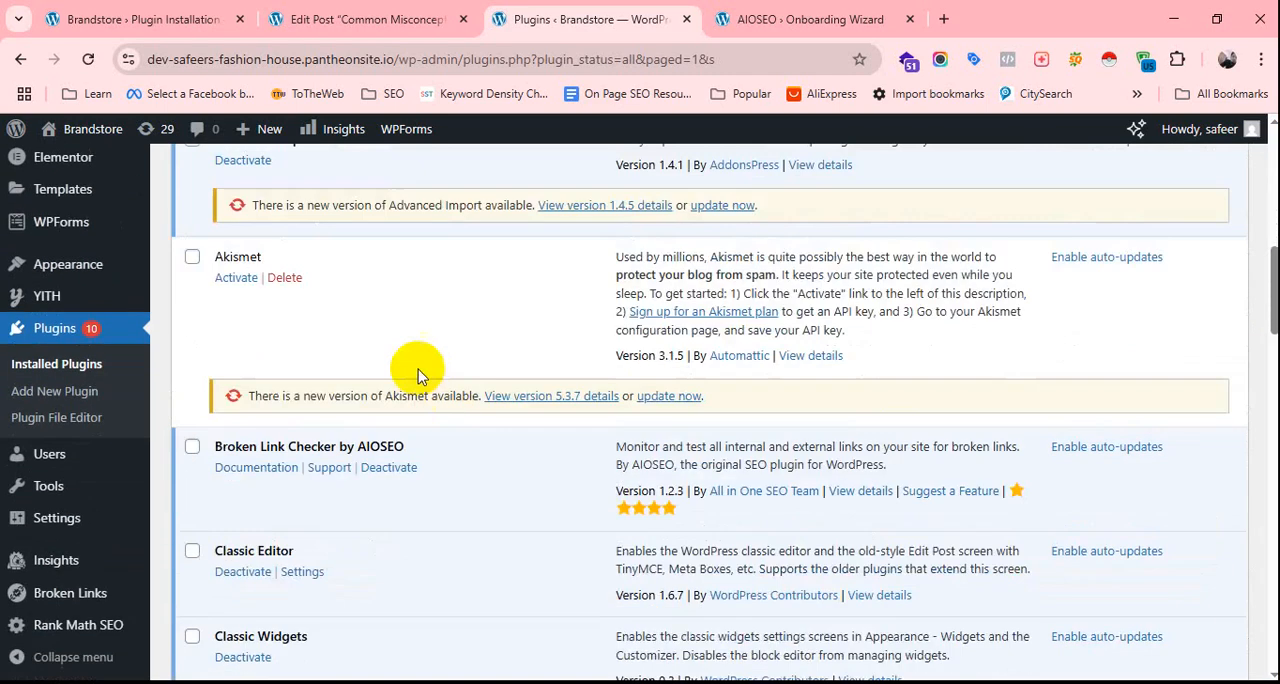
scroll(400, 366, down, 2)
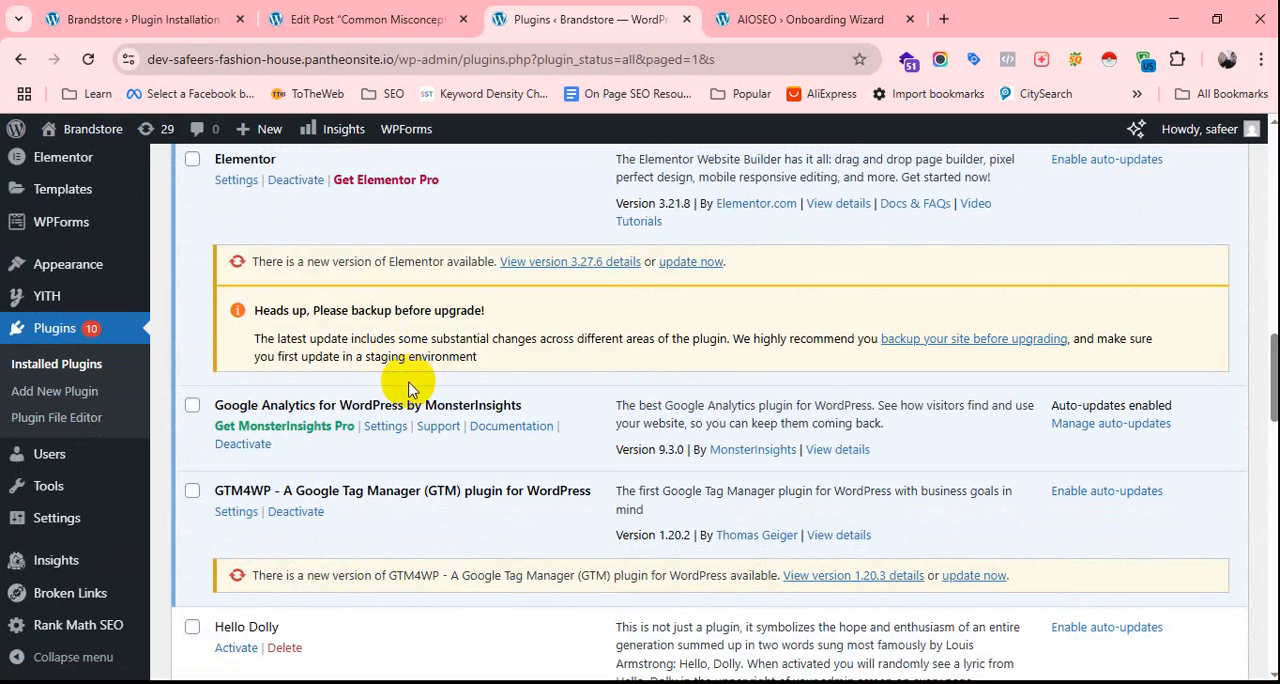
scroll(366, 380, down, 12)
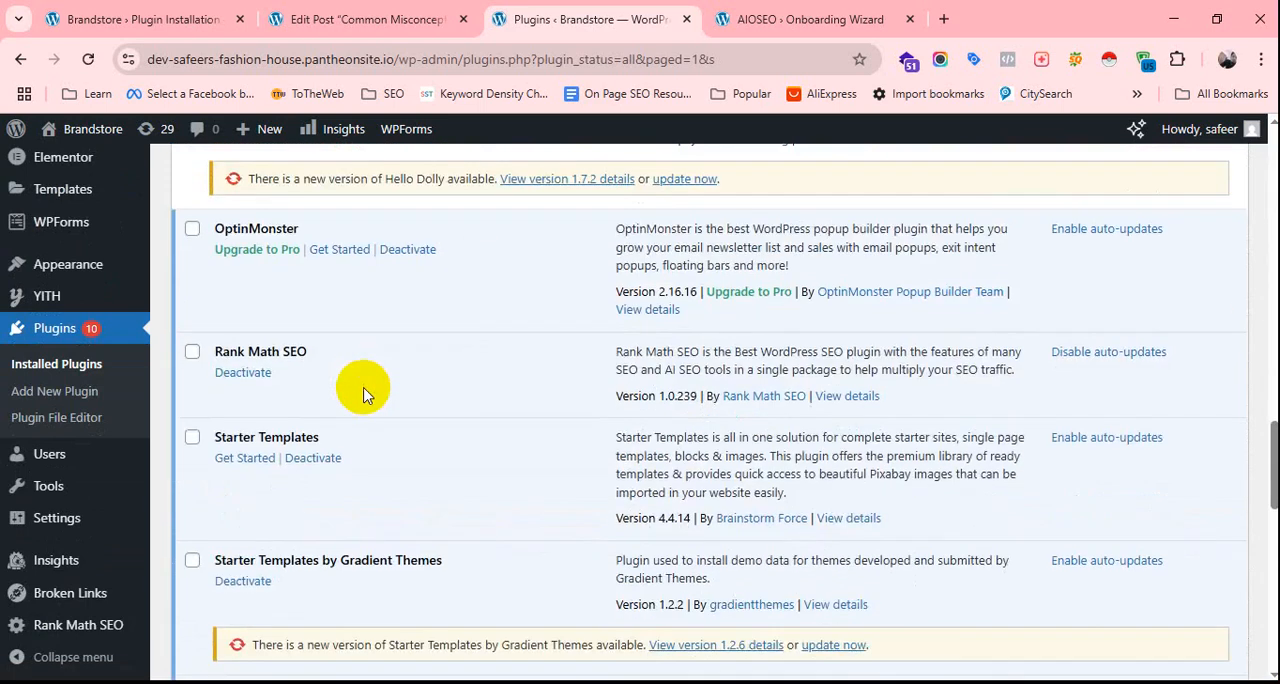
scroll(363, 400, up, 20)
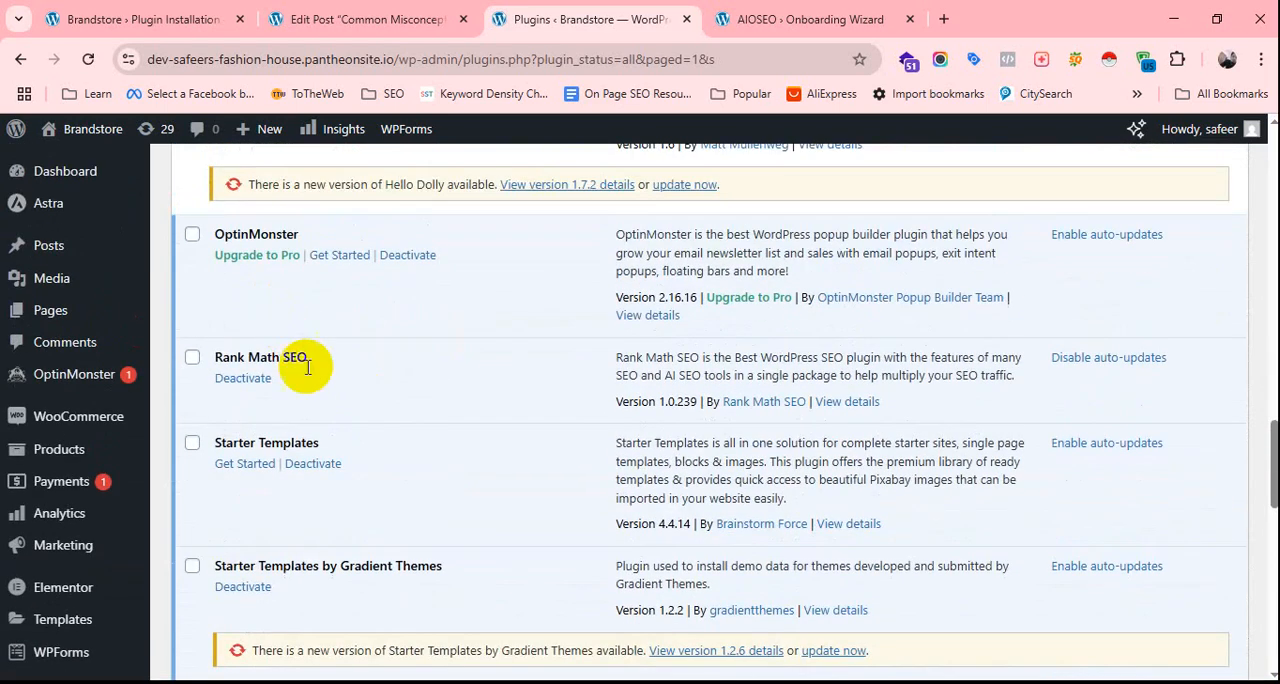
scroll(303, 370, up, 5)
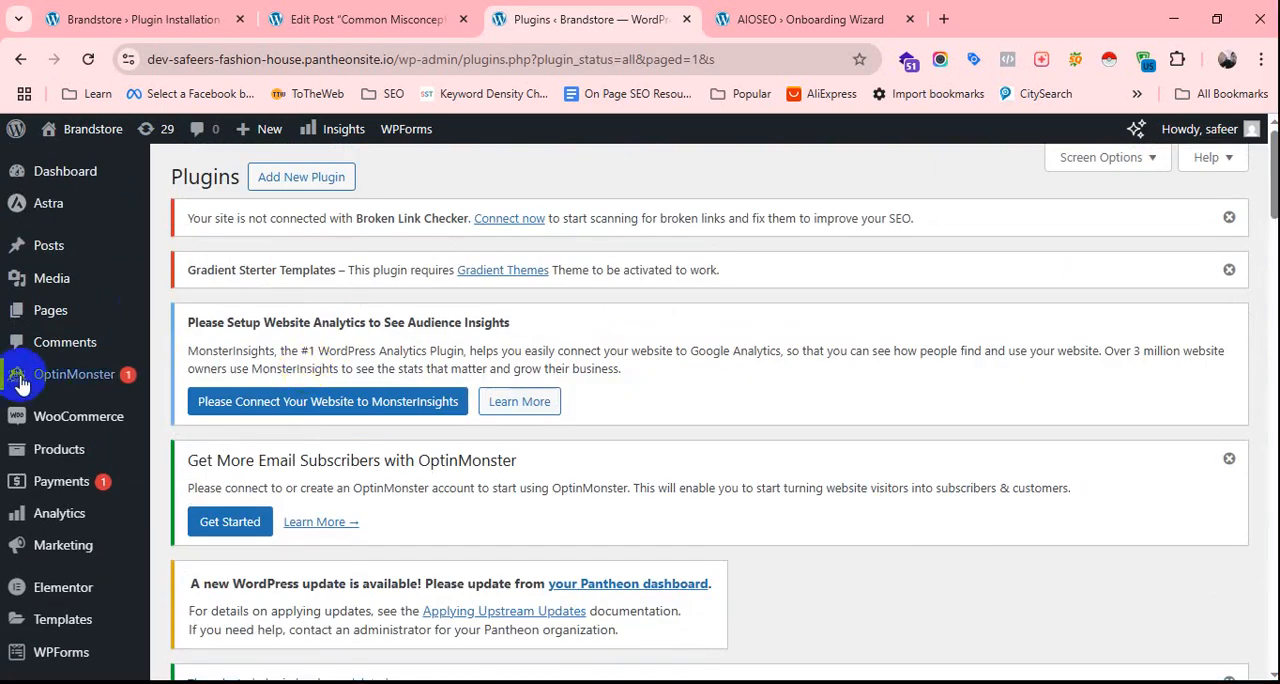
mouse_move(90, 405)
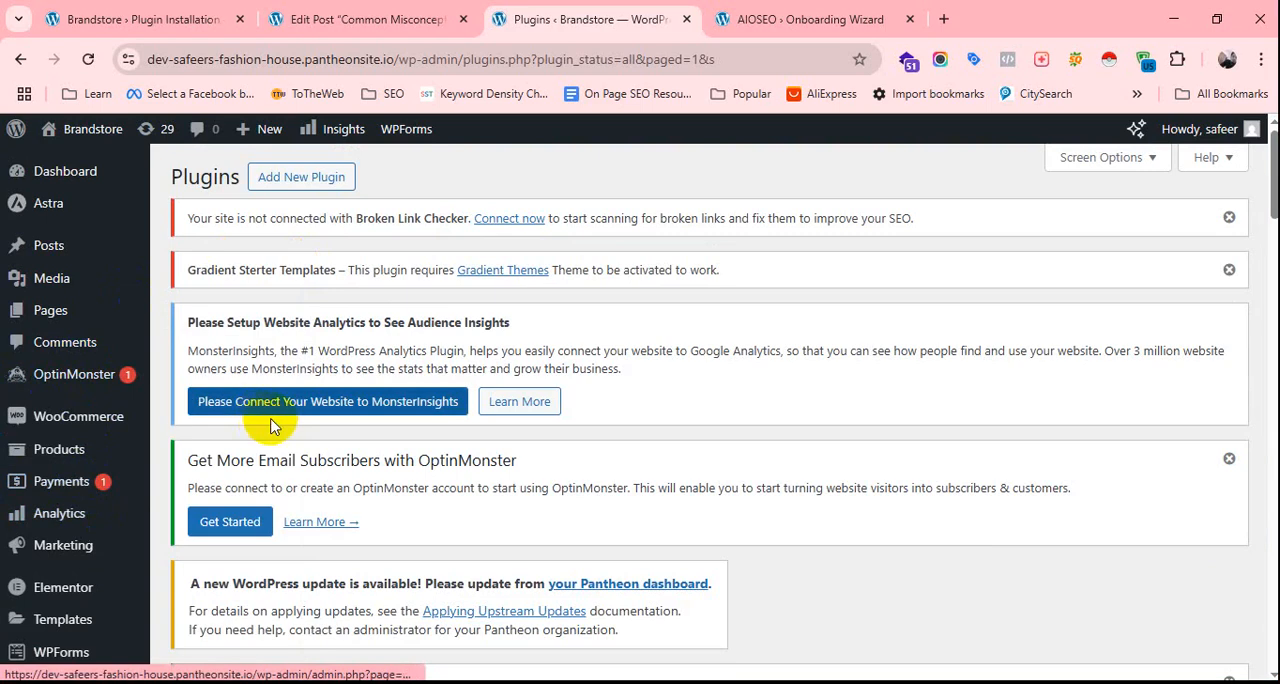
Reload the installed plugins page and deactivate the Rank Math SEO plugin.
click(87, 60)
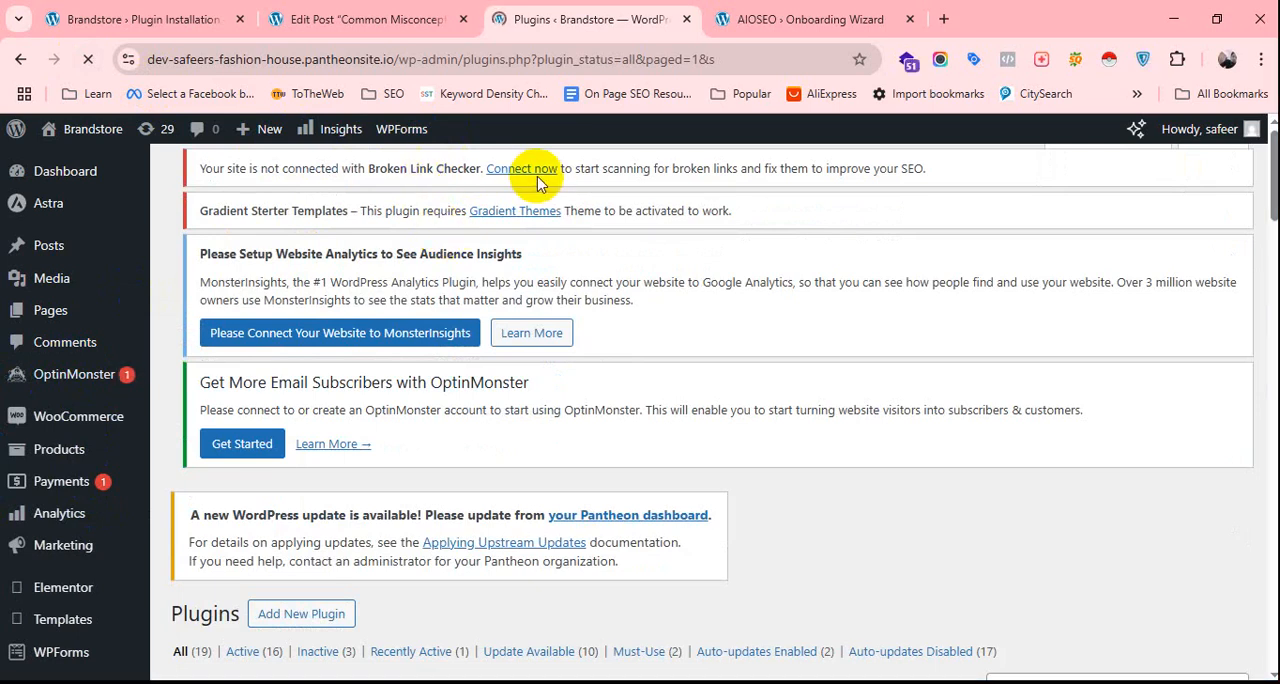
scroll(343, 429, down, 7)
scroll(303, 398, down, 3)
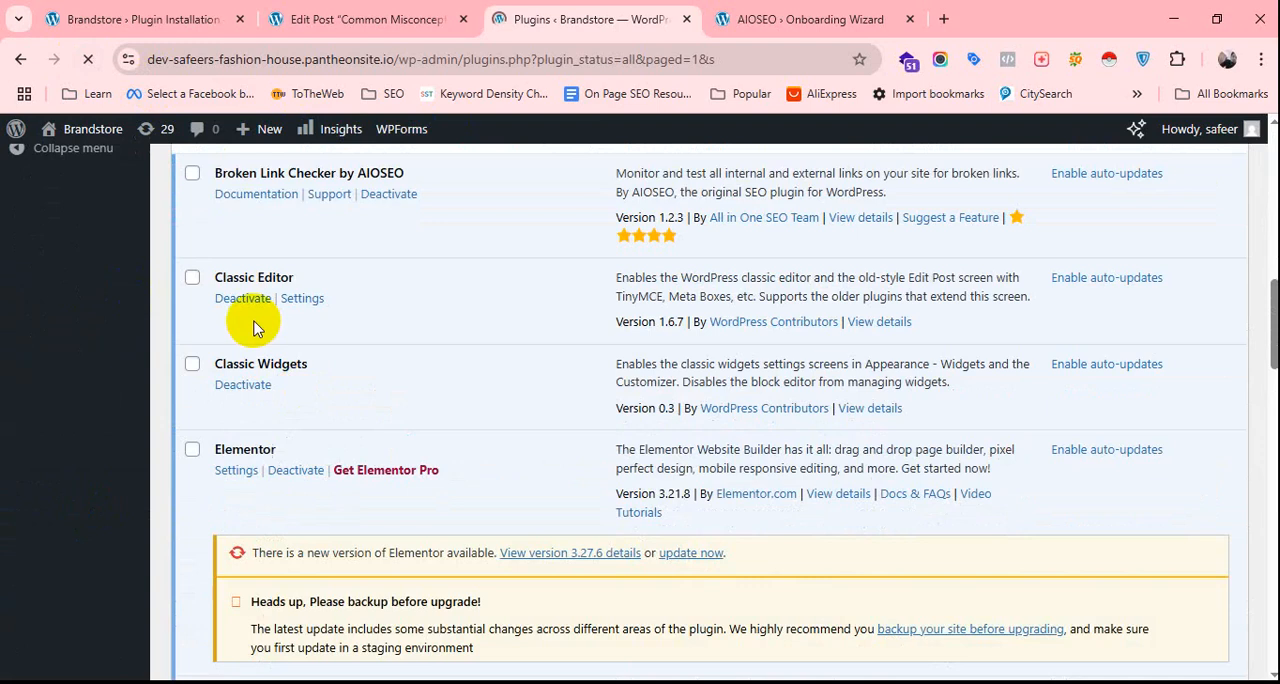
scroll(292, 330, down, 1)
scroll(293, 340, down, 8)
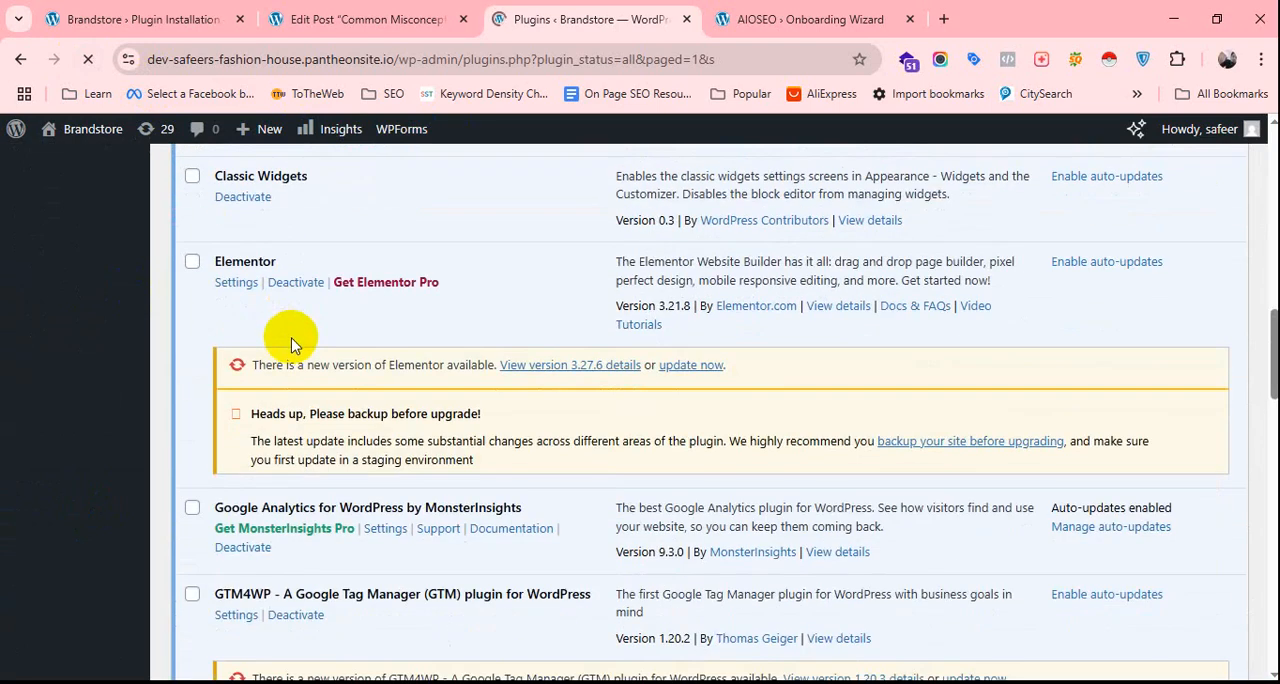
scroll(237, 296, down, 2)
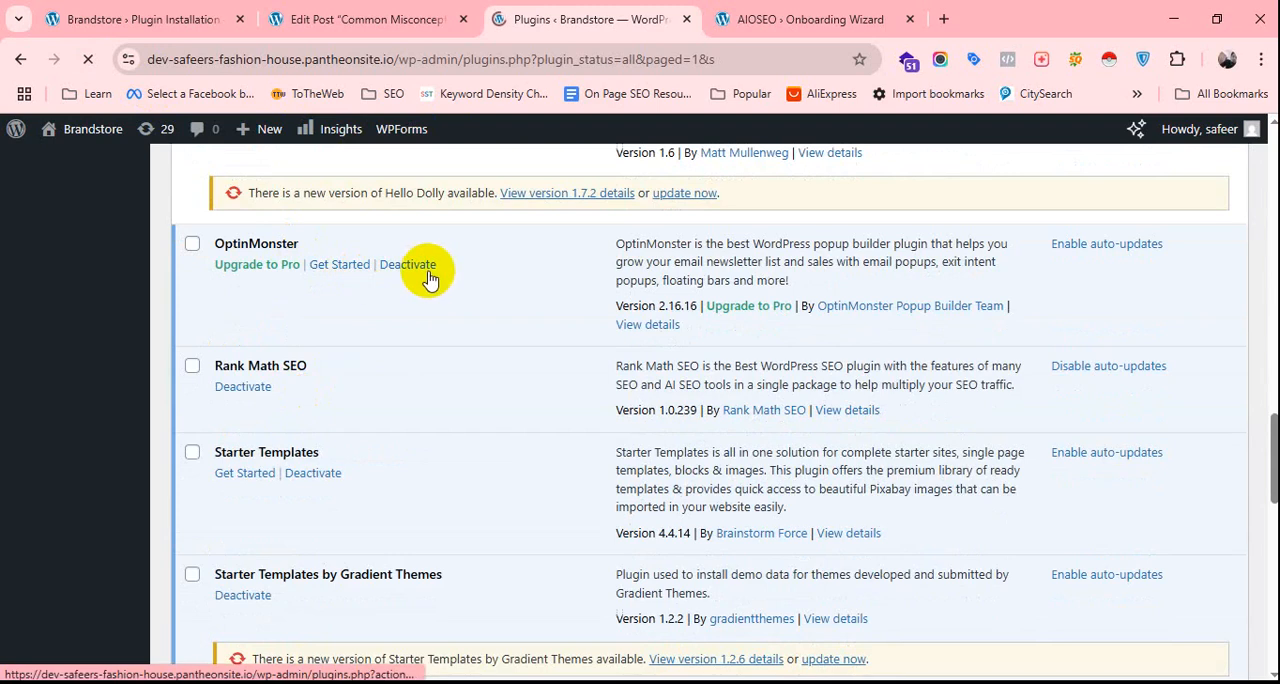
click(253, 400)
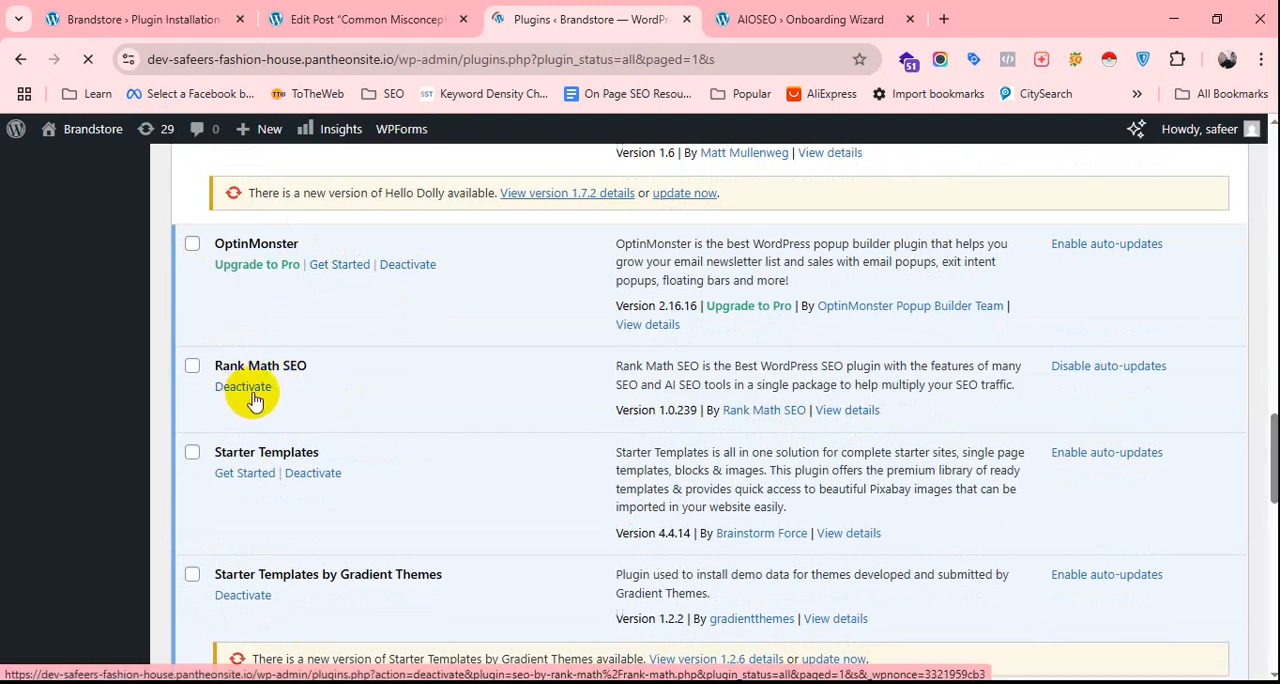